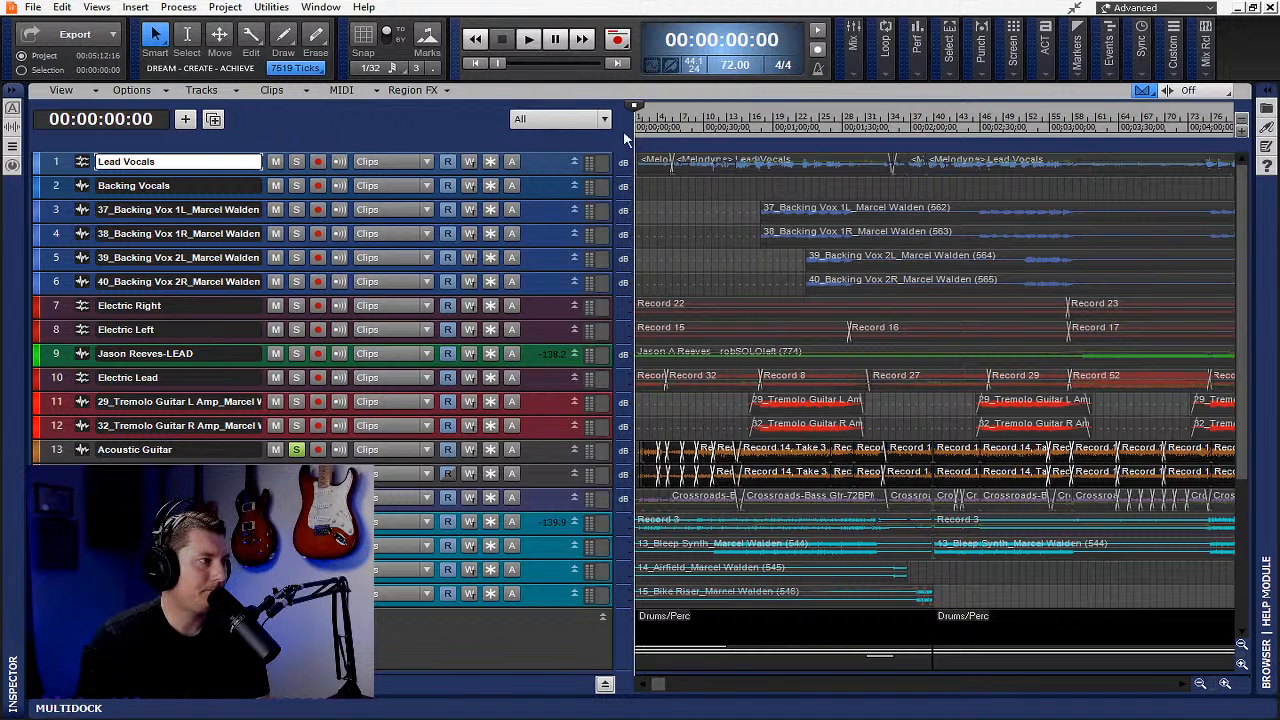
# Audition the soloed acoustic guitar tracks from the start of the song and expand the first track of the Drums/Perc folder
pyautogui.press('space')
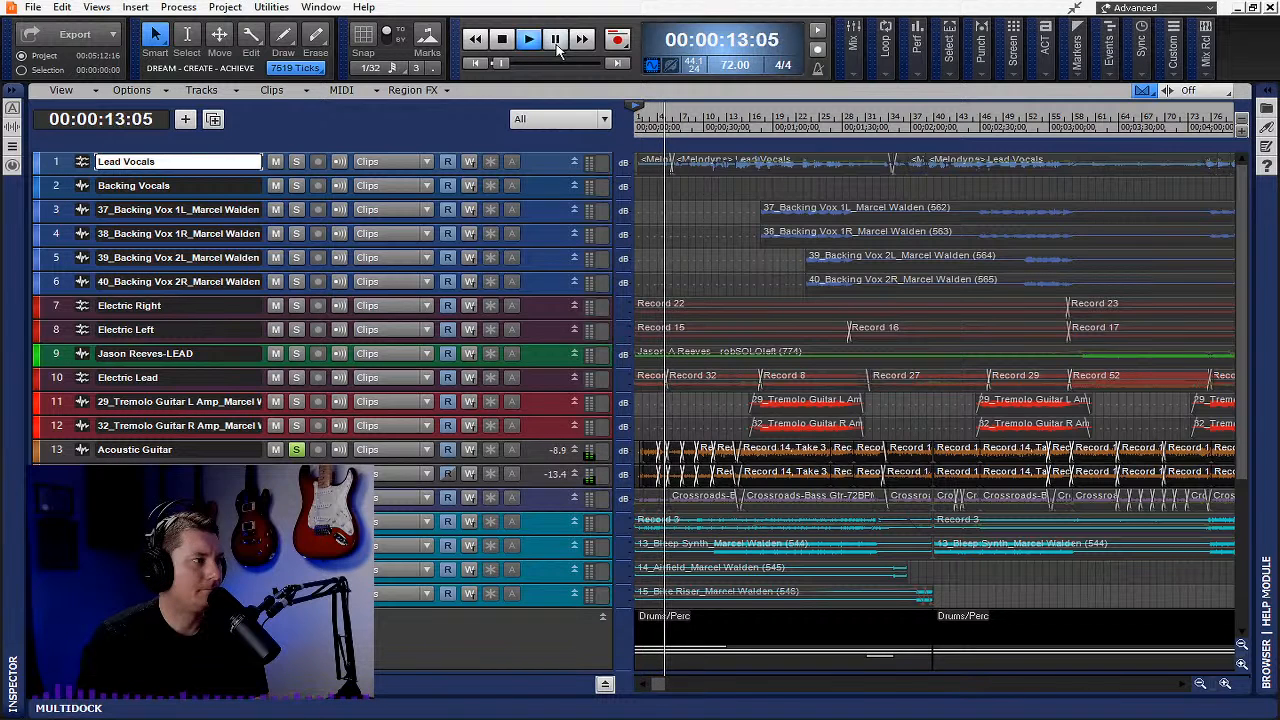
pyautogui.click(503, 40)
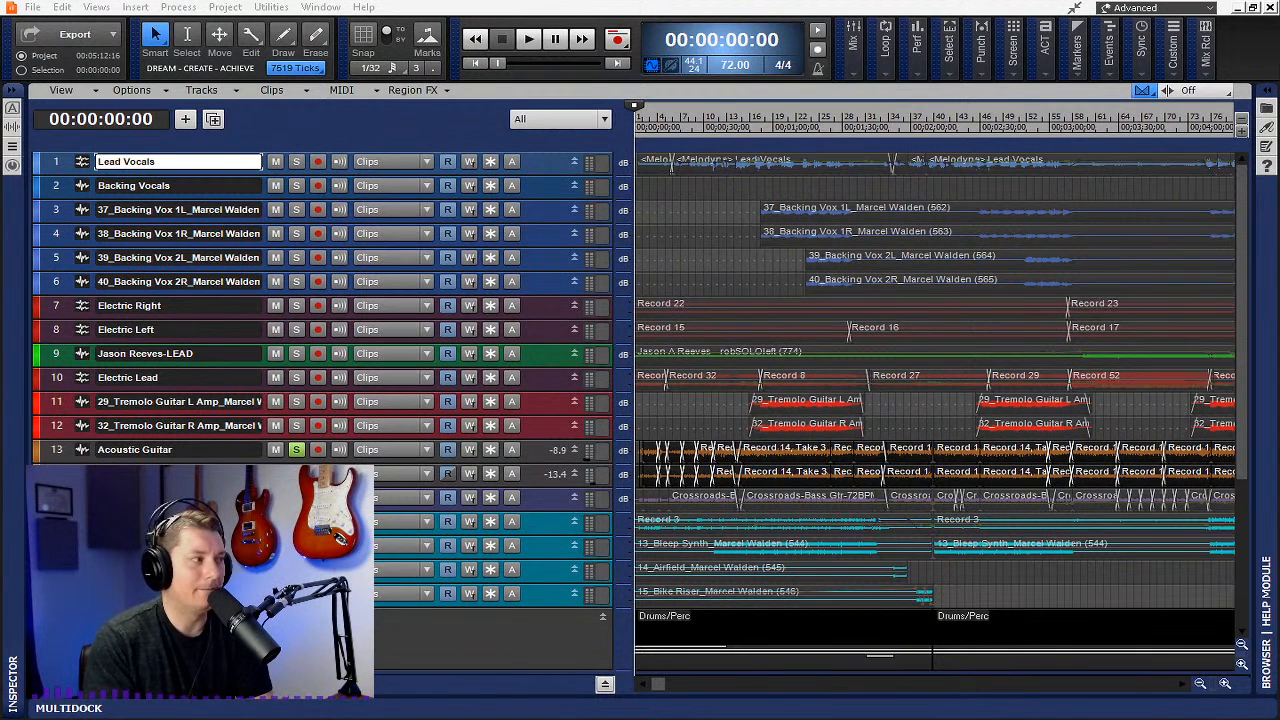
pyautogui.scroll(-5, 330, 350)
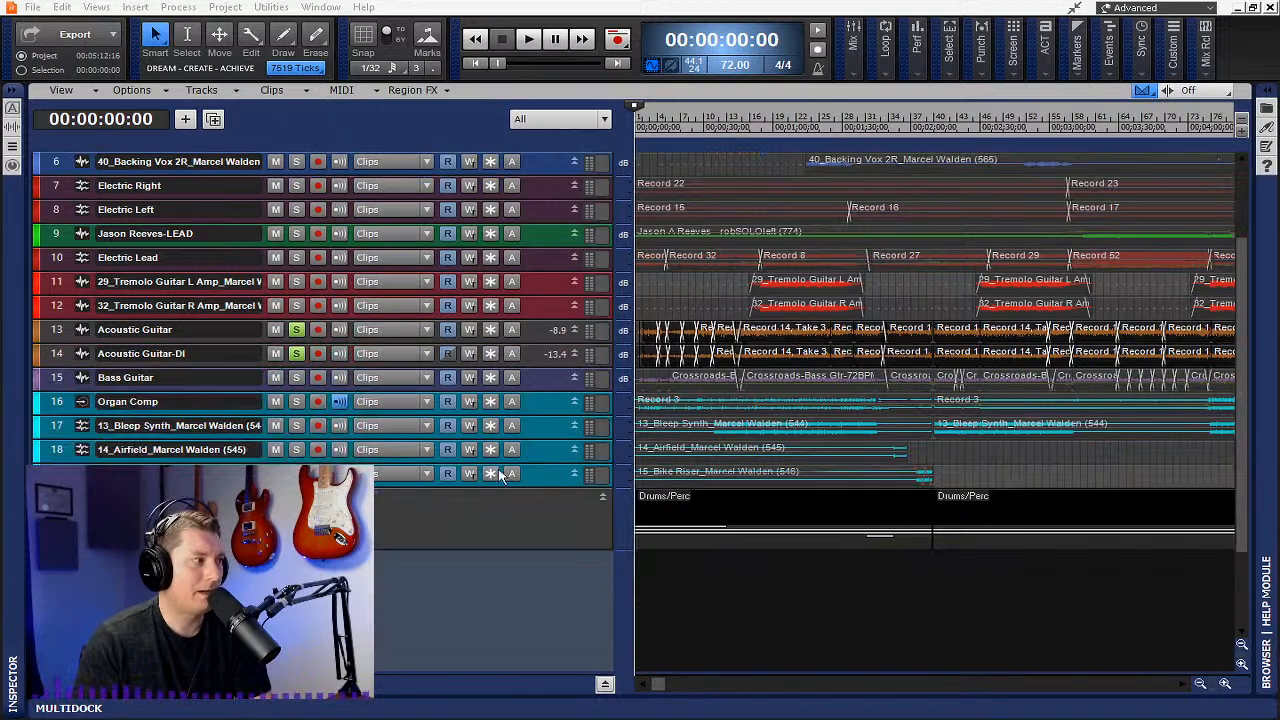
pyautogui.click(56, 497)
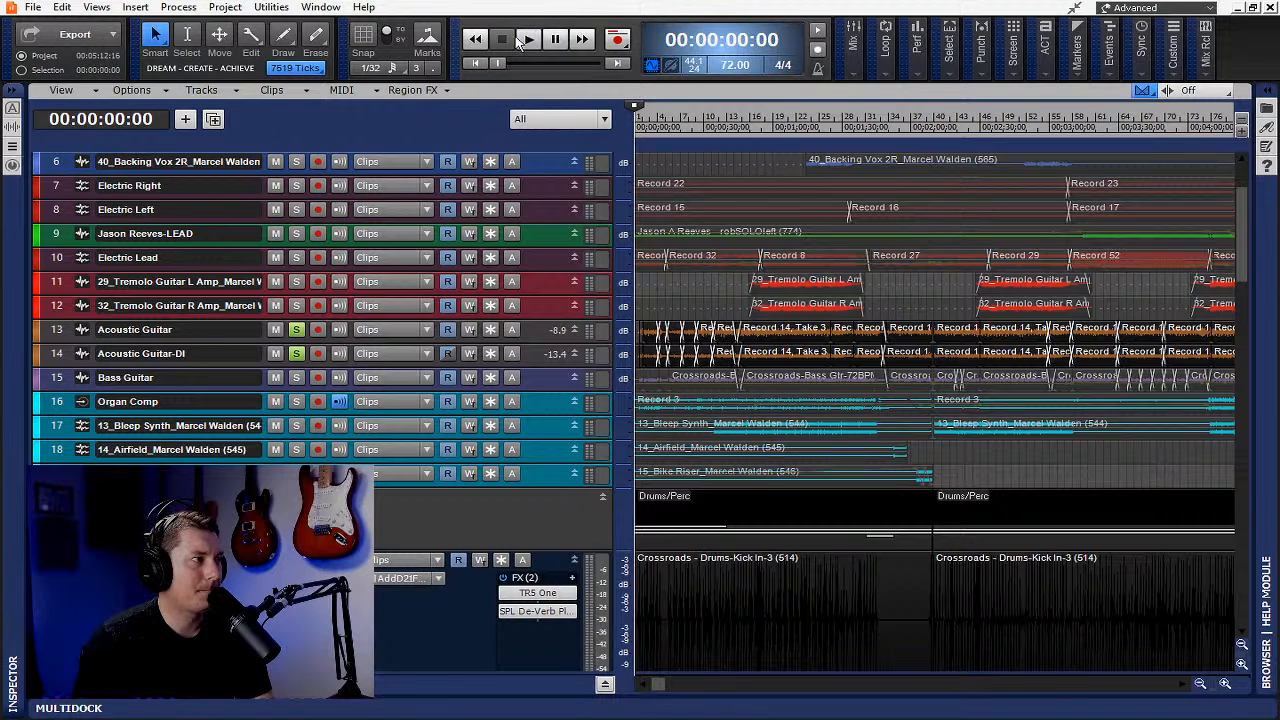
# Play the acoustic guitar tracks from the start again, turn off their solos and stop playback
pyautogui.press('space')
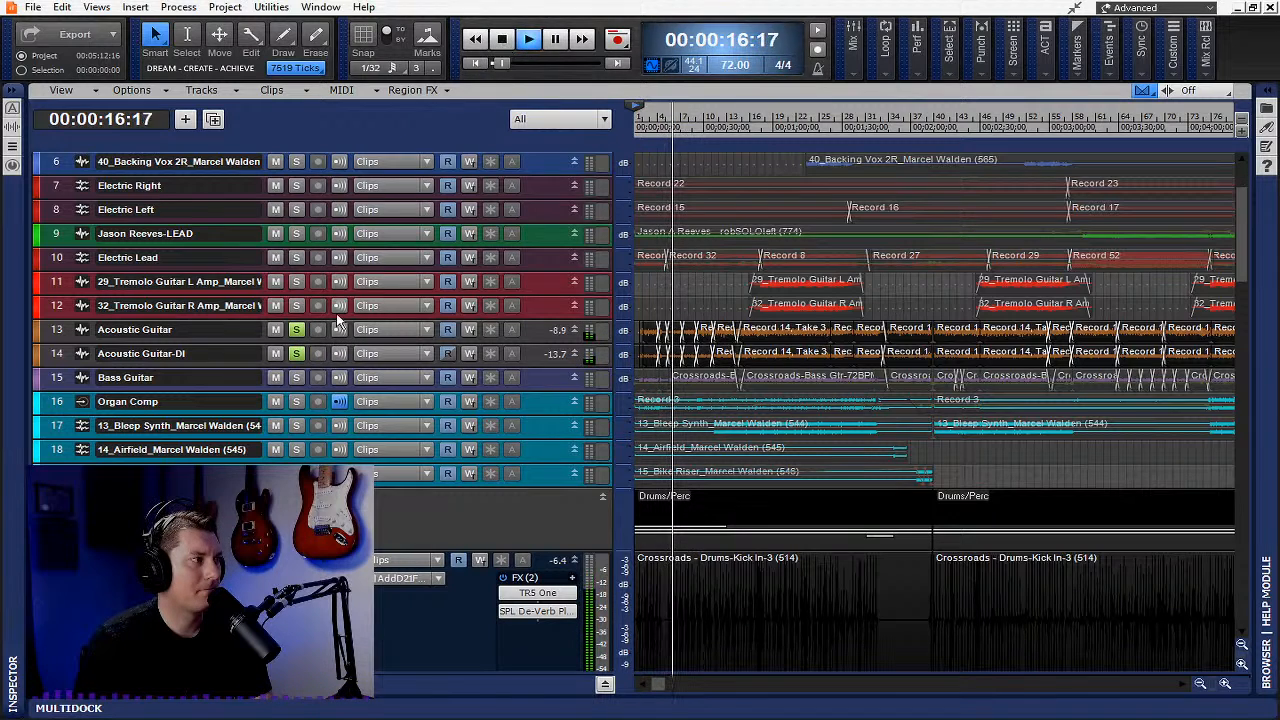
pyautogui.click(296, 330)
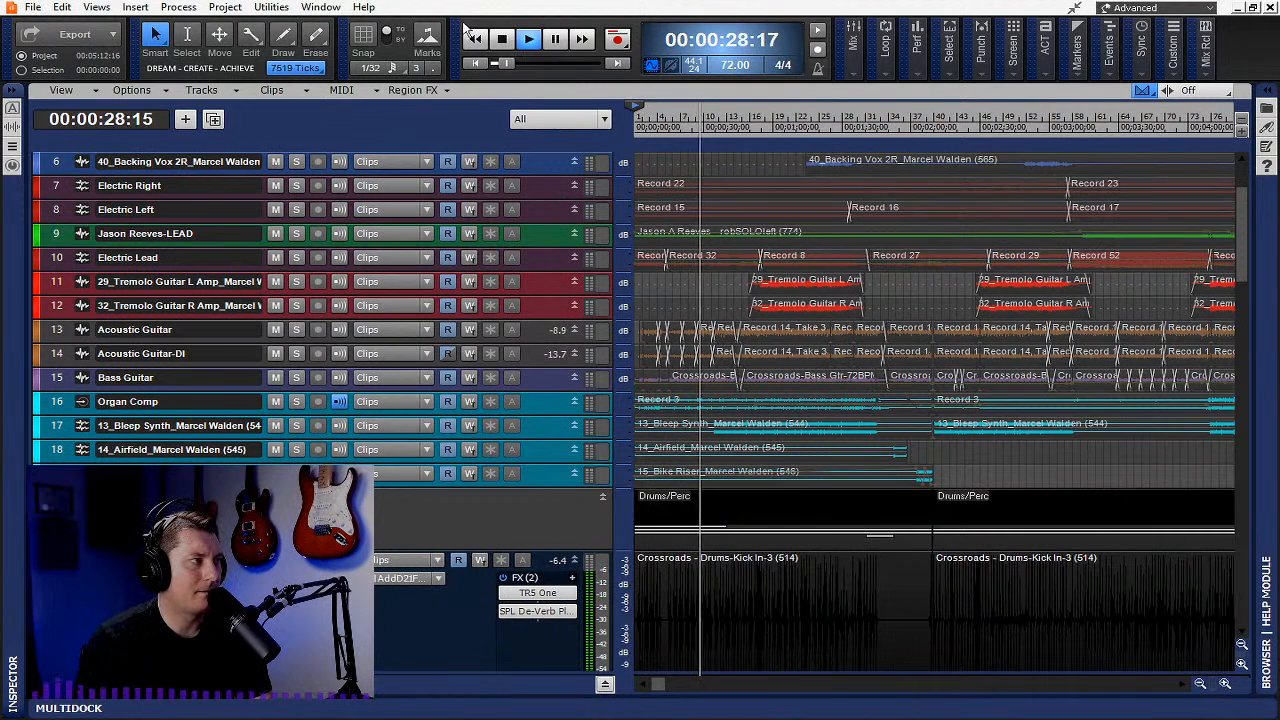
pyautogui.click(503, 39)
pyautogui.click(505, 39)
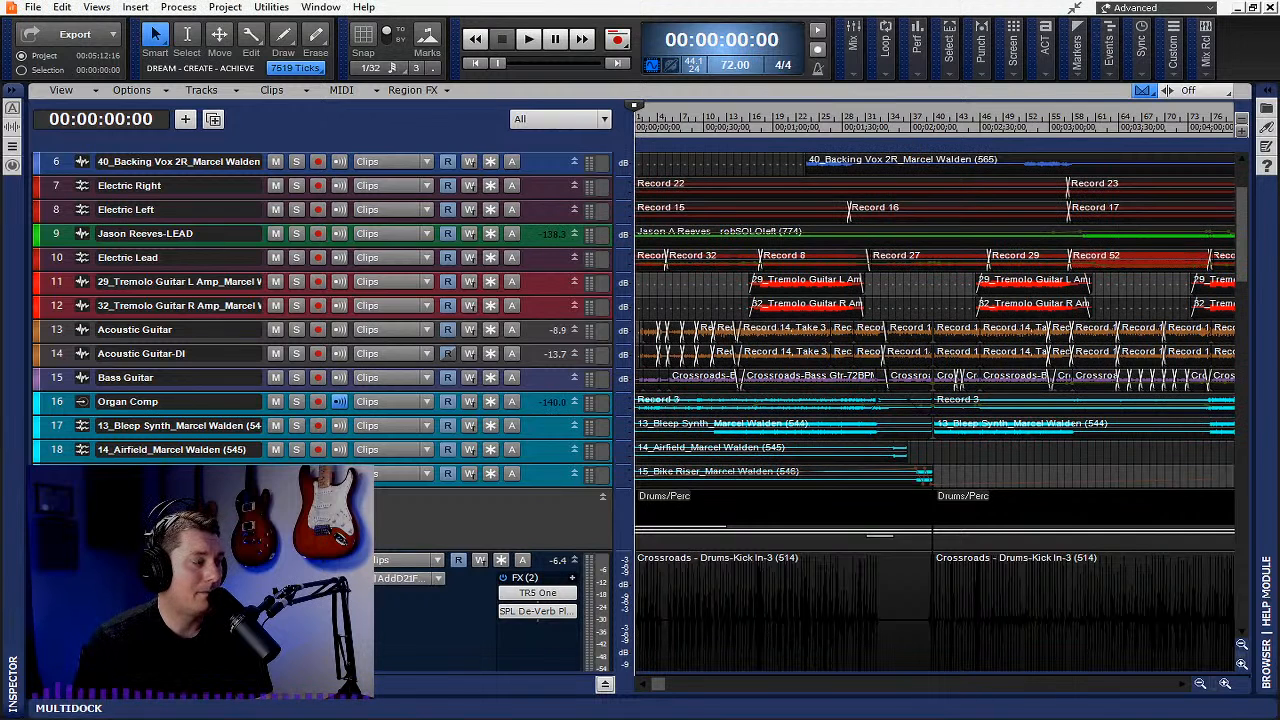
# Solo the Organ Comp, Bleep Synth, Airfield and Bike Riser tracks and play them from the start
pyautogui.hotkey('ctrl', 's')
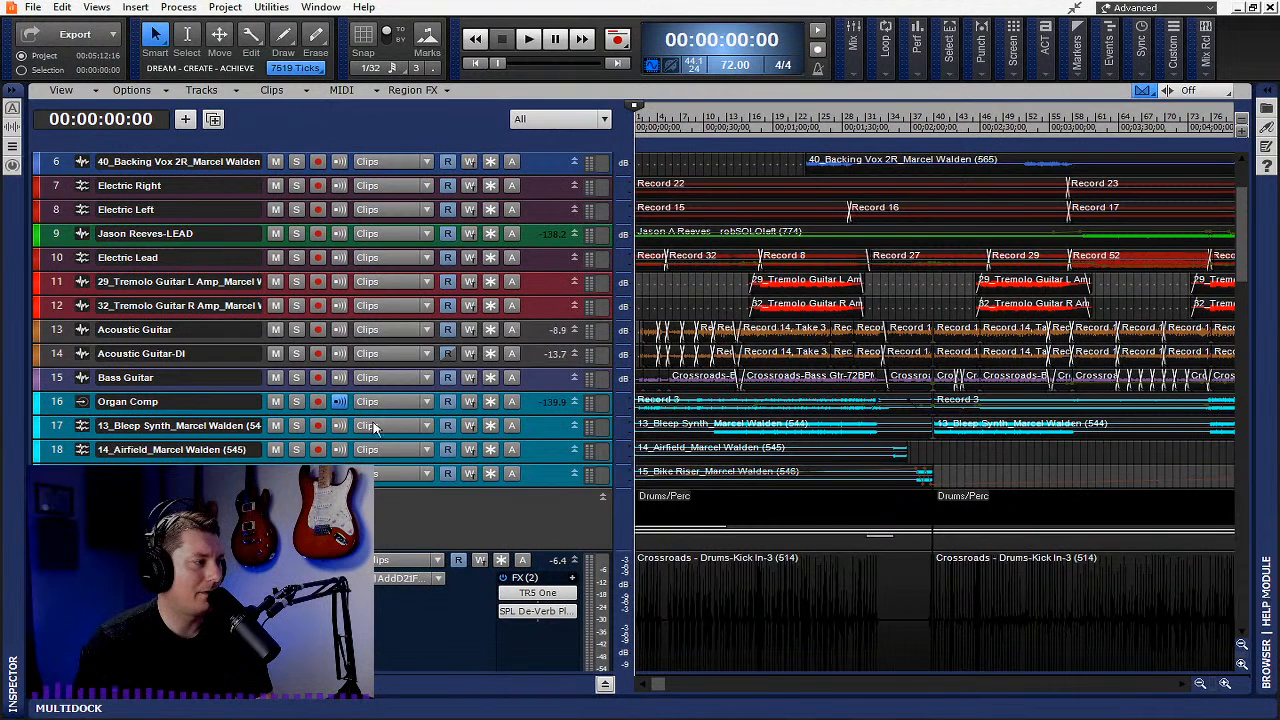
pyautogui.moveTo(299, 402); pyautogui.dragTo(297, 450)
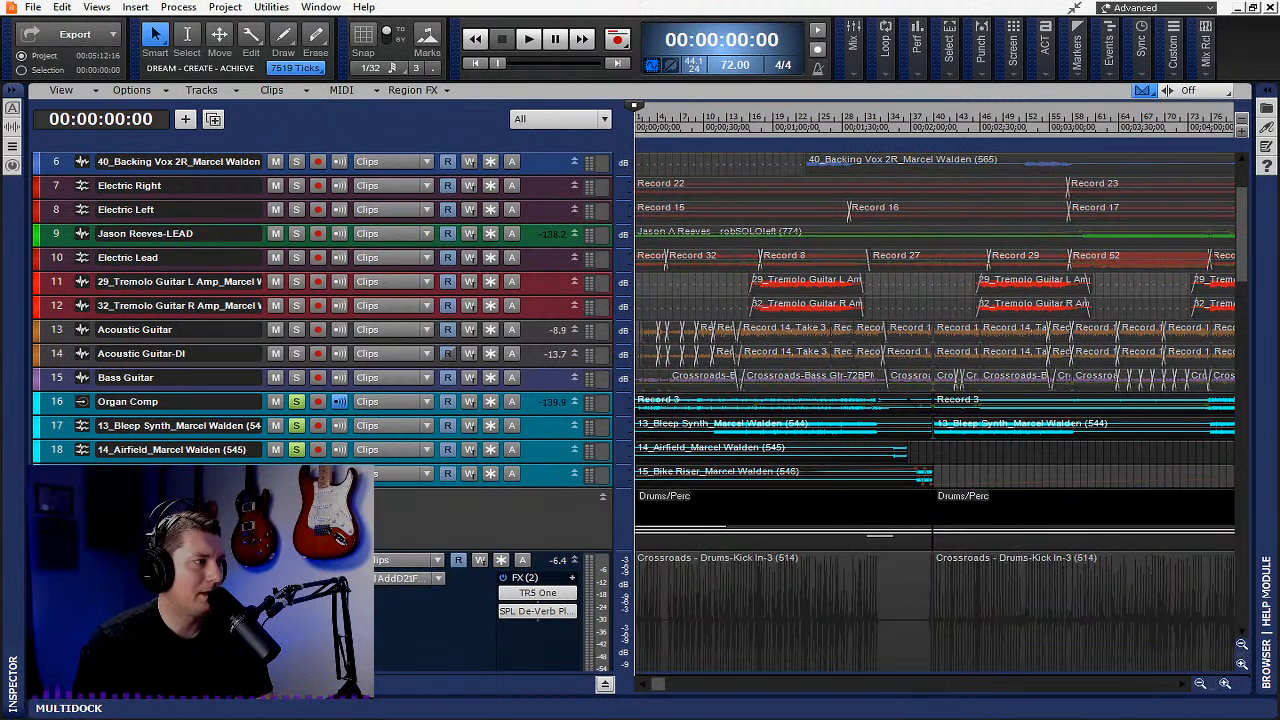
pyautogui.hotkey('ctrl', 's')
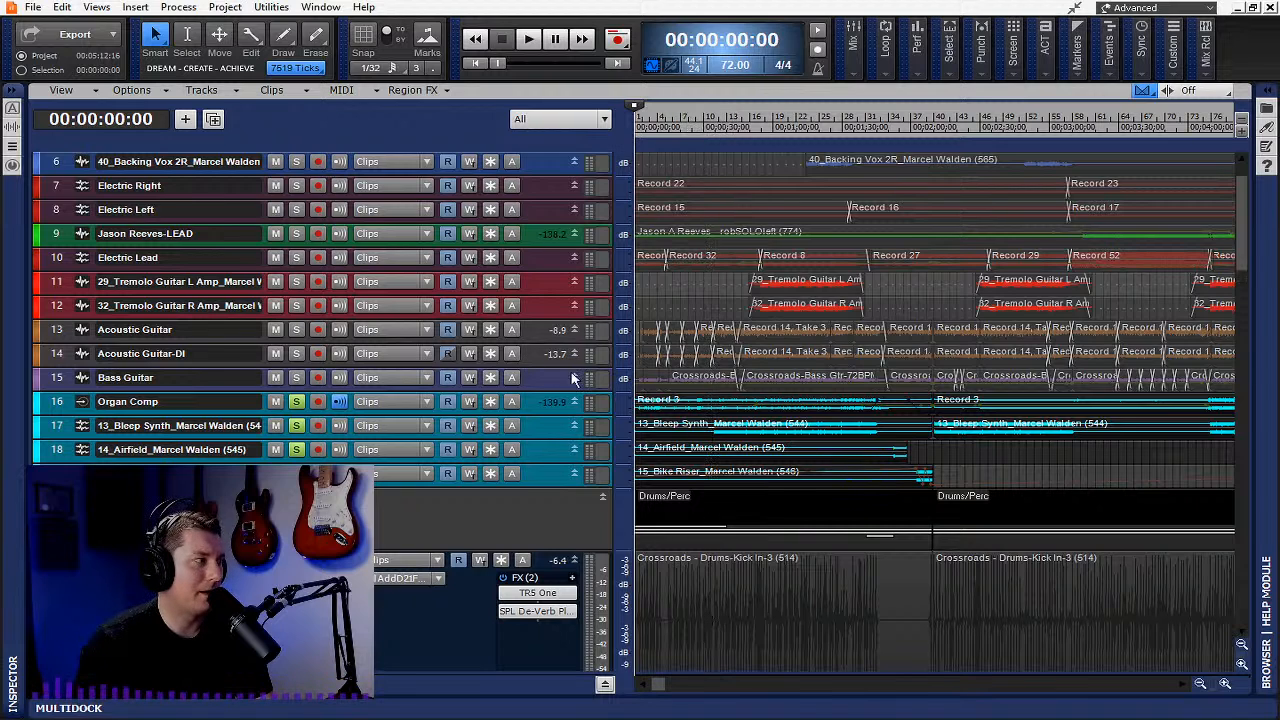
pyautogui.scroll(5, 573, 378)
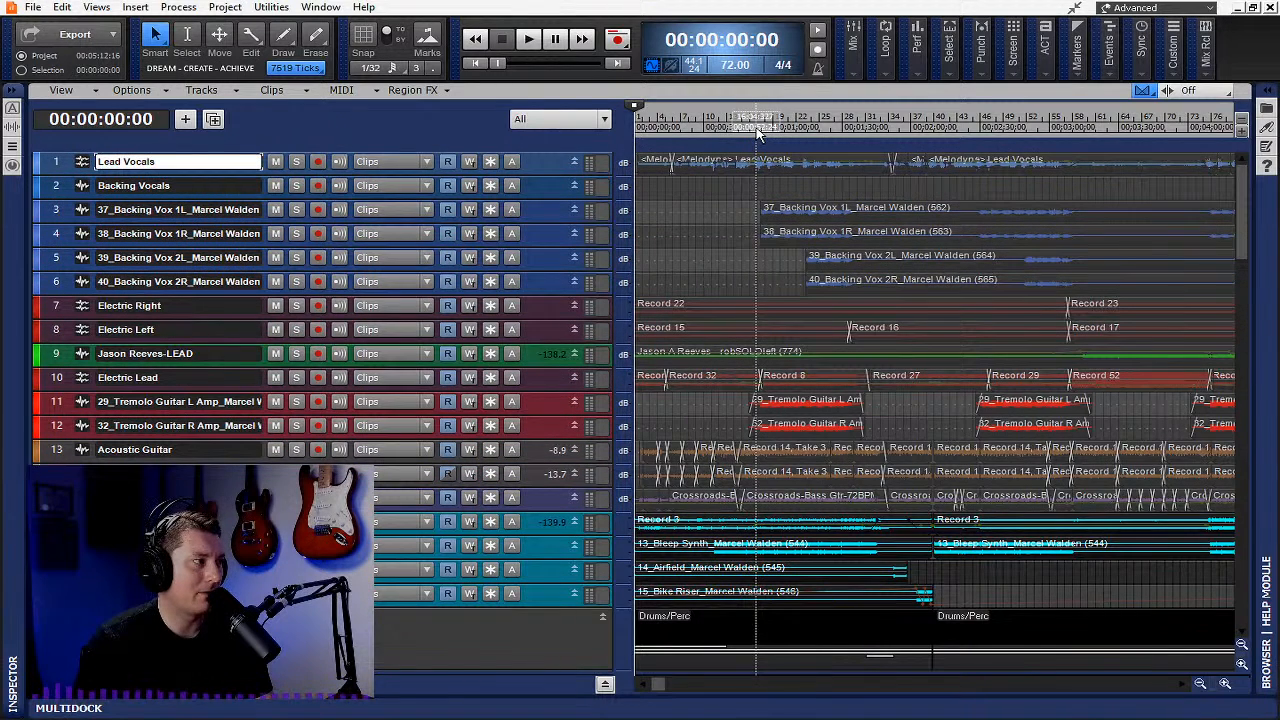
pyautogui.scroll(-3, 903, 297)
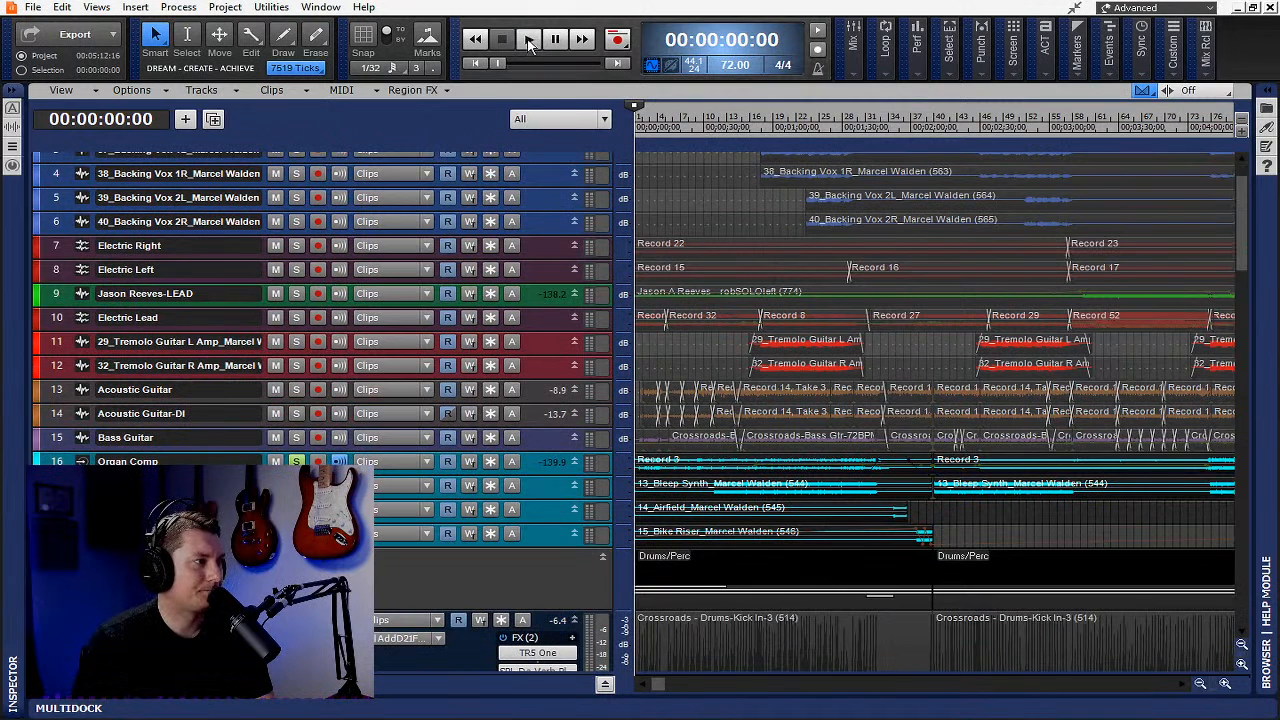
pyautogui.press('space')
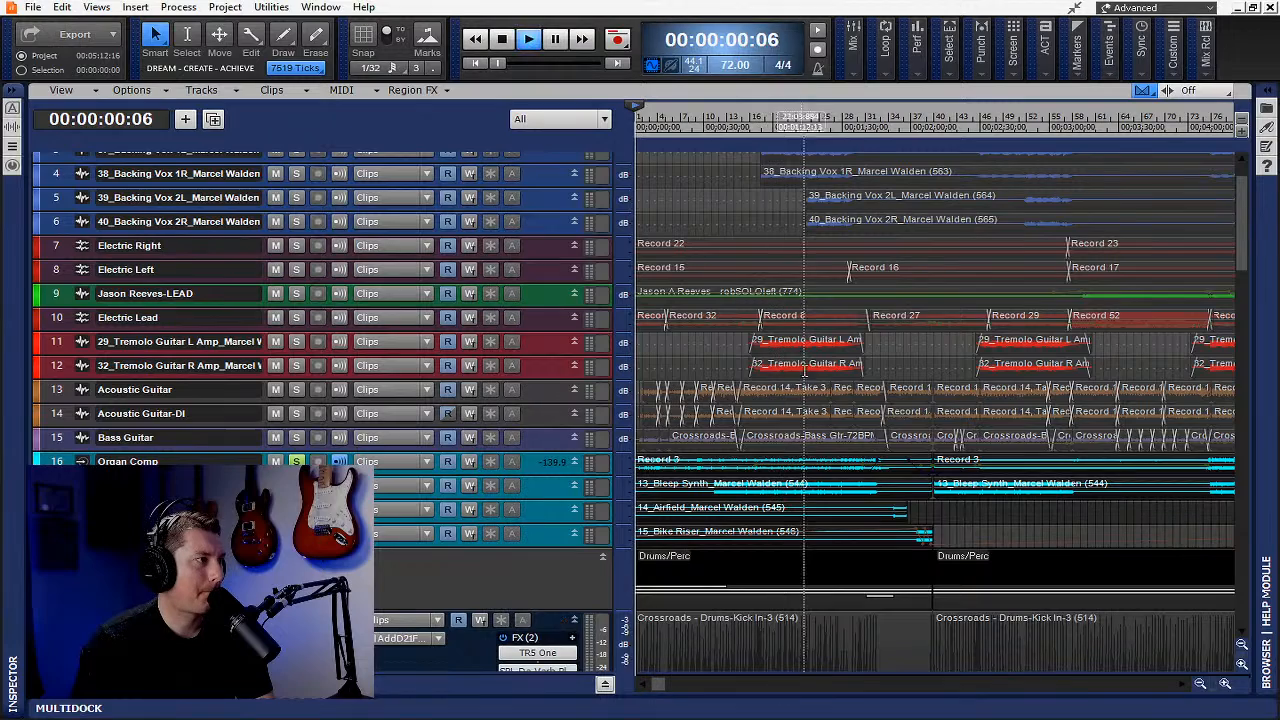
# Increase the heights of the Organ Comp and Bleep Synth tracks during playback to enlarge their waveforms
pyautogui.scroll(-7, 542, 560)
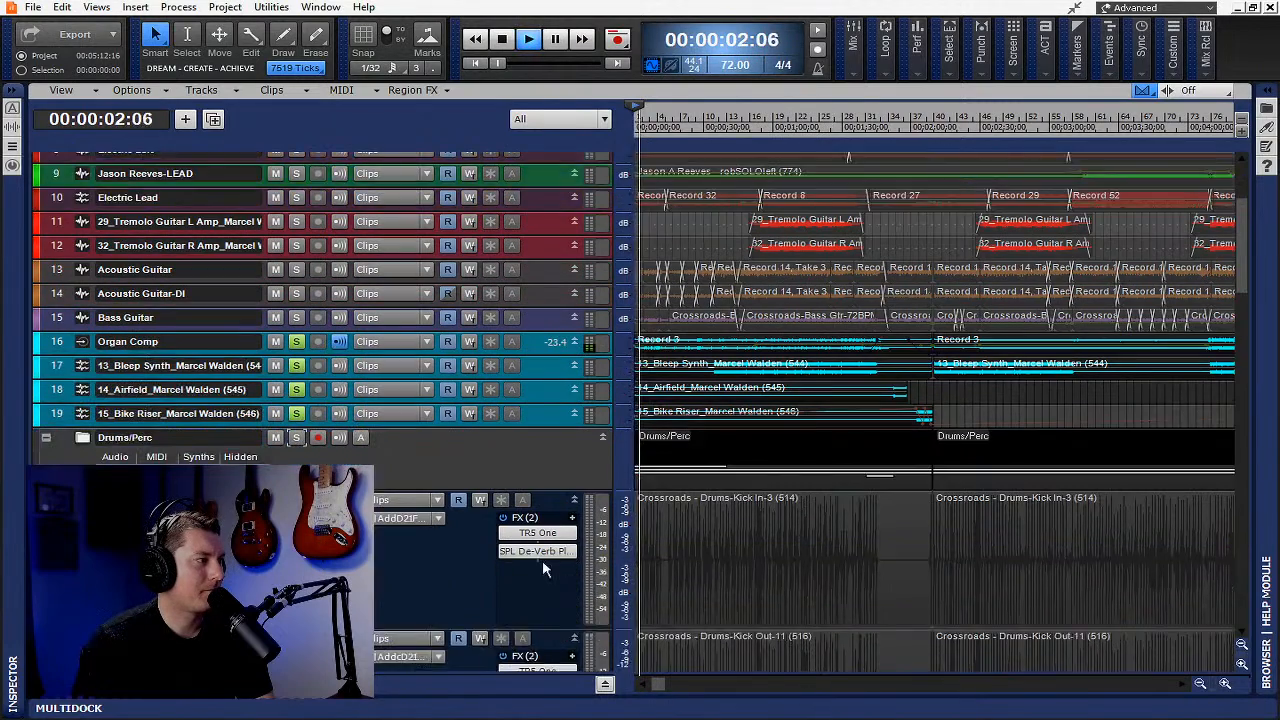
pyautogui.scroll(2, 767, 484)
pyautogui.scroll(5, 823, 465)
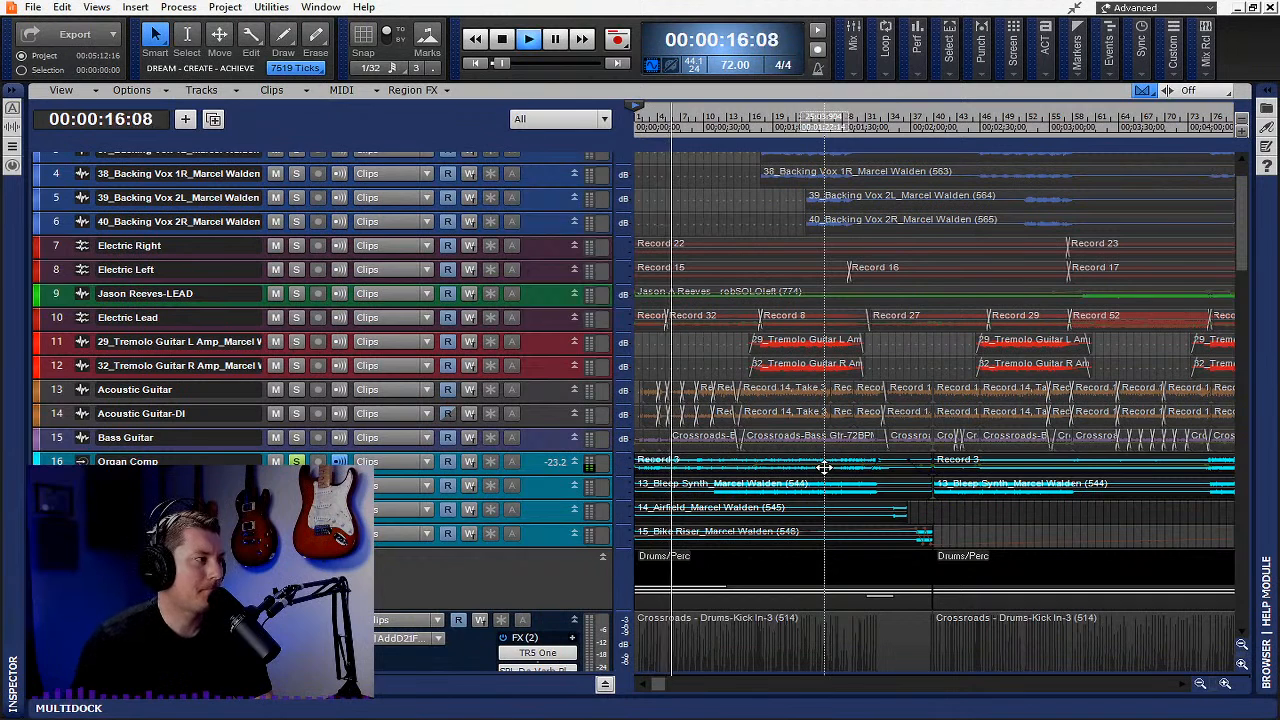
pyautogui.moveTo(536, 474); pyautogui.dragTo(565, 508)
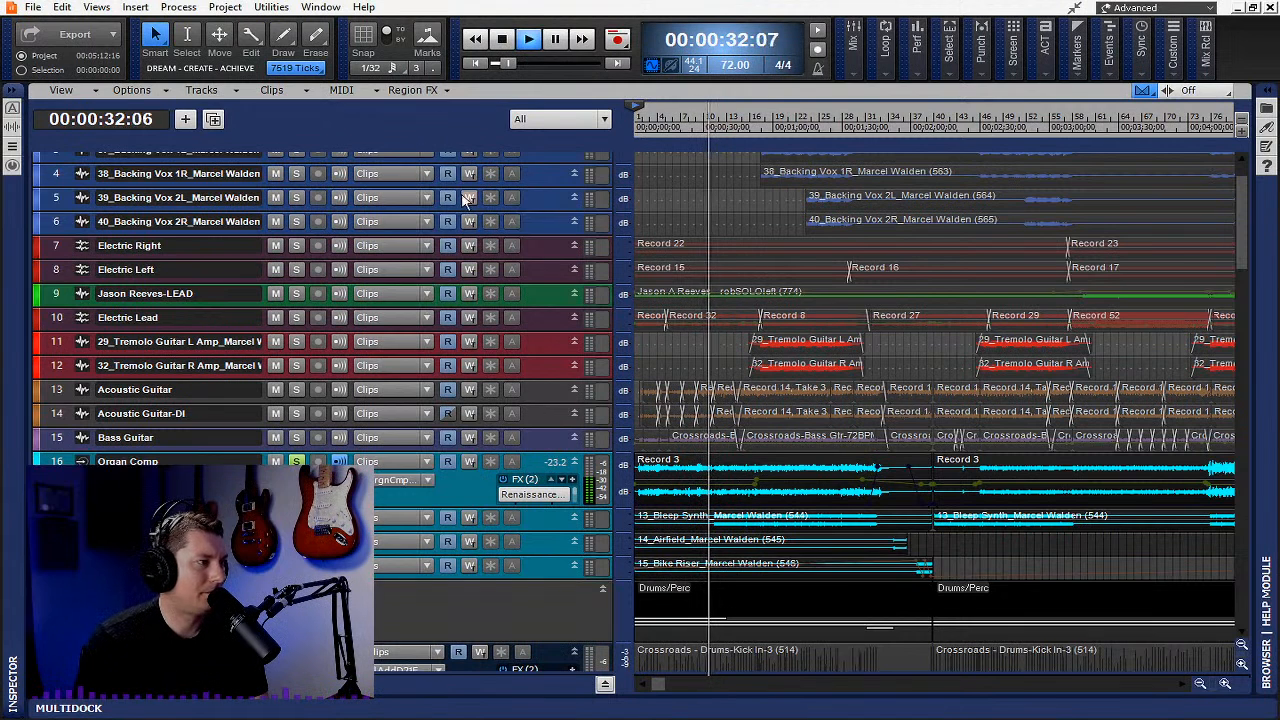
pyautogui.scroll(-2, 452, 368)
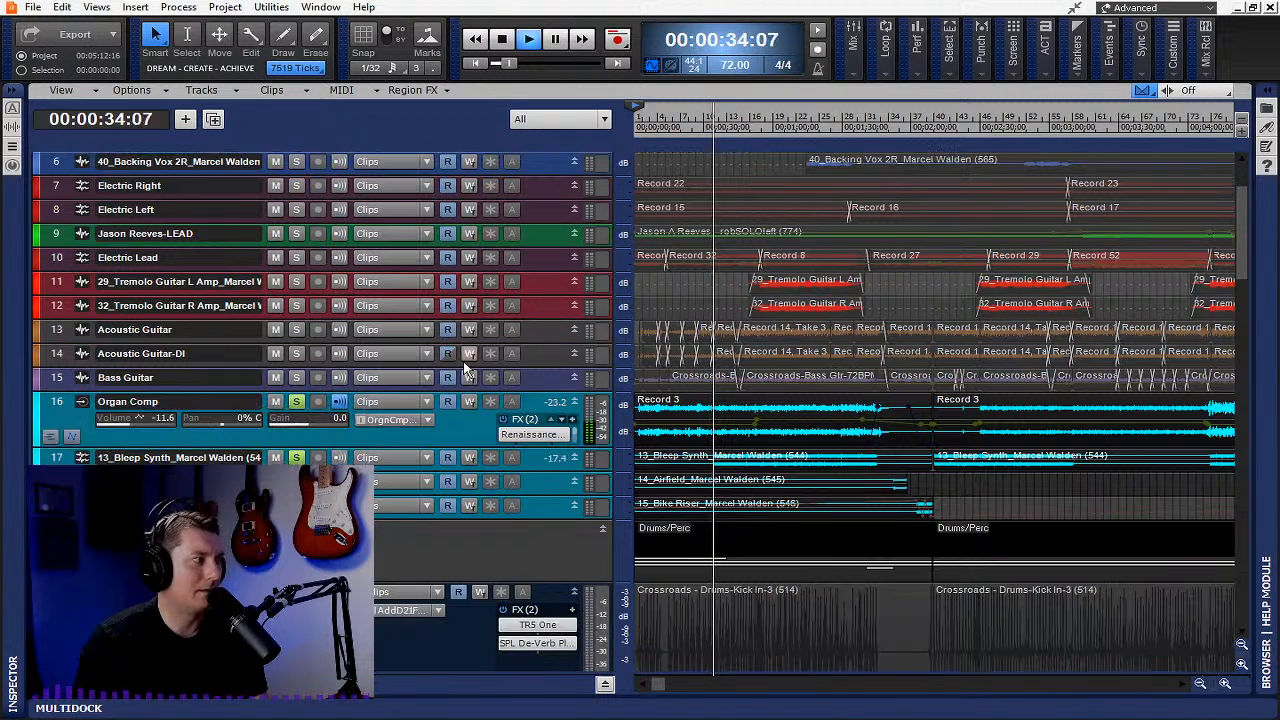
pyautogui.moveTo(527, 463); pyautogui.dragTo(541, 540)
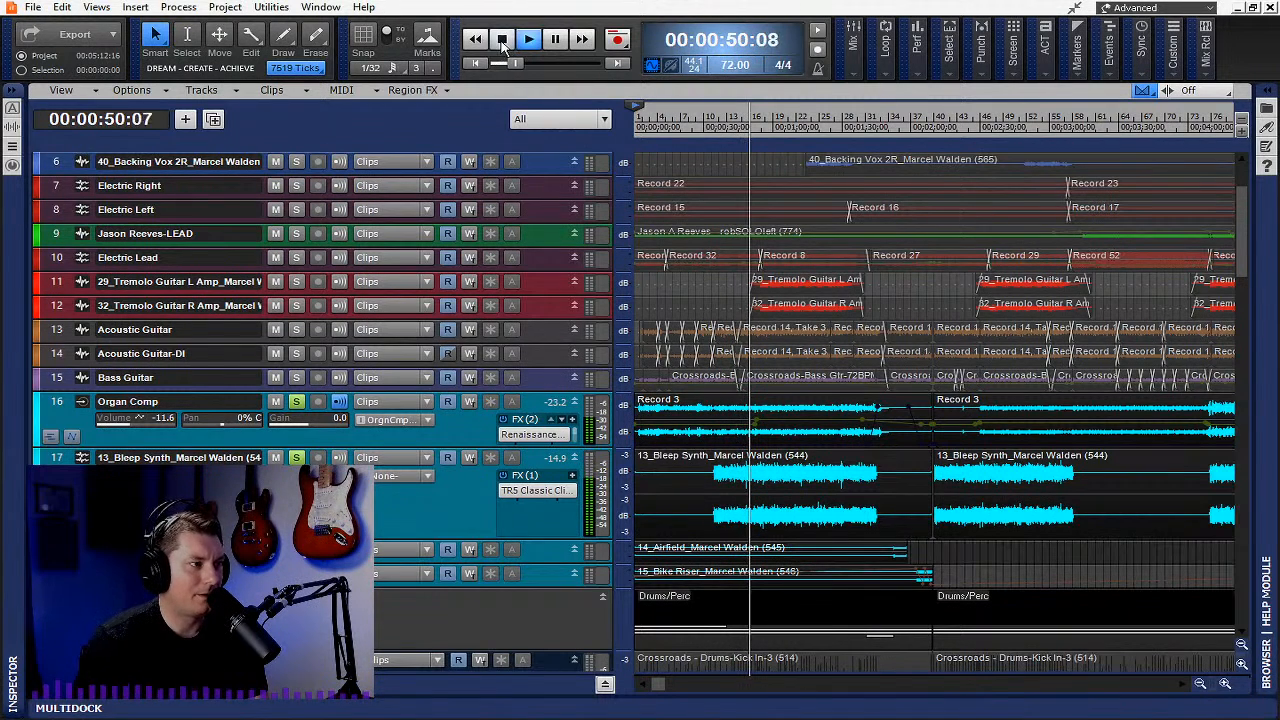
# Audition the soloed organ and synth tracks from about 00:01:42:03 and stop playback
pyautogui.click(870, 118)
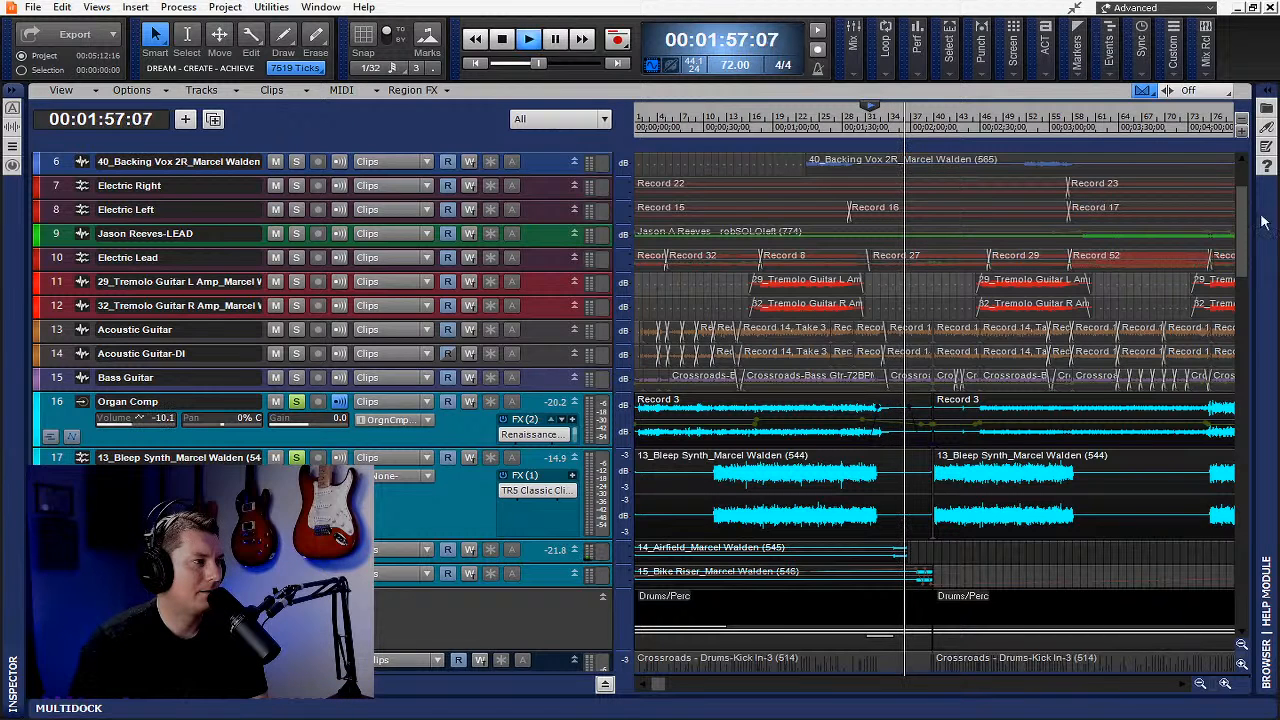
pyautogui.click(1200, 684)
pyautogui.click(1200, 685)
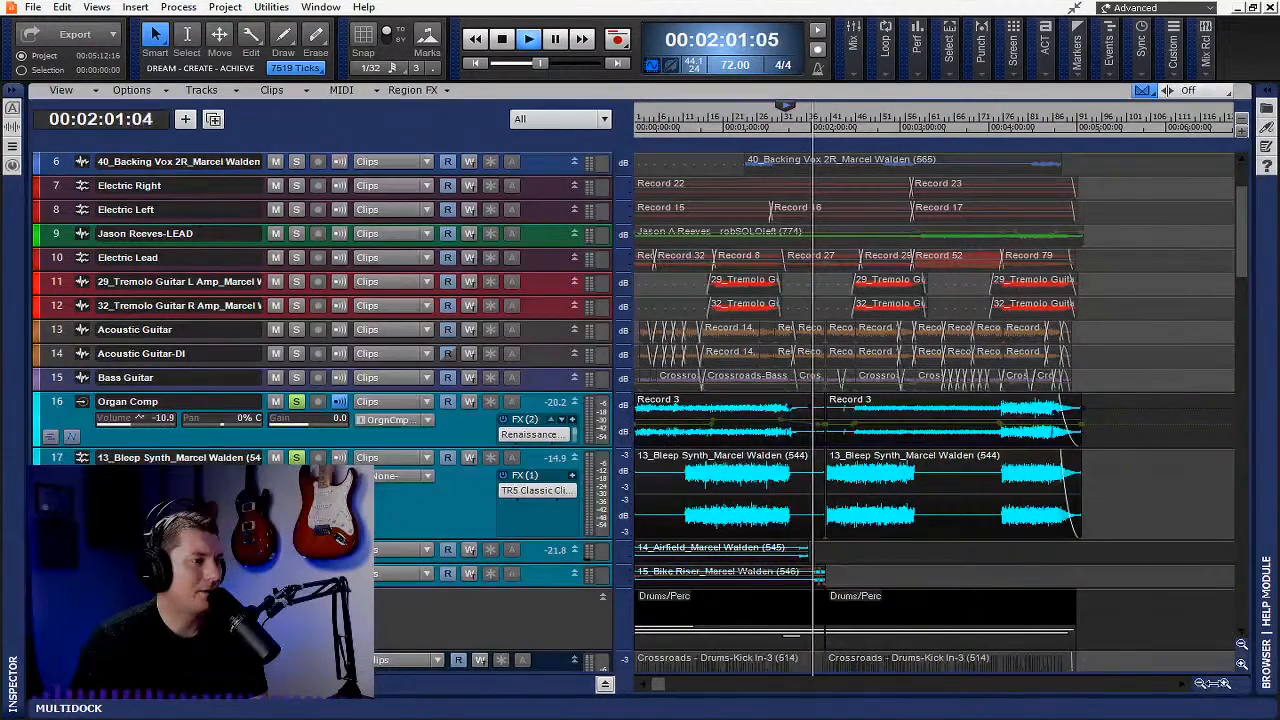
pyautogui.click(1225, 685)
pyautogui.click(1225, 685)
pyautogui.scroll(-15, 1020, 553)
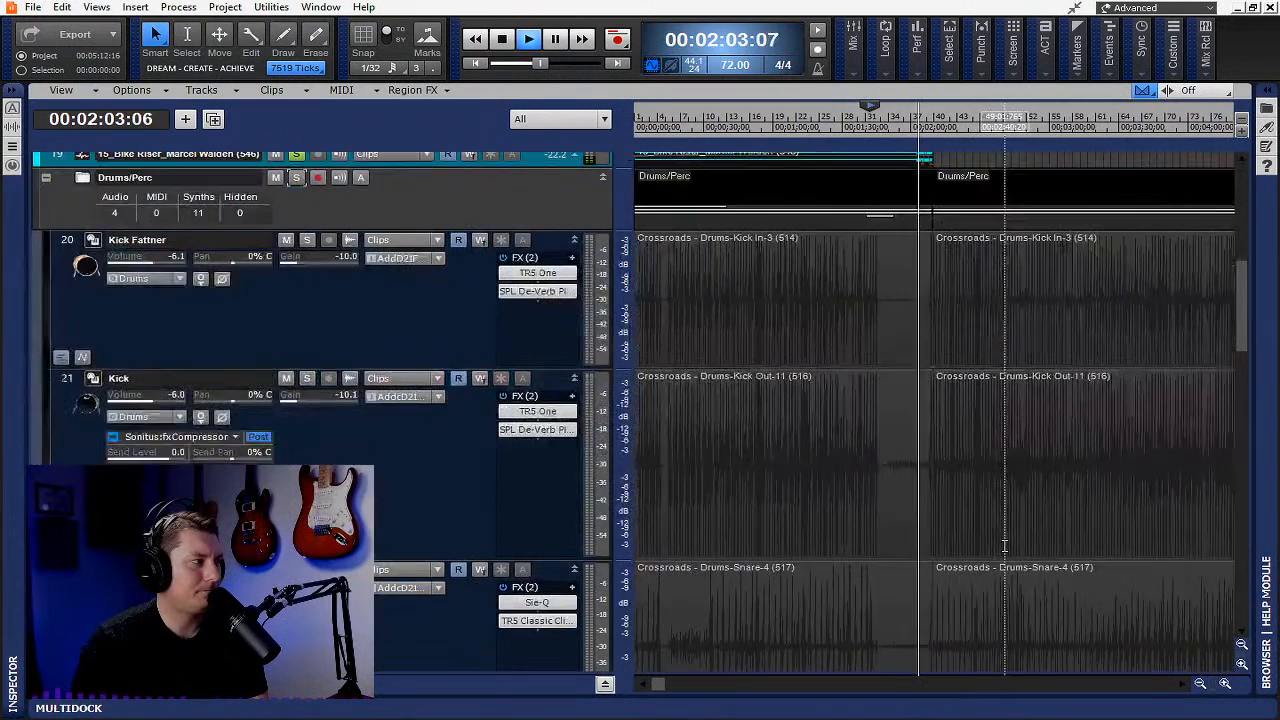
pyautogui.scroll(-4, 1004, 545)
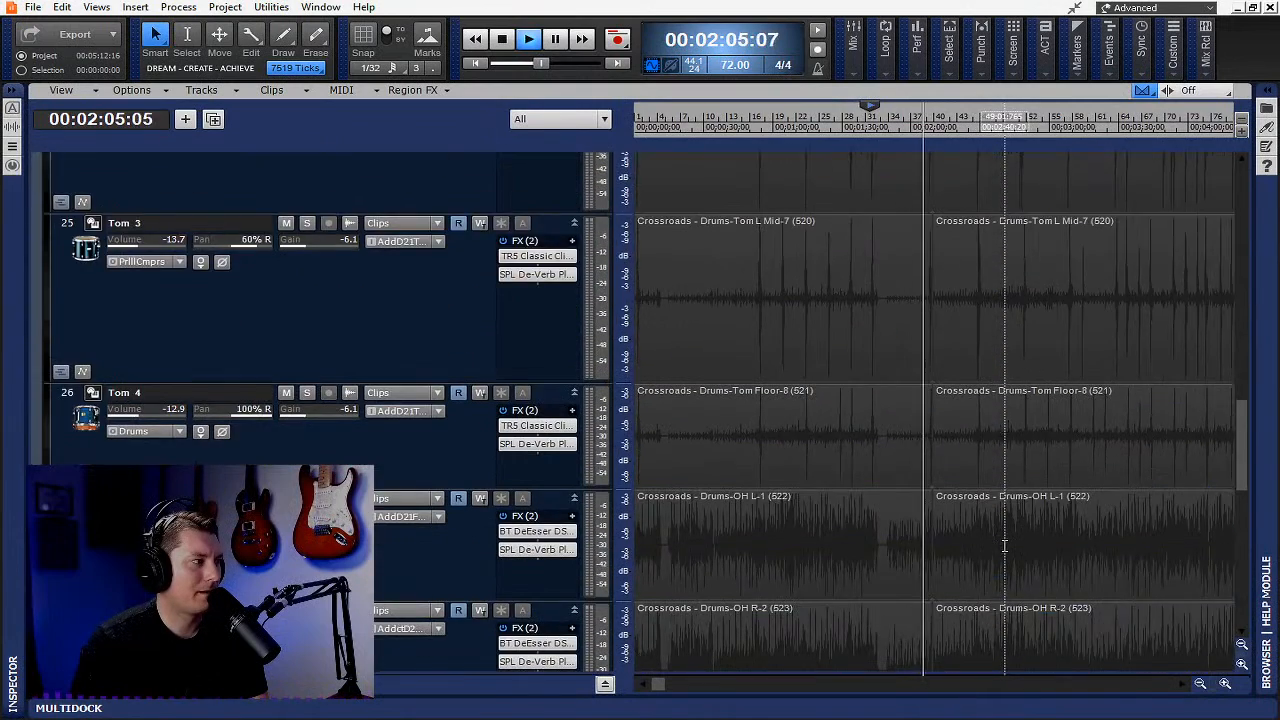
pyautogui.scroll(-4, 1004, 545)
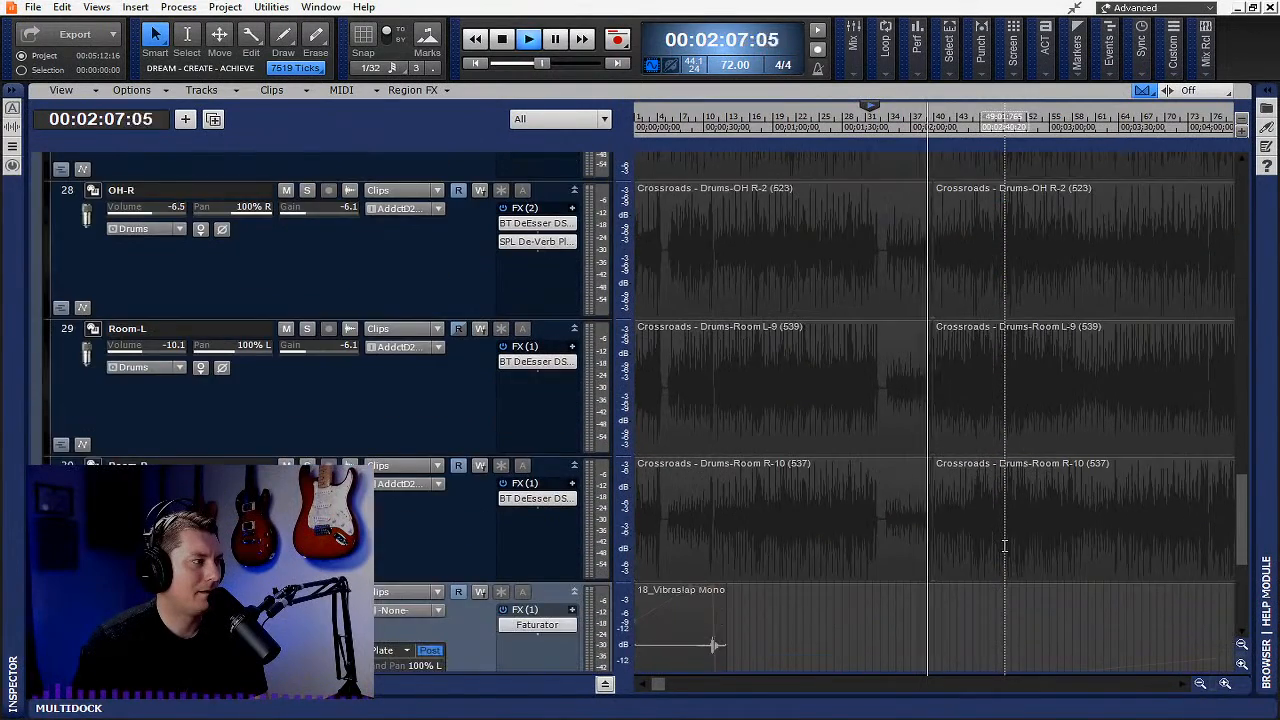
pyautogui.scroll(-4, 1004, 545)
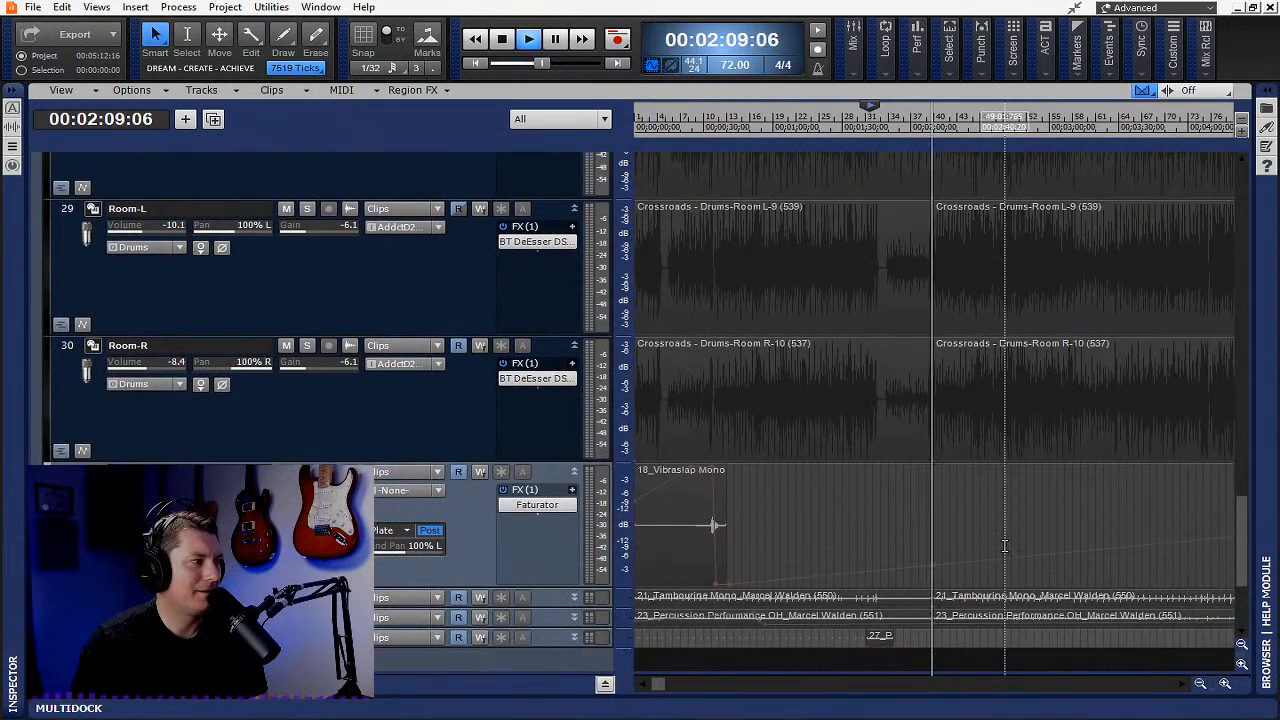
pyautogui.scroll(-2, 939, 578)
pyautogui.press('space')
pyautogui.press('space')
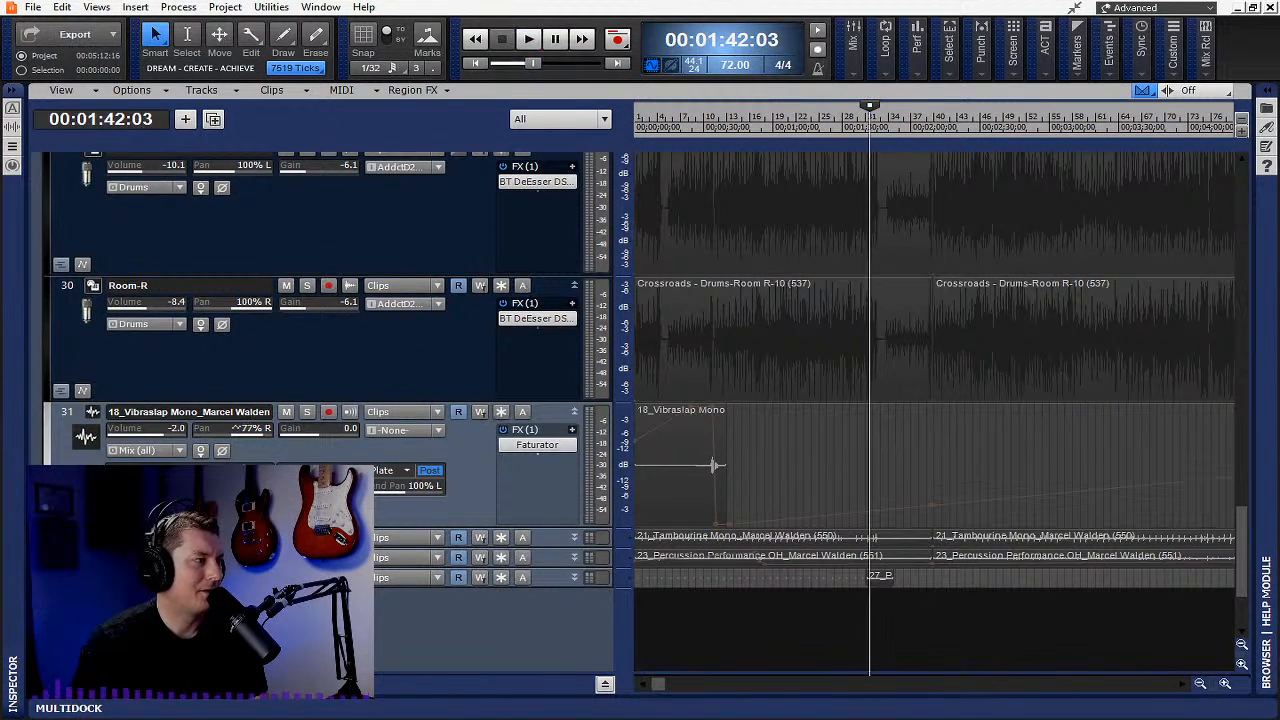
# Solo the Tambourine Mono track and play it from about 00:02:18:21
pyautogui.click(307, 538)
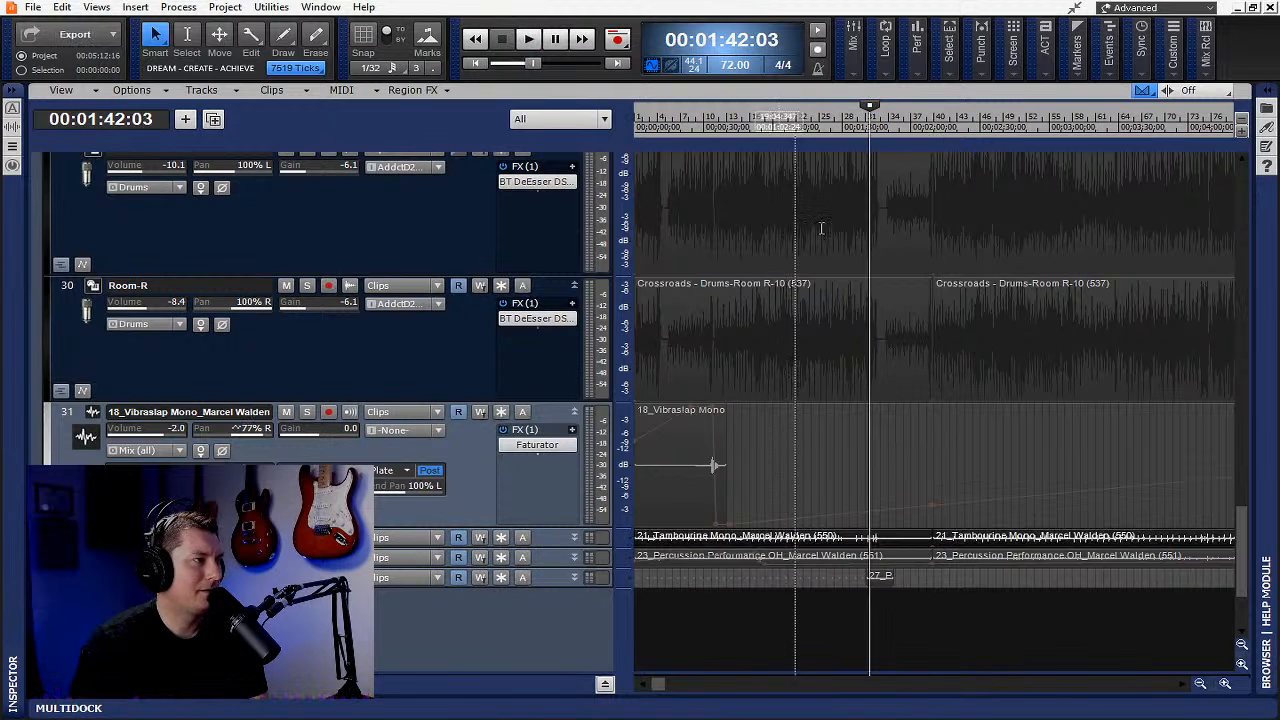
pyautogui.click(955, 136)
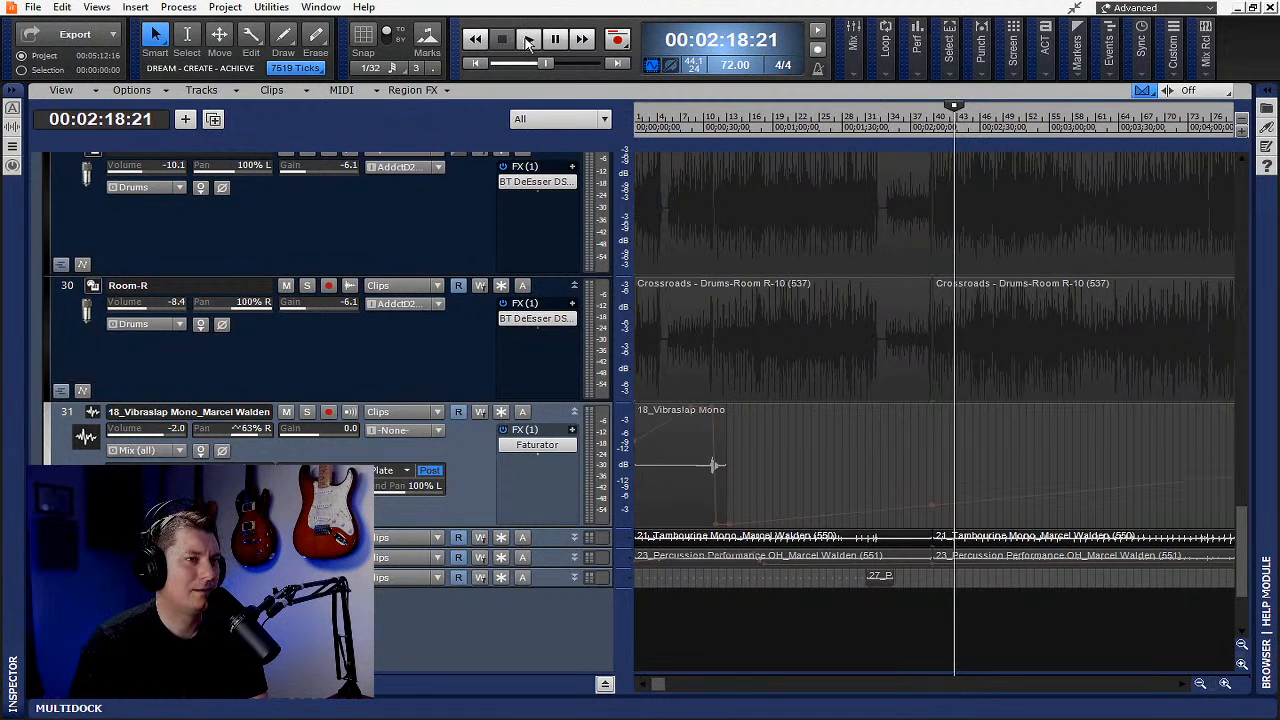
pyautogui.press('space')
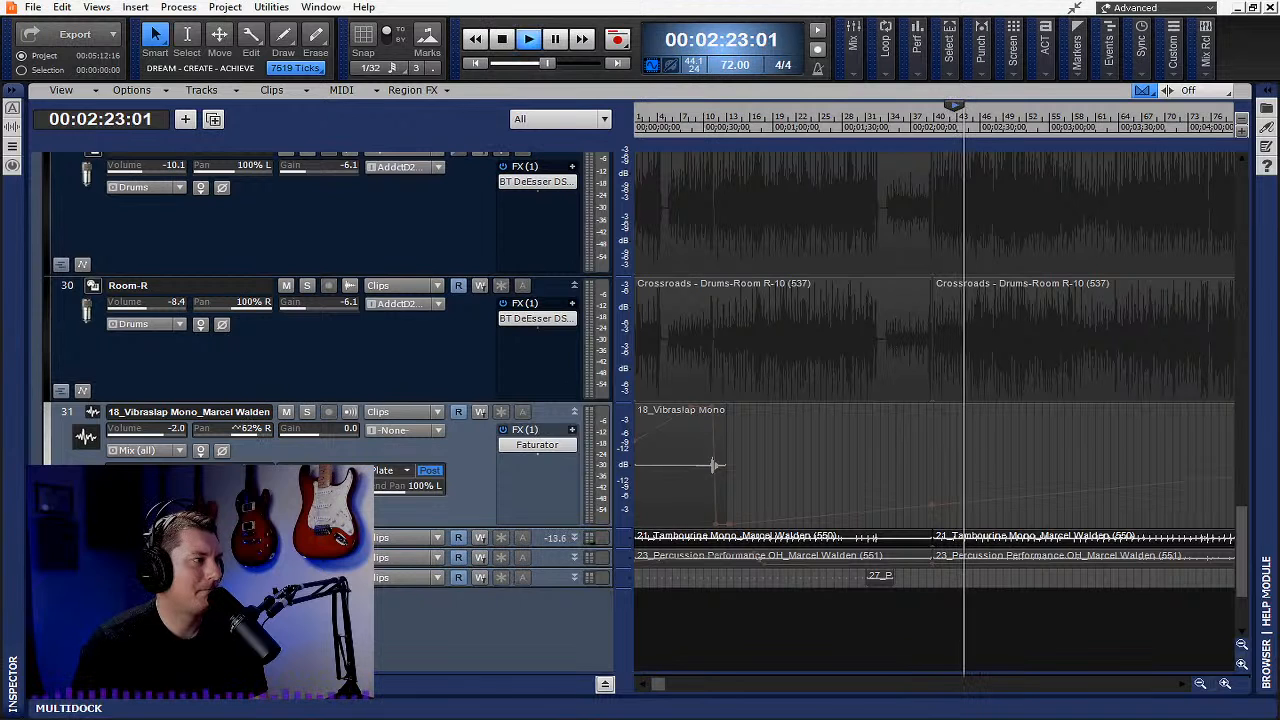
# Add the two percussion tracks below the tambourine to the solo, audition them from about 00:01:40:05 and stop playback
pyautogui.moveTo(260, 568)
pyautogui.mouseDown()
pyautogui.moveTo(260, 618)
pyautogui.moveTo(260, 567)
pyautogui.mouseUp()
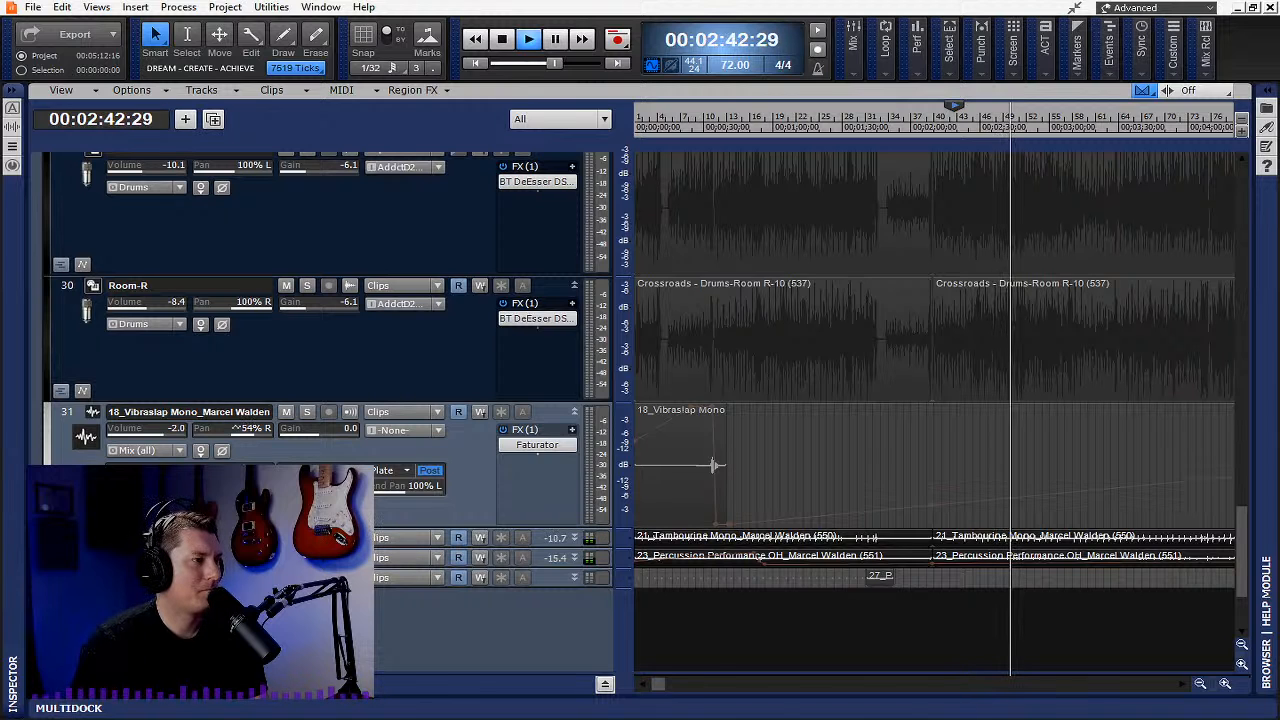
pyautogui.click(867, 130)
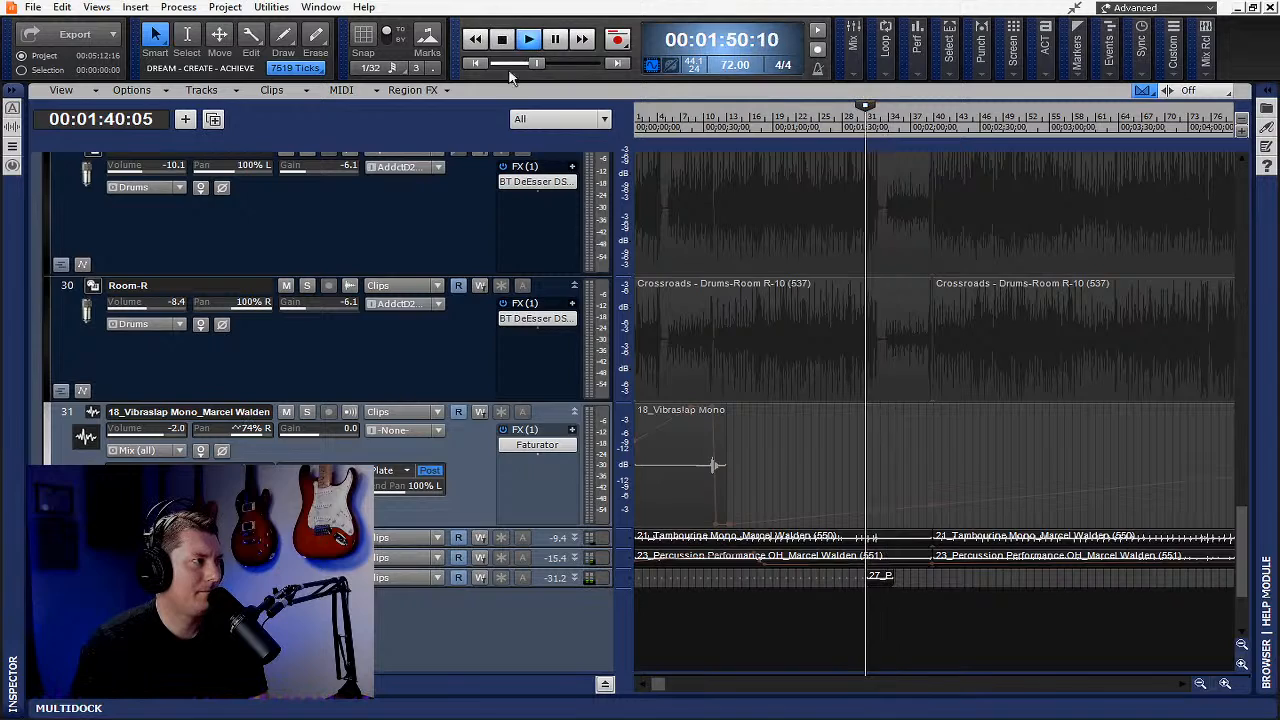
pyautogui.press('space')
# Solo the Vibraslap Mono track and place the playhead at about 00:00:29:20, just before its hit
pyautogui.scroll(8, 563, 517)
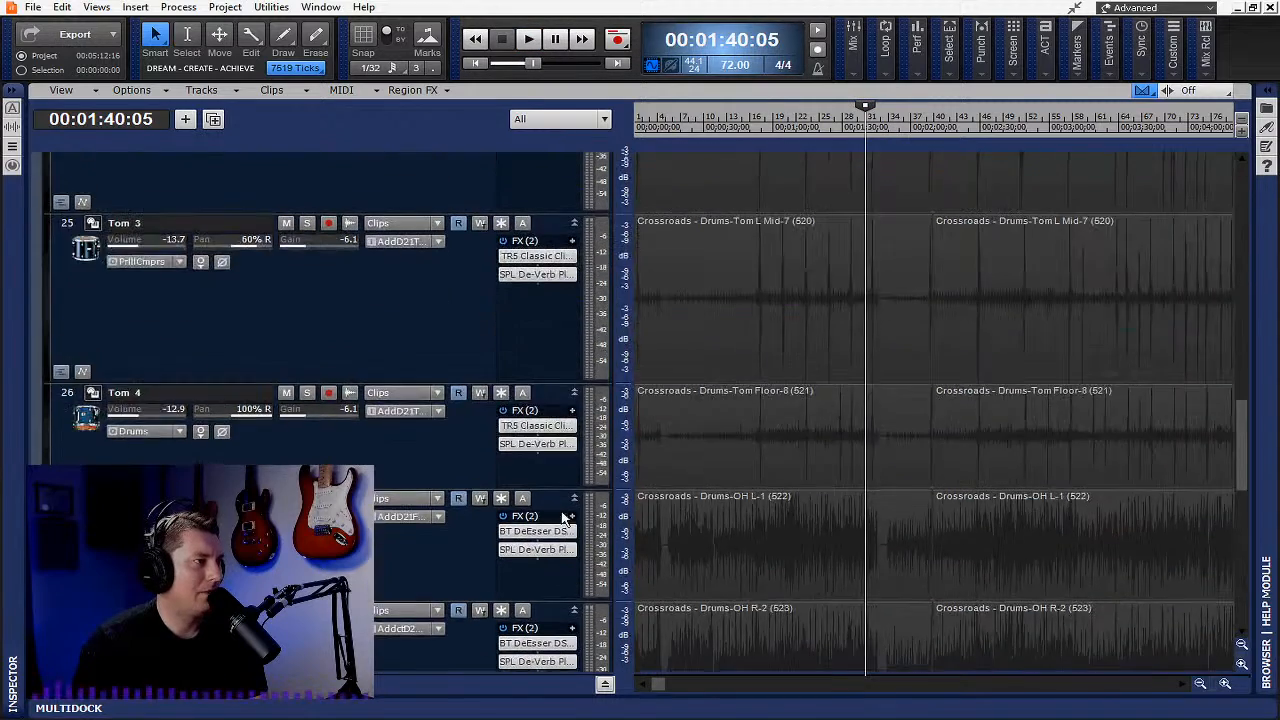
pyautogui.scroll(10, 563, 517)
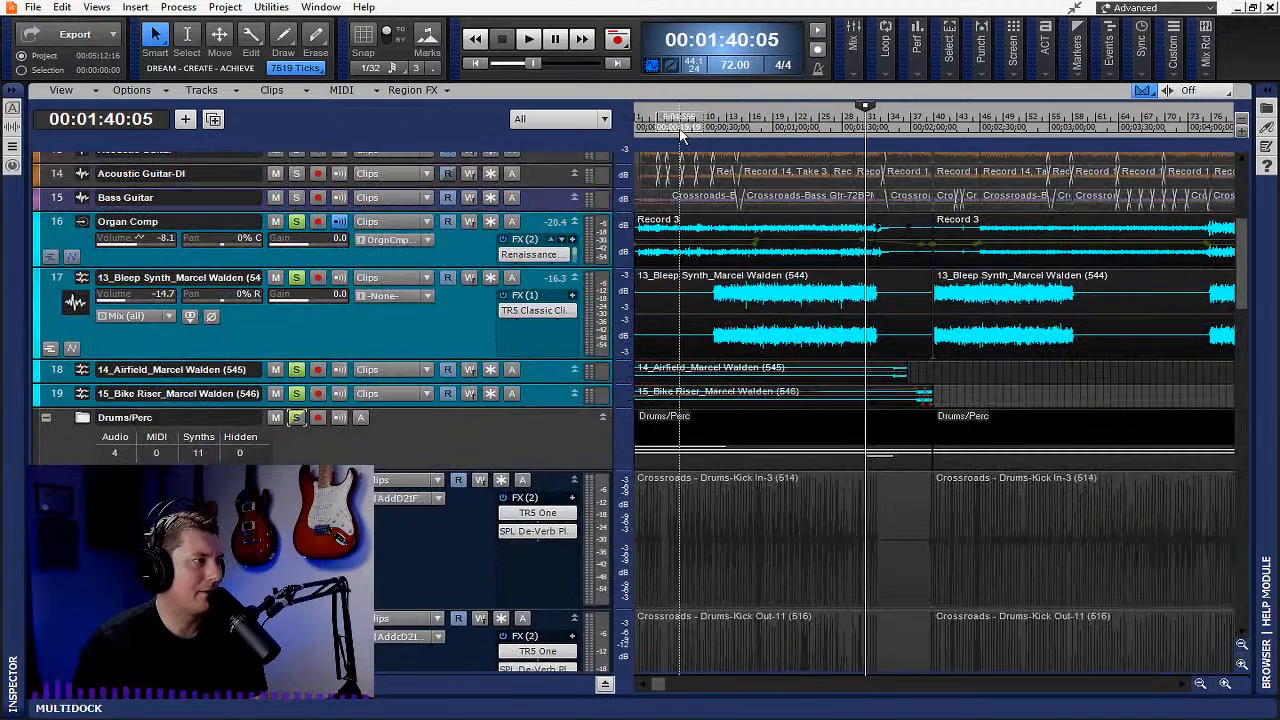
pyautogui.click(680, 115)
pyautogui.scroll(-10, 605, 488)
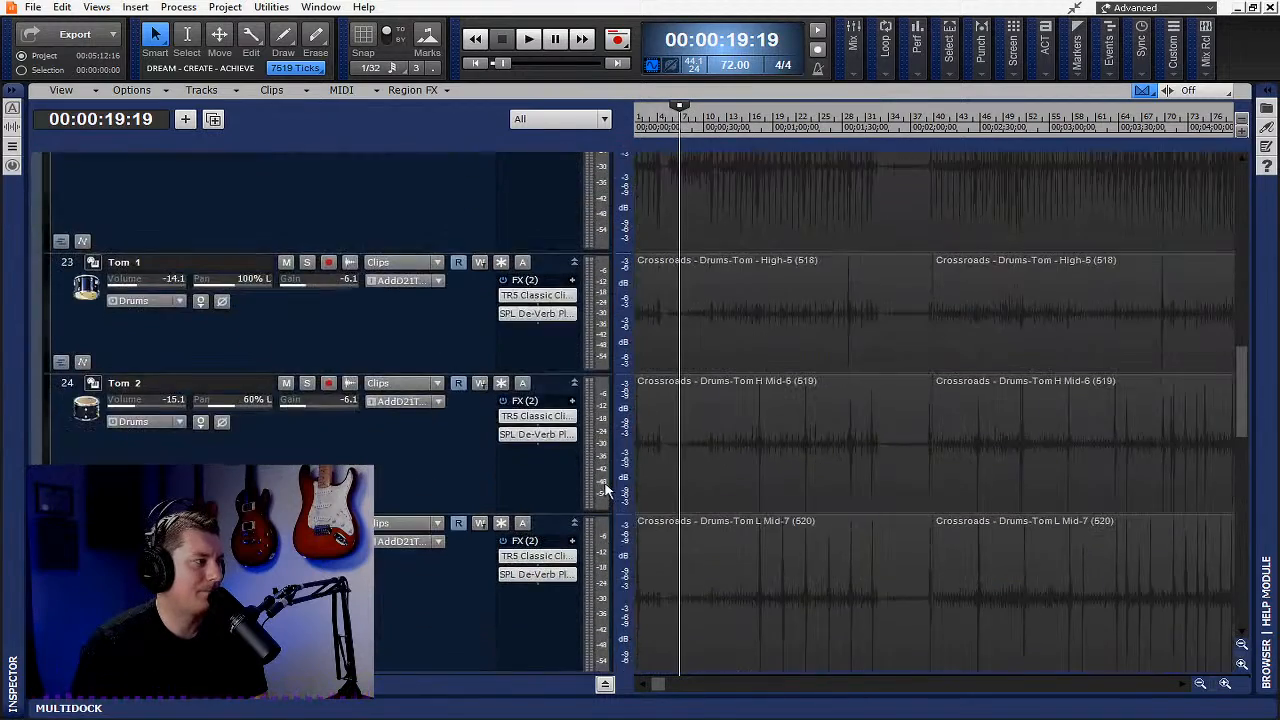
pyautogui.scroll(-5, 605, 488)
pyautogui.scroll(-3, 604, 487)
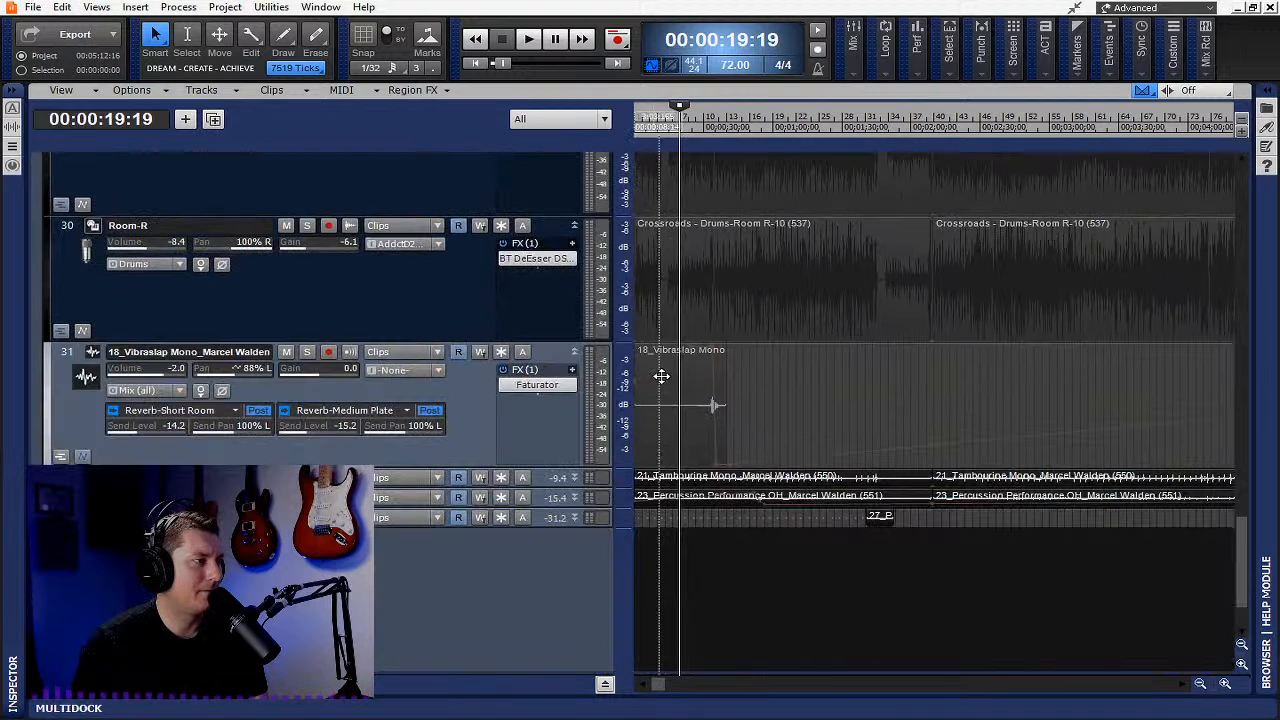
pyautogui.click(307, 352)
pyautogui.click(707, 130)
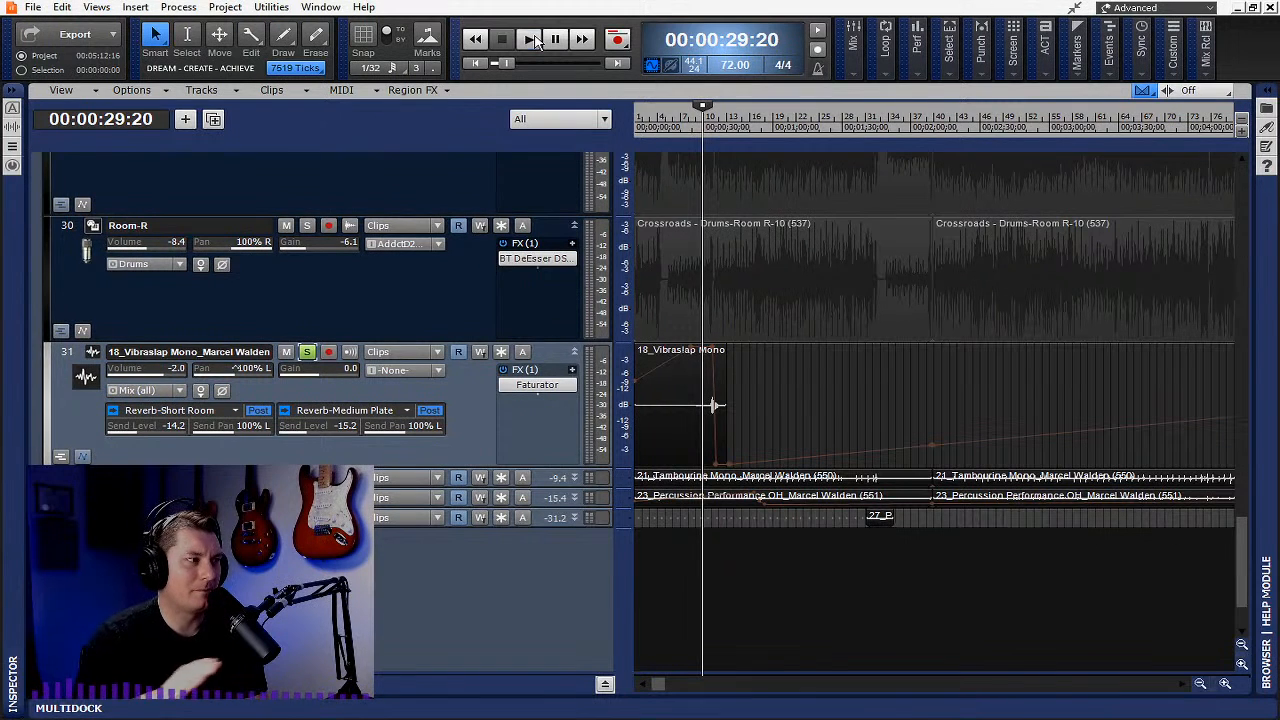
# Audition the soloed Vibraslap Mono track, stop playback and clear the solo on the organ, Bleep Synth, Airfield and Bike Riser tracks
pyautogui.click(532, 39)
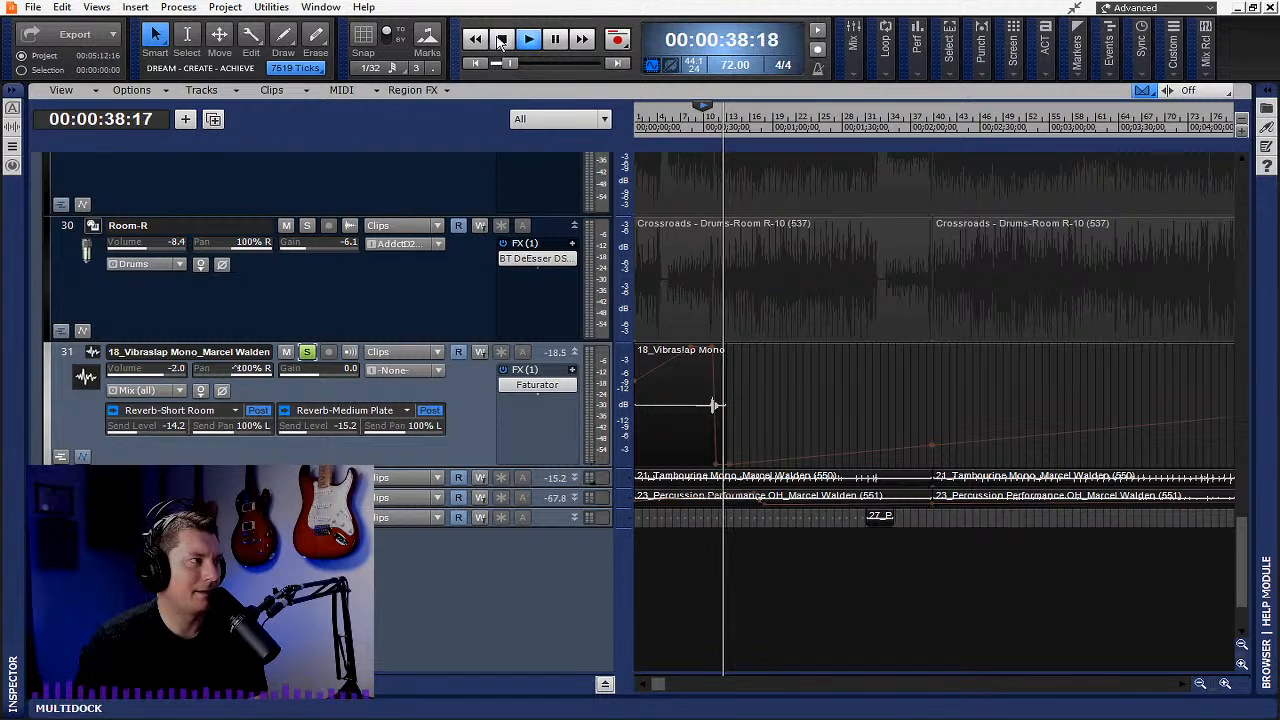
pyautogui.click(500, 39)
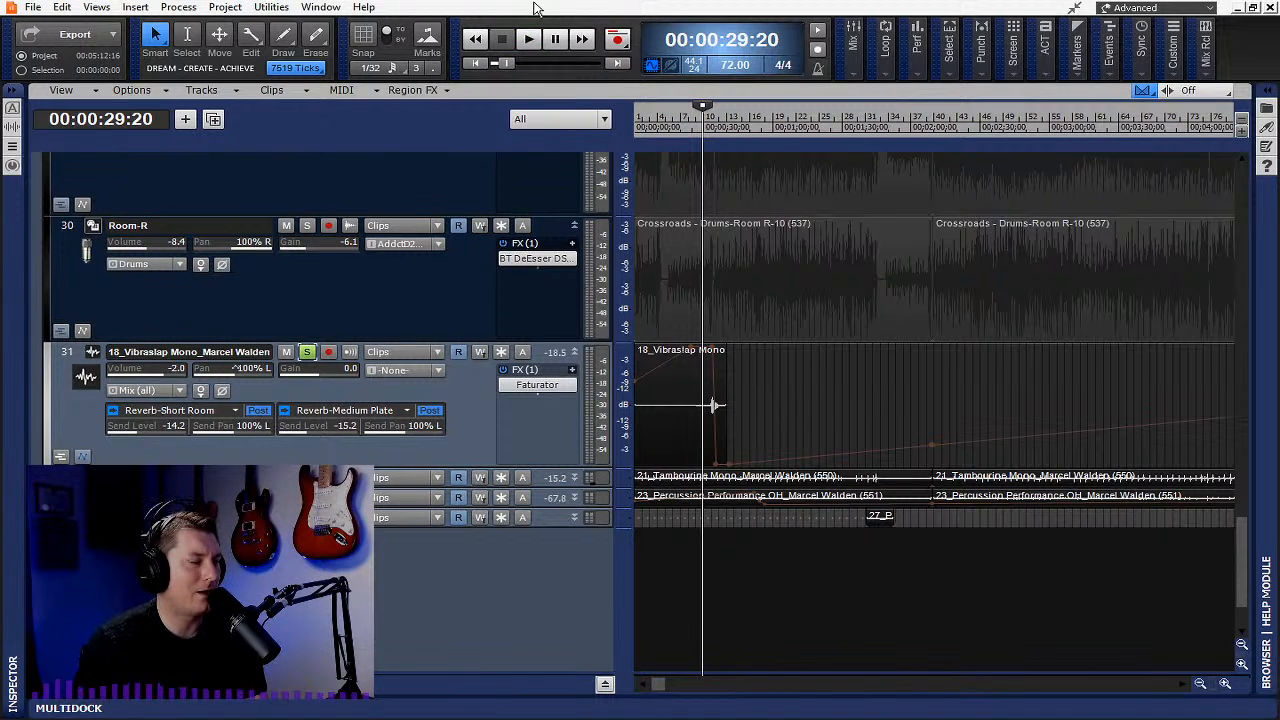
pyautogui.scroll(5, 383, 505)
pyautogui.scroll(15, 383, 505)
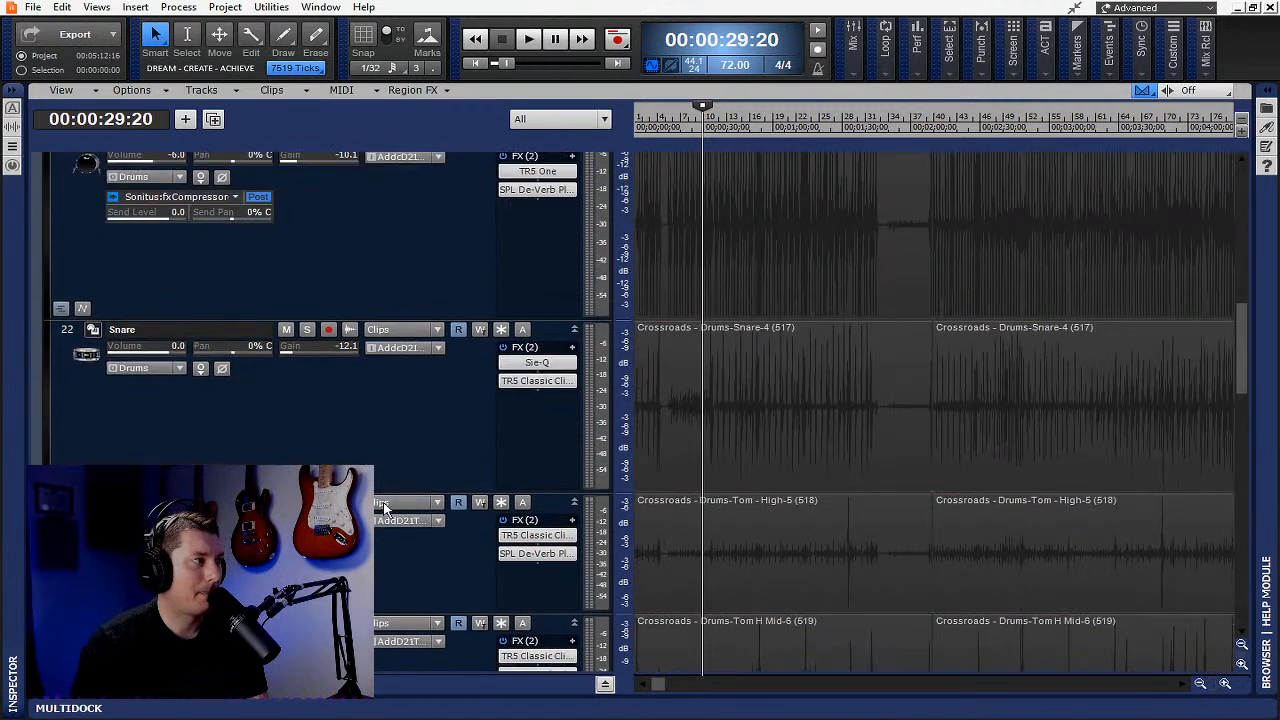
pyautogui.scroll(10, 383, 505)
pyautogui.scroll(5, 283, 323)
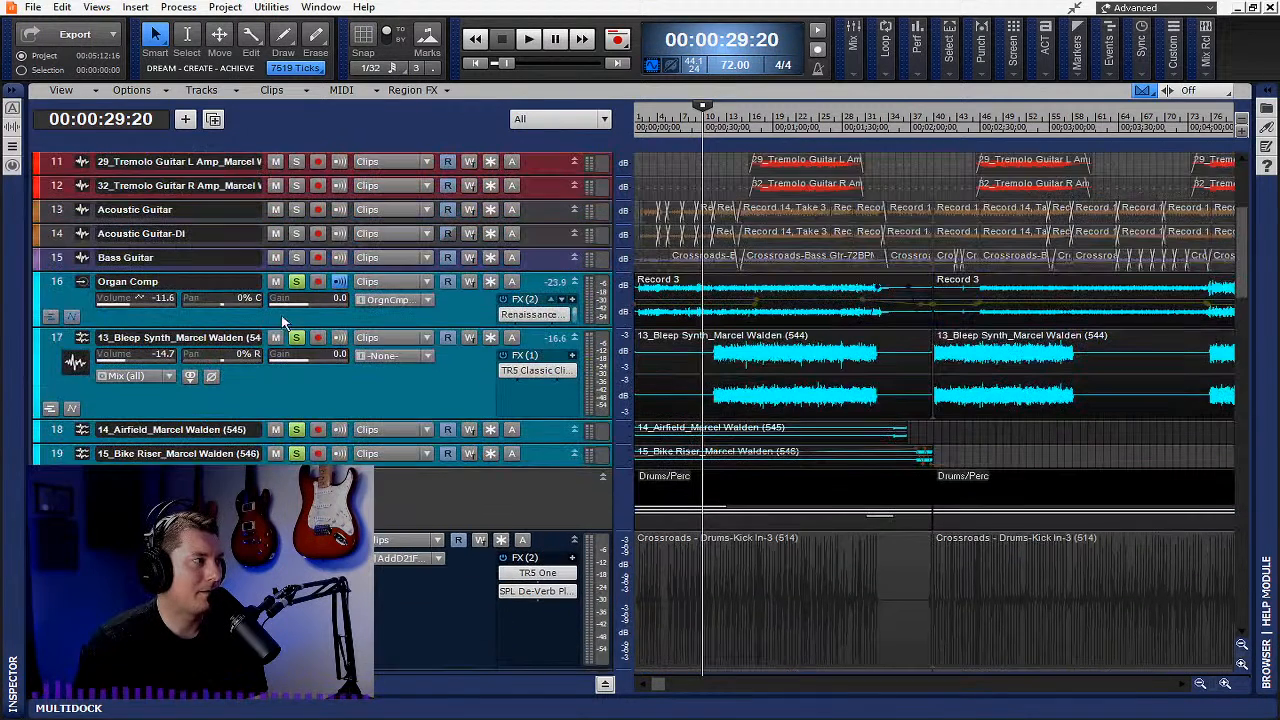
pyautogui.moveTo(296, 281); pyautogui.dragTo(303, 453)
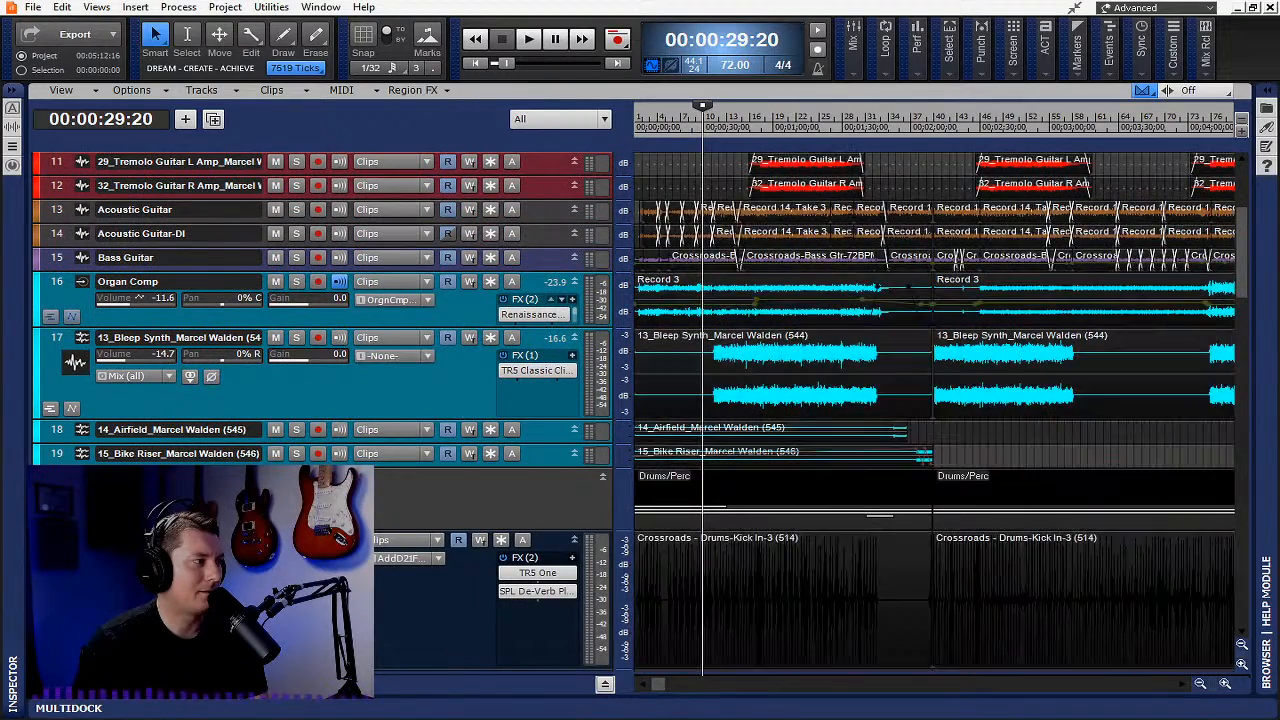
# Solo the Bass Guitar track and play it from 00:00:29:20, restarting the audio engine after the dropout
pyautogui.scroll(-15, 640, 410)
pyautogui.scroll(-10, 640, 410)
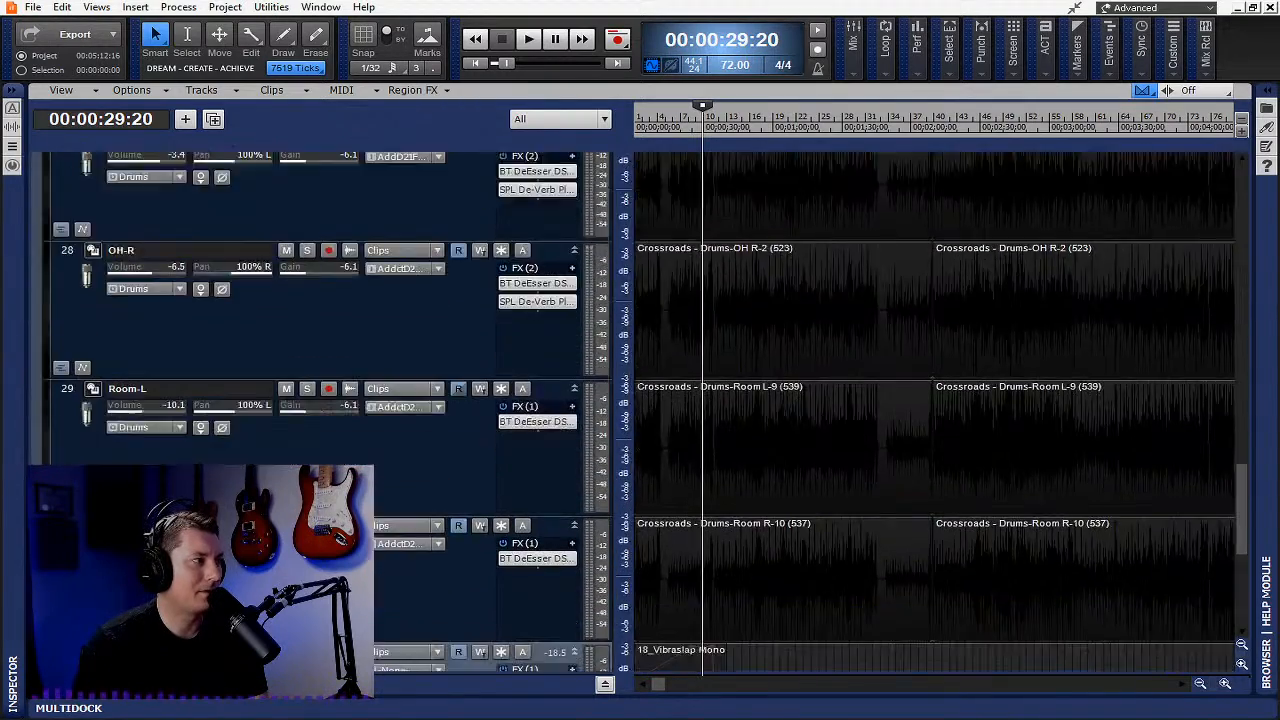
pyautogui.scroll(8, 640, 410)
pyautogui.scroll(15, 640, 410)
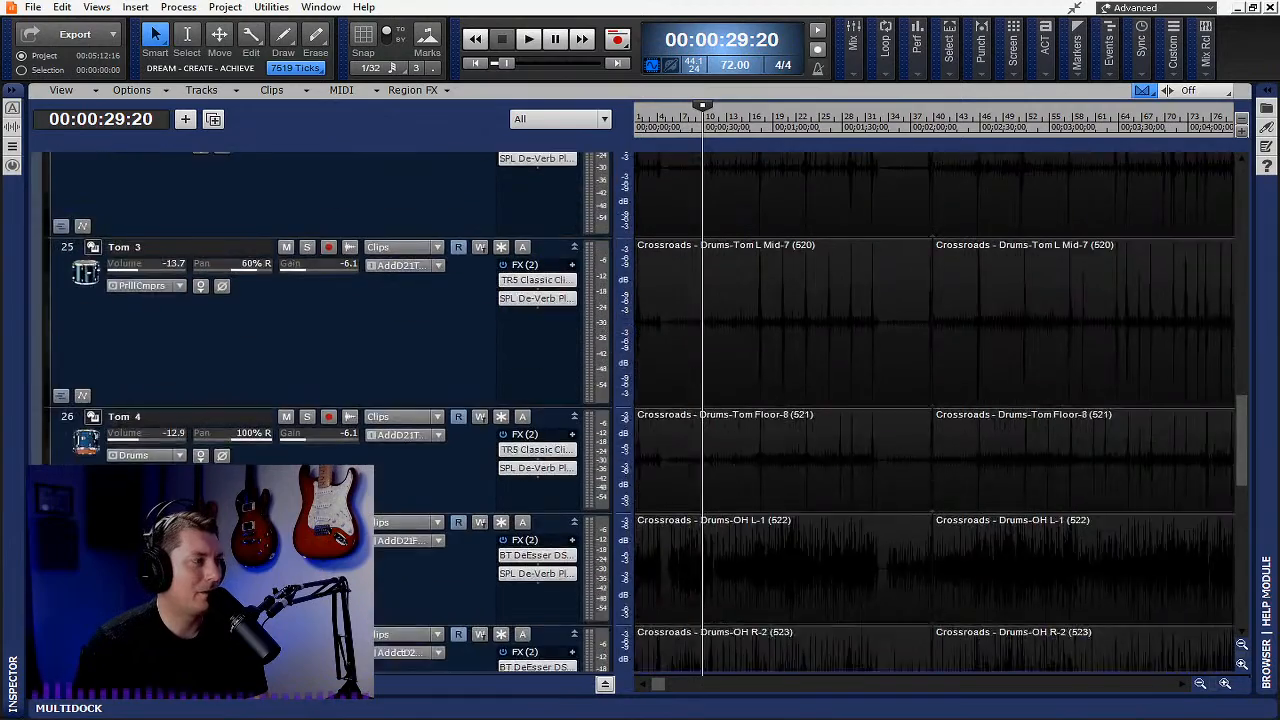
pyautogui.scroll(5, 640, 410)
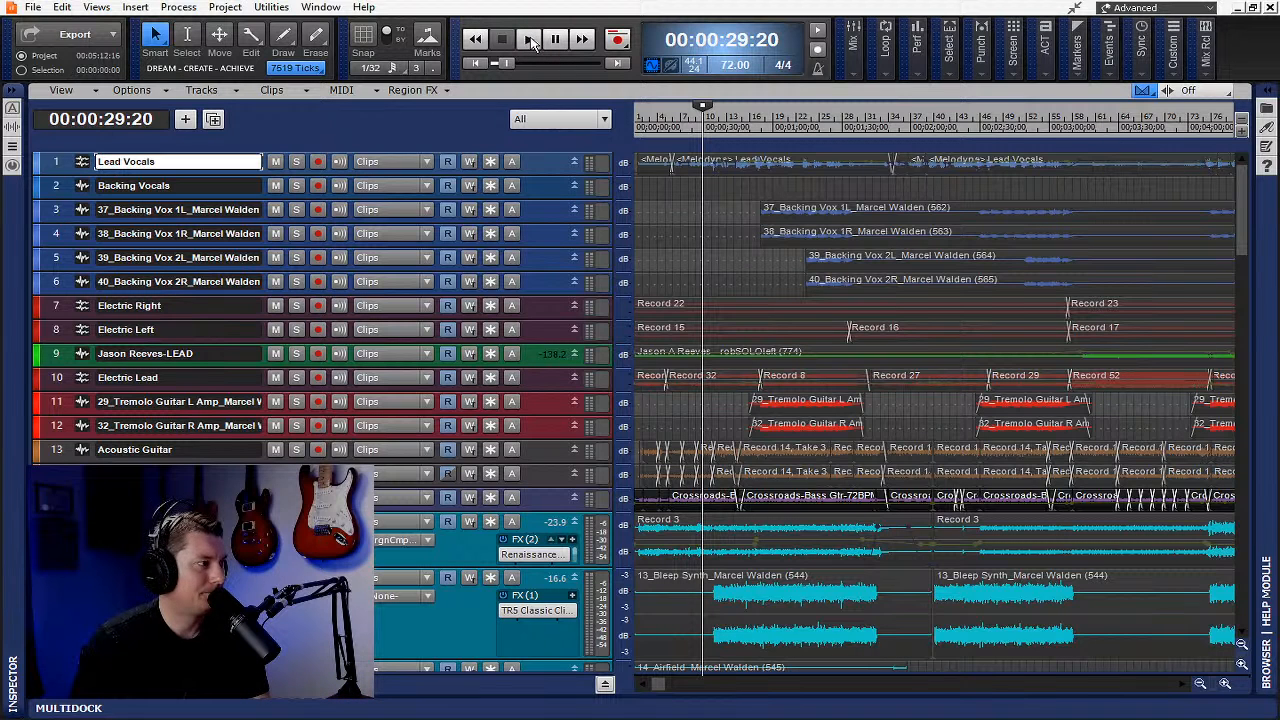
pyautogui.press('space')
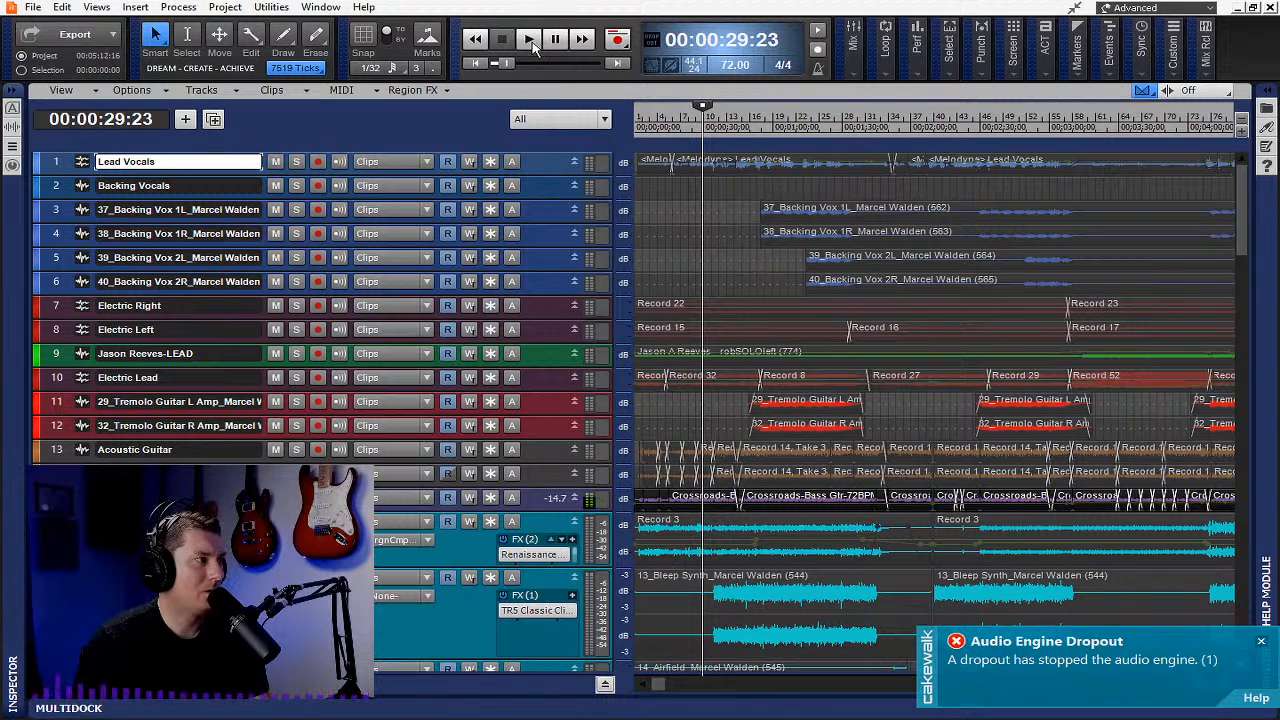
pyautogui.click(654, 67)
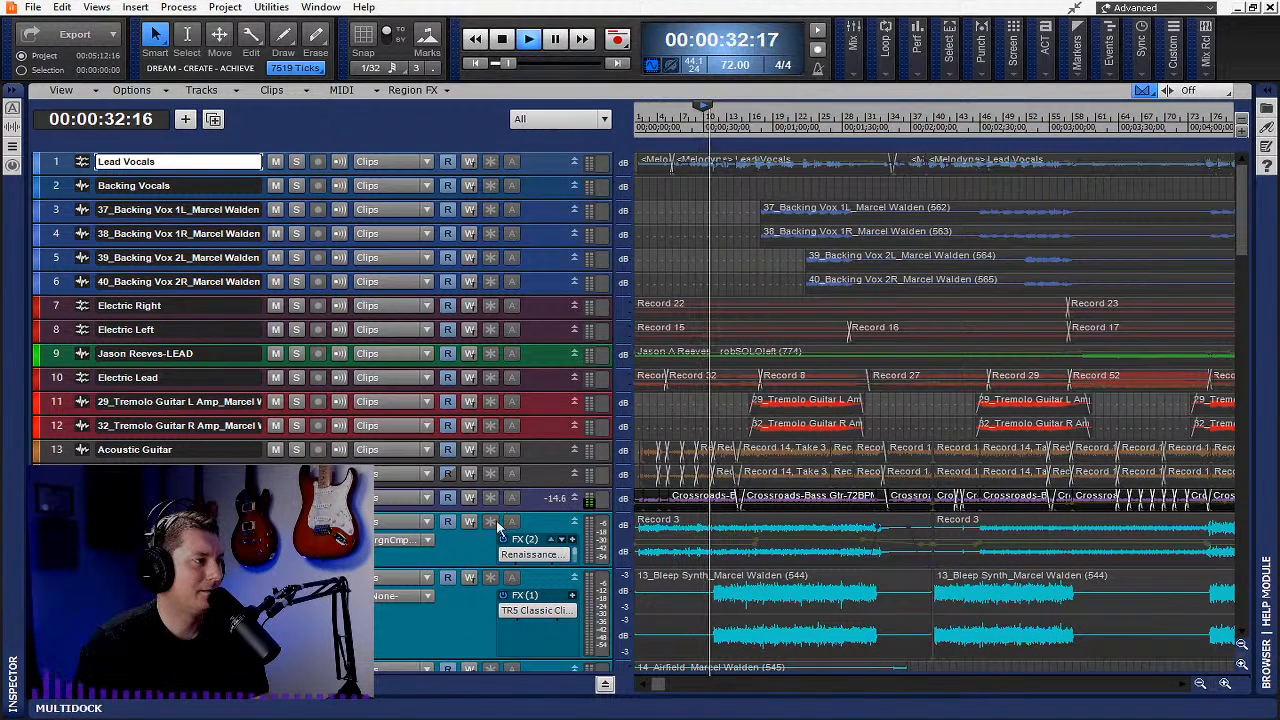
# Enlarge the Bass Guitar track enough to show its waveform and first effect, and stop playback
pyautogui.moveTo(546, 511); pyautogui.dragTo(540, 585)
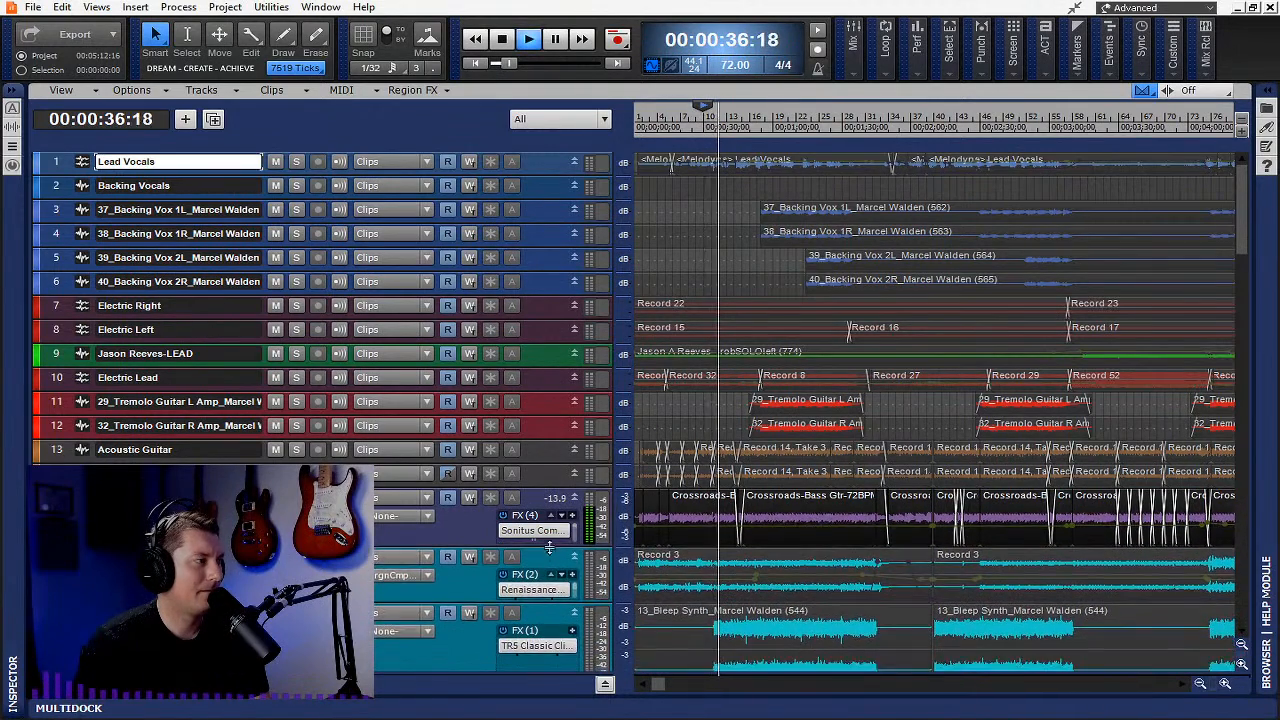
pyautogui.moveTo(552, 587); pyautogui.dragTo(555, 541)
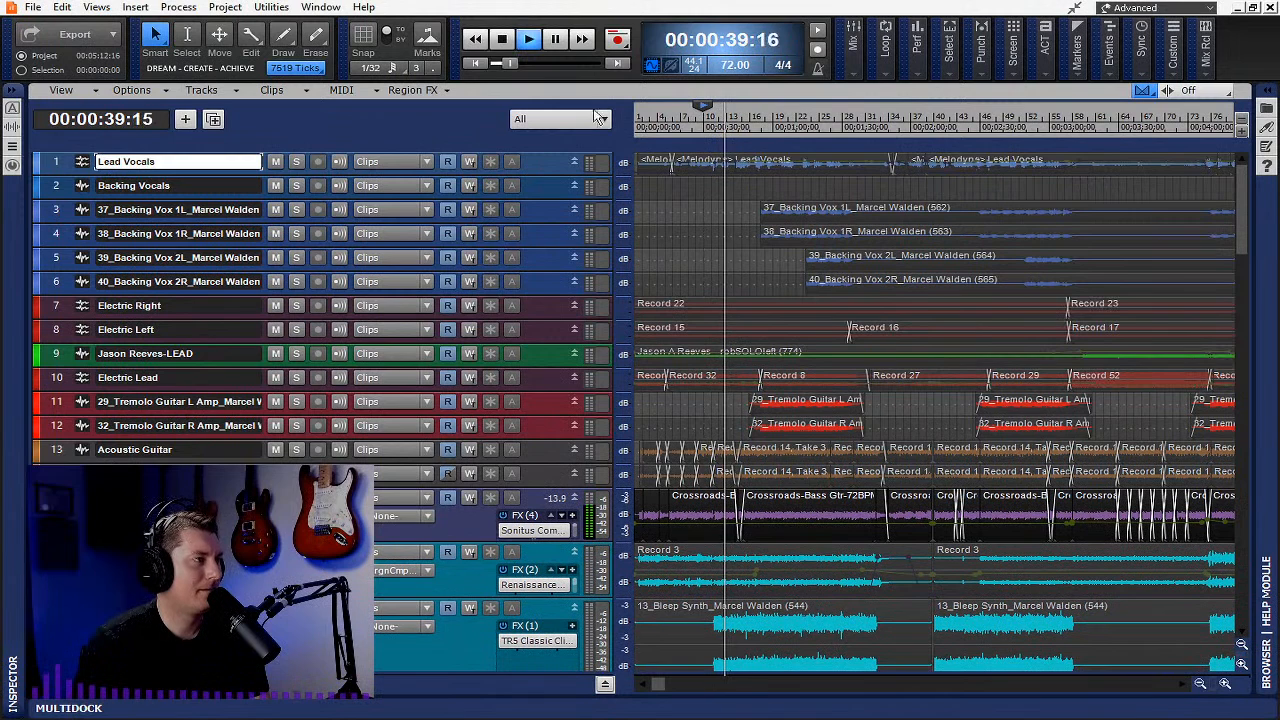
pyautogui.click(504, 40)
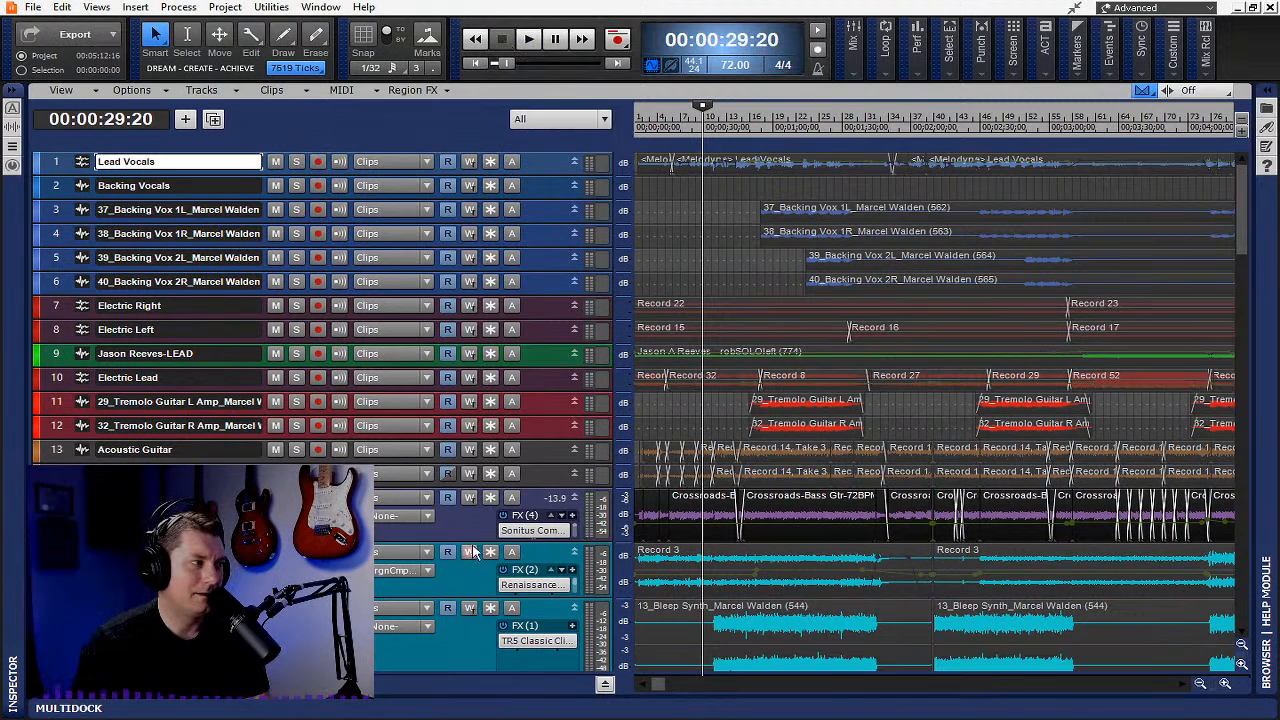
# Expand the Bass Guitar track to inspect its effects chain, save the project and shrink the track to a compact height
pyautogui.moveTo(473, 541); pyautogui.dragTo(488, 590)
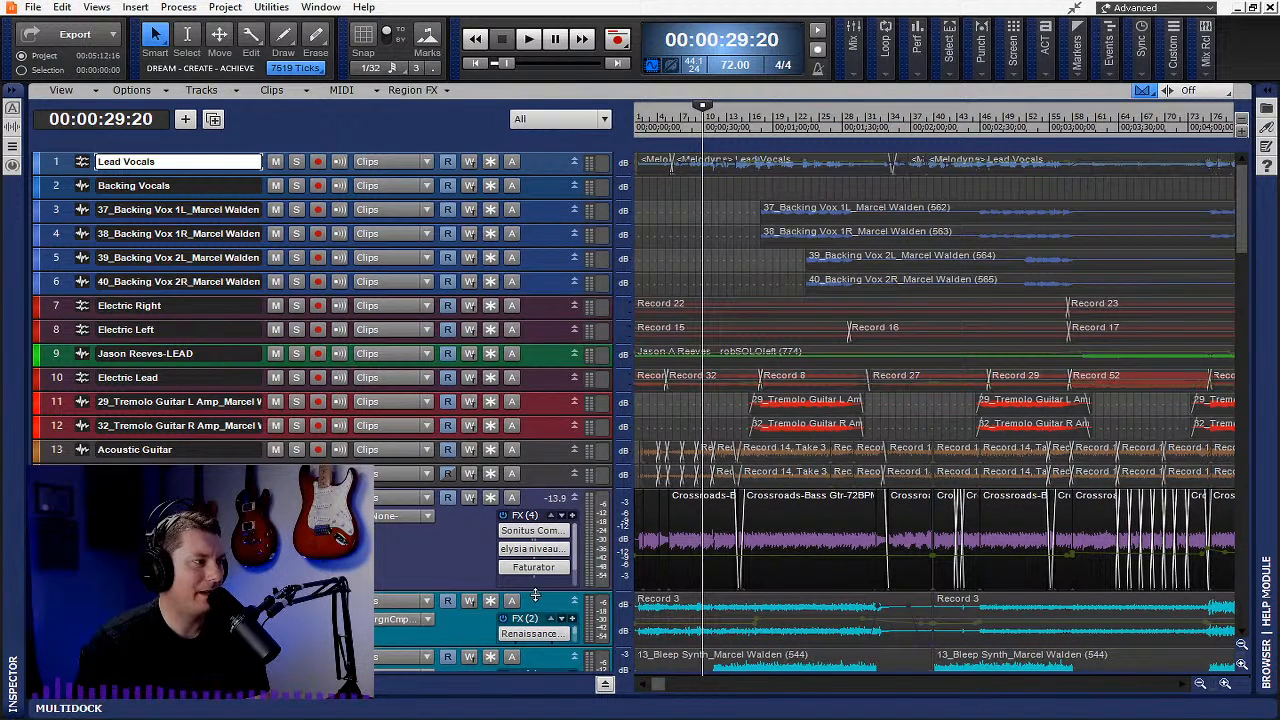
pyautogui.moveTo(541, 594); pyautogui.dragTo(556, 558)
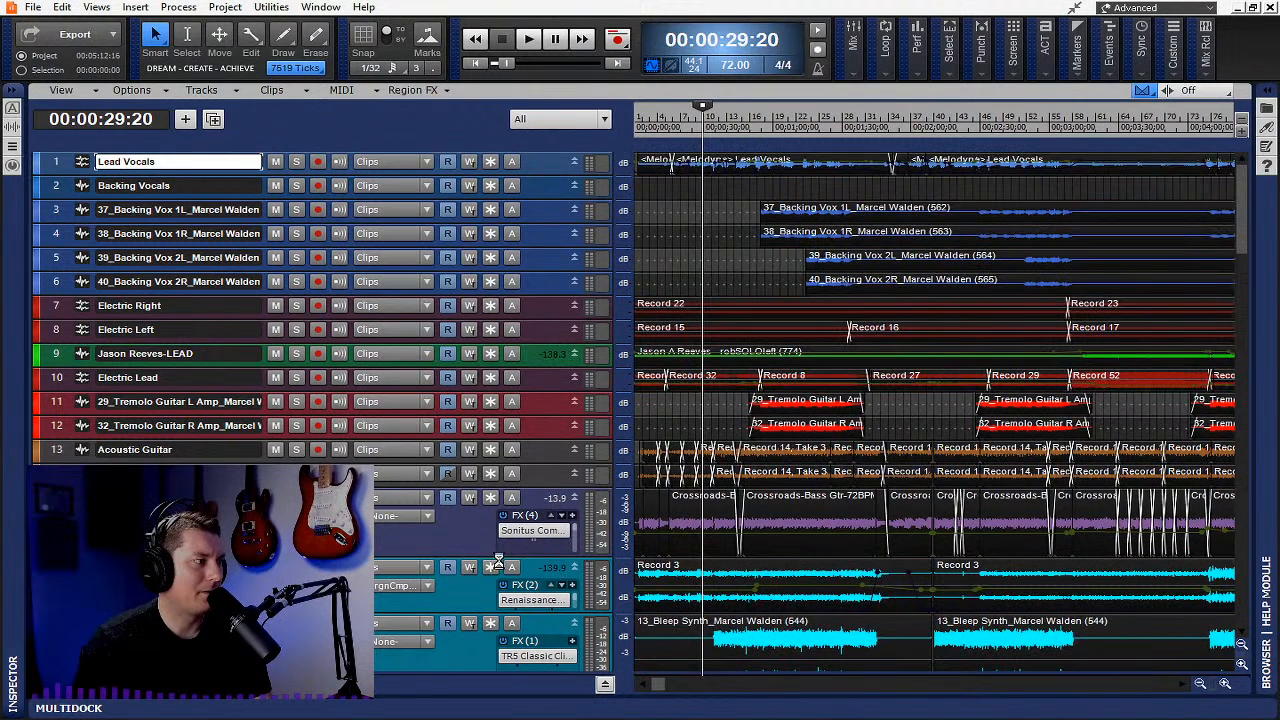
pyautogui.hotkey('ctrl', 's')
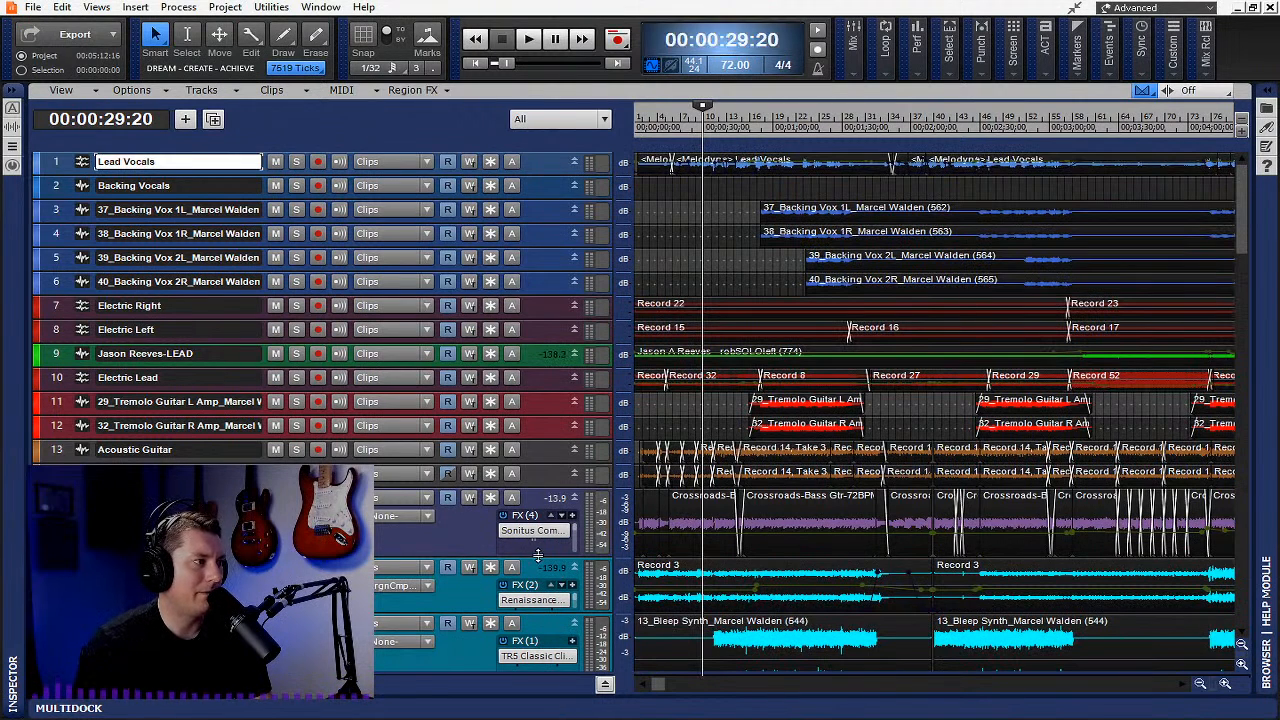
pyautogui.scroll(-1, 545, 535)
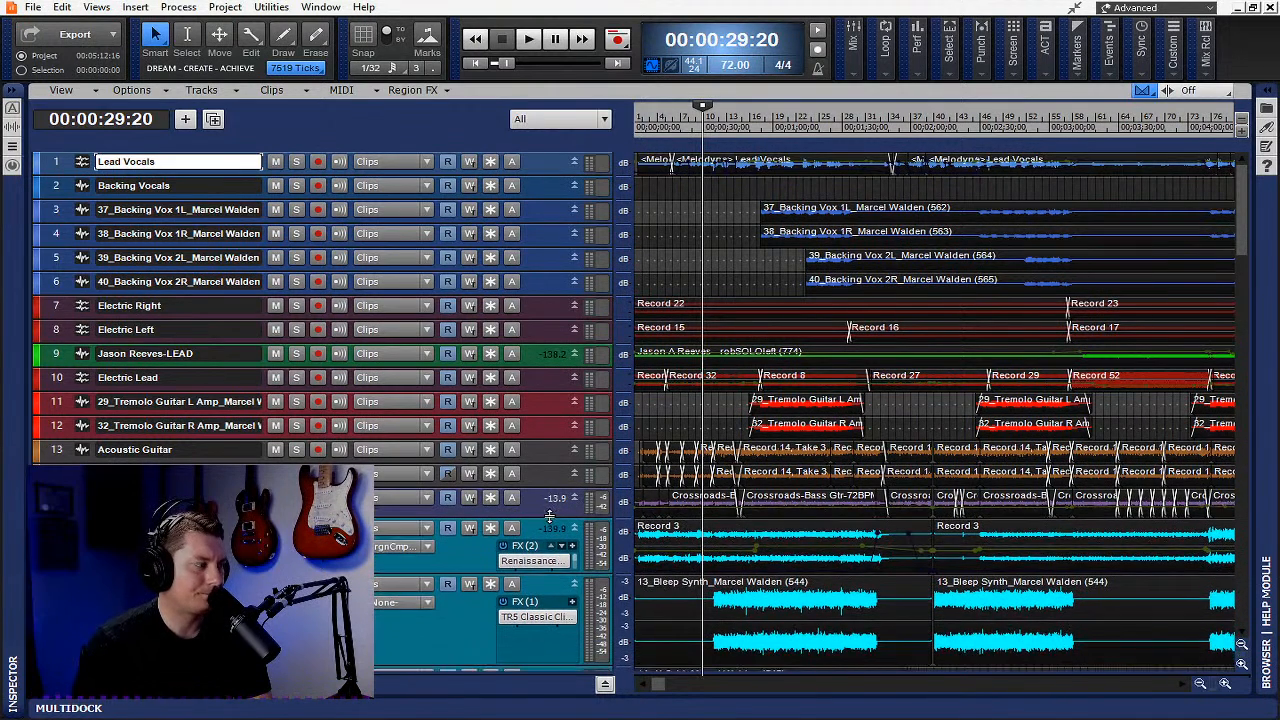
pyautogui.moveTo(551, 511); pyautogui.dragTo(551, 514)
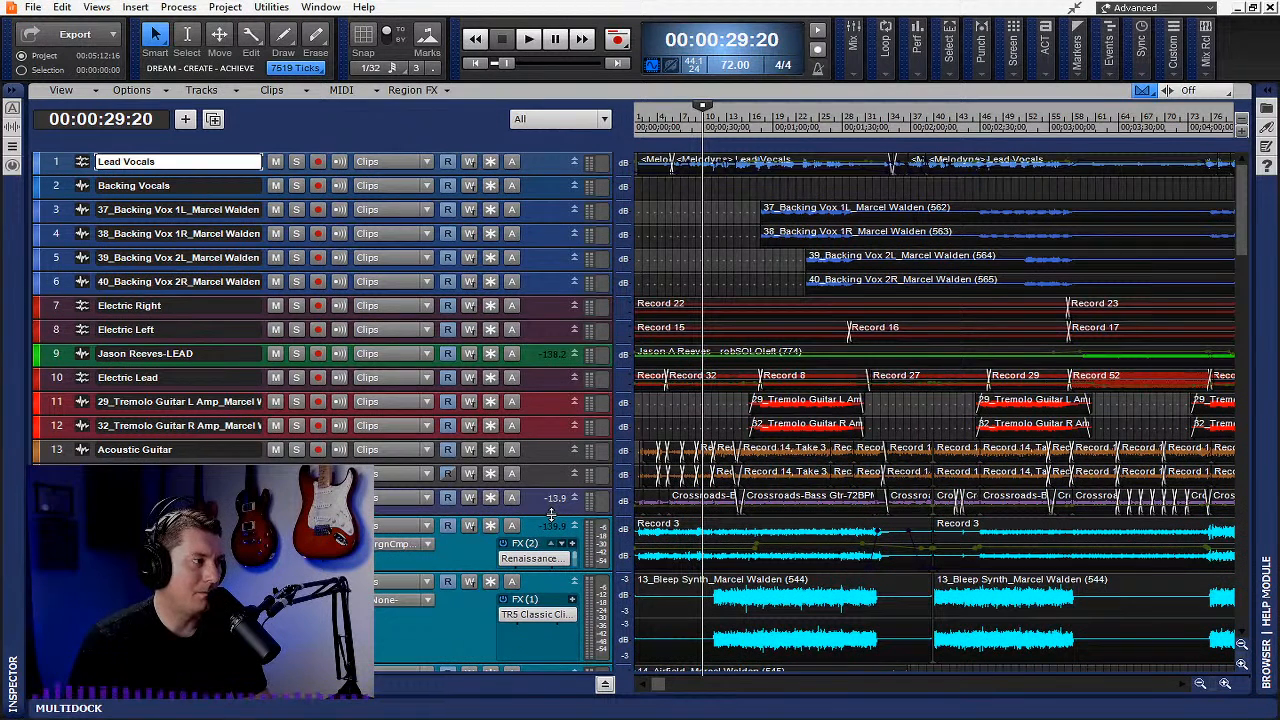
# Fit all tracks vertically in the view and collapse the Drums/Perc folder
pyautogui.press('f')
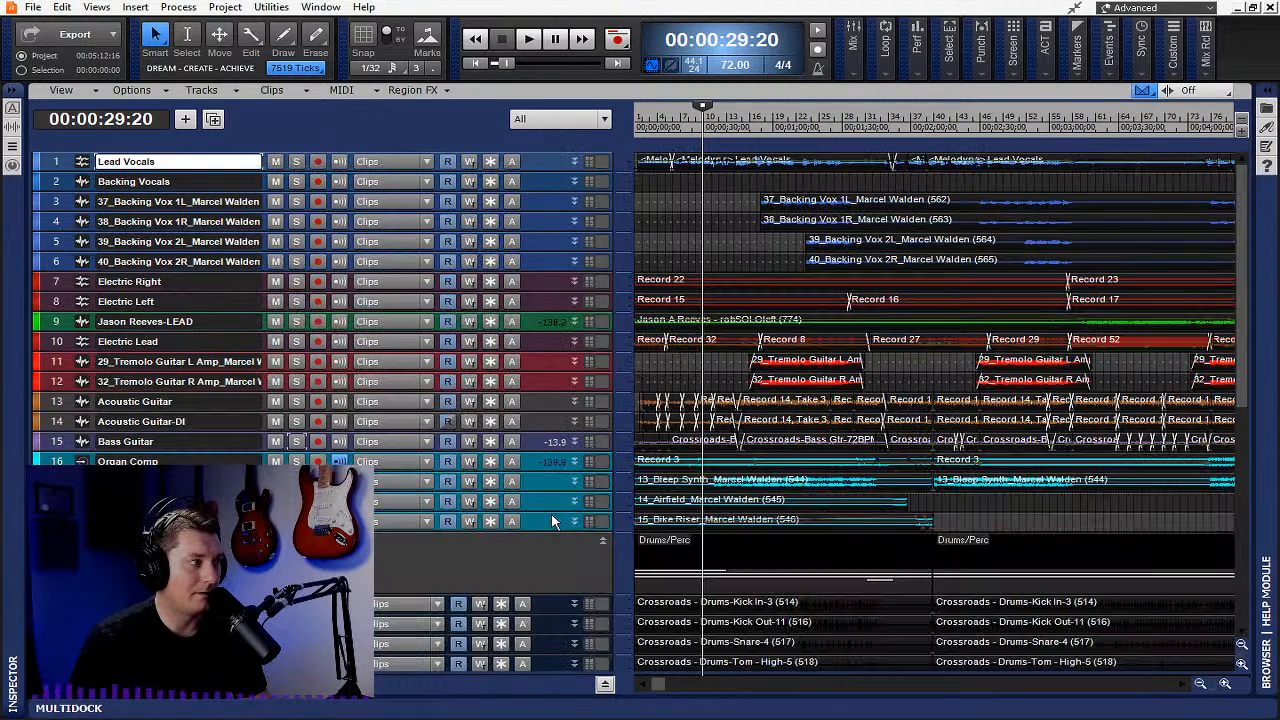
pyautogui.click(82, 541)
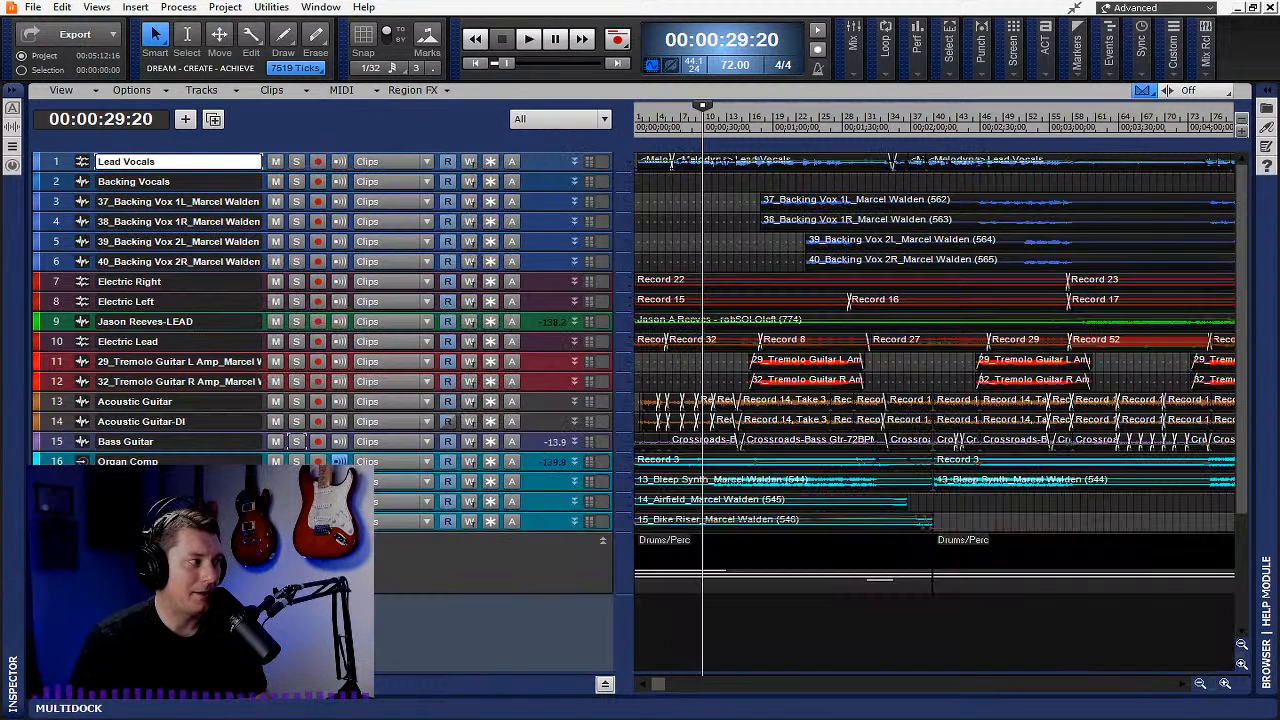
pyautogui.press('f')
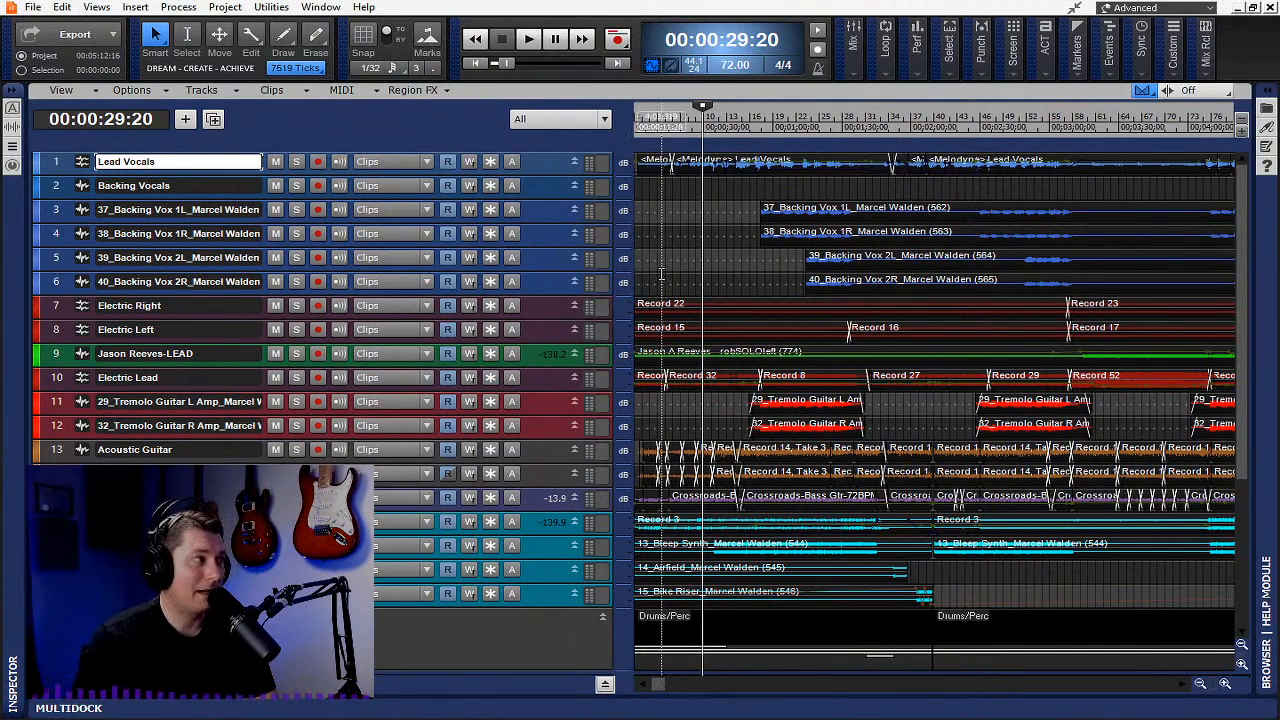
# Enlarge and solo the Electric Right and Electric Left tracks, audition them from 00:00:29:20, stop playback and clear their solos
pyautogui.moveTo(564, 322); pyautogui.dragTo(574, 465)
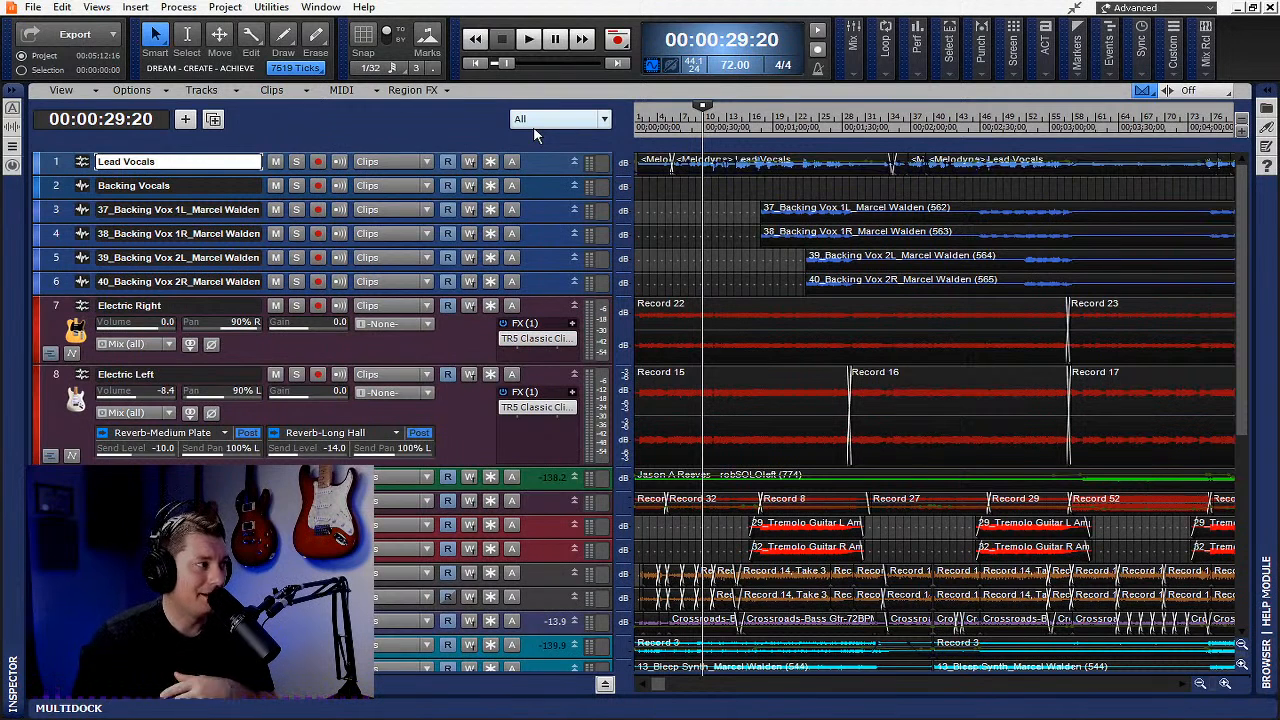
pyautogui.click(296, 305)
pyautogui.click(296, 374)
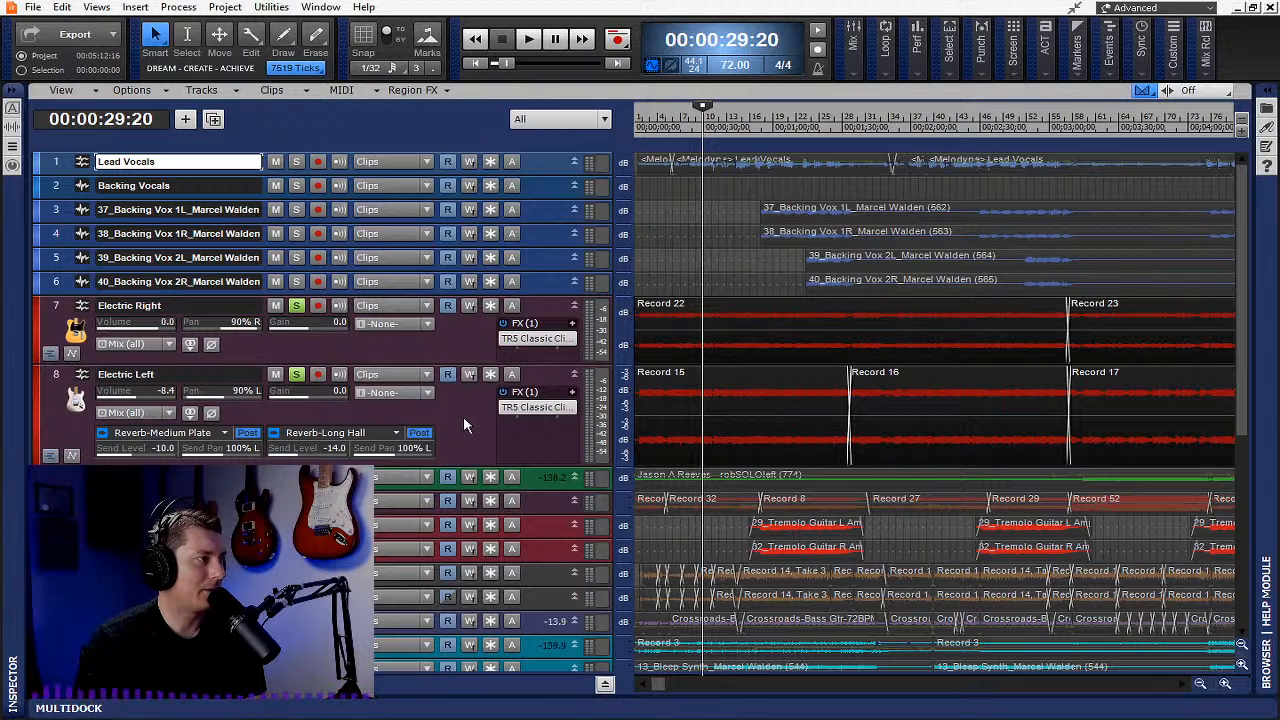
pyautogui.click(531, 44)
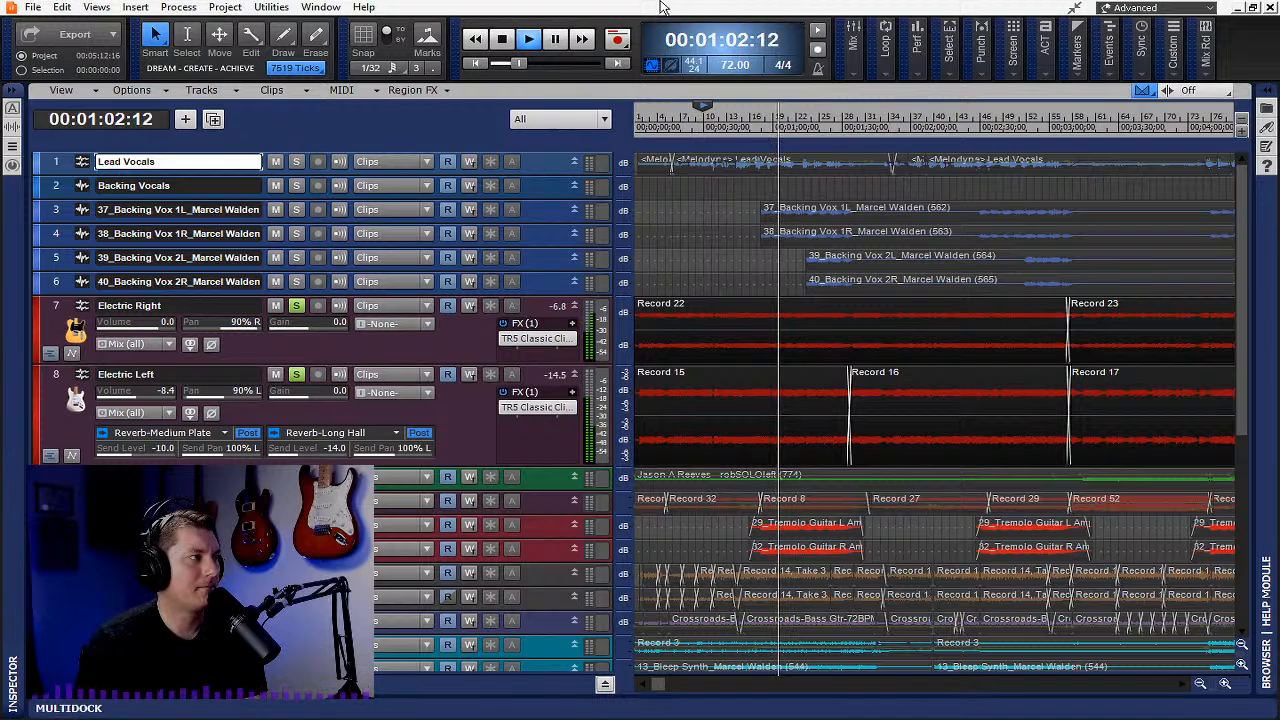
pyautogui.click(503, 39)
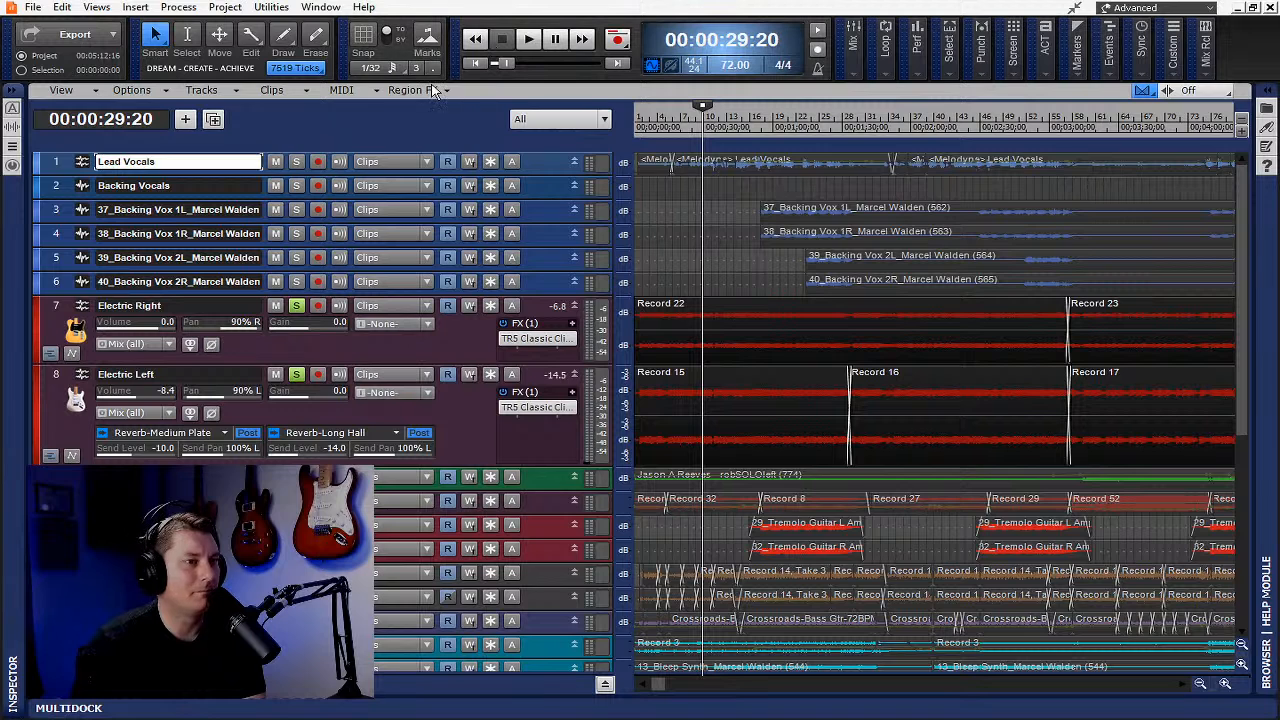
pyautogui.click(296, 306)
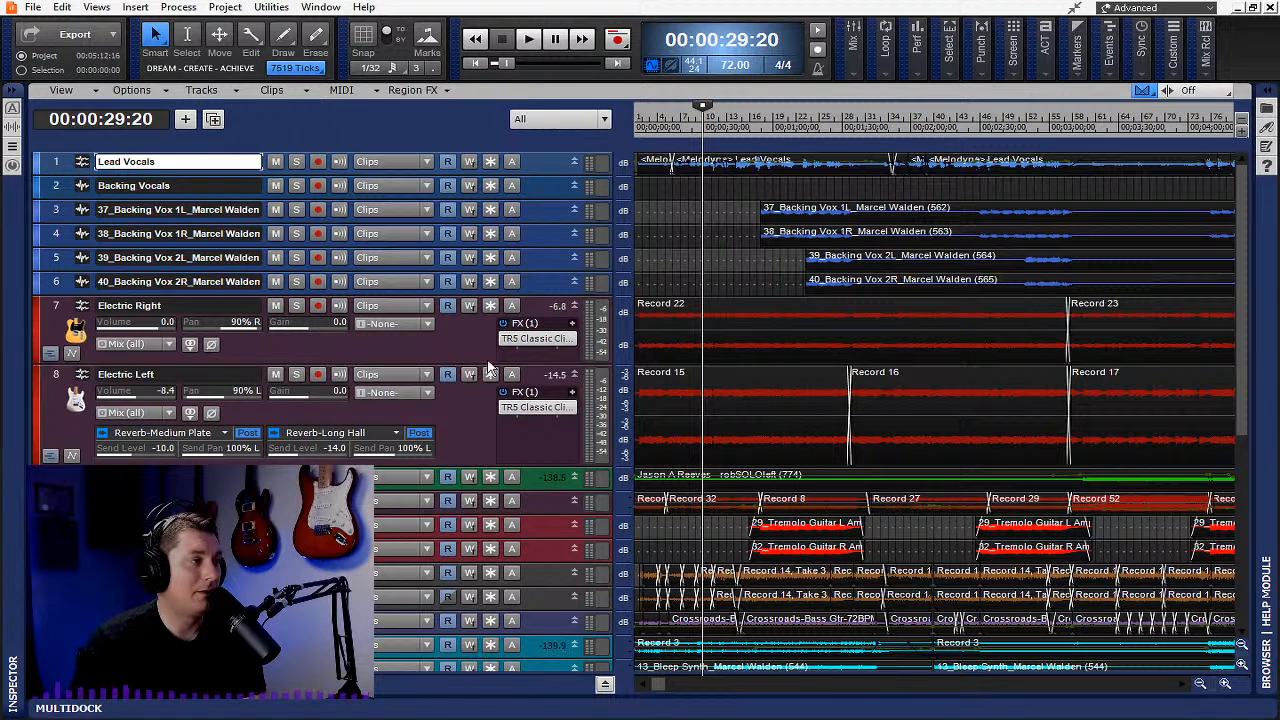
# Solo the lead and backing vocal tracks plus both tremolo guitars, and place the playhead at about 00:00:48:05
pyautogui.click(760, 130)
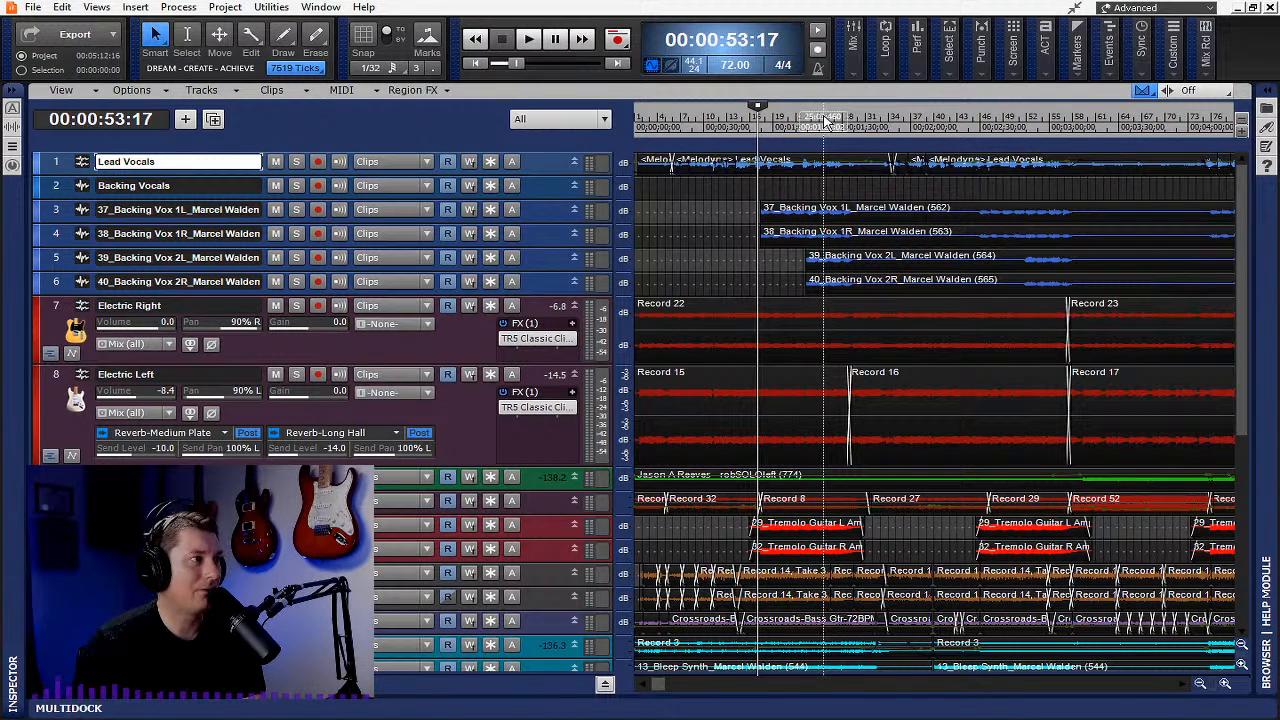
pyautogui.moveTo(296, 161); pyautogui.dragTo(300, 283)
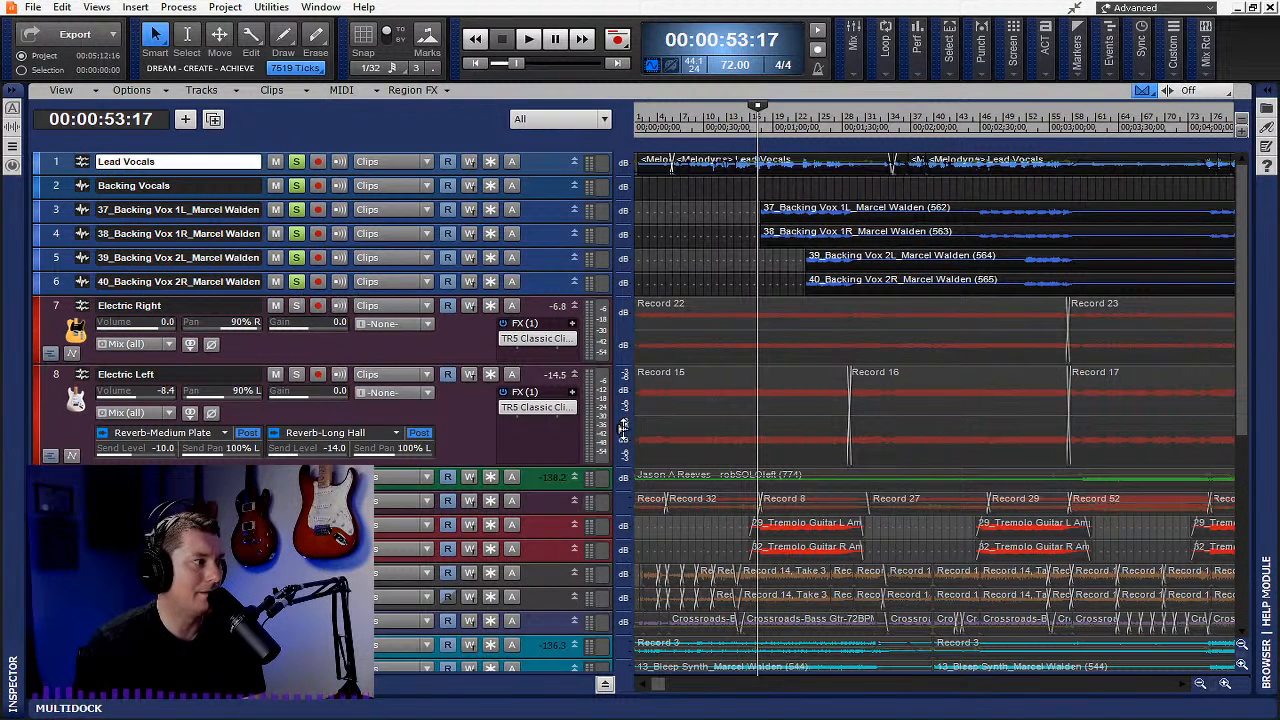
pyautogui.scroll(-3, 575, 453)
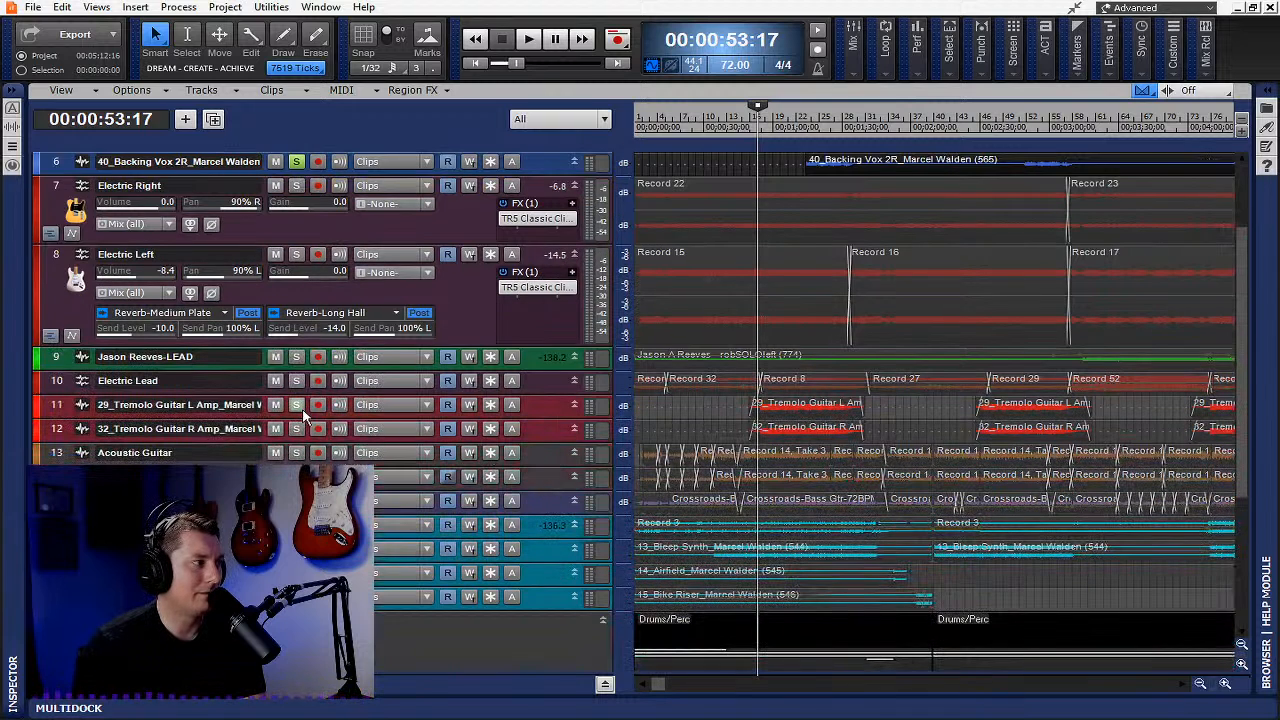
pyautogui.moveTo(296, 404); pyautogui.dragTo(300, 440)
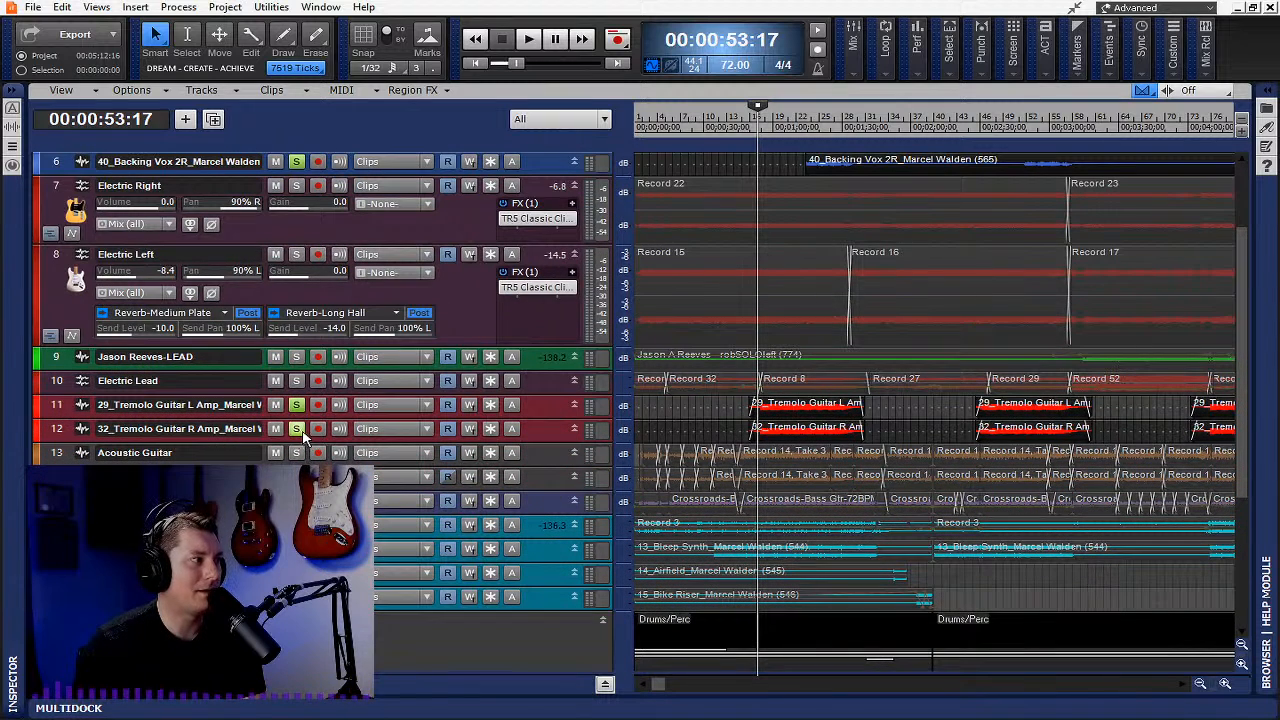
pyautogui.click(747, 131)
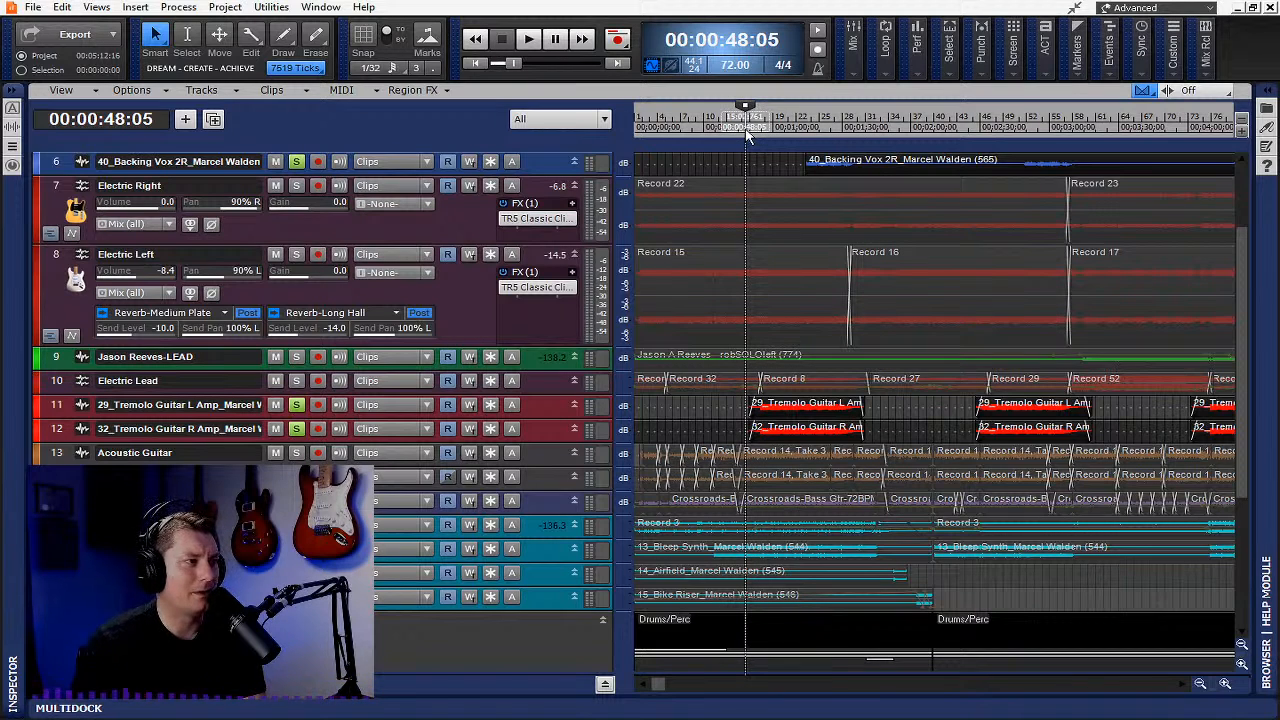
# Audition the soloed vocals and tremolo guitars, drop the Lead Vocals solo during playback, stop, and clear the remaining vocal and tremolo solos
pyautogui.click(533, 40)
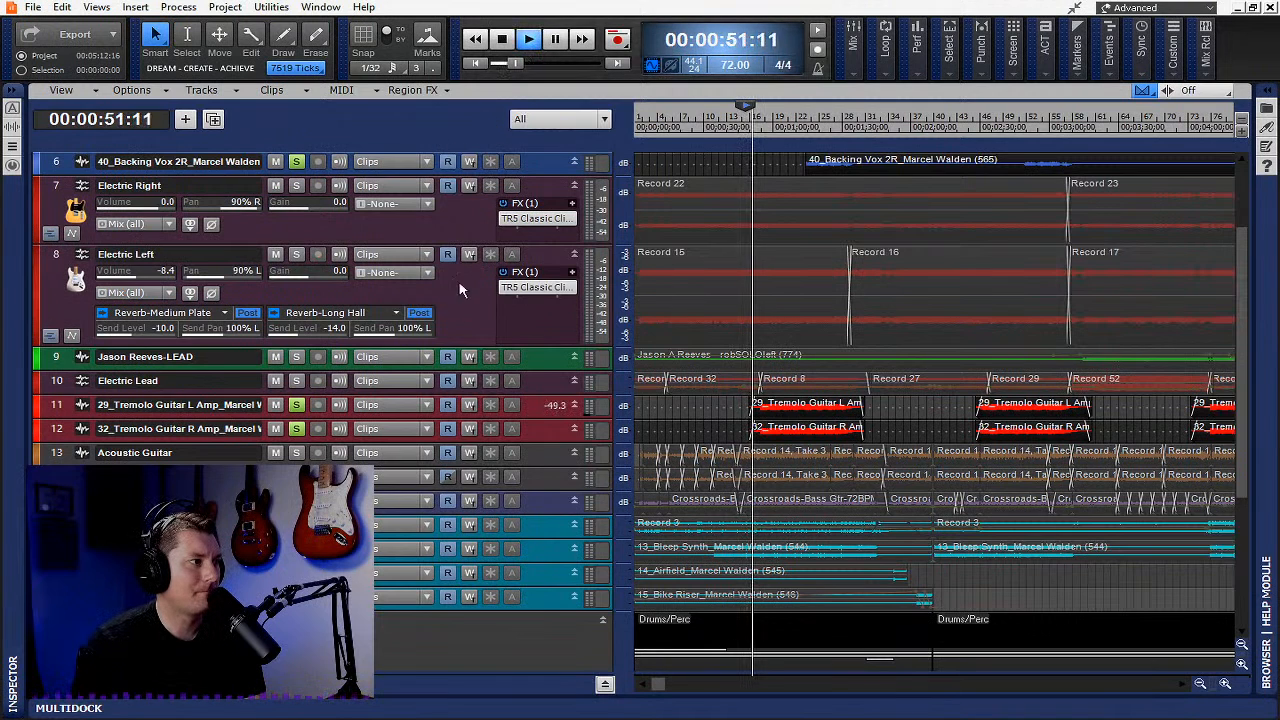
pyautogui.scroll(3, 445, 365)
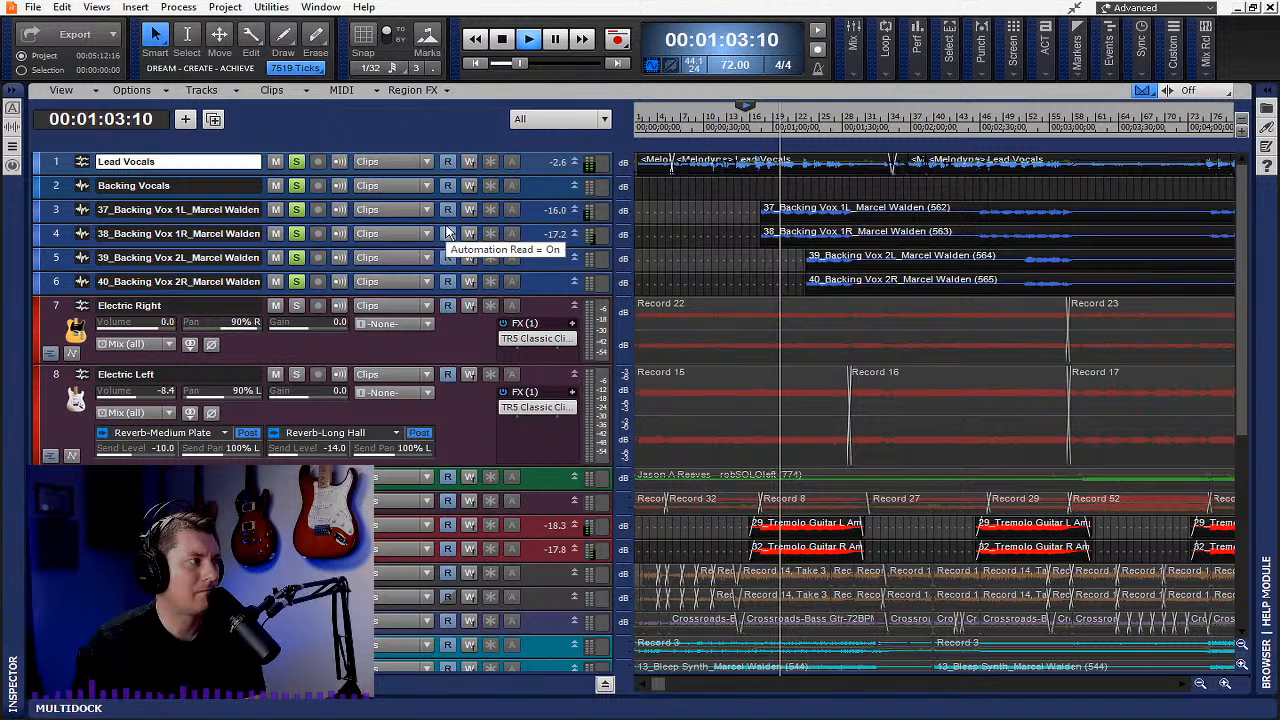
pyautogui.click(297, 163)
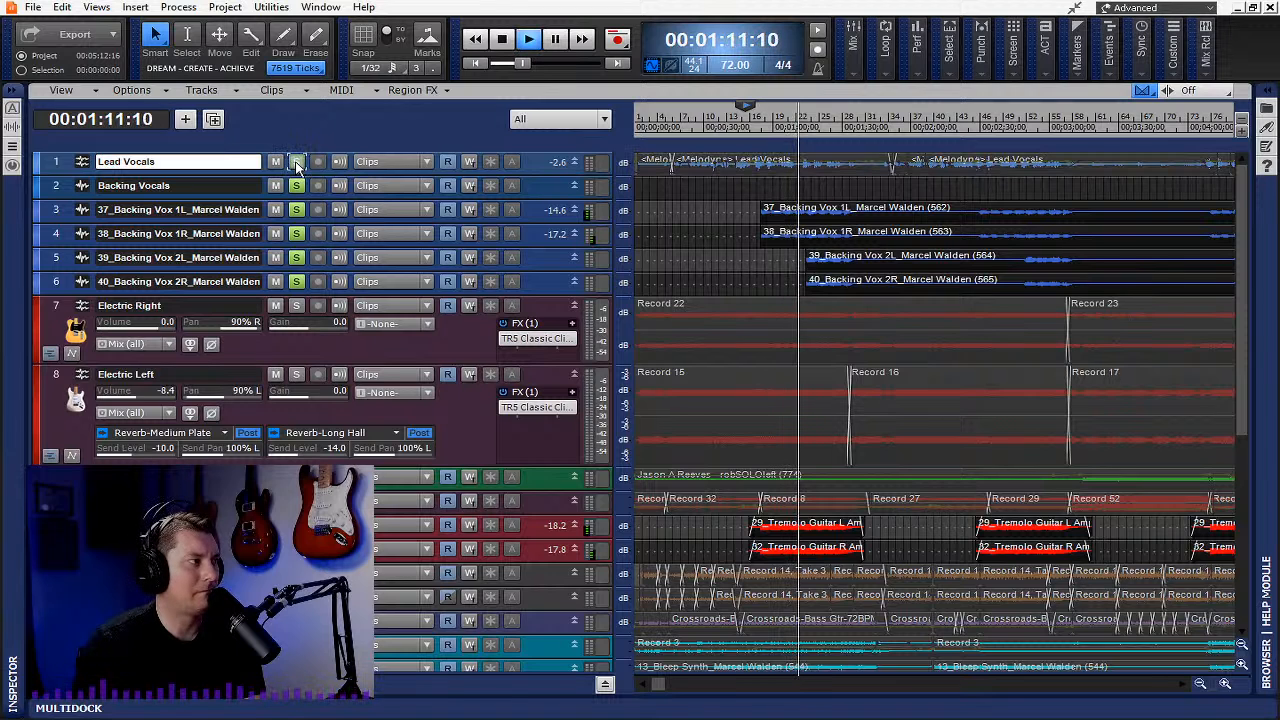
pyautogui.click(297, 186)
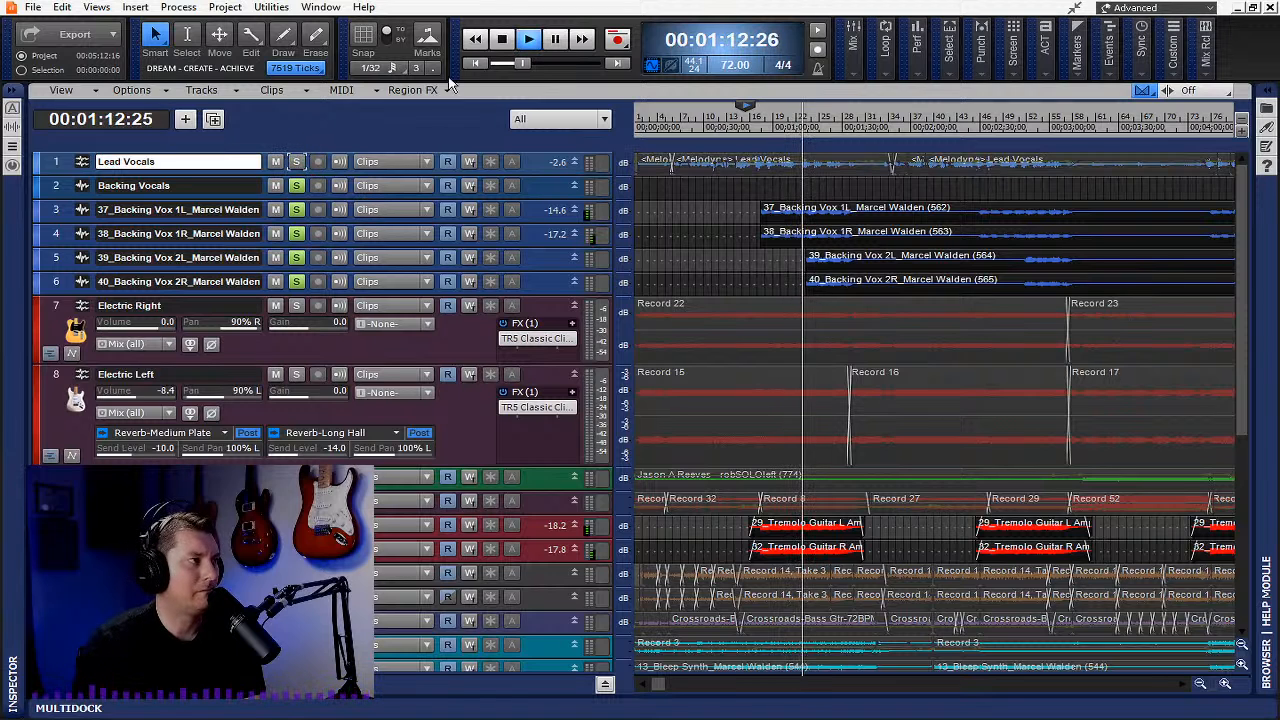
pyautogui.click(503, 40)
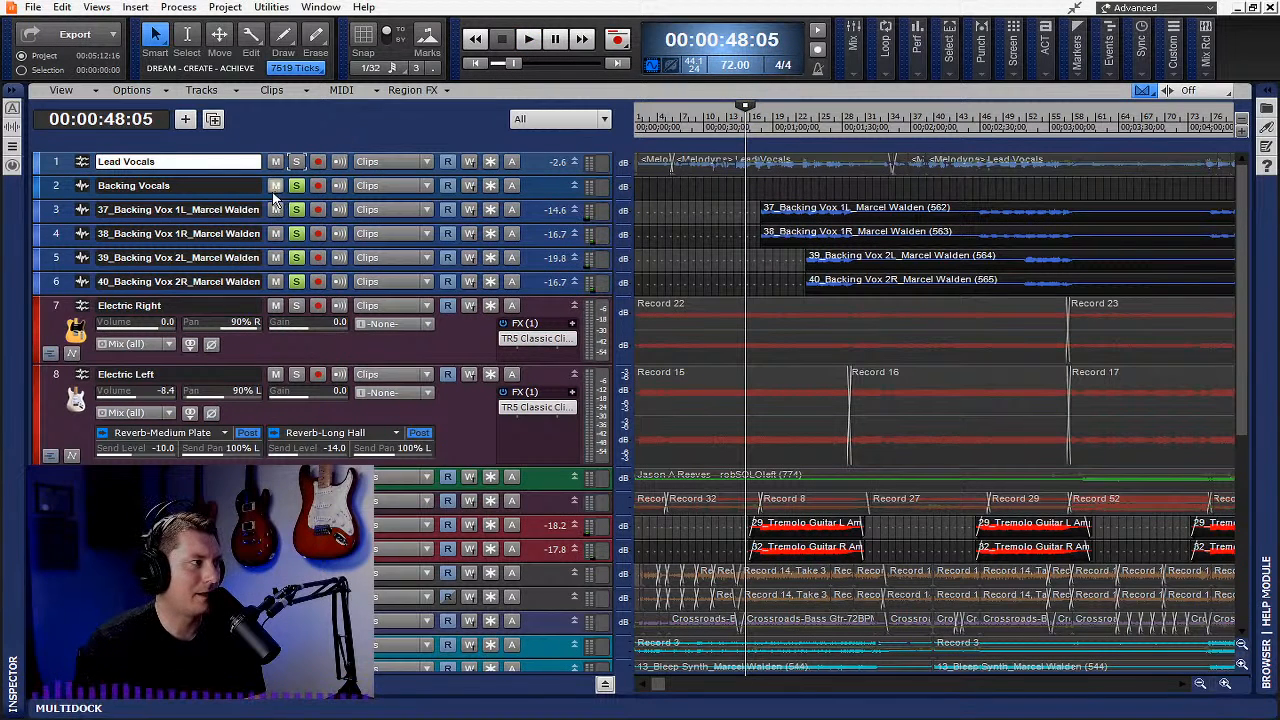
pyautogui.moveTo(297, 186); pyautogui.dragTo(297, 283)
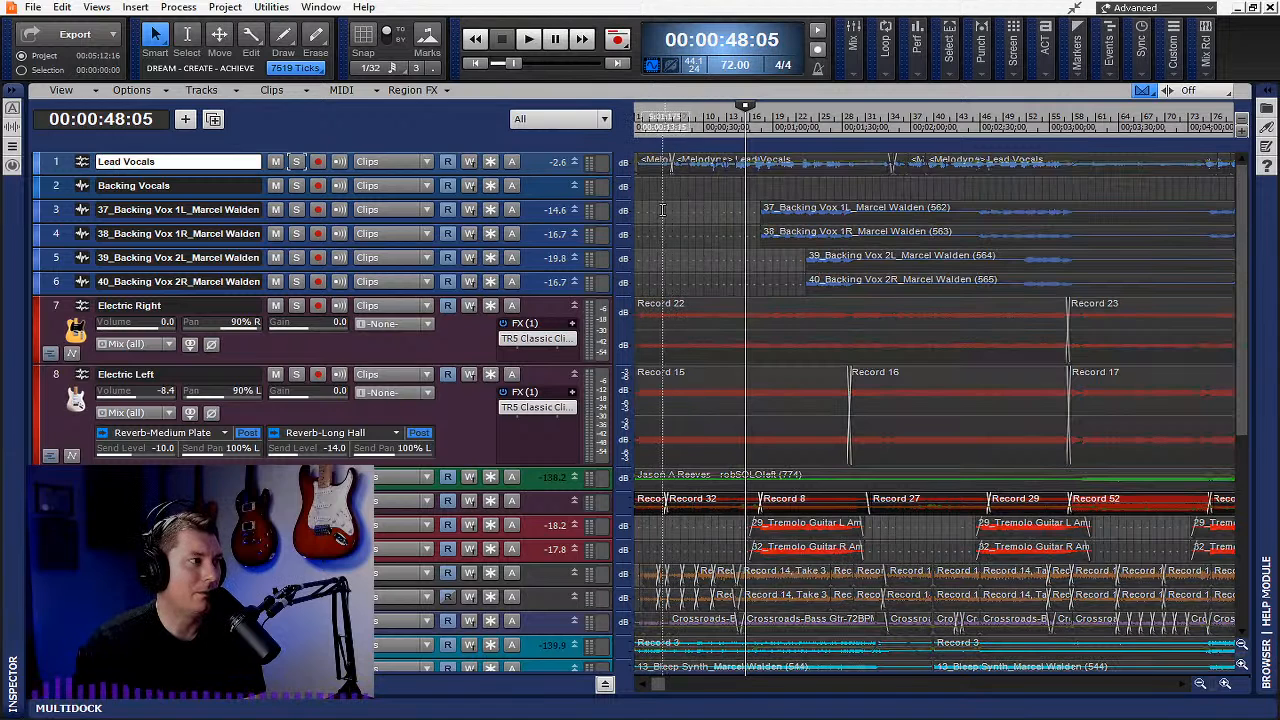
# Solo Electric Right and Electric Left alongside Electric Lead, play from the project start, and enlarge the Electric Lead track
pyautogui.click(296, 305)
pyautogui.click(296, 374)
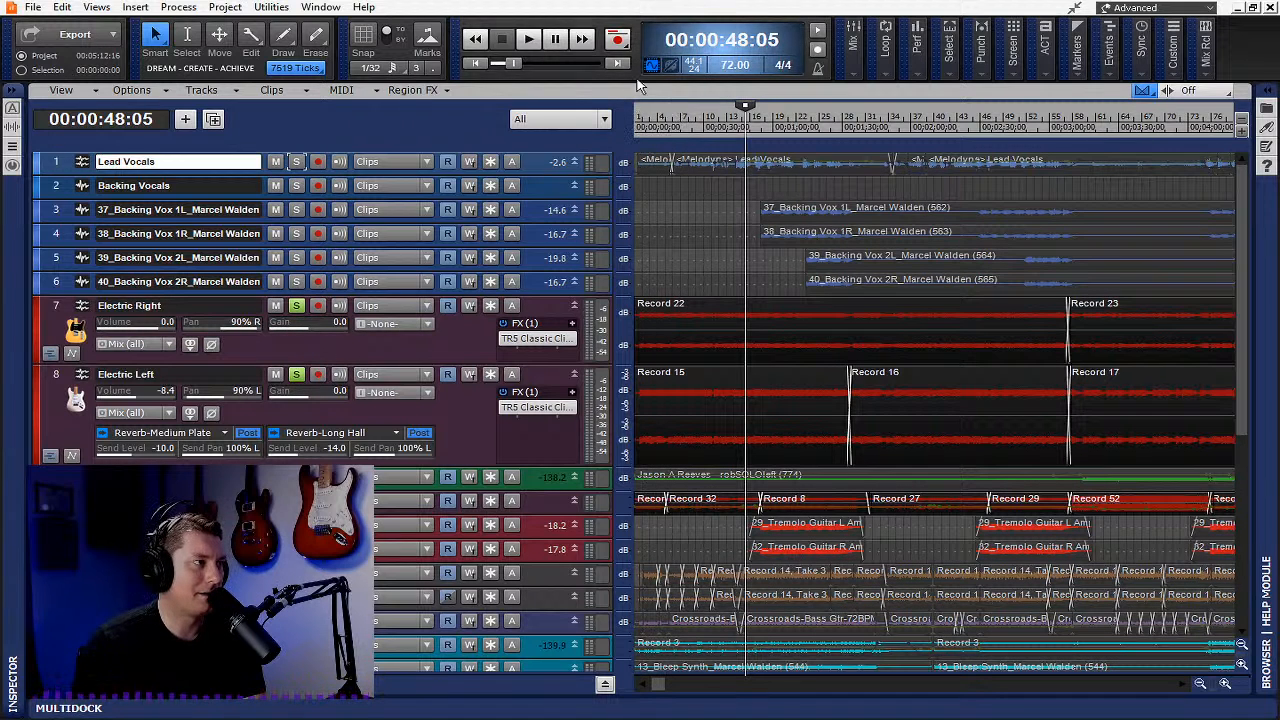
pyautogui.click(479, 65)
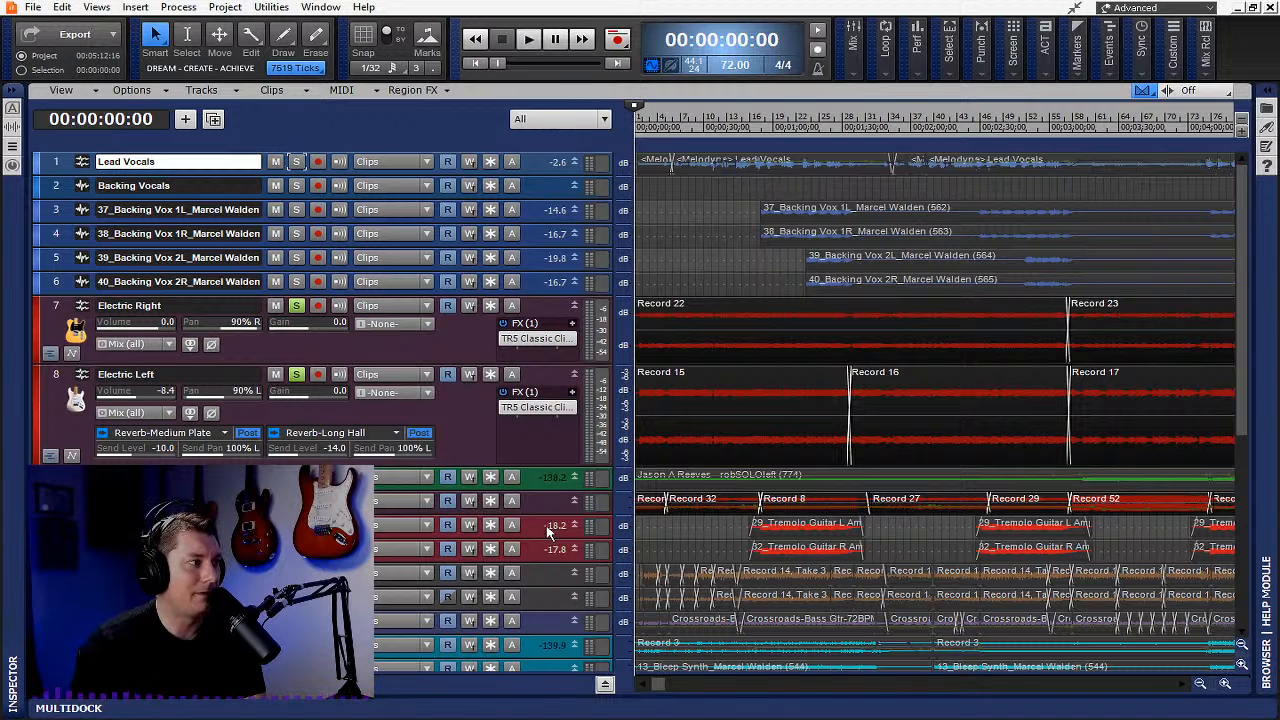
pyautogui.press('space')
pyautogui.moveTo(546, 514); pyautogui.dragTo(541, 570)
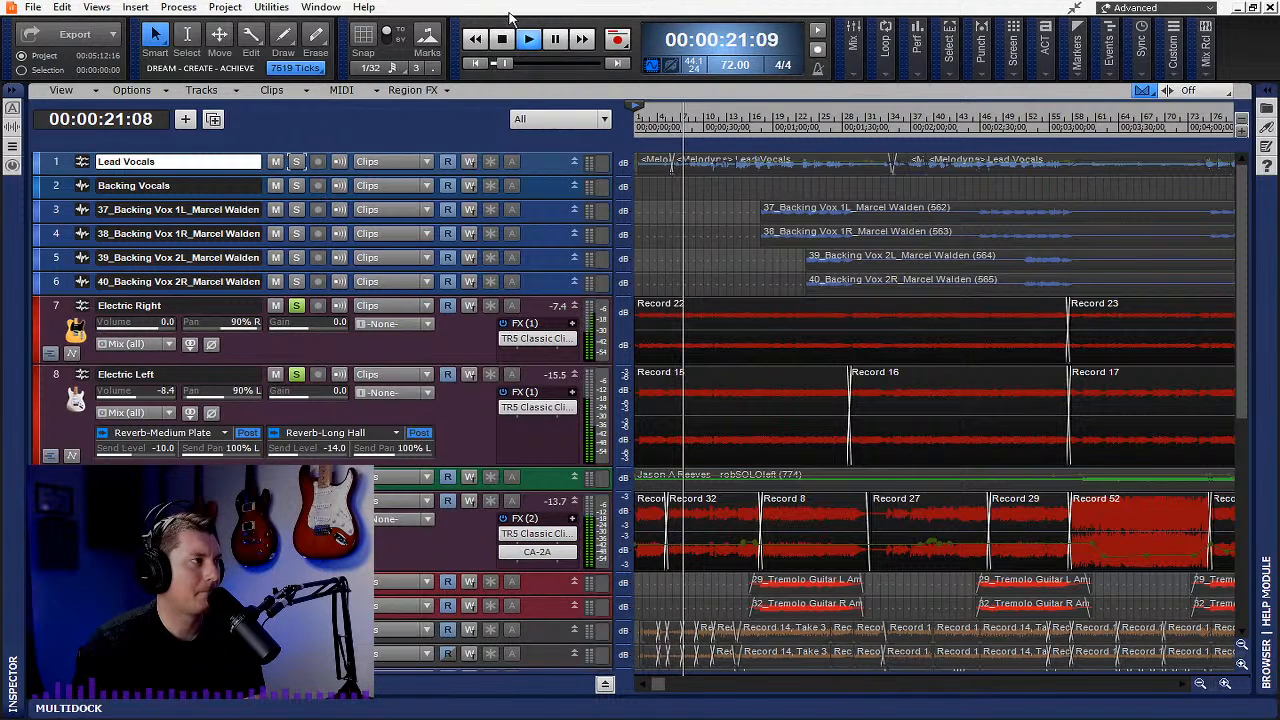
# Clear the Electric Right and Electric Left solos during playback to hear Electric Lead alone, and stop playback
pyautogui.click(296, 305)
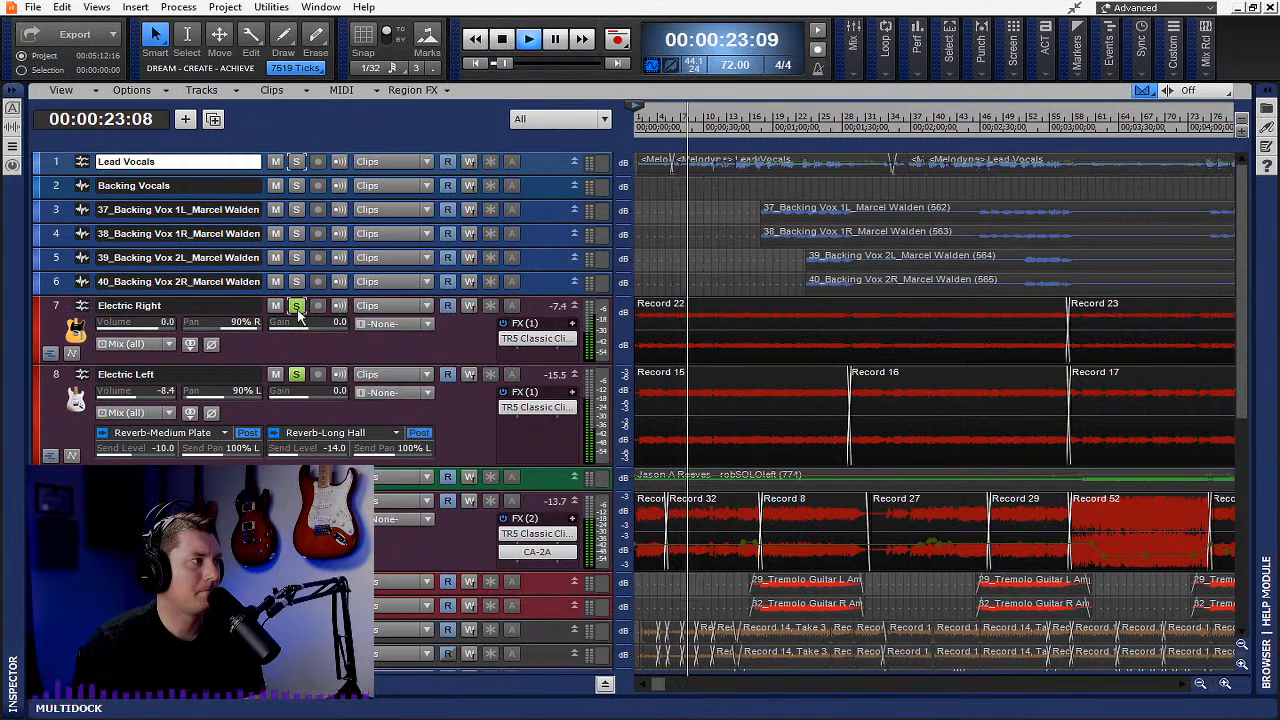
pyautogui.click(298, 374)
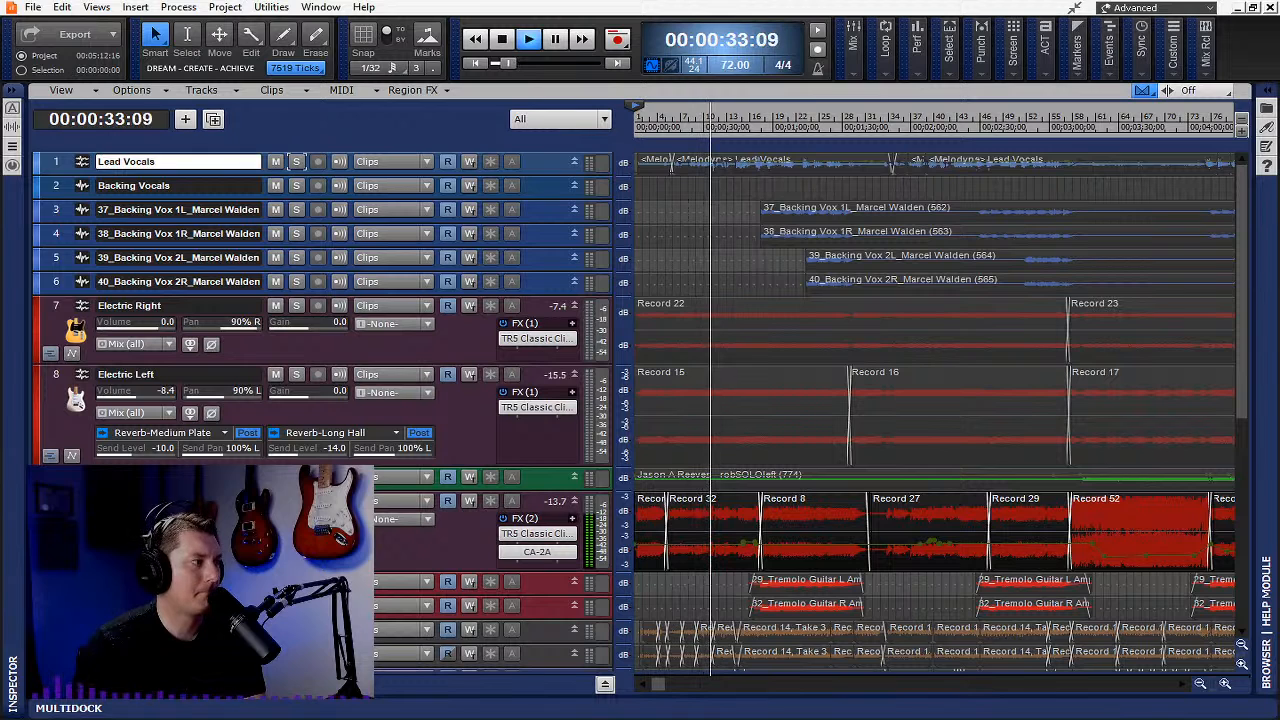
pyautogui.click(503, 40)
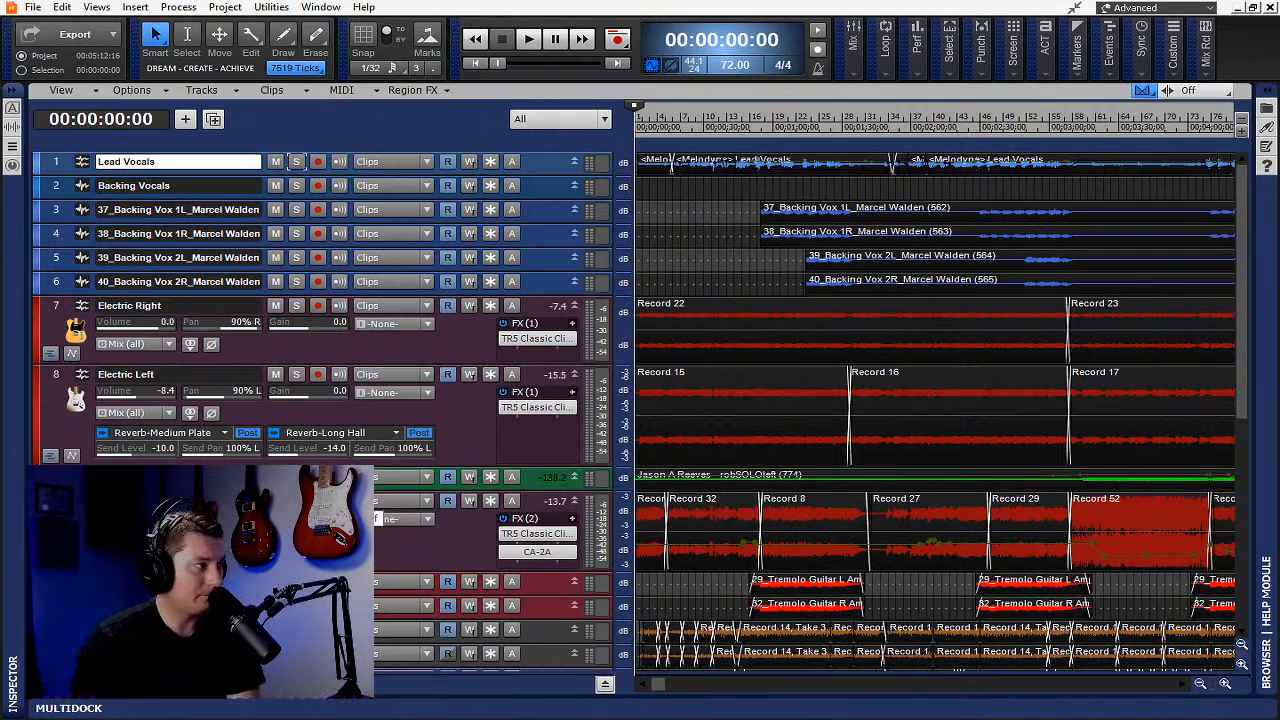
# Enlarge and solo the guest lead guitar on track 9, audition it from 00:03:09:22, and stop playback
pyautogui.moveTo(660, 686); pyautogui.dragTo(755, 712)
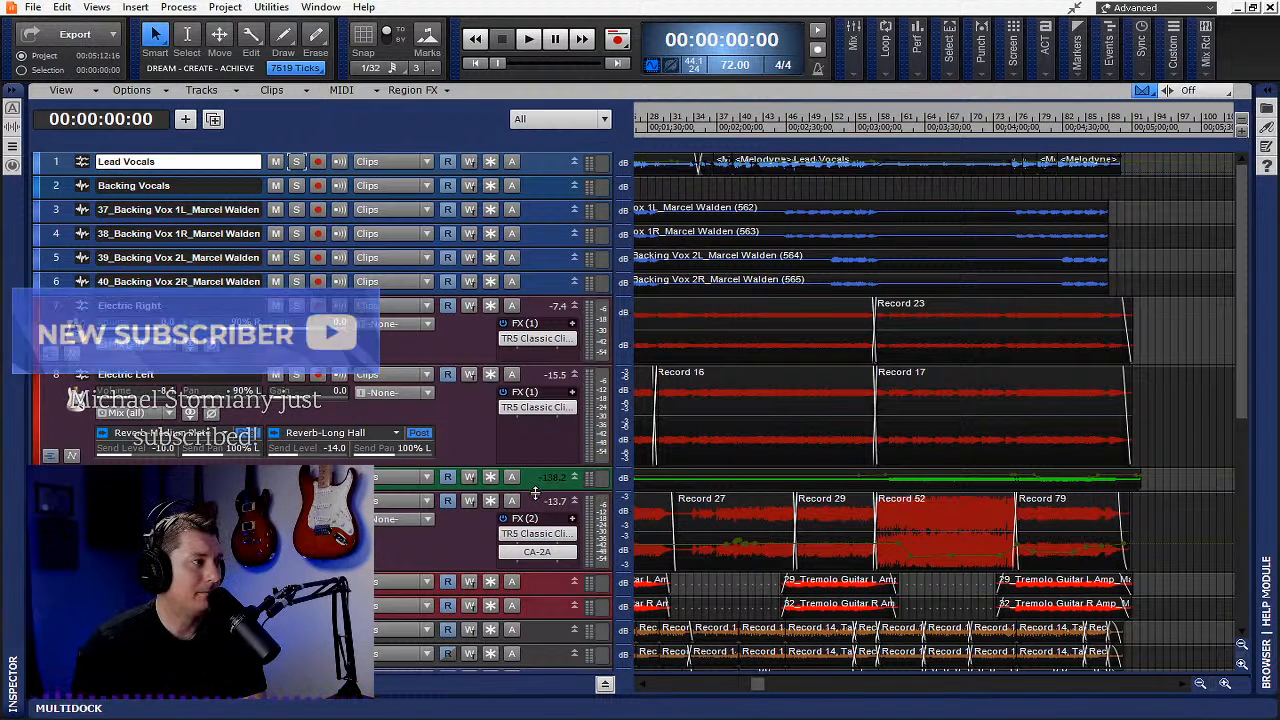
pyautogui.moveTo(535, 492); pyautogui.dragTo(563, 579)
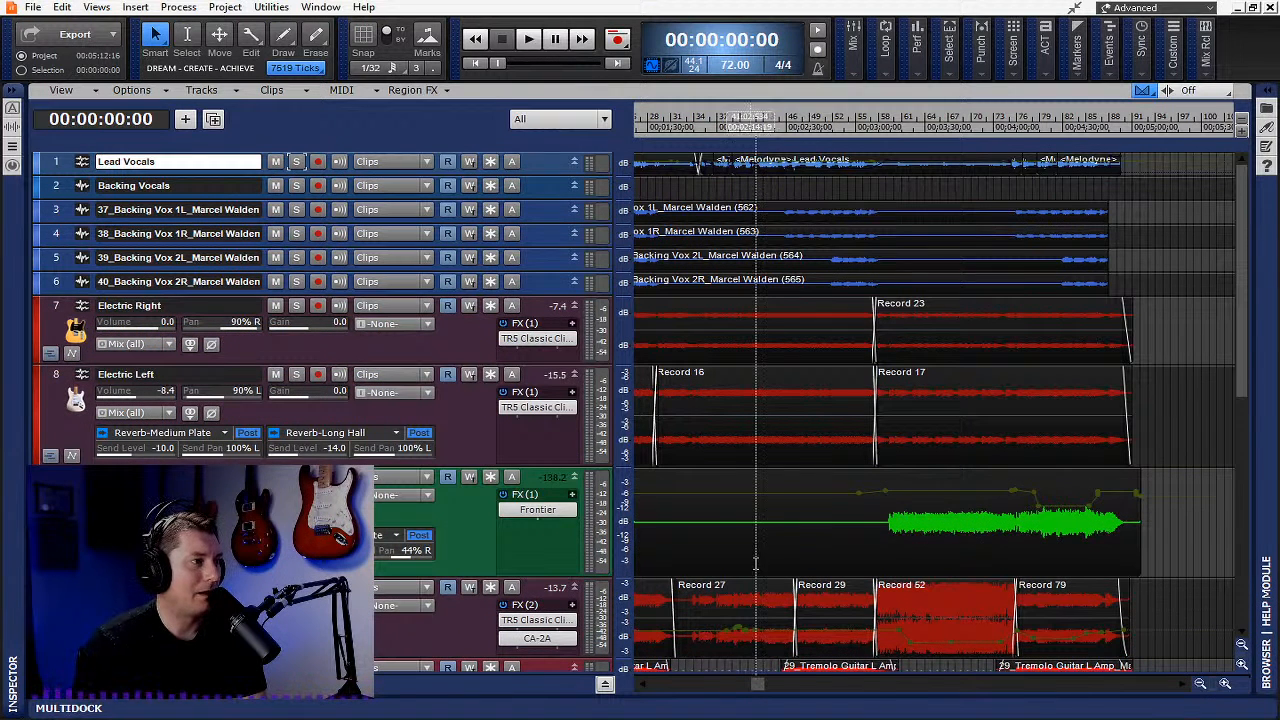
pyautogui.click(880, 128)
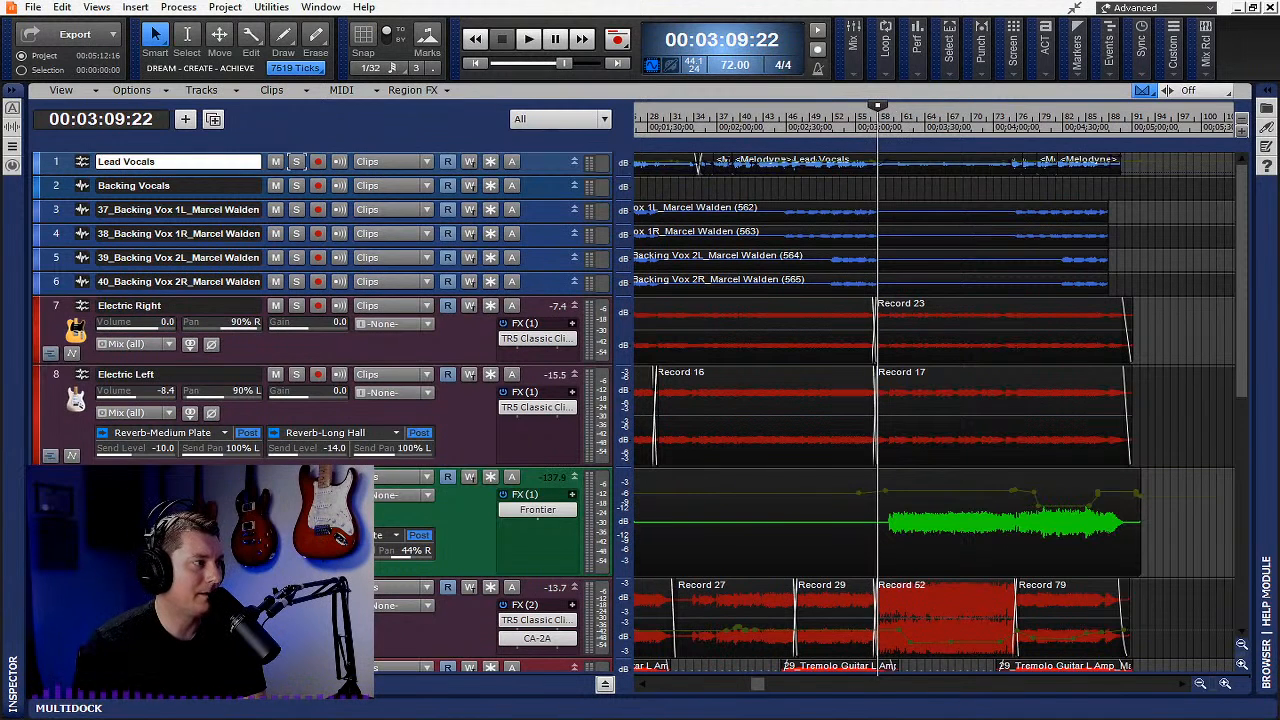
pyautogui.click(296, 477)
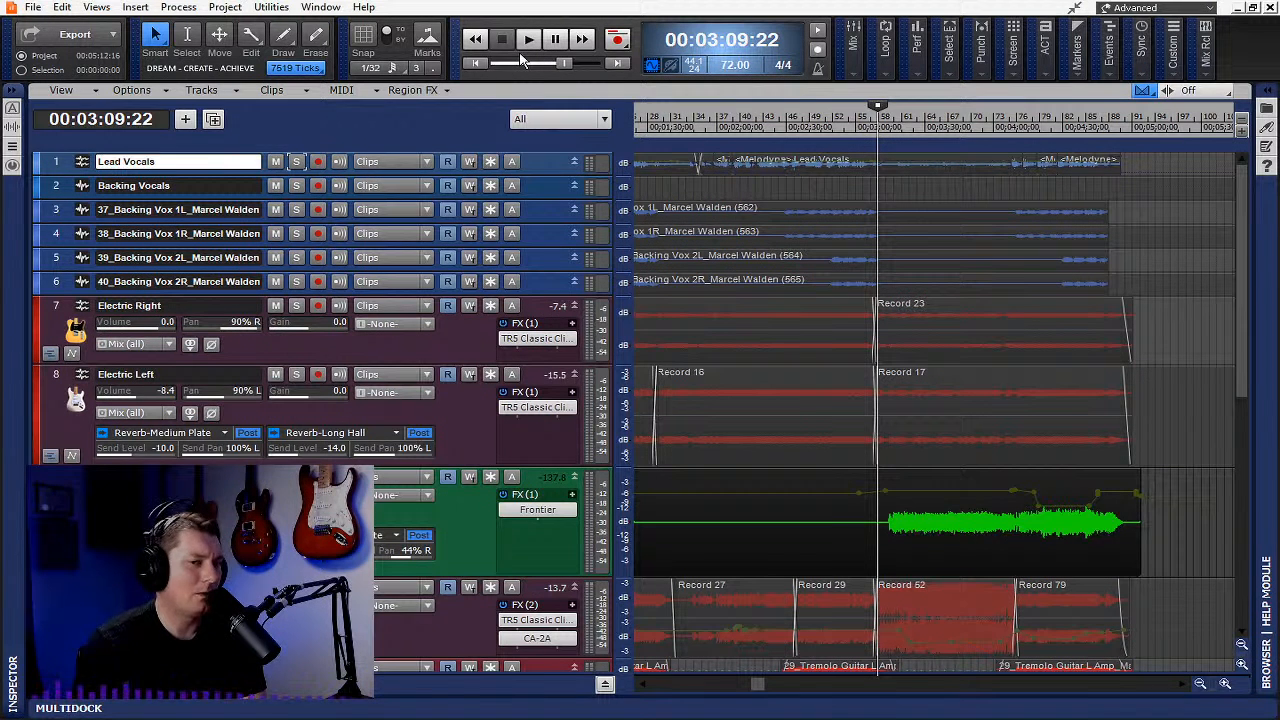
pyautogui.press('space')
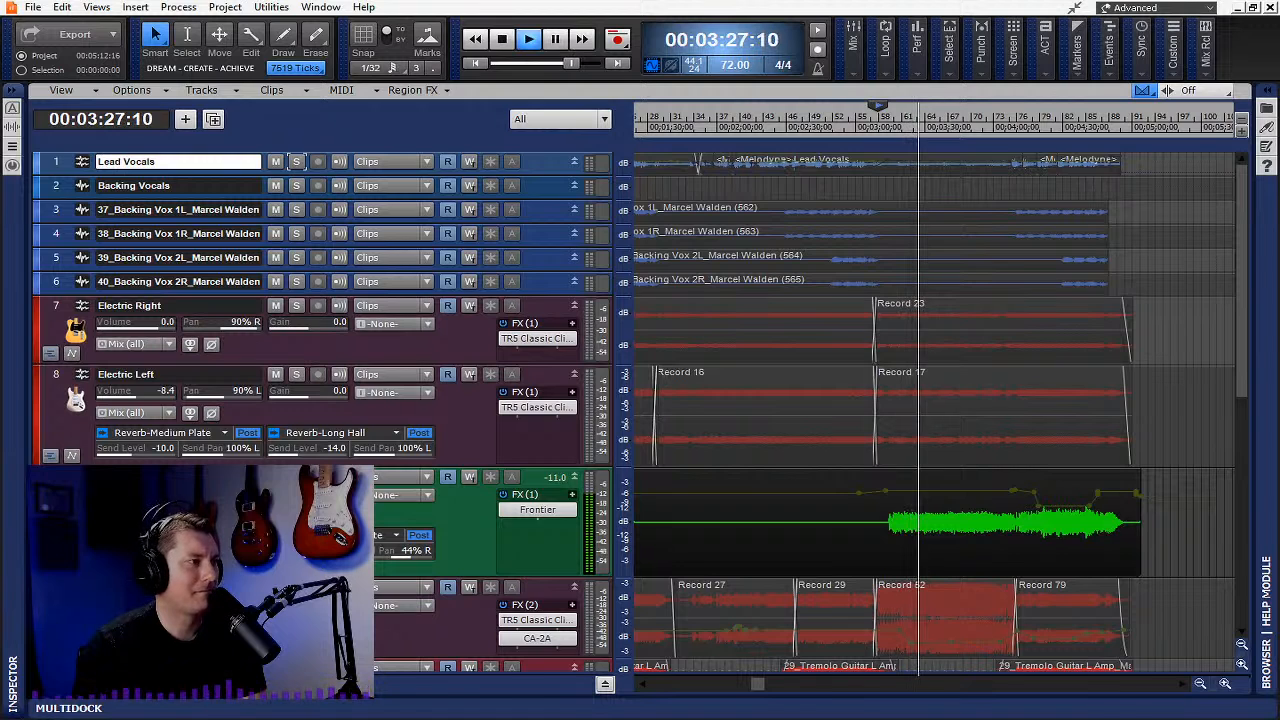
pyautogui.click(505, 40)
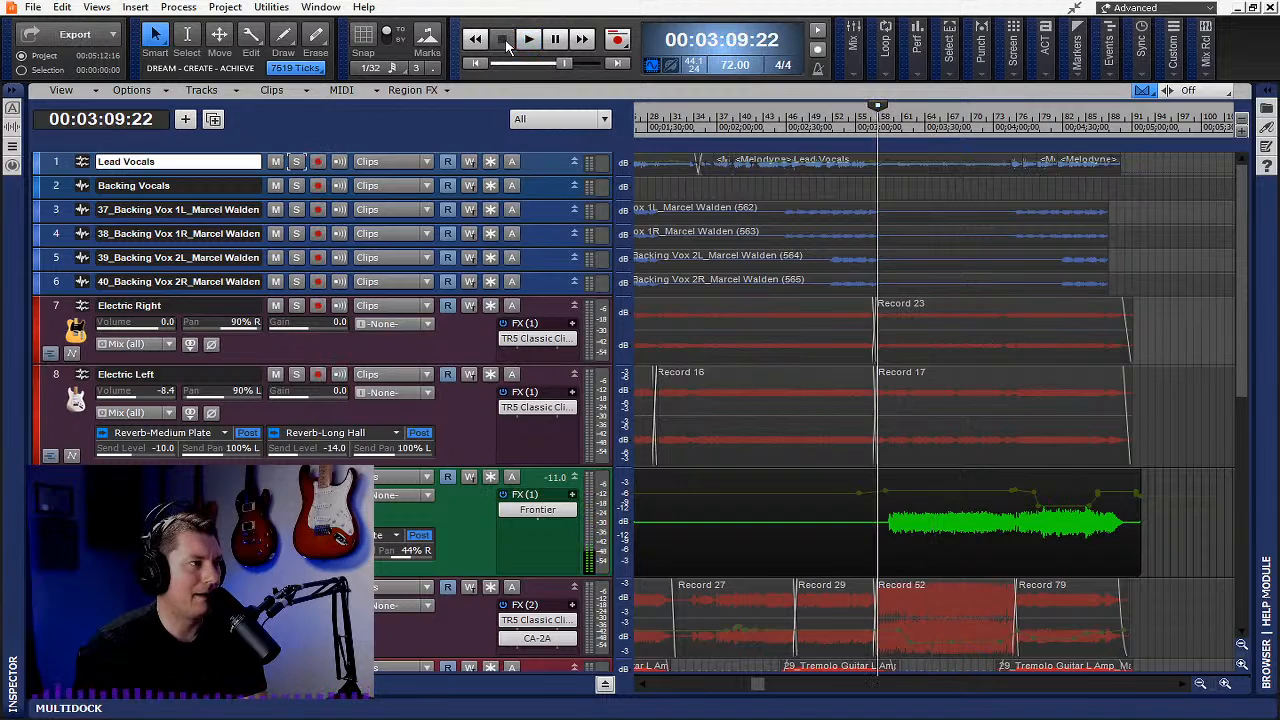
# Look over the tracks down to the Drums/Perc folder, clear track 9's solo, and return the playhead to the project start
pyautogui.scroll(-5, 912, 318)
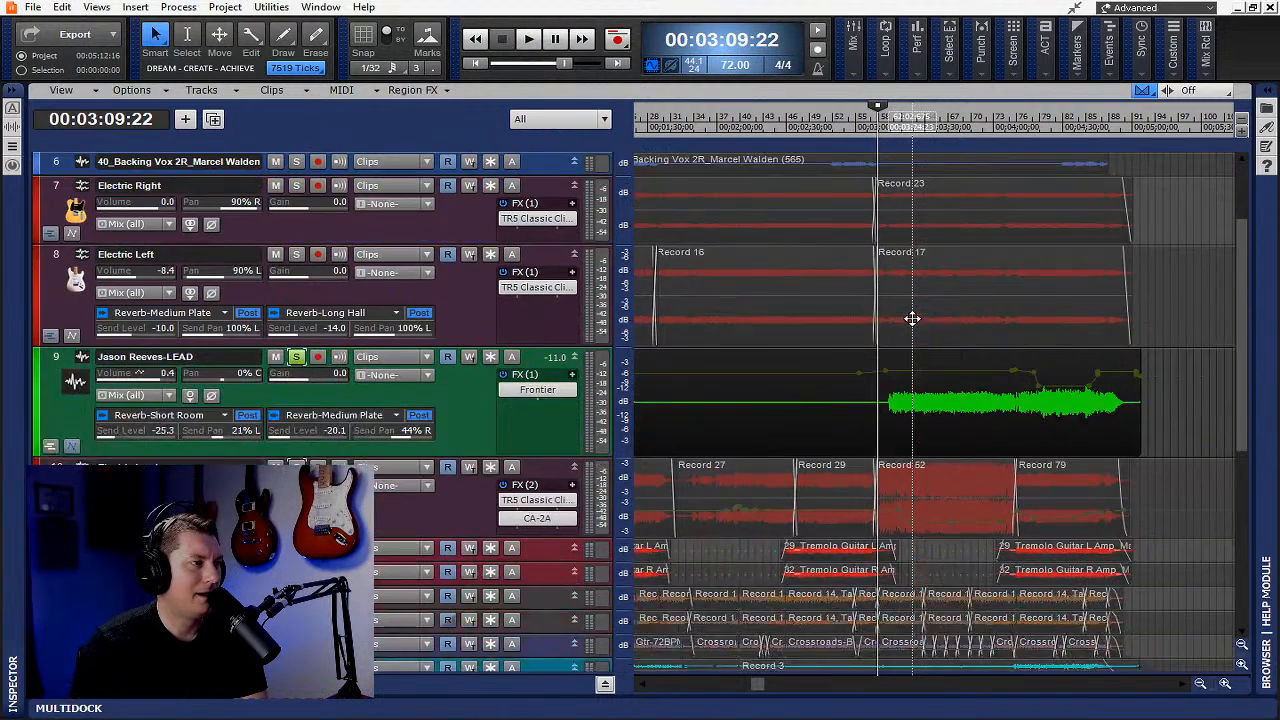
pyautogui.scroll(-5, 912, 318)
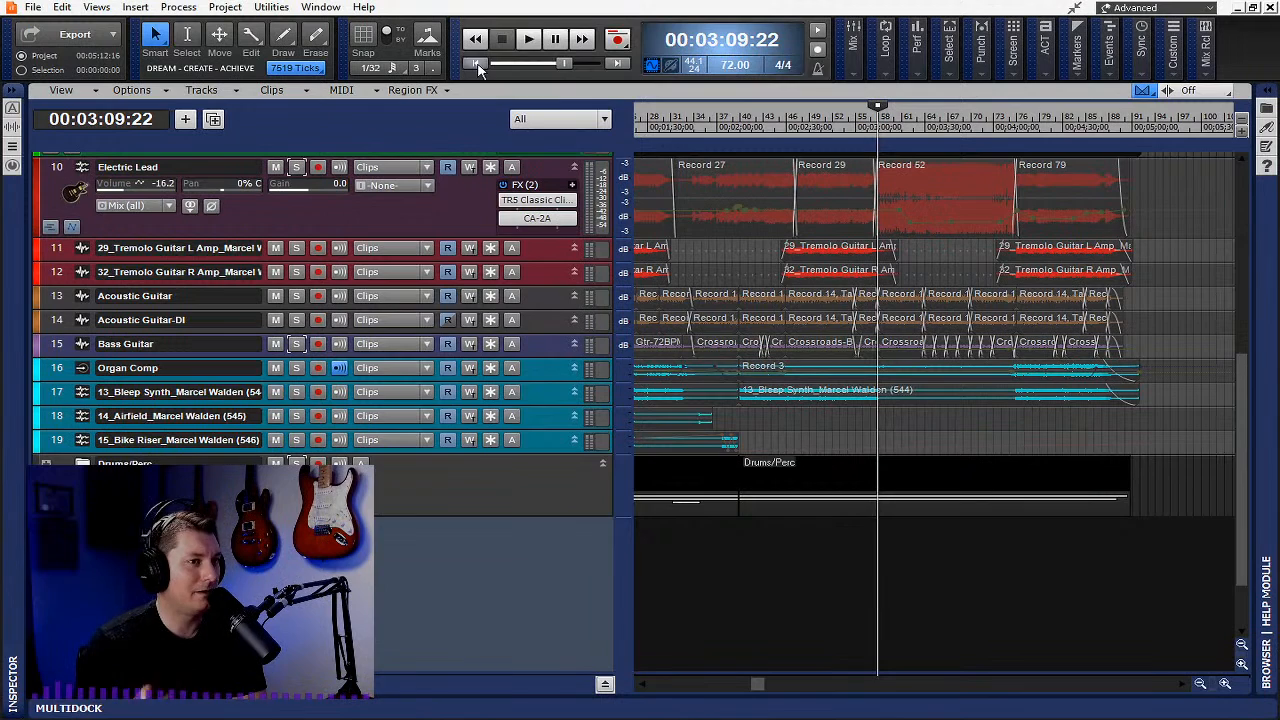
pyautogui.scroll(5, 563, 288)
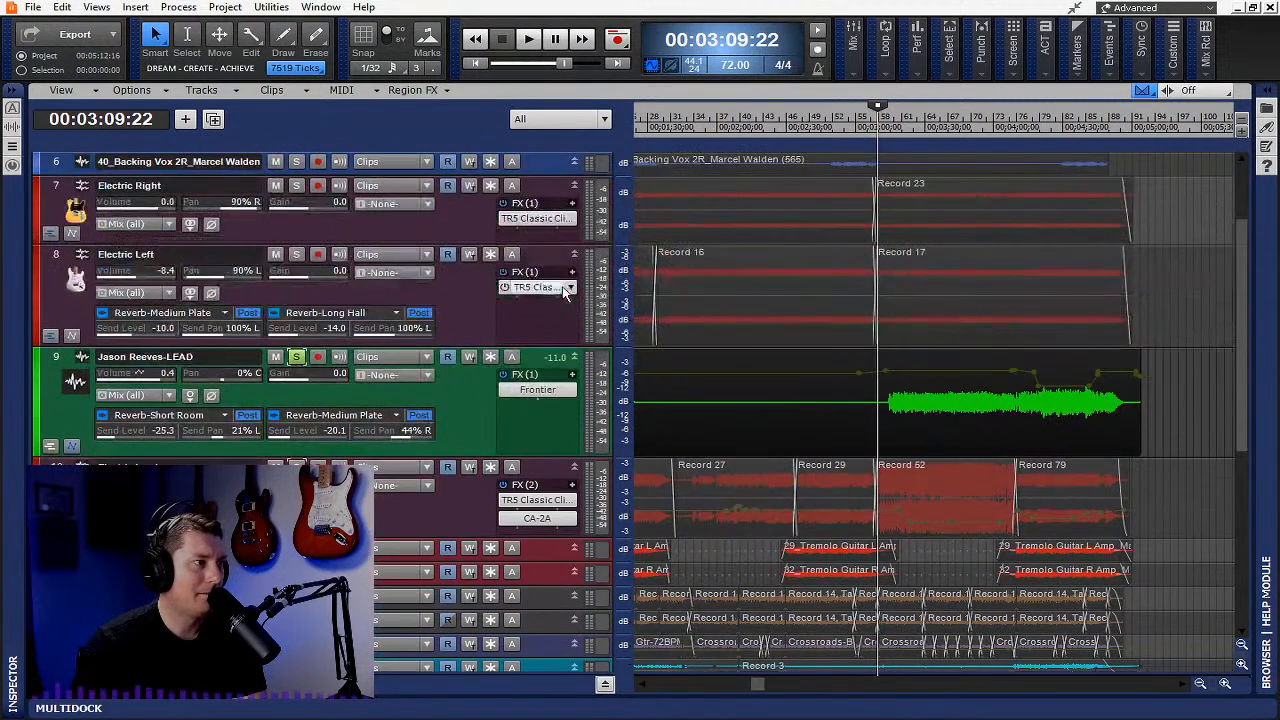
pyautogui.click(296, 358)
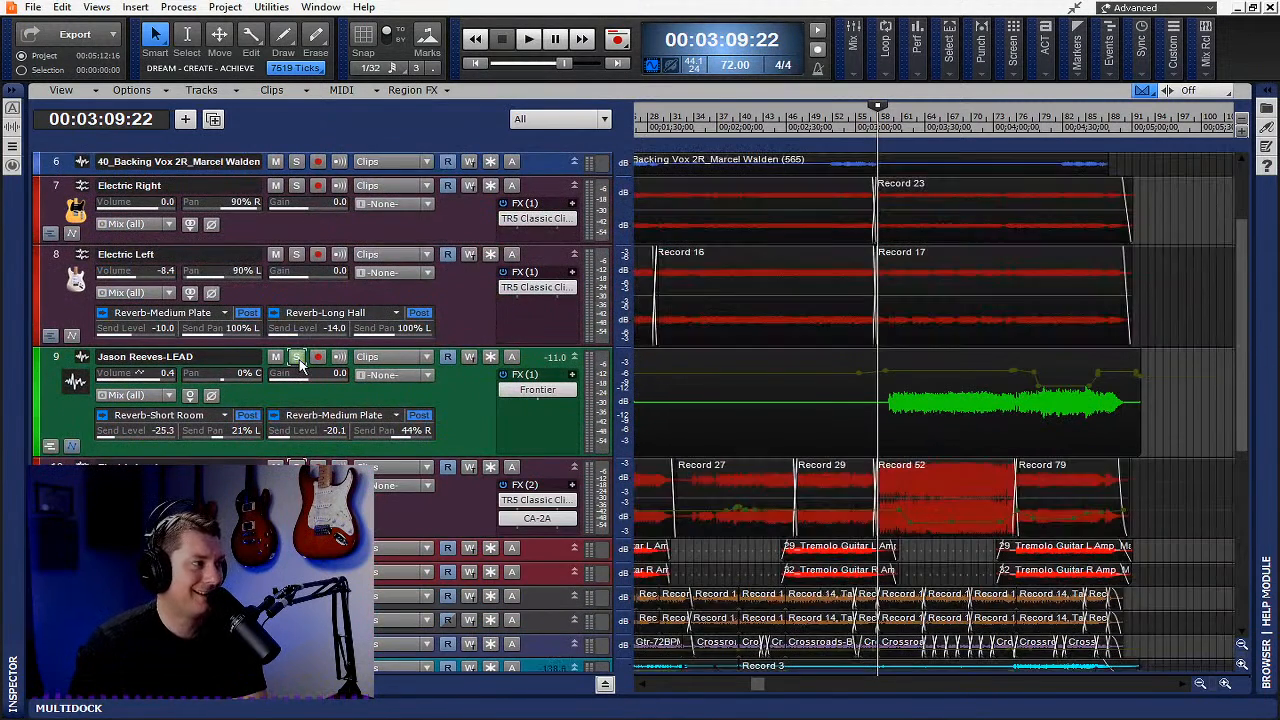
pyautogui.click(482, 63)
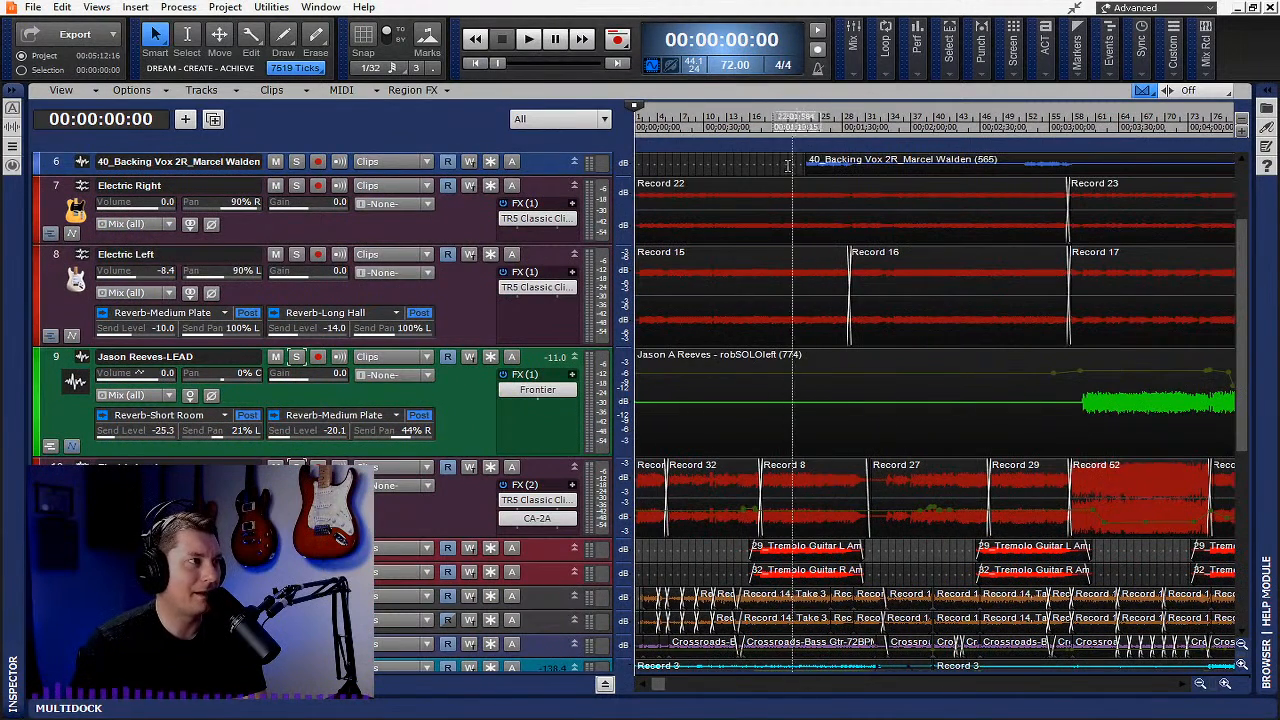
# Enlarge and solo the Lead Vocals track, audition it from 00:00:11:28, stop playback and clear its solo
pyautogui.scroll(5, 804, 150)
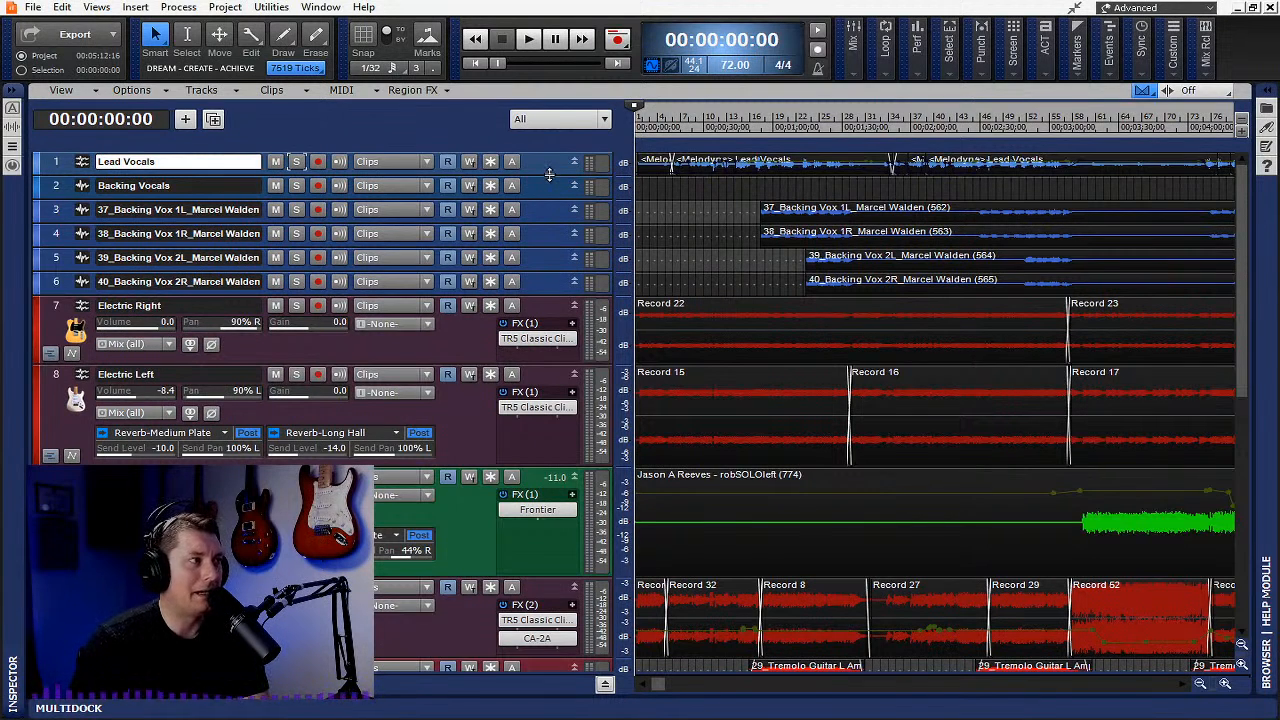
pyautogui.moveTo(549, 175); pyautogui.dragTo(549, 256)
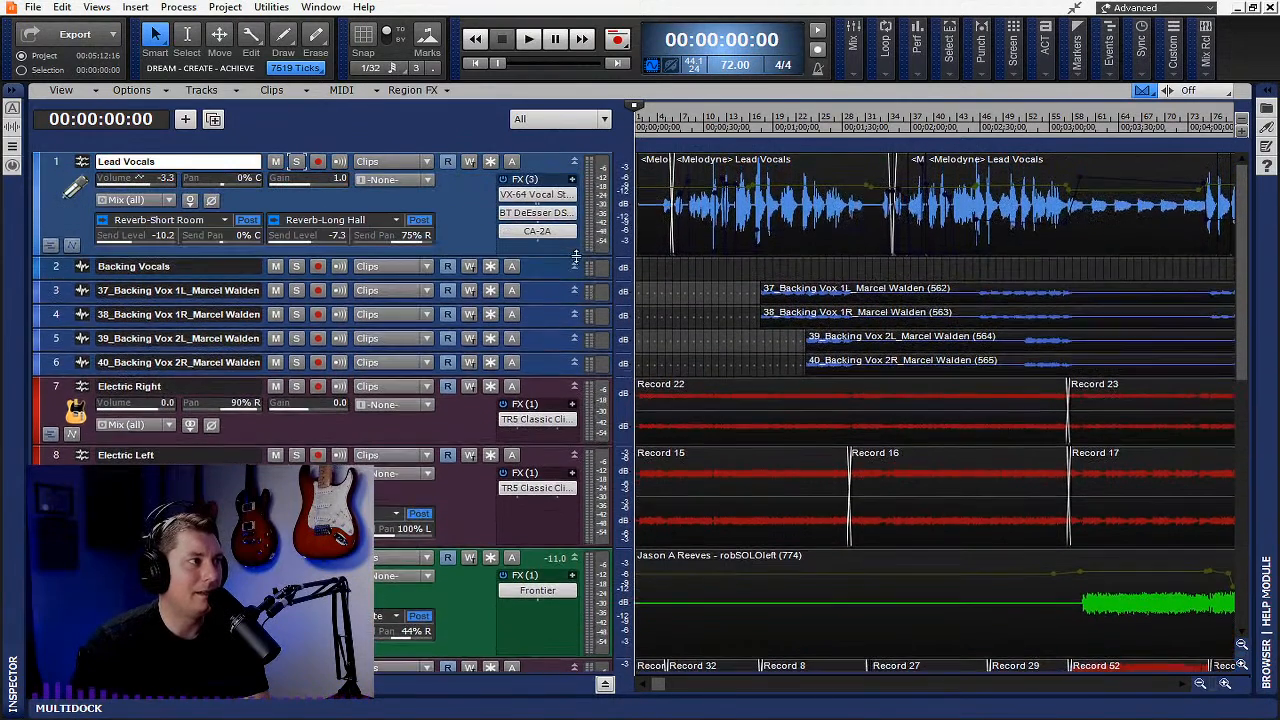
pyautogui.click(663, 130)
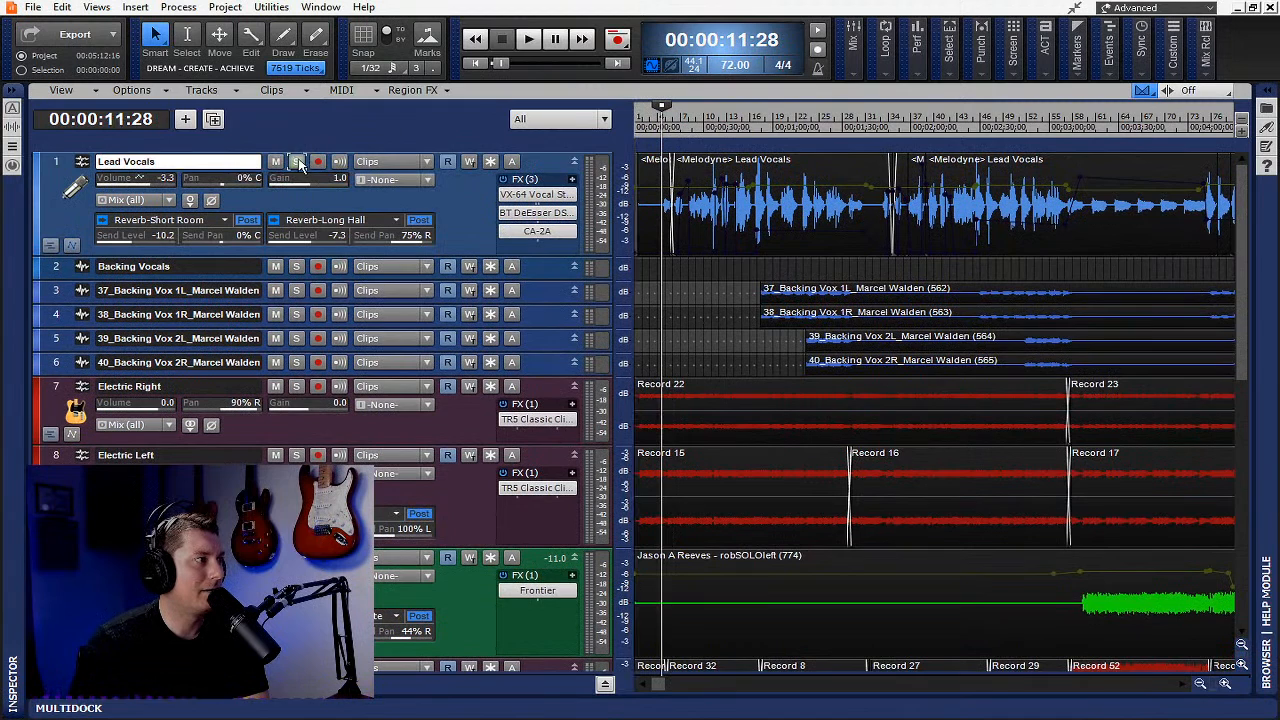
pyautogui.click(296, 162)
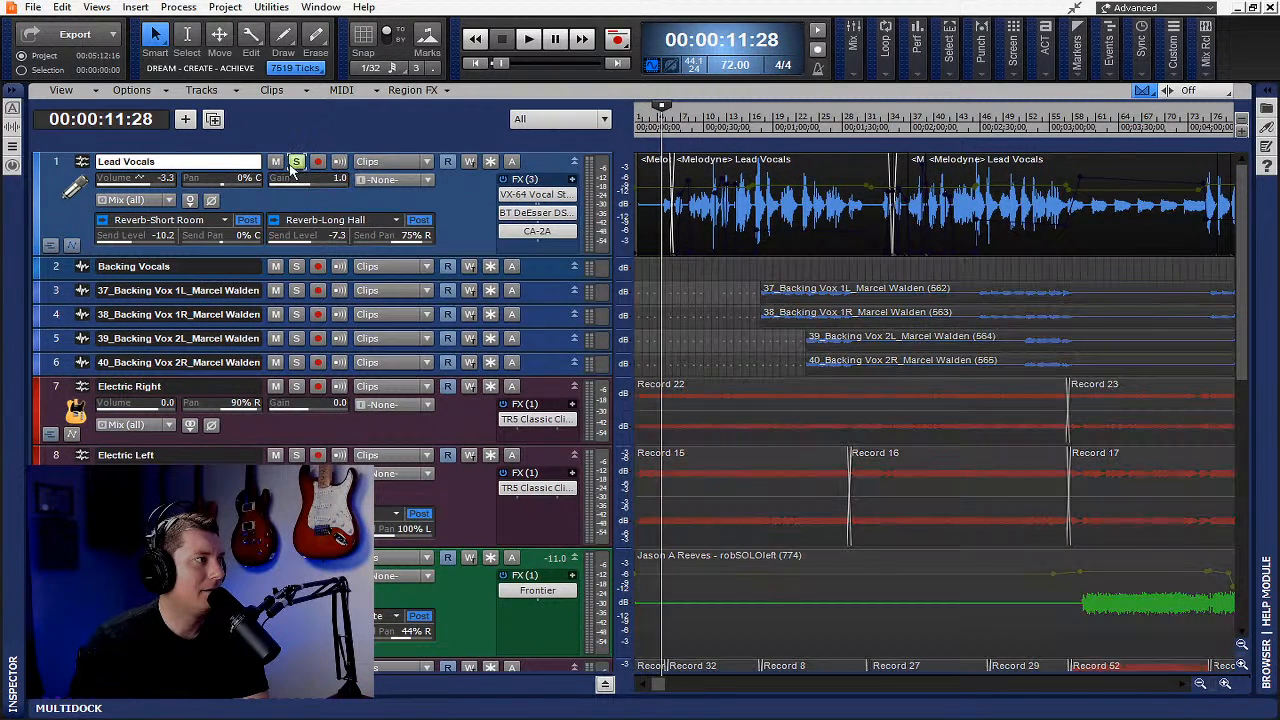
pyautogui.click(531, 40)
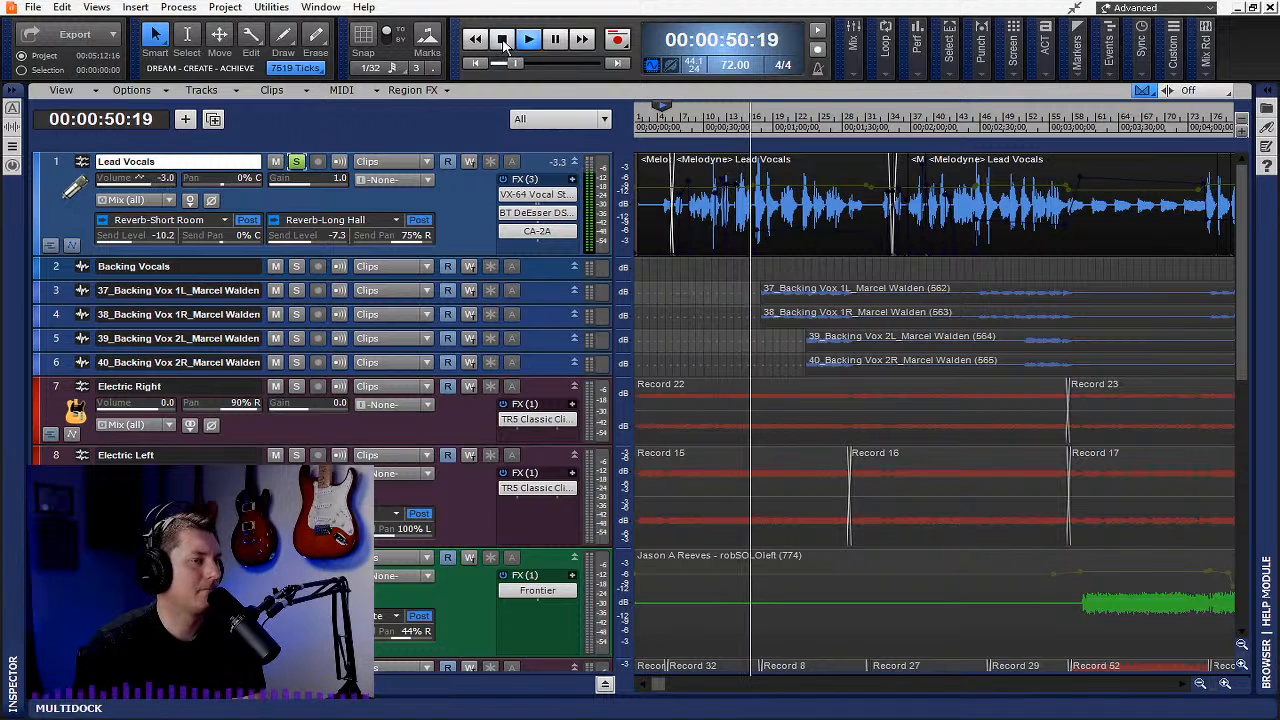
pyautogui.click(503, 42)
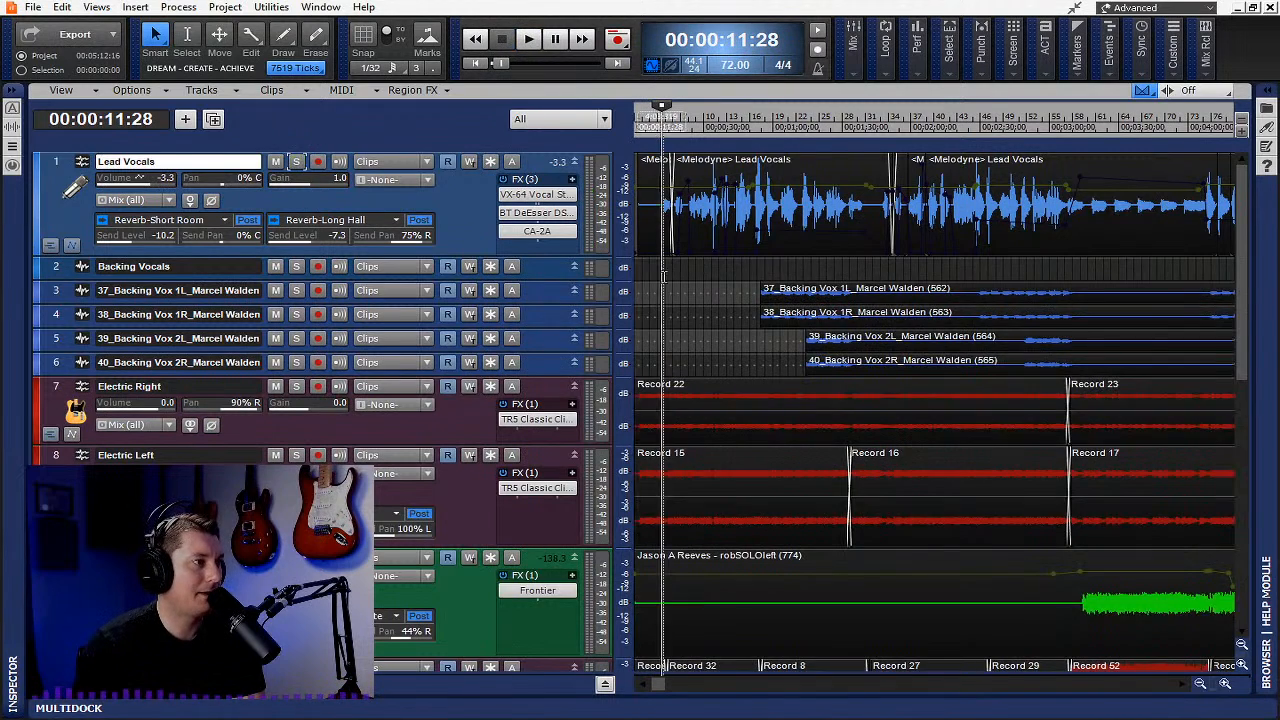
# Look over the lower guitar, bass, synth and drum tracks and return the playhead to the project start
pyautogui.scroll(-6, 866, 254)
pyautogui.scroll(-2, 866, 254)
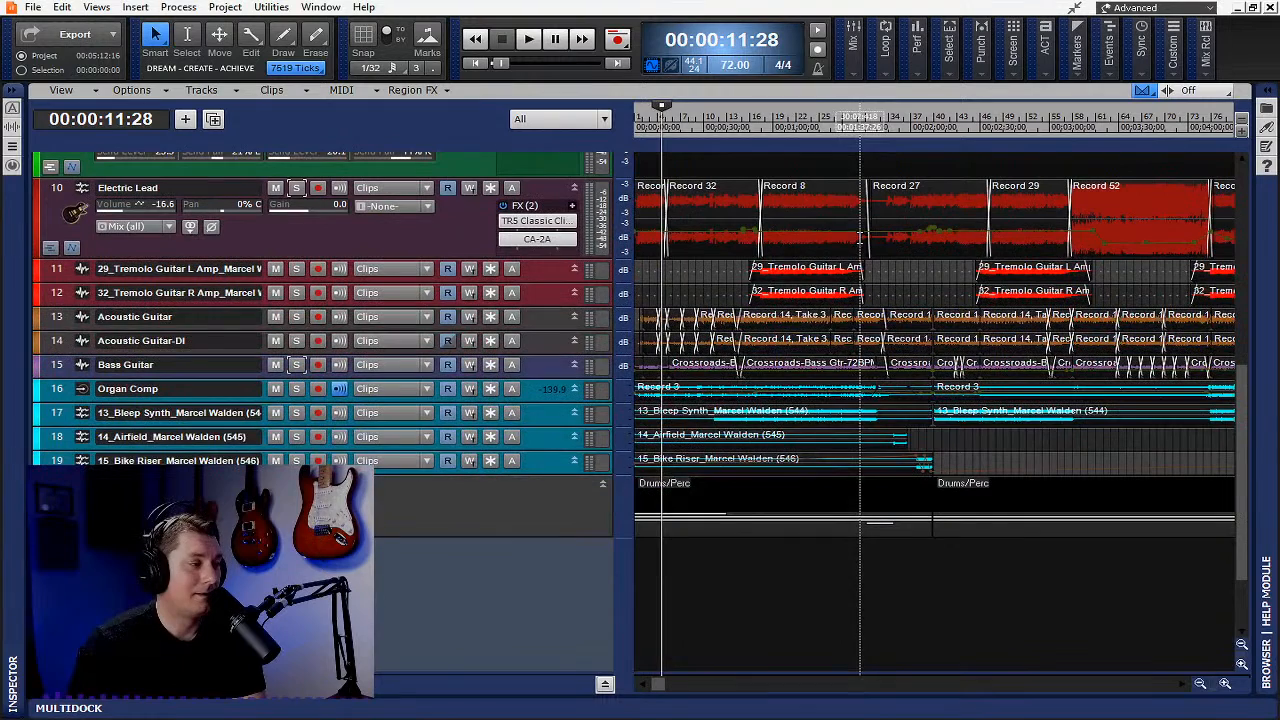
pyautogui.click(480, 62)
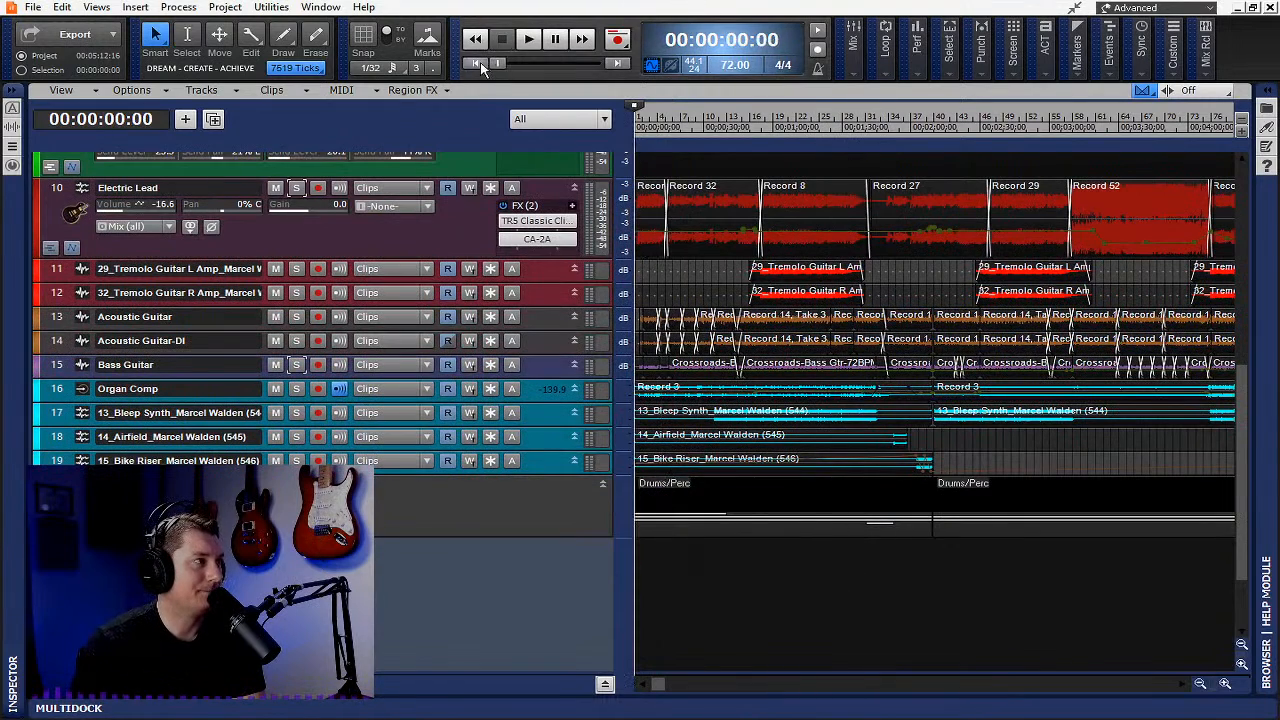
# Increase the height of the Lead Vocals track to reveal all four of its reverb and delay sends
pyautogui.scroll(3, 550, 447)
pyautogui.scroll(3, 550, 447)
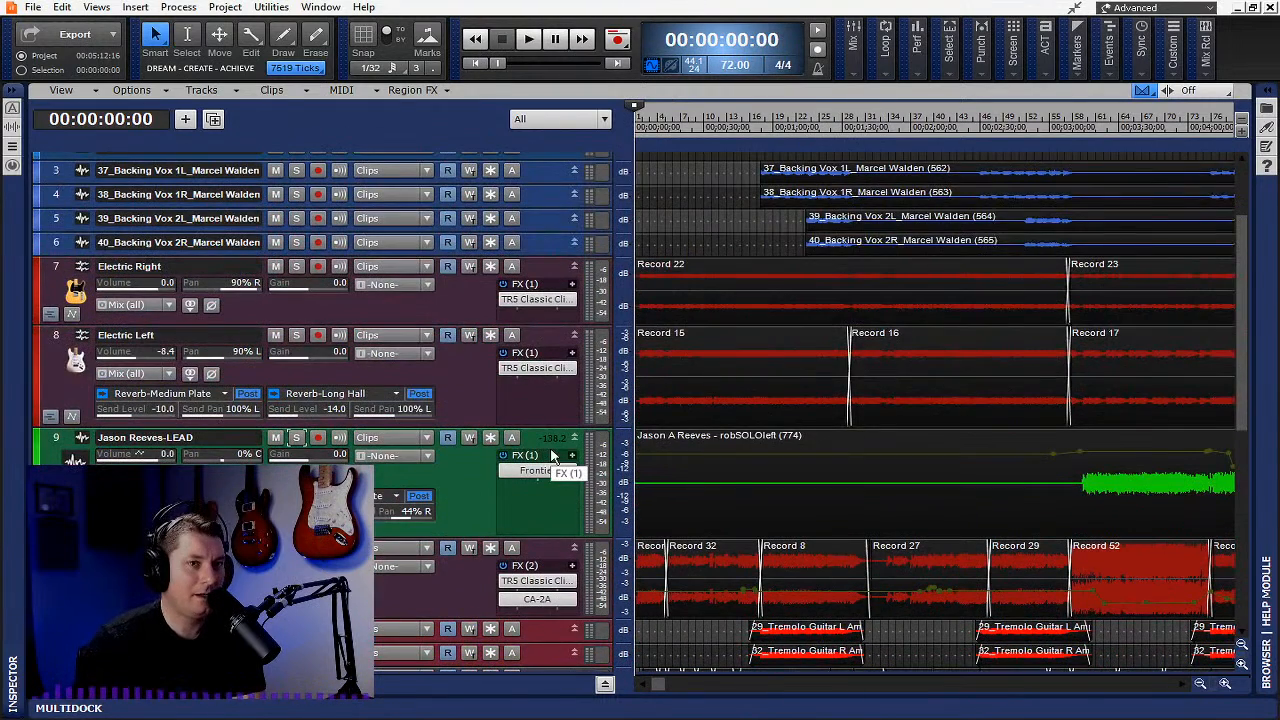
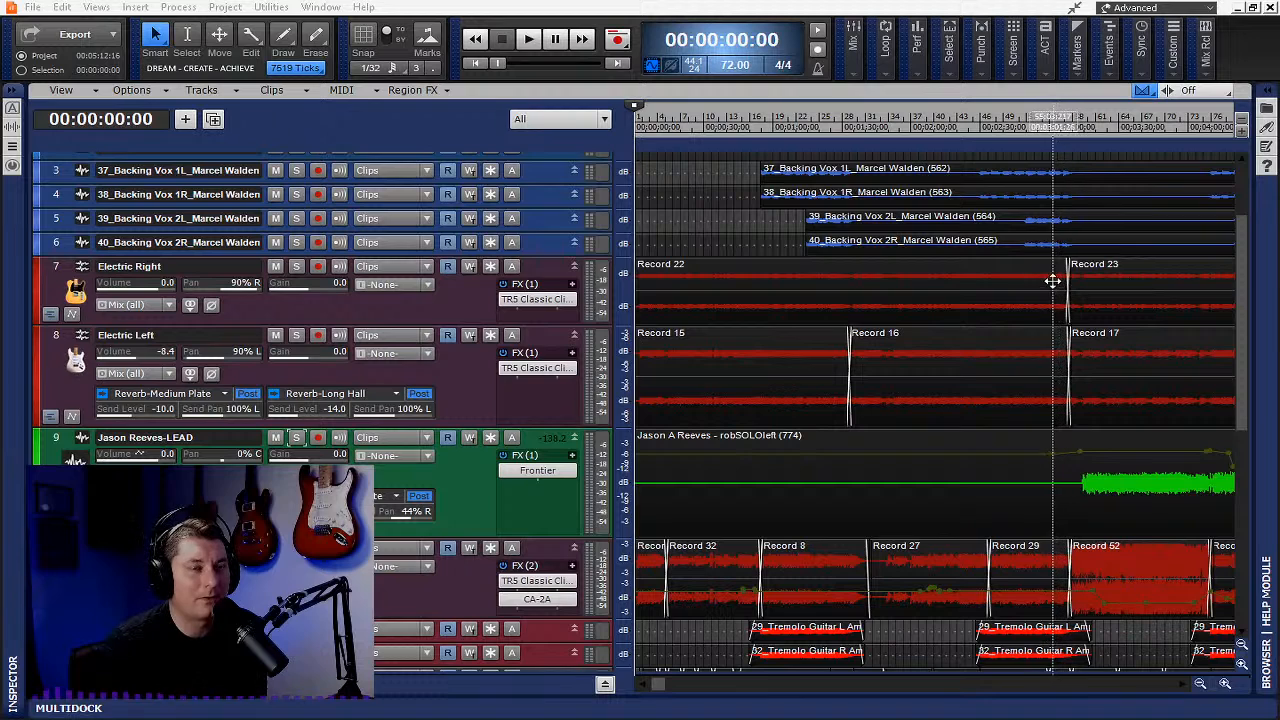
pyautogui.scroll(3, 540, 350)
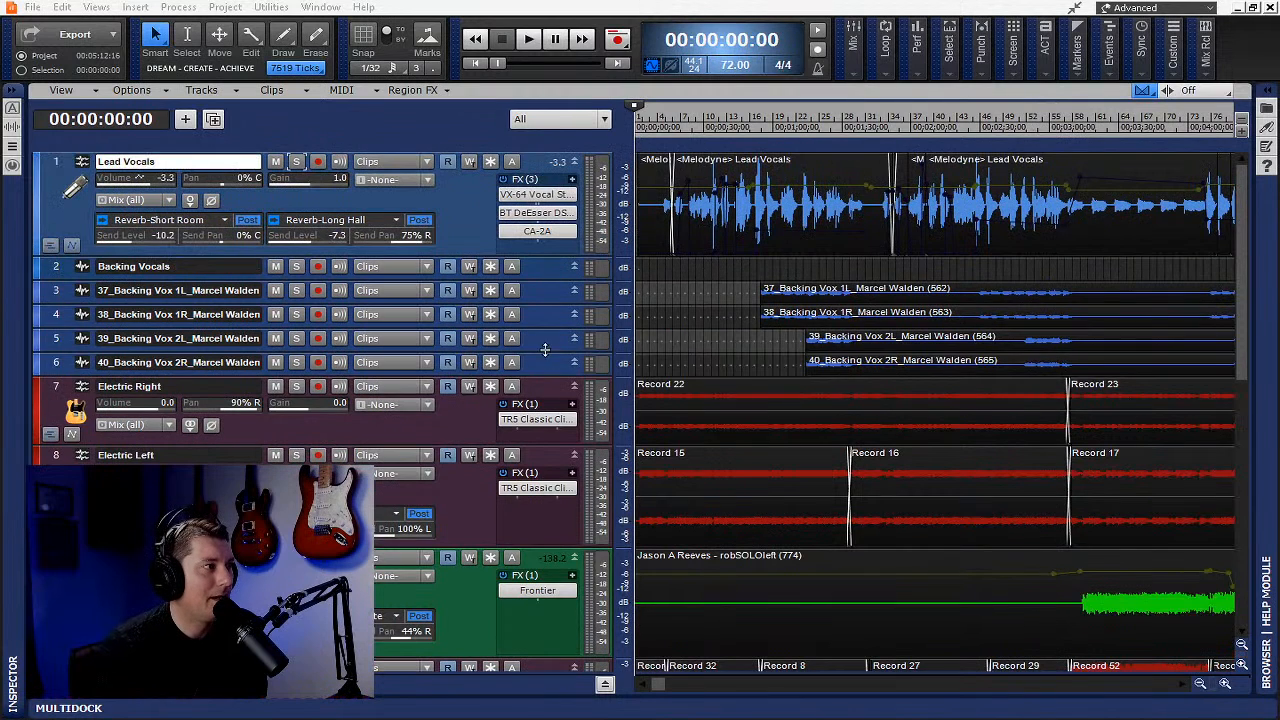
pyautogui.moveTo(542, 253); pyautogui.dragTo(556, 355)
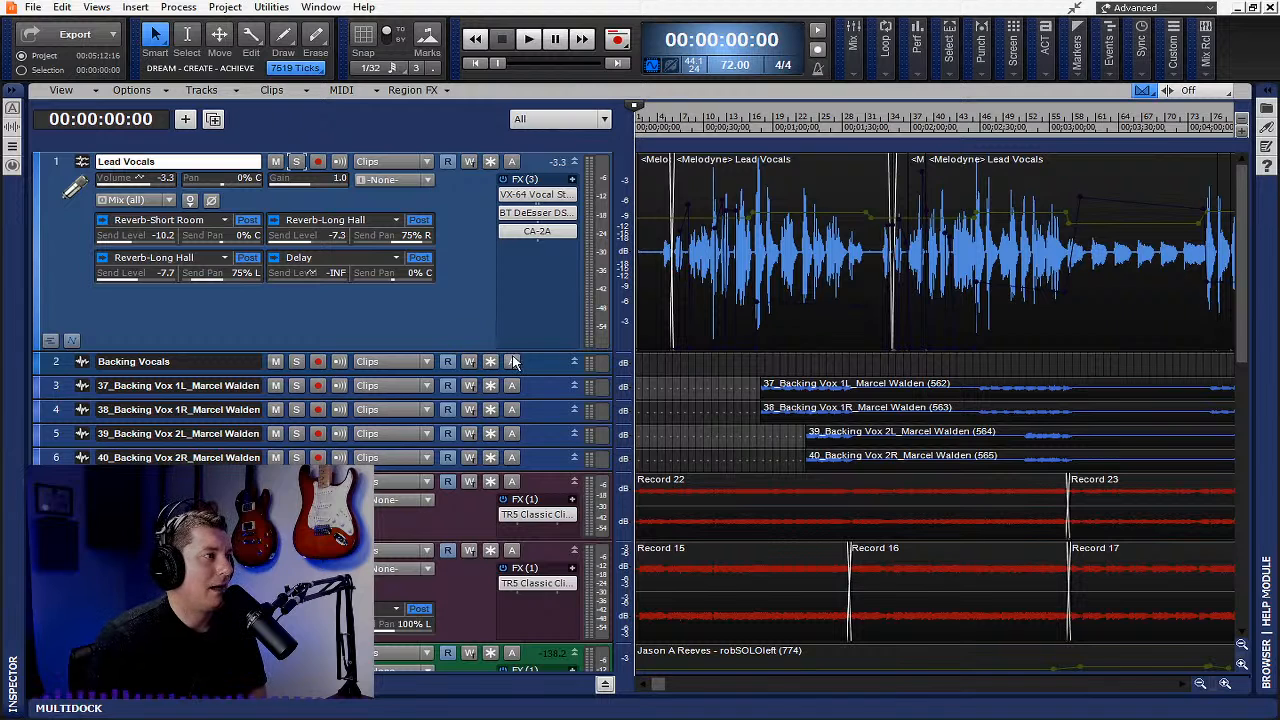
# Make the Lead Vocals track taller, open its VX-64 Vocal Strip effect and place the plug-in window over the track area
pyautogui.moveTo(531, 356); pyautogui.dragTo(539, 402)
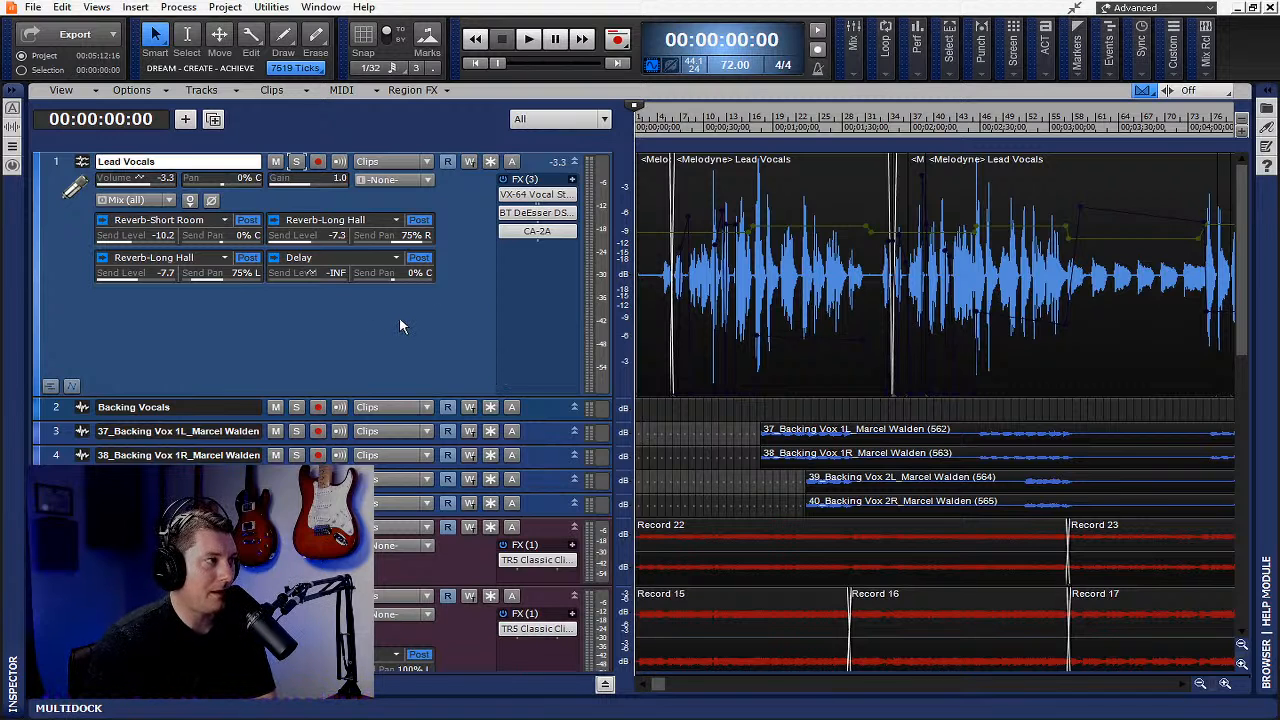
pyautogui.doubleClick(533, 194)
pyautogui.moveTo(410, 3); pyautogui.dragTo(772, 189)
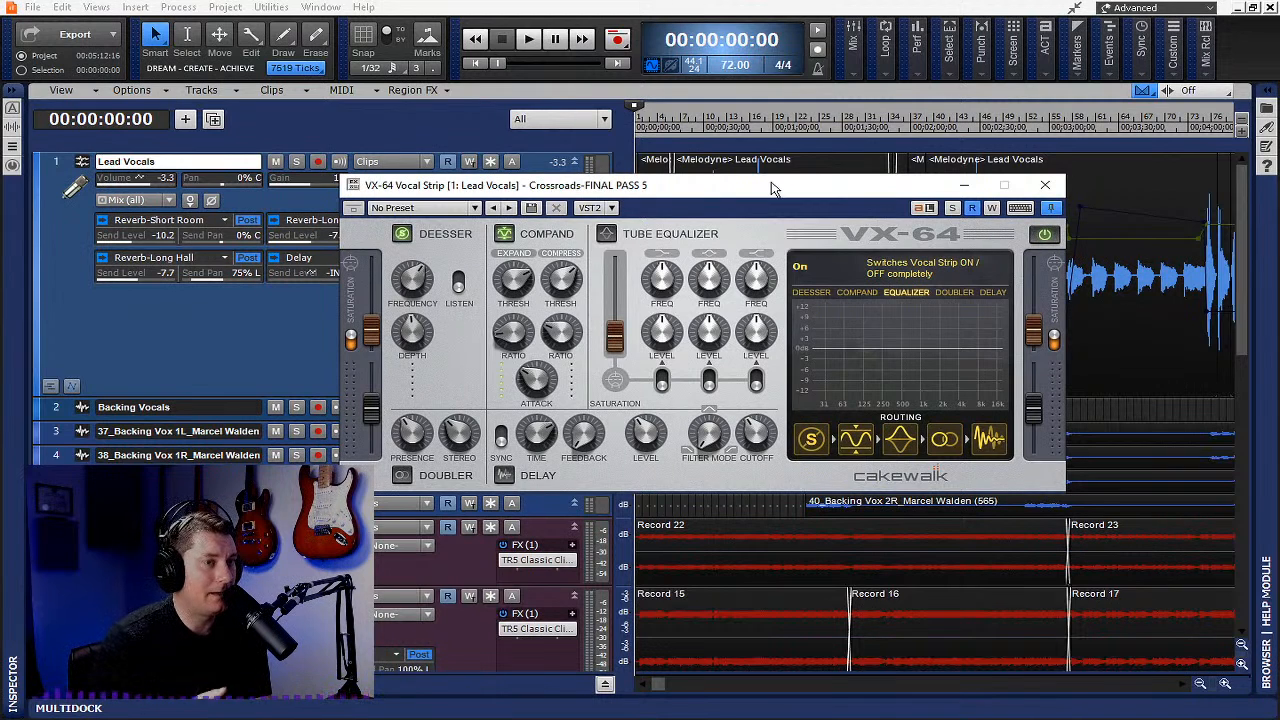
# Review the VST Settings page in Preferences, including the scan paths and scan options, and close it without changes
pyautogui.click(68, 7)
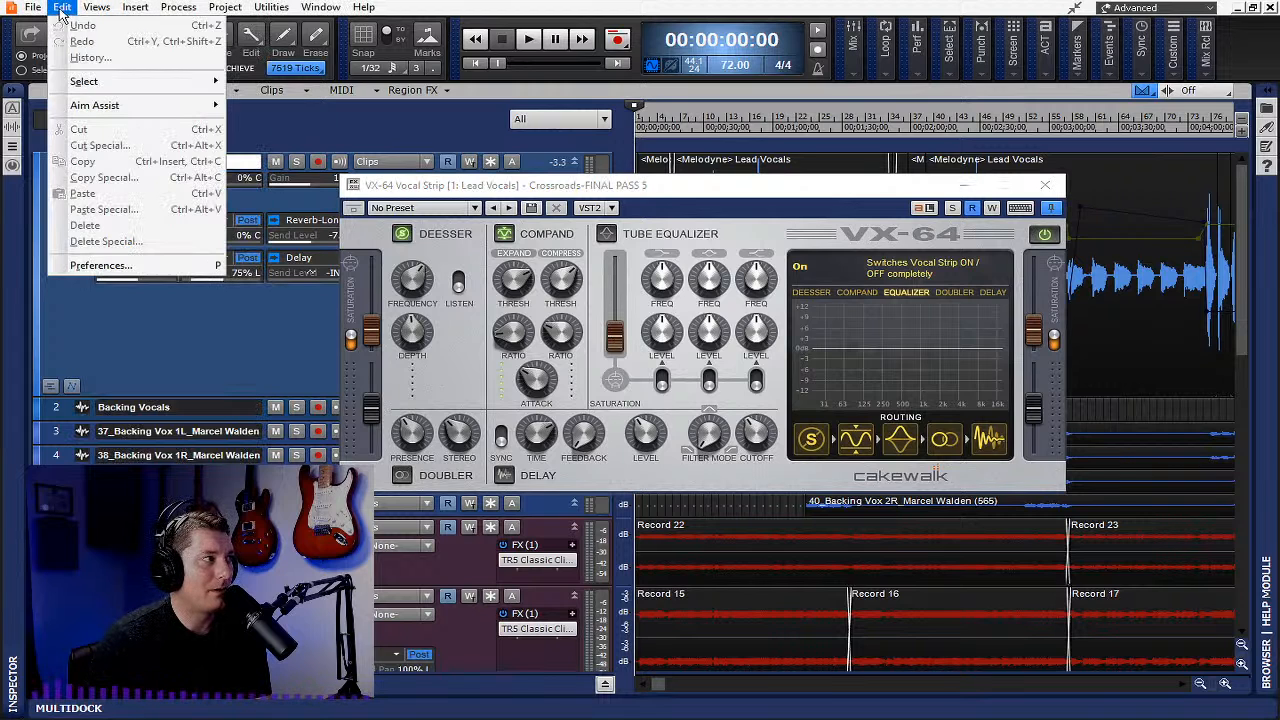
pyautogui.click(84, 267)
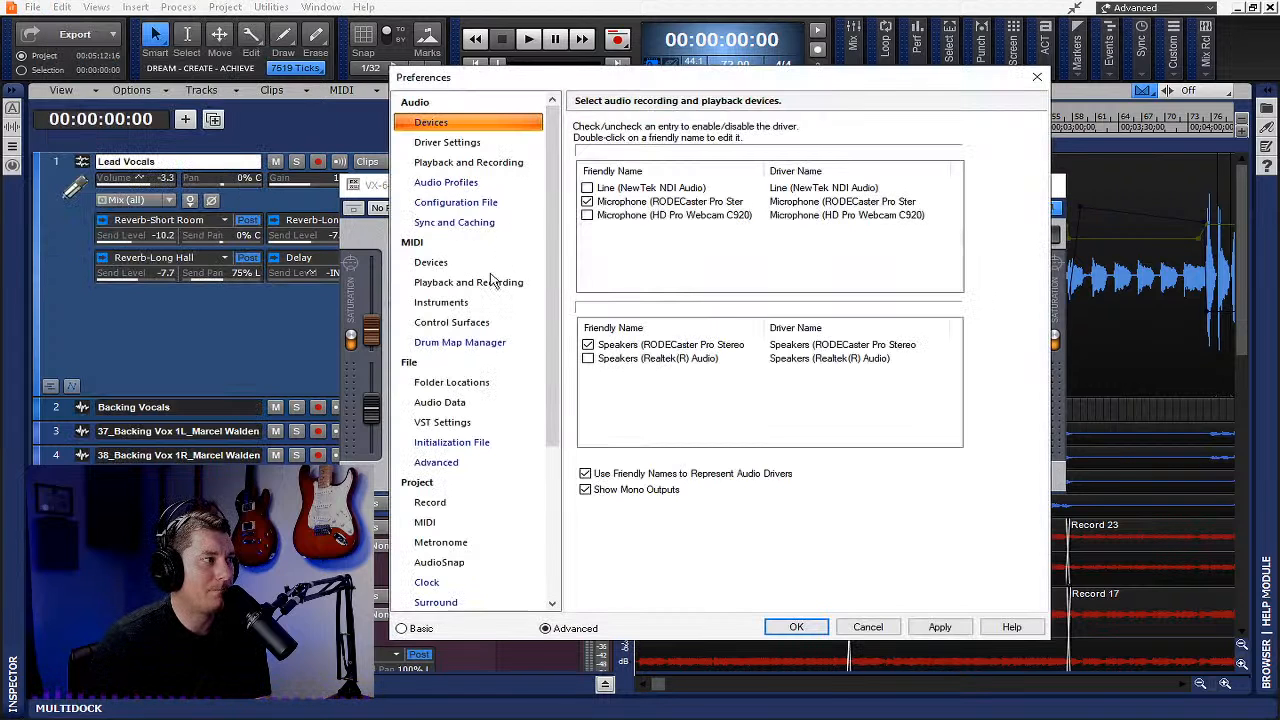
pyautogui.click(450, 426)
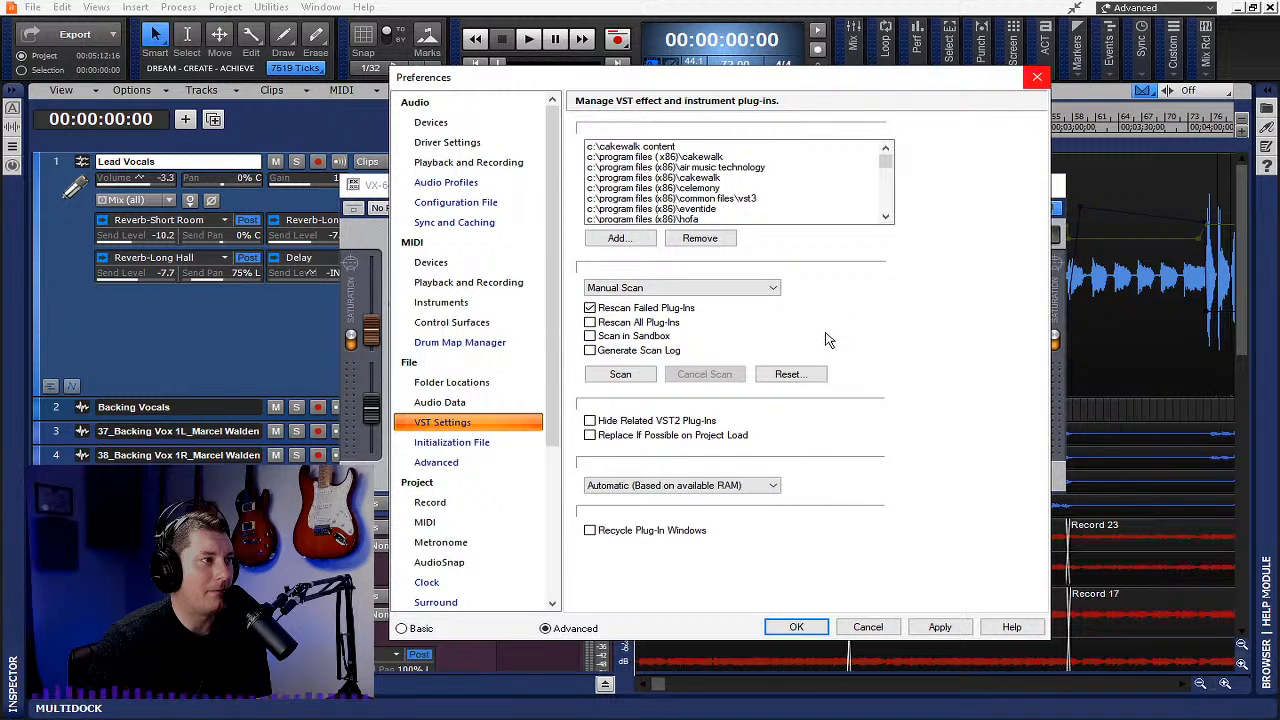
pyautogui.click(1037, 77)
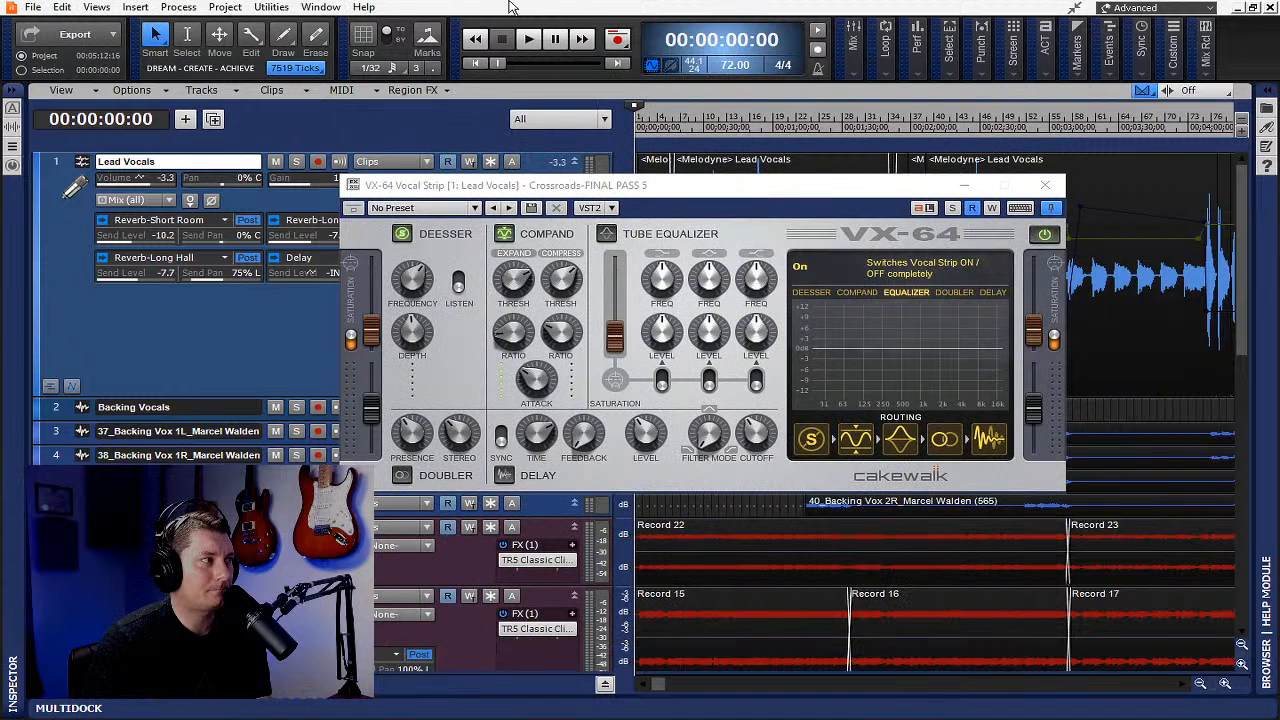
# Inspect the excluded and enabled plug-in lists in the Cakewalk Plug-in Manager and close it with Show Enabled selected
pyautogui.click(333, 7)
pyautogui.moveTo(276, 8)
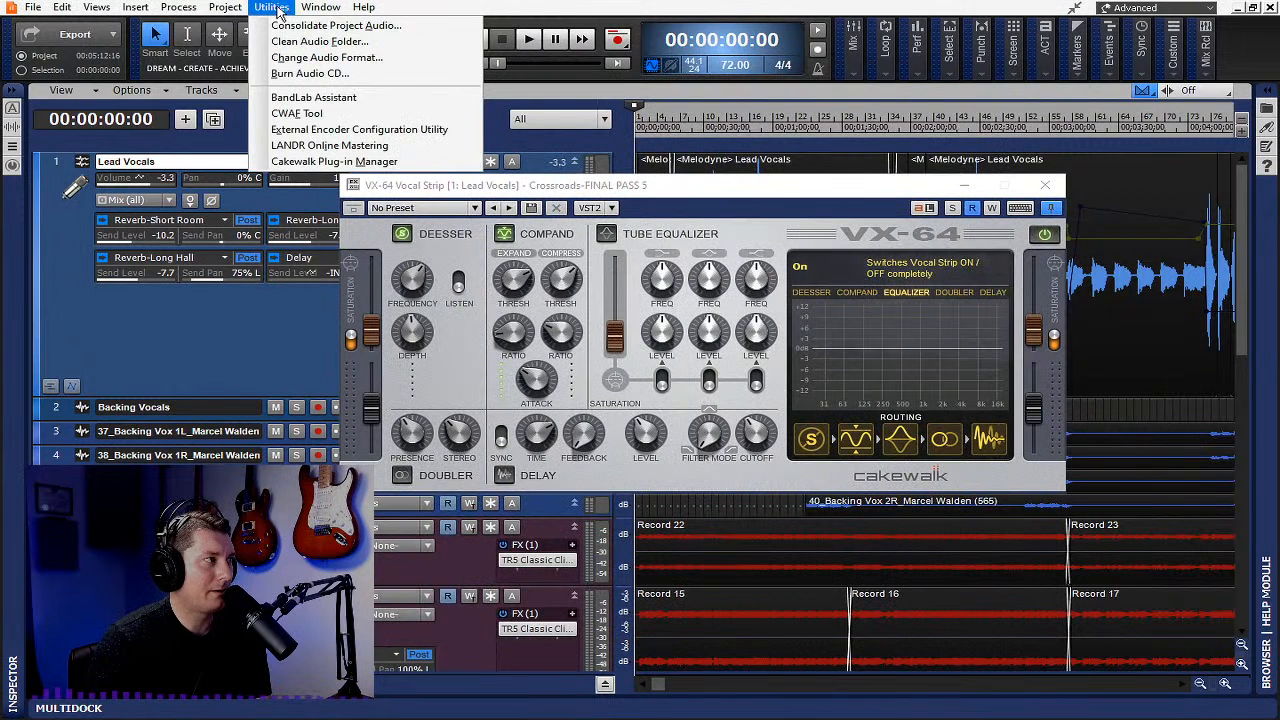
pyautogui.click(313, 162)
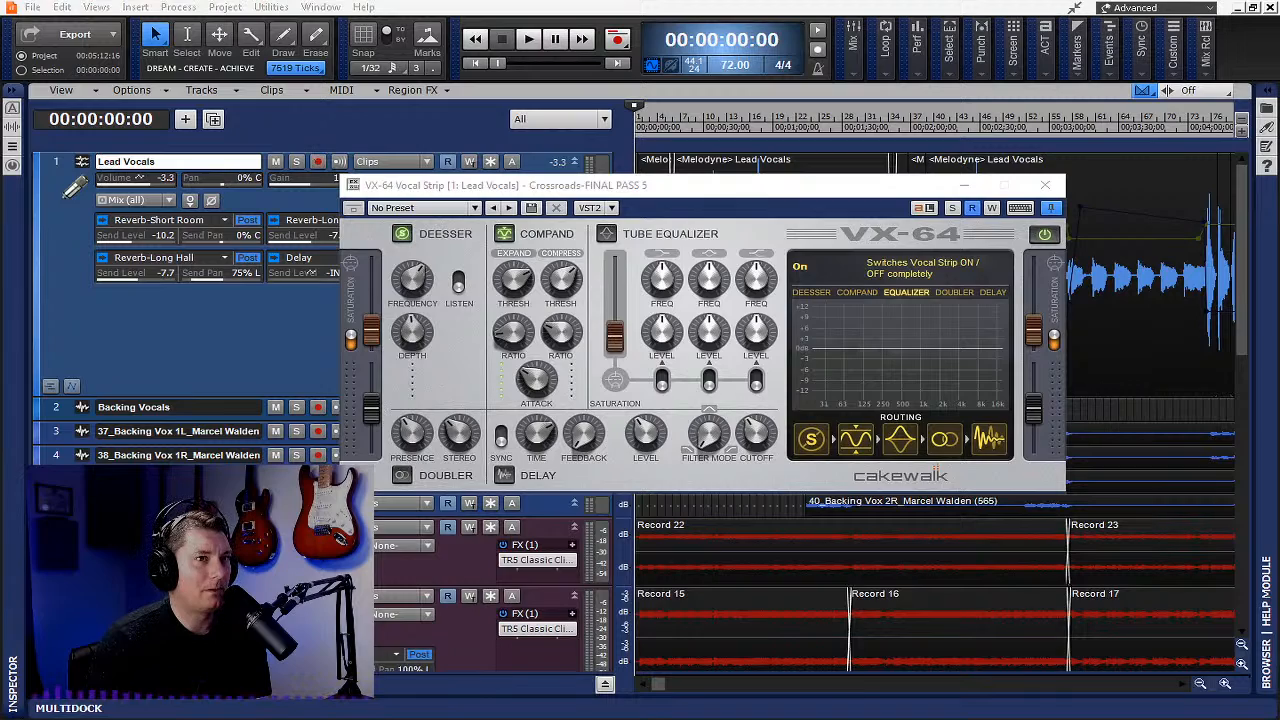
pyautogui.moveTo(1279, 118); pyautogui.dragTo(709, 119)
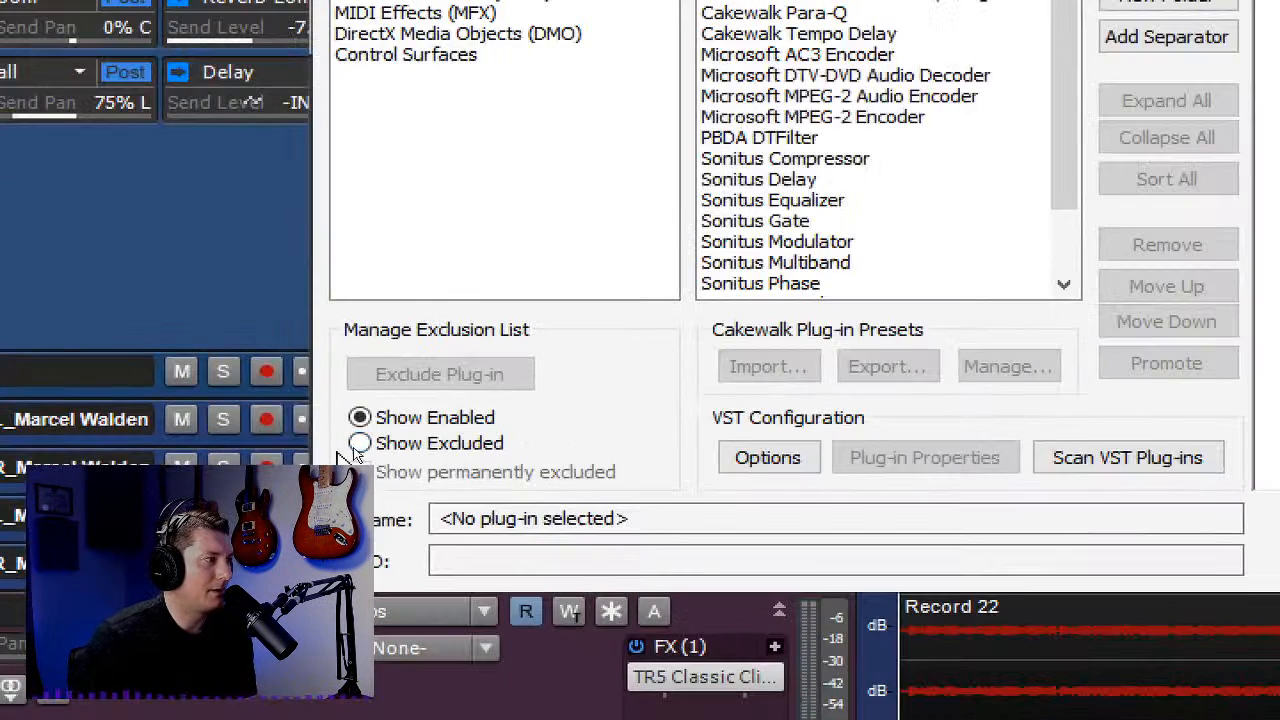
pyautogui.click(362, 444)
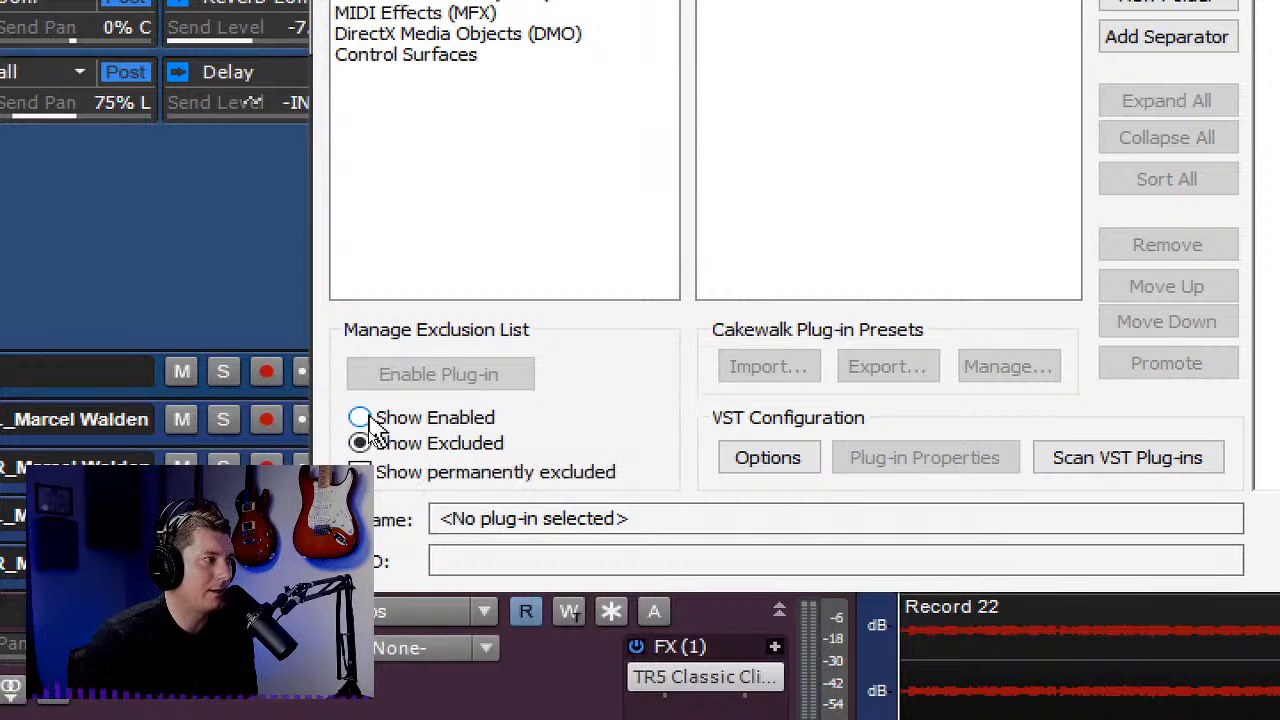
pyautogui.click(366, 424)
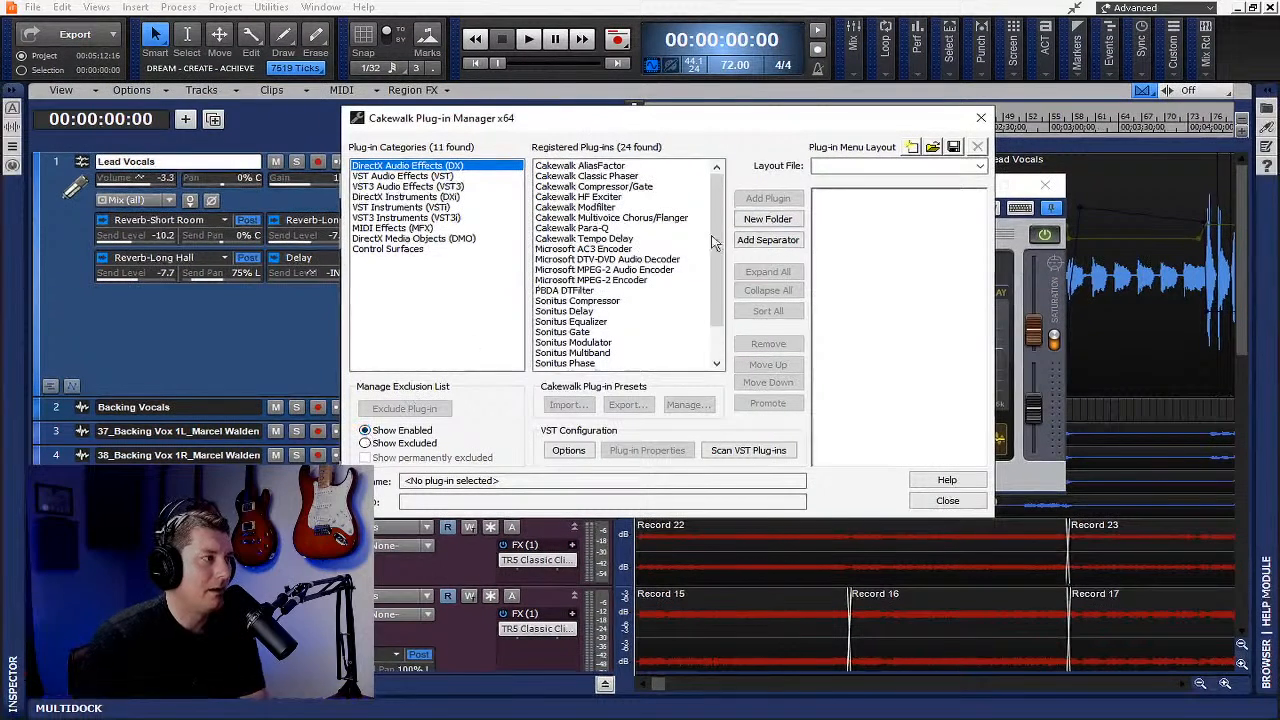
pyautogui.click(980, 120)
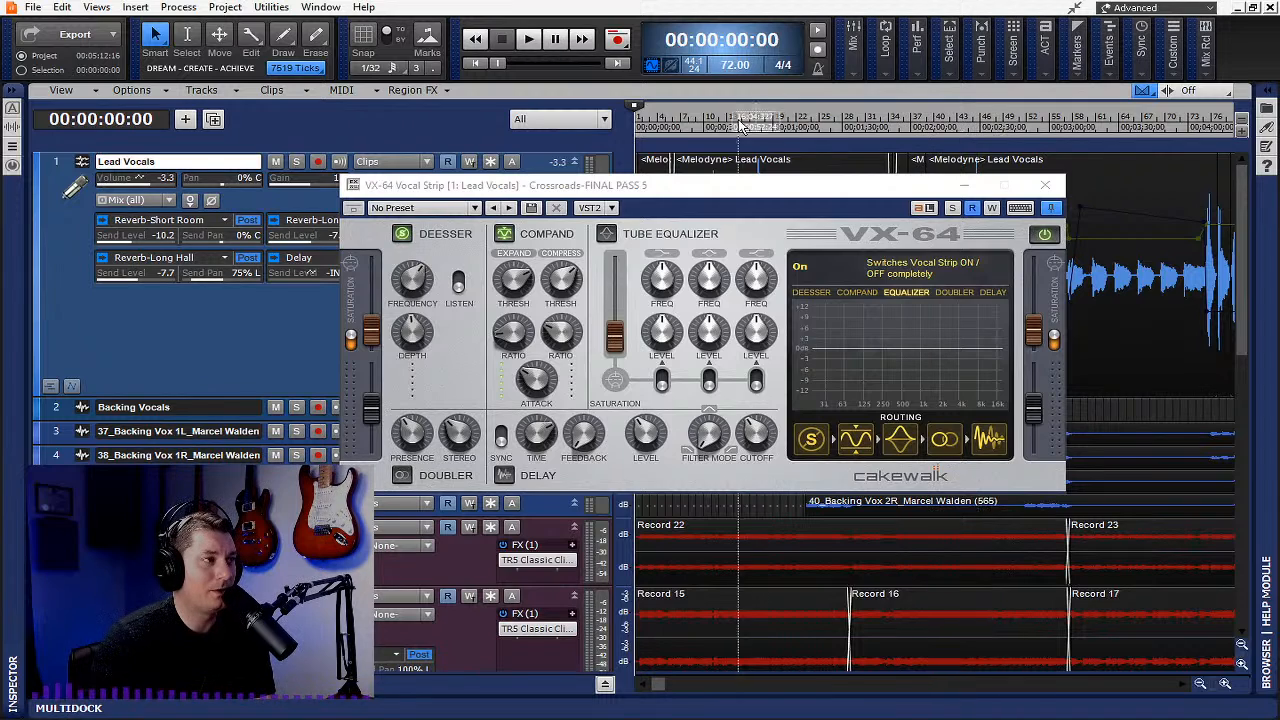
# Switch the VX-64's tube equalizer module on and back off, and look over the module routing
pyautogui.moveTo(716, 196); pyautogui.dragTo(742, 181)
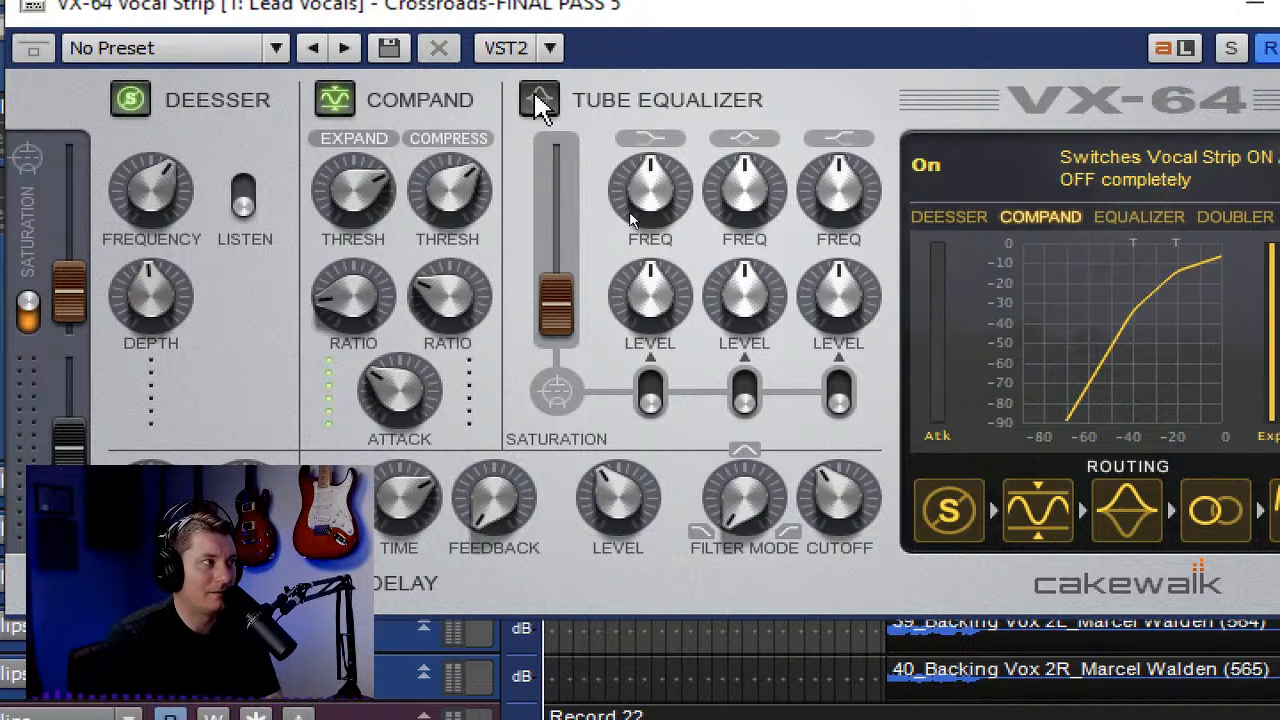
pyautogui.click(539, 94)
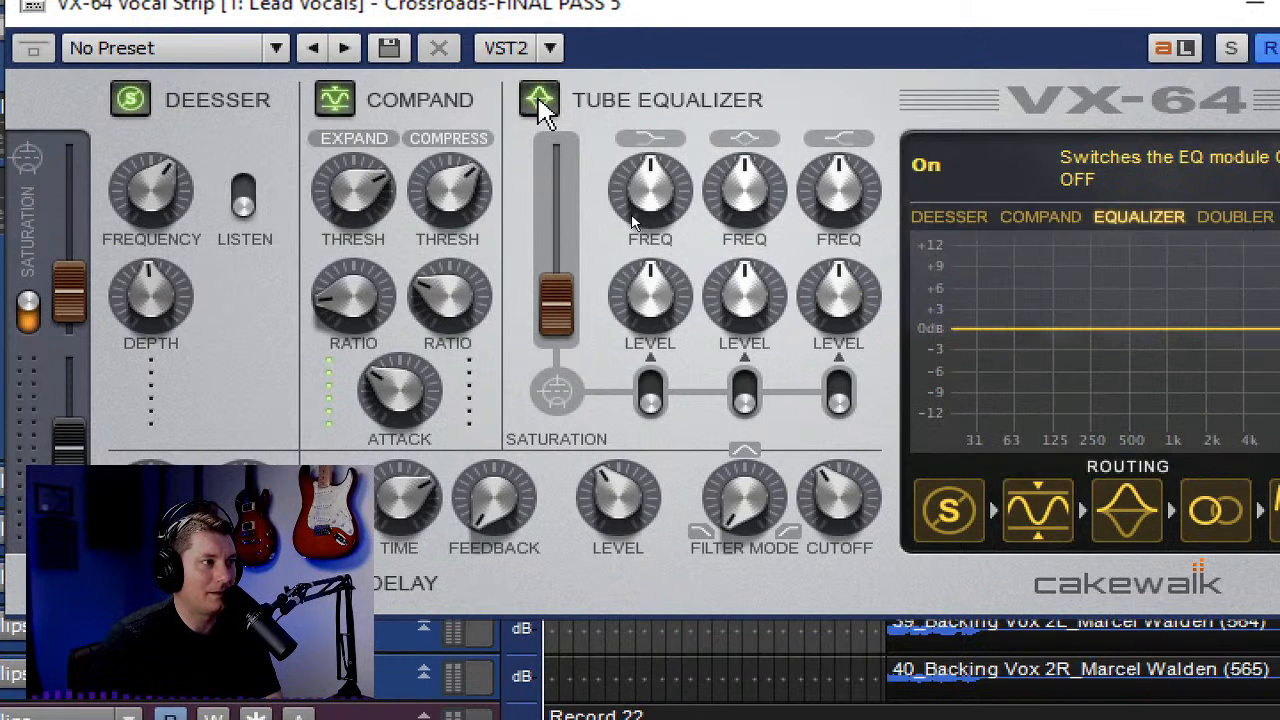
pyautogui.click(539, 100)
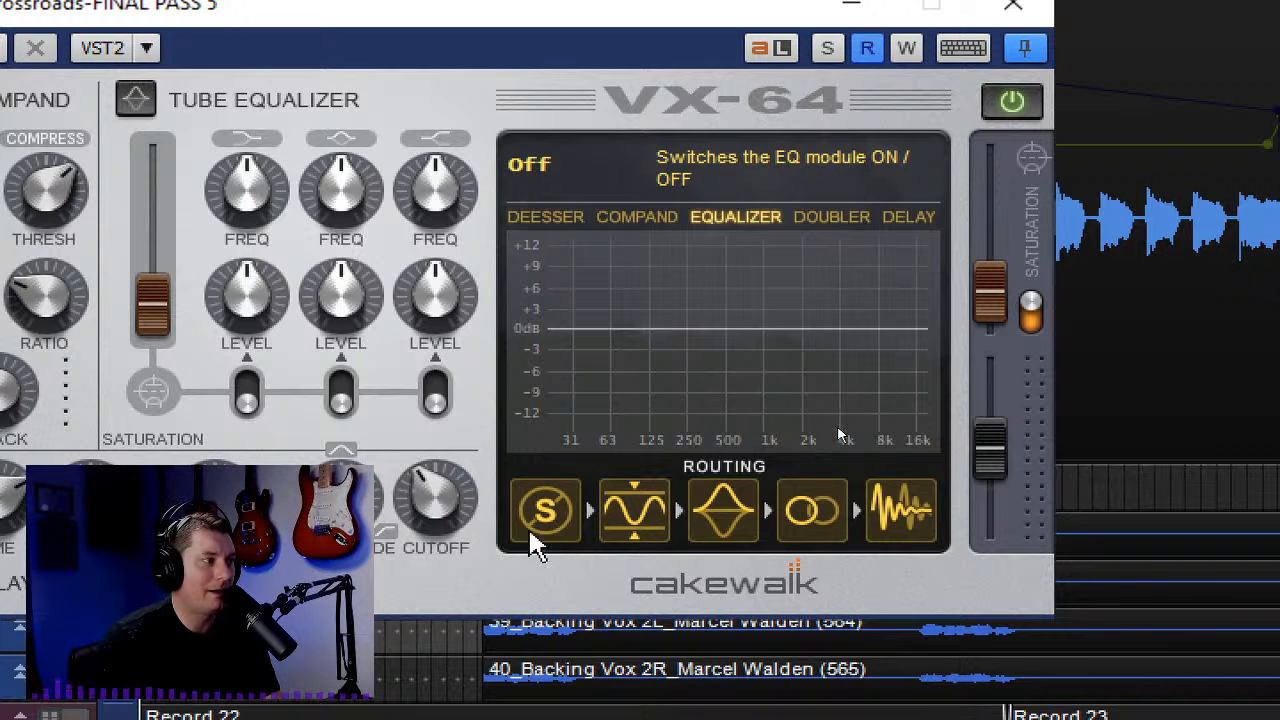
pyautogui.moveTo(545, 517)
pyautogui.mouseDown()
pyautogui.moveTo(866, 540)
pyautogui.moveTo(915, 530)
pyautogui.moveTo(546, 530)
pyautogui.mouseUp()
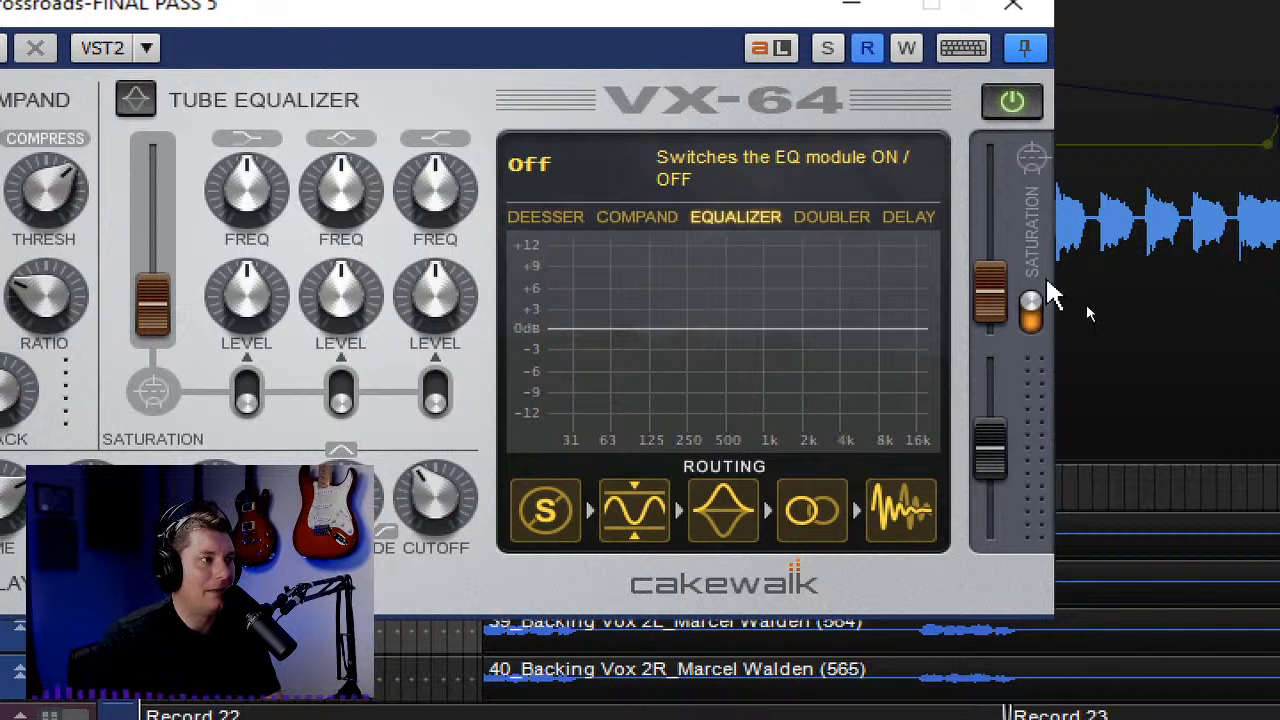
# Toggle the VX-64's output saturation off and on, check the input and output tube saturation amounts, and close the plug-in
pyautogui.click(1036, 316)
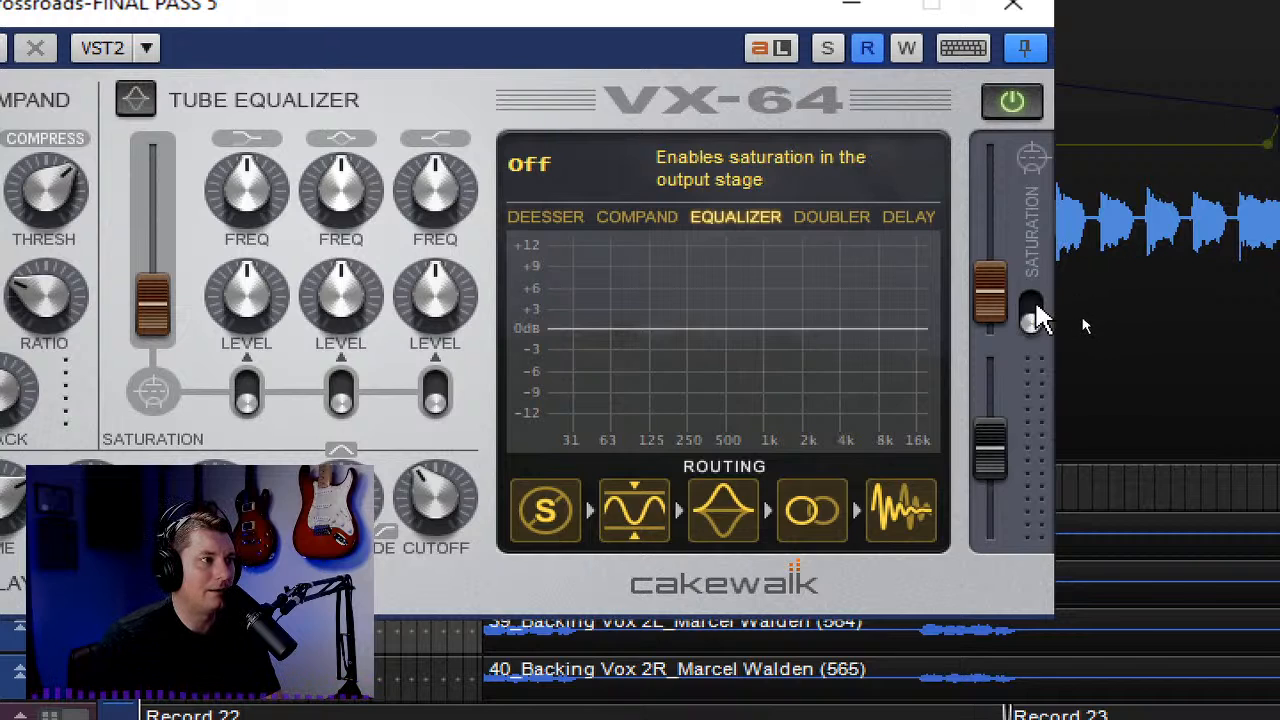
pyautogui.click(1032, 318)
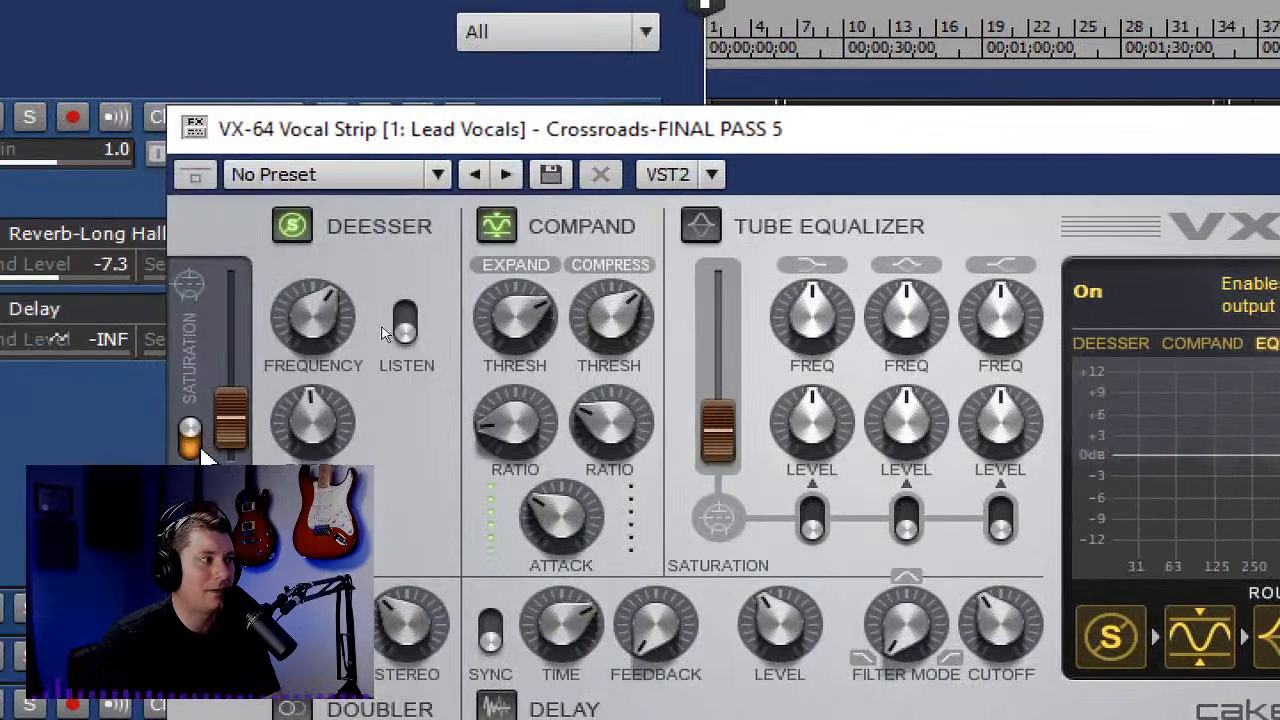
pyautogui.click(186, 424)
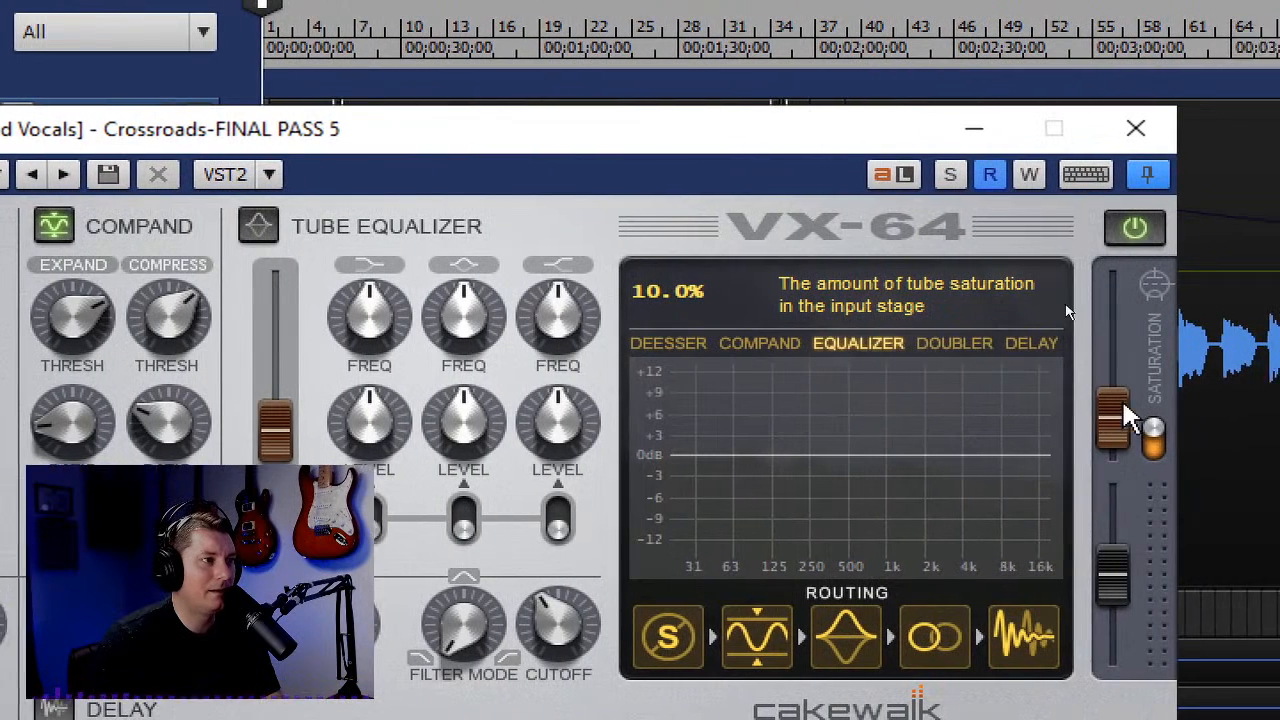
pyautogui.click(1100, 411)
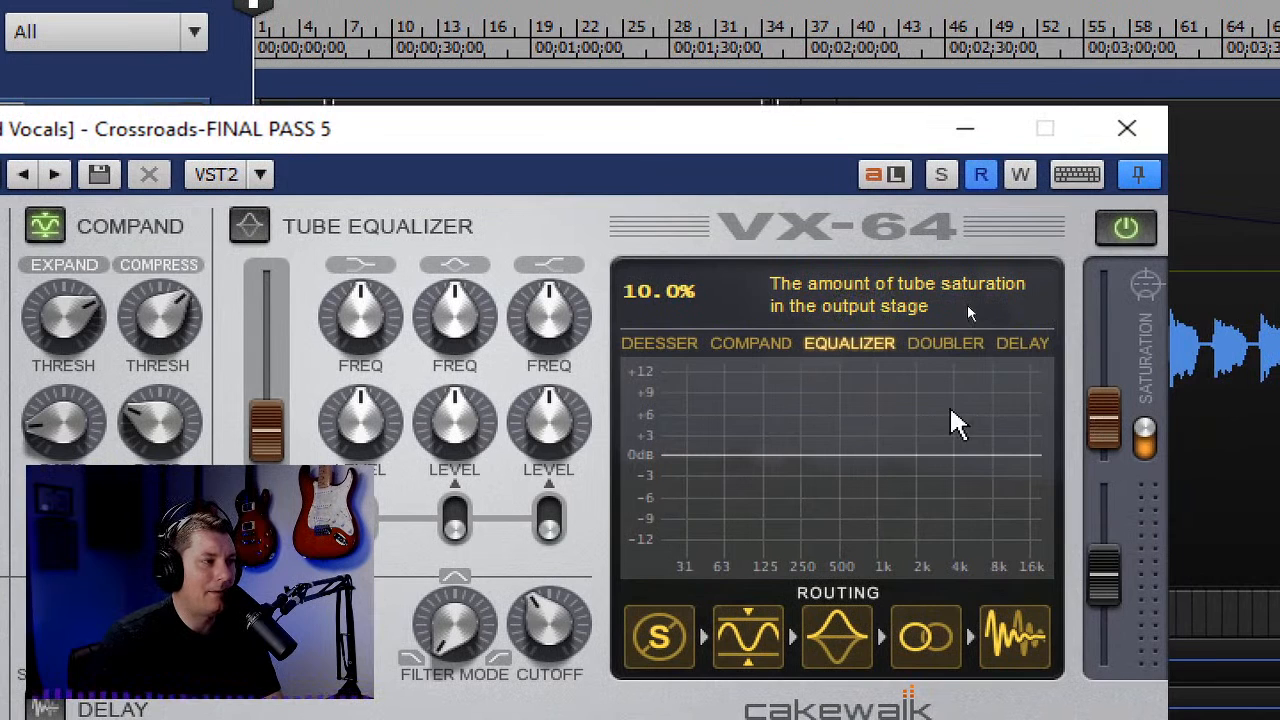
pyautogui.scroll(-1, 921, 450)
pyautogui.scroll(1, 926, 452)
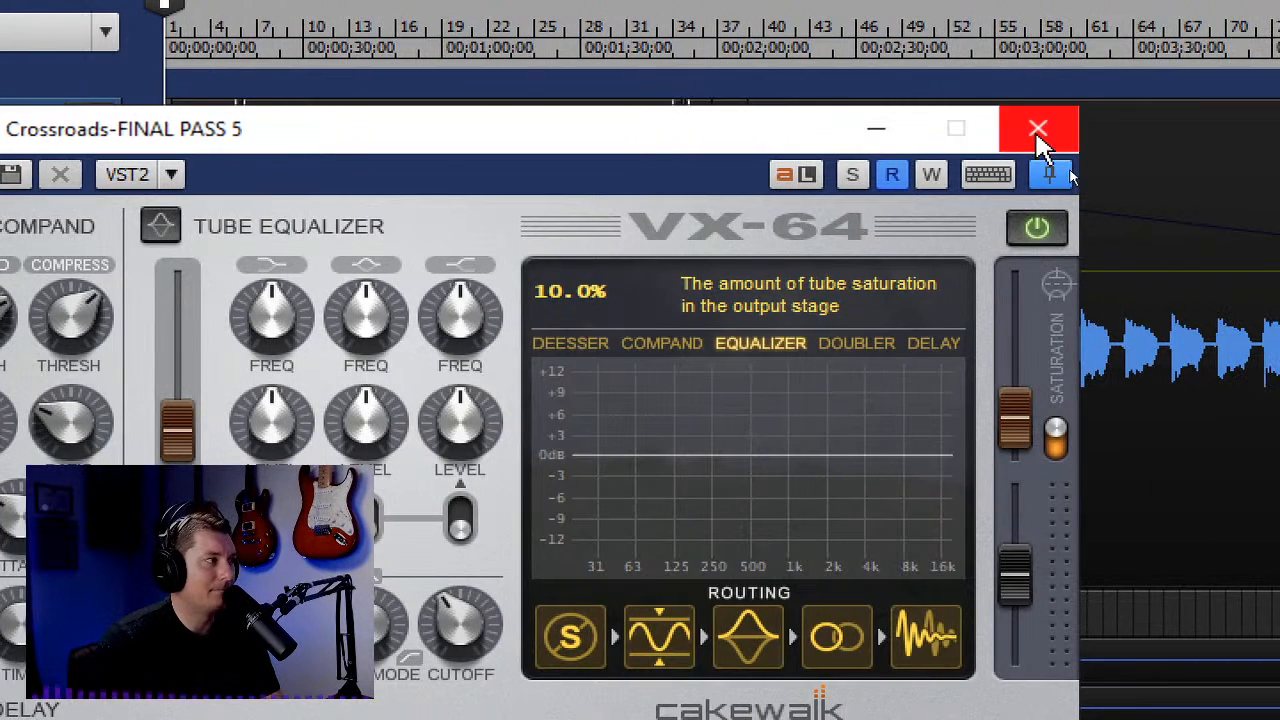
pyautogui.click(1086, 128)
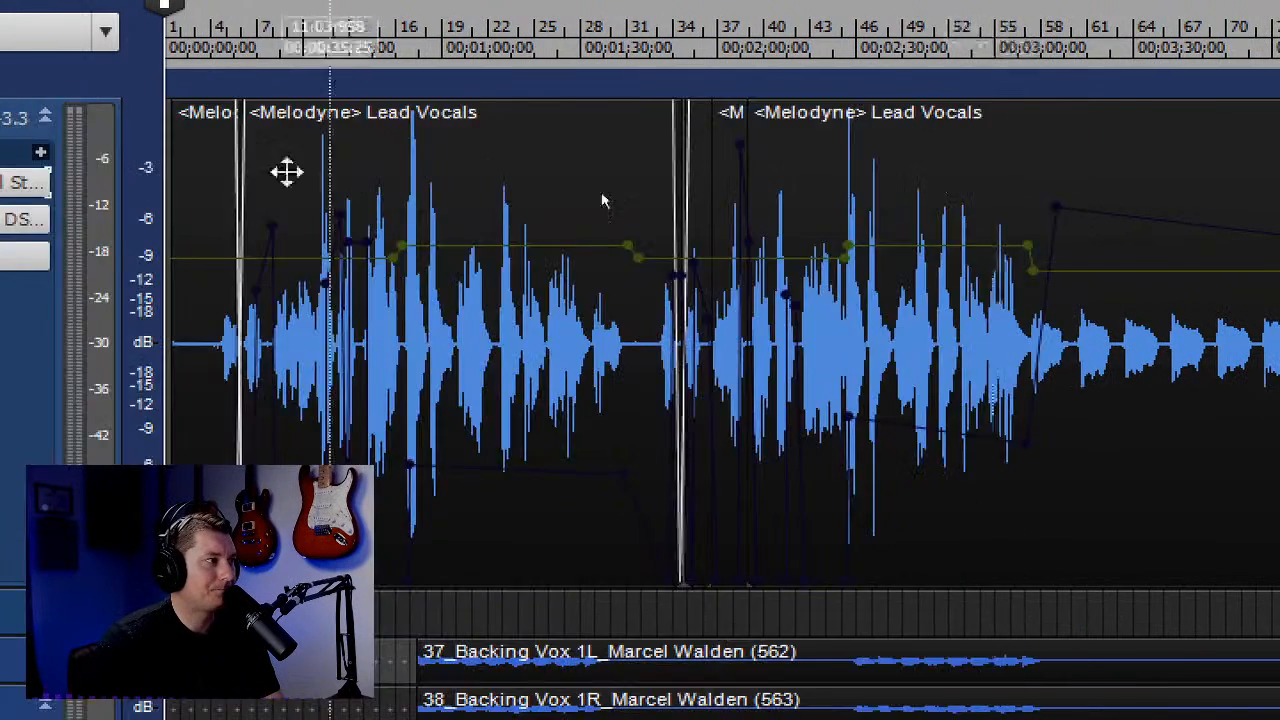
# Open the Lead Vocals track's BT DeEsser DS2S, examine its threshold, range and frequency settings, and close it
pyautogui.doubleClick(609, 228)
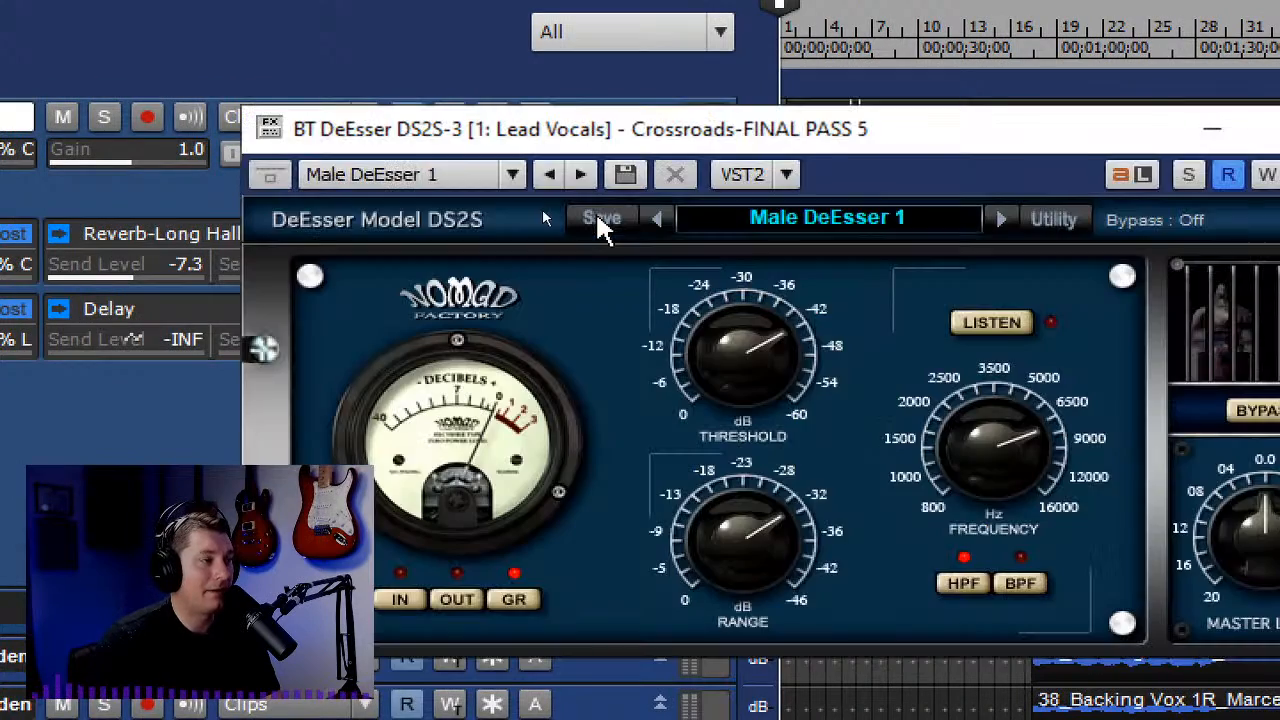
pyautogui.moveTo(899, 150); pyautogui.dragTo(731, 84)
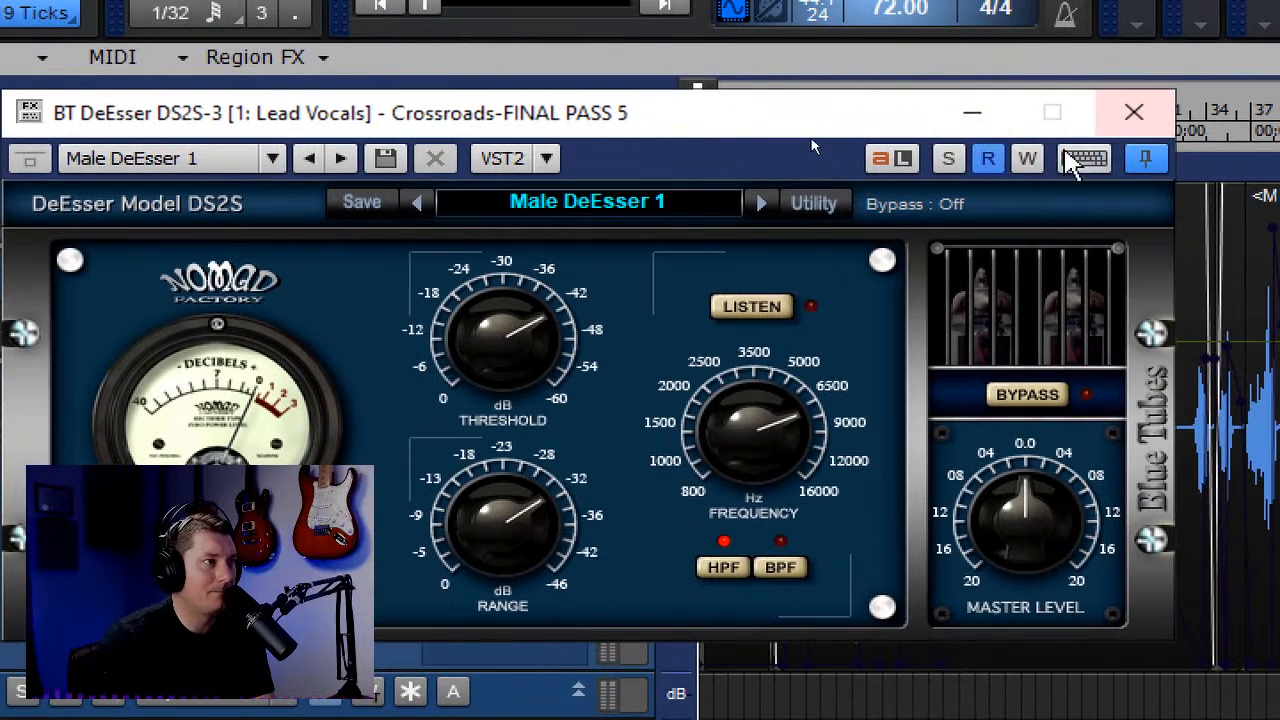
pyautogui.click(1120, 115)
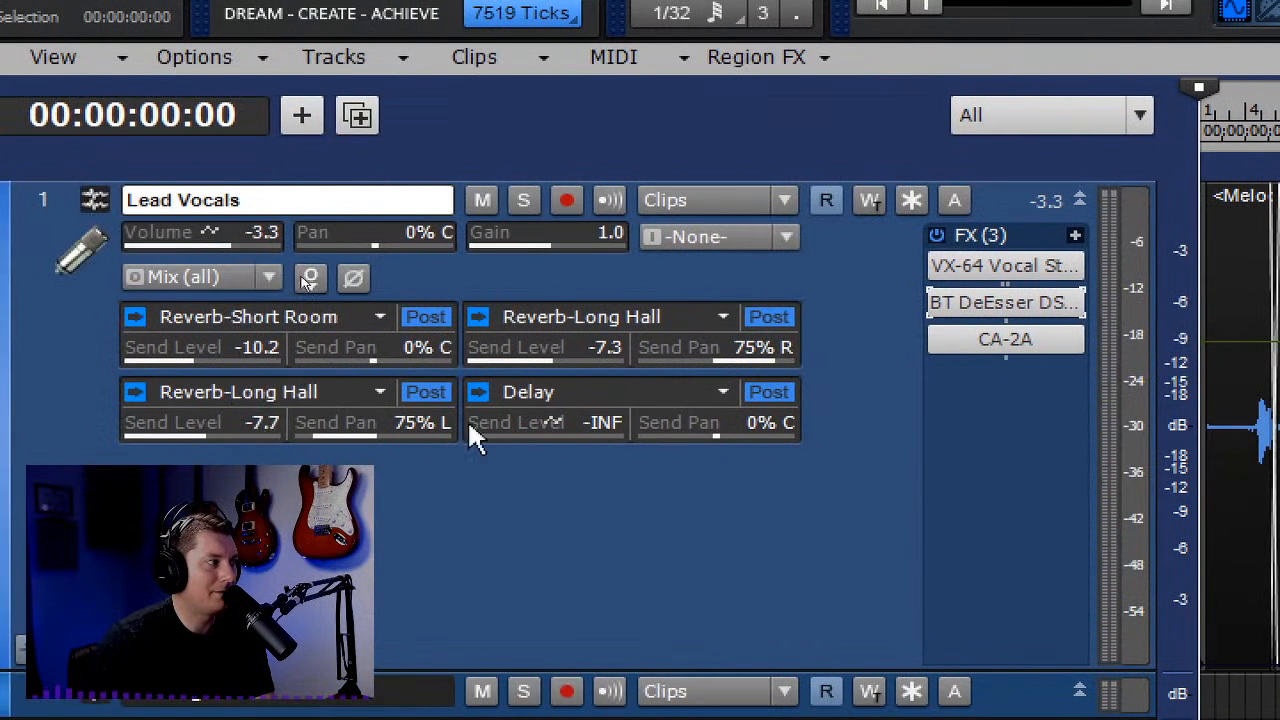
# Open the Lead Vocals track's CA-2A leveling amplifier, examine its gain and peak reduction settings, and close it
pyautogui.doubleClick(1010, 345)
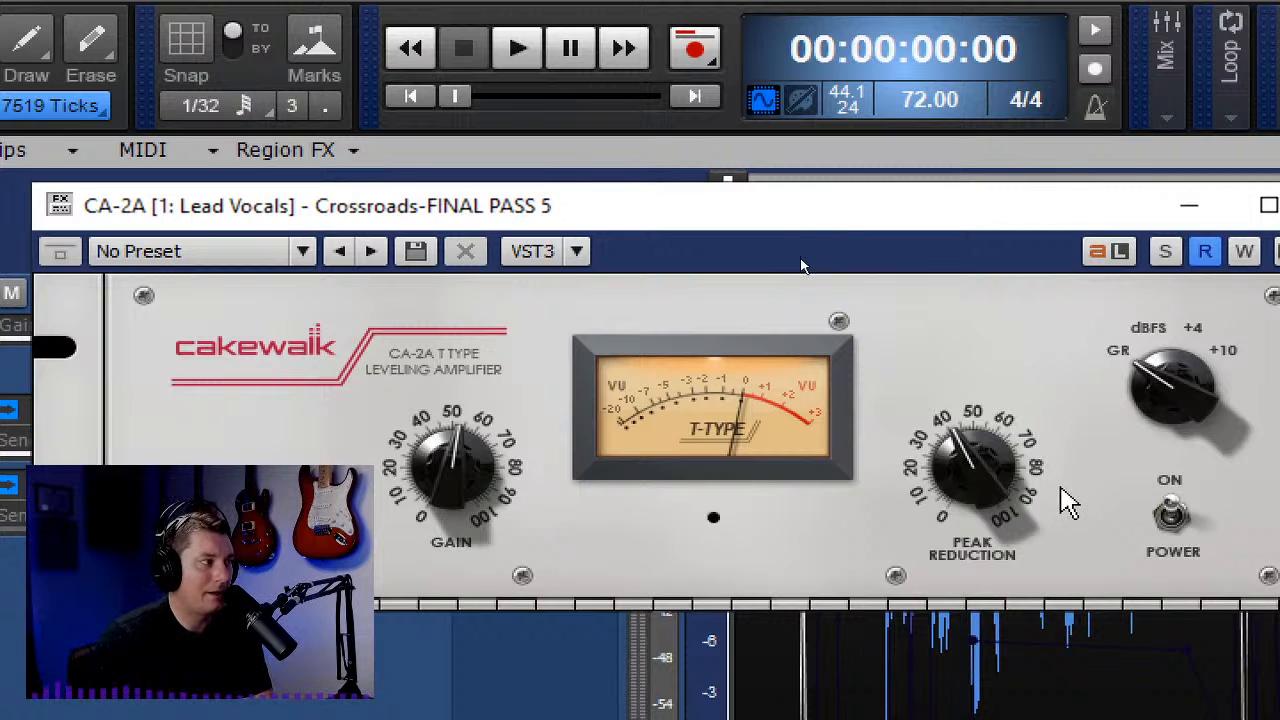
pyautogui.moveTo(1068, 502)
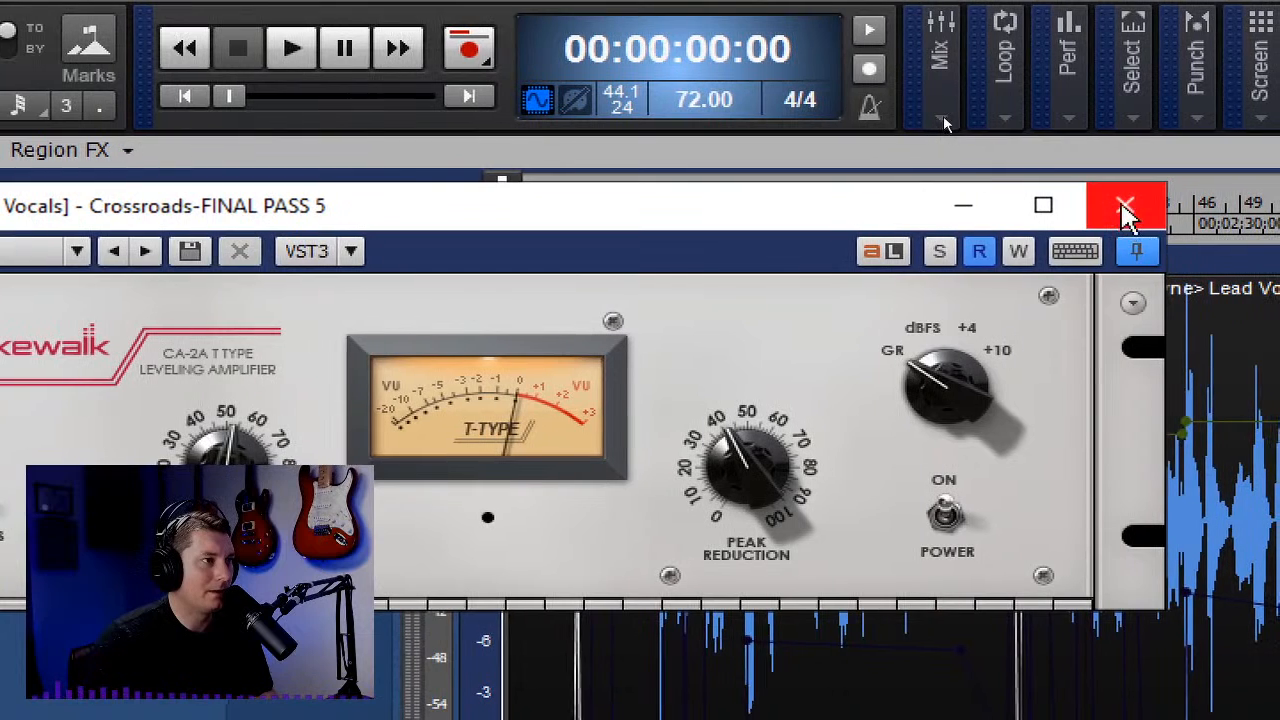
pyautogui.click(1124, 210)
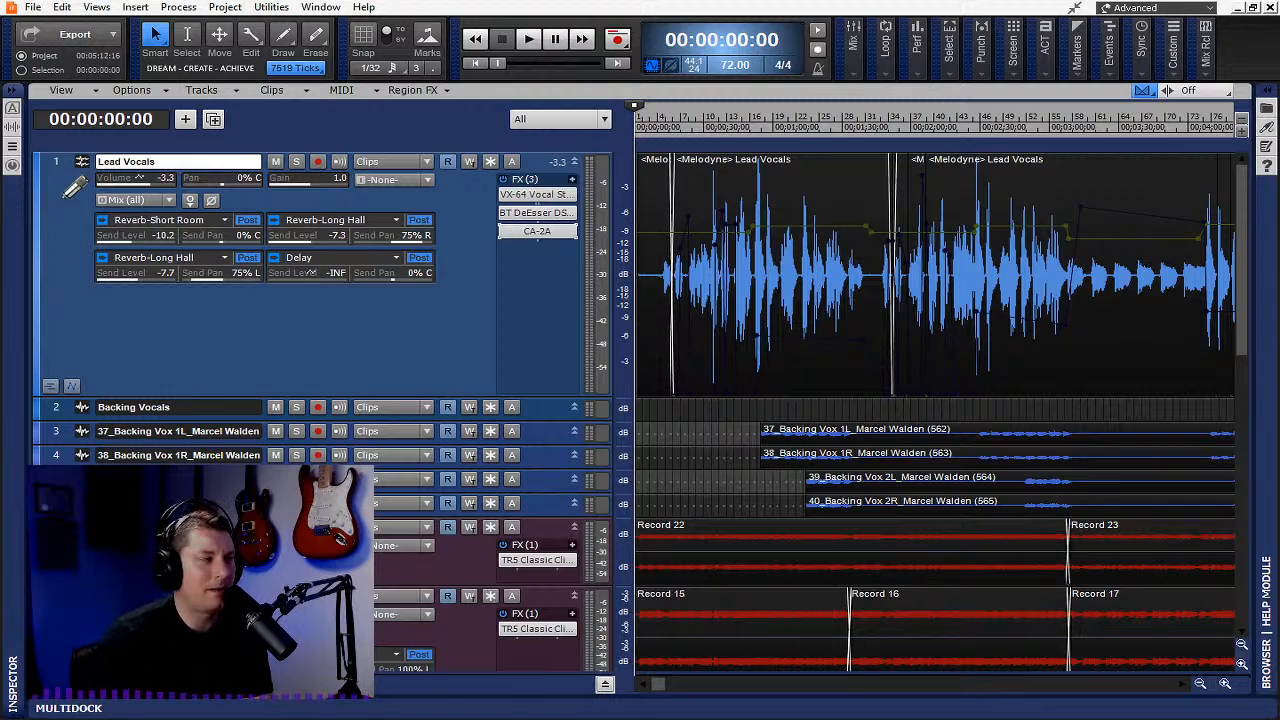
# Reduce the height of the Electric Lead track and enlarge the Bass Guitar track to reveal all four of its effects
pyautogui.scroll(-4, 517, 425)
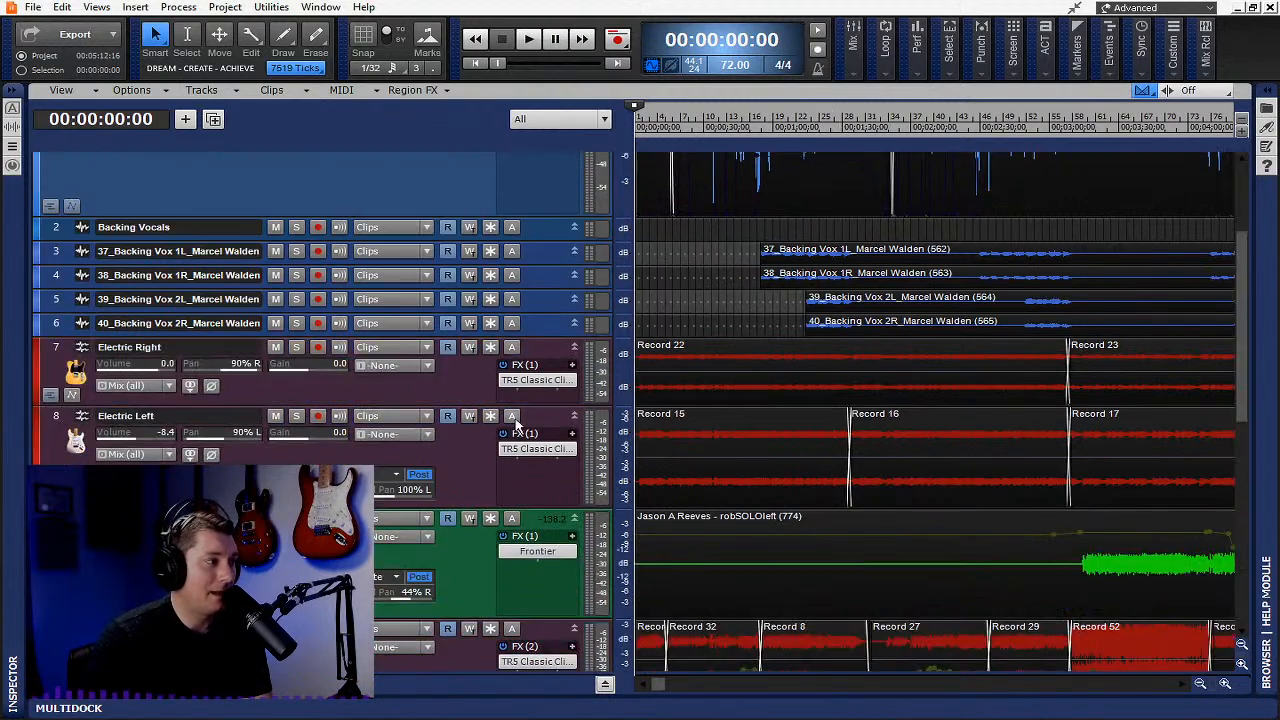
pyautogui.scroll(-6, 517, 425)
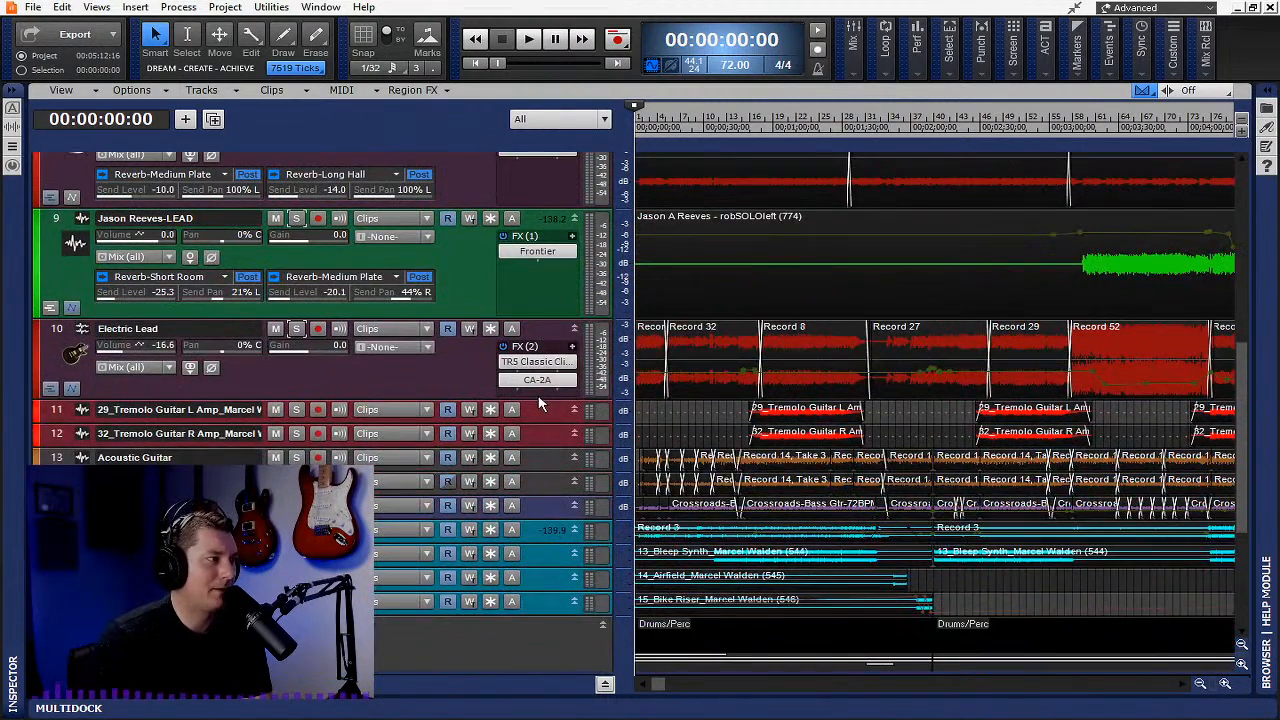
pyautogui.moveTo(537, 398); pyautogui.dragTo(574, 368)
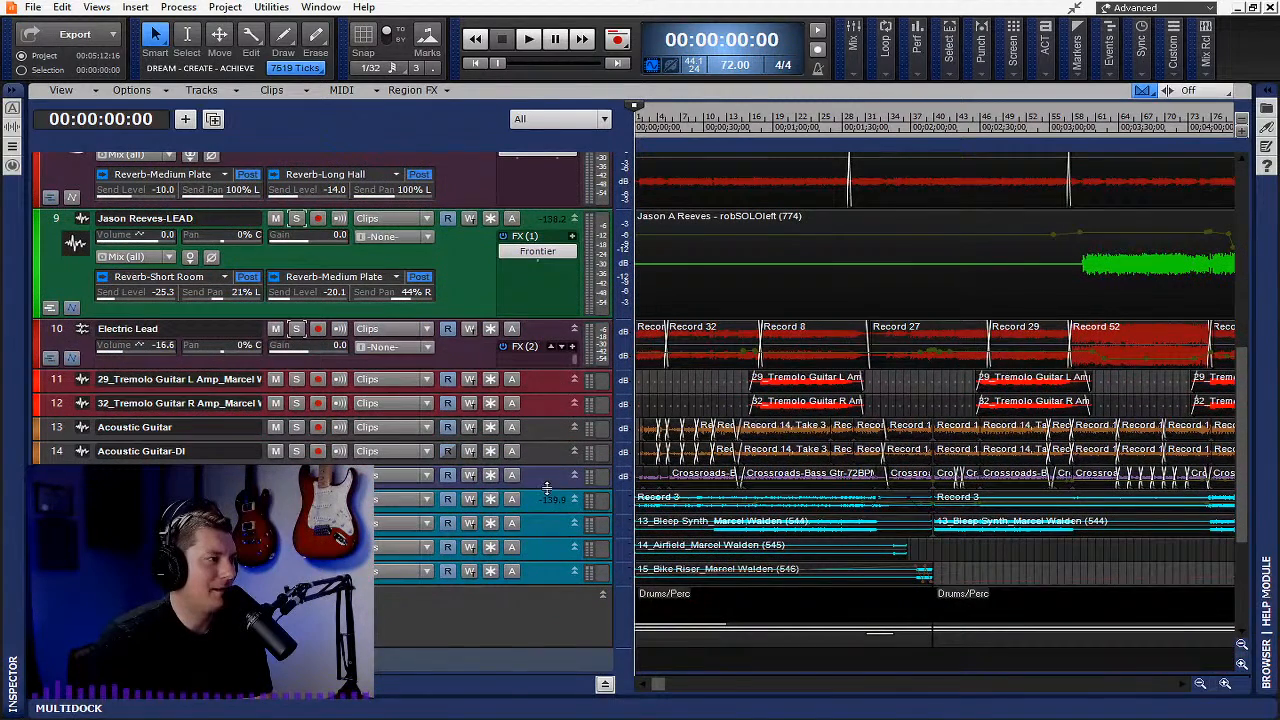
pyautogui.moveTo(548, 488); pyautogui.dragTo(555, 620)
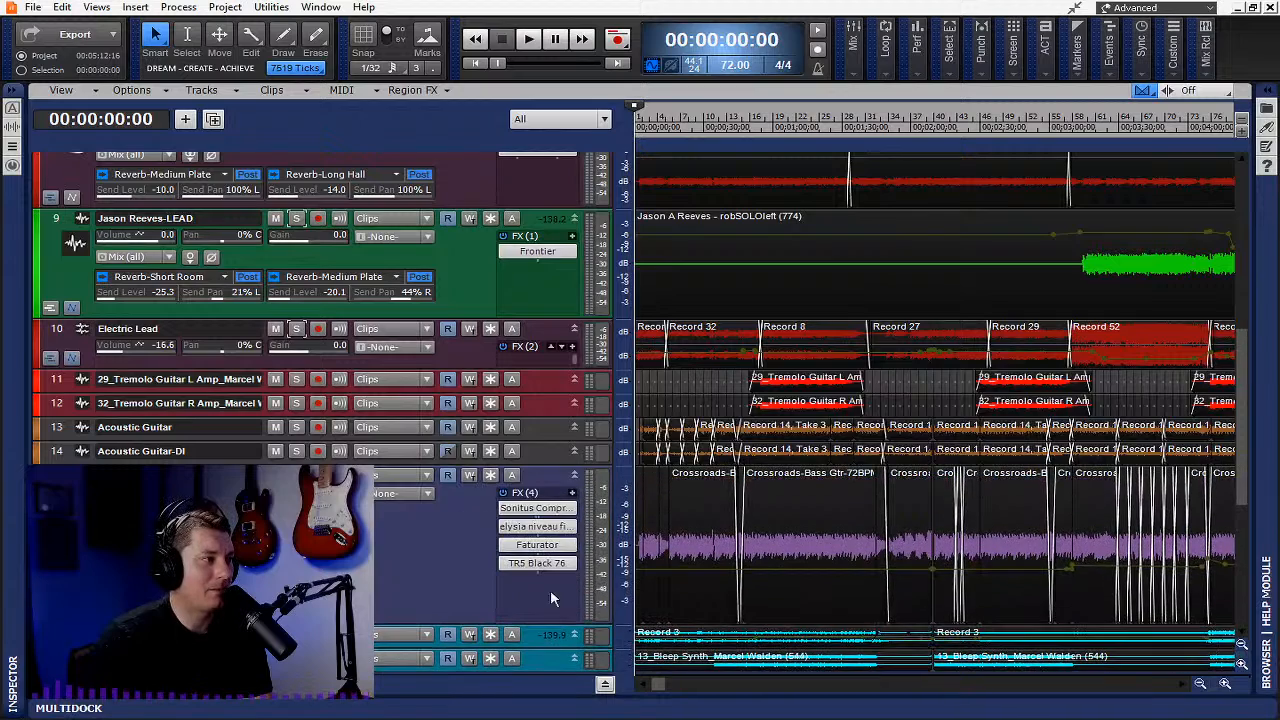
# Open the Bass Guitar track's Faturator effect, move its window clear of the track controls and solo the track
pyautogui.doubleClick(537, 545)
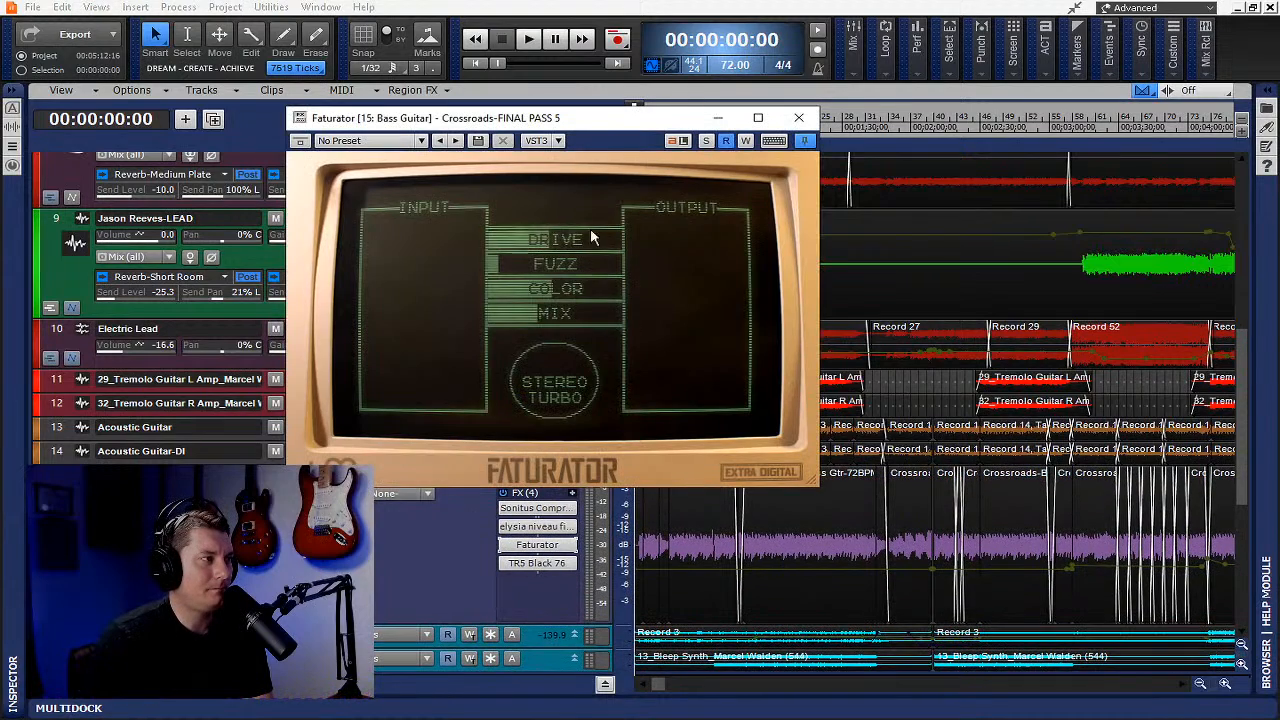
pyautogui.moveTo(596, 126); pyautogui.dragTo(1046, 50)
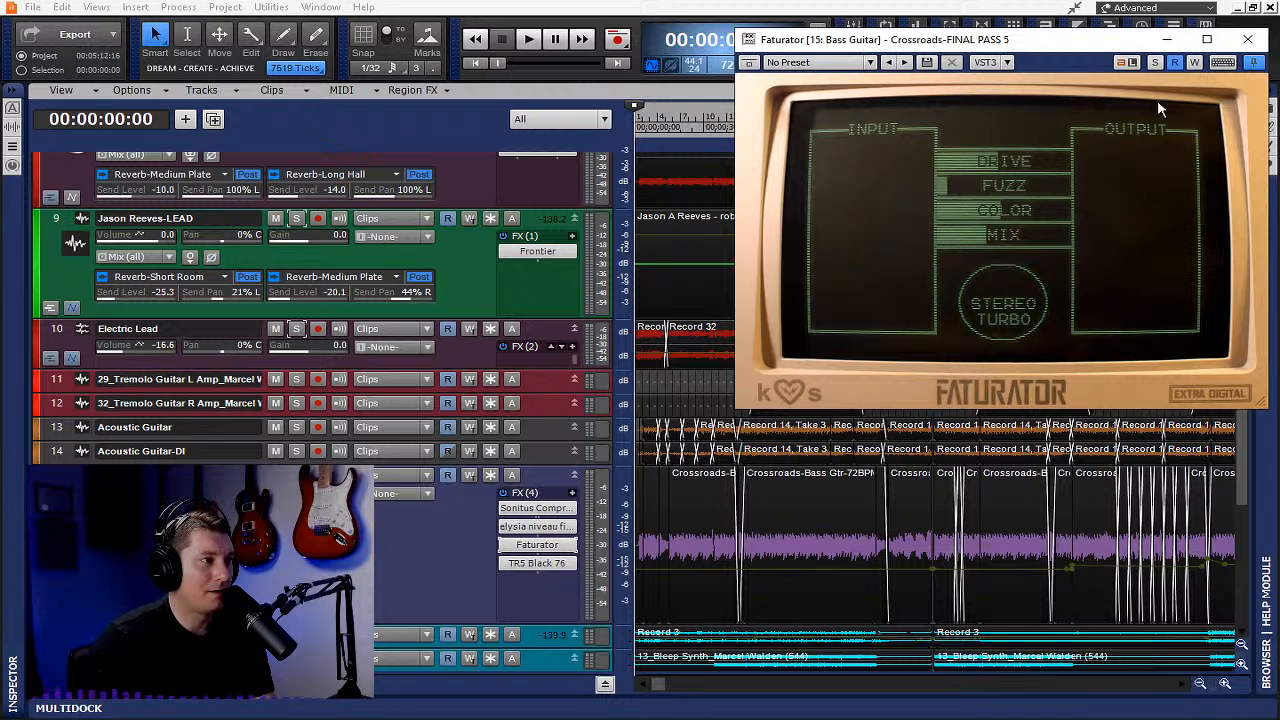
pyautogui.click(297, 475)
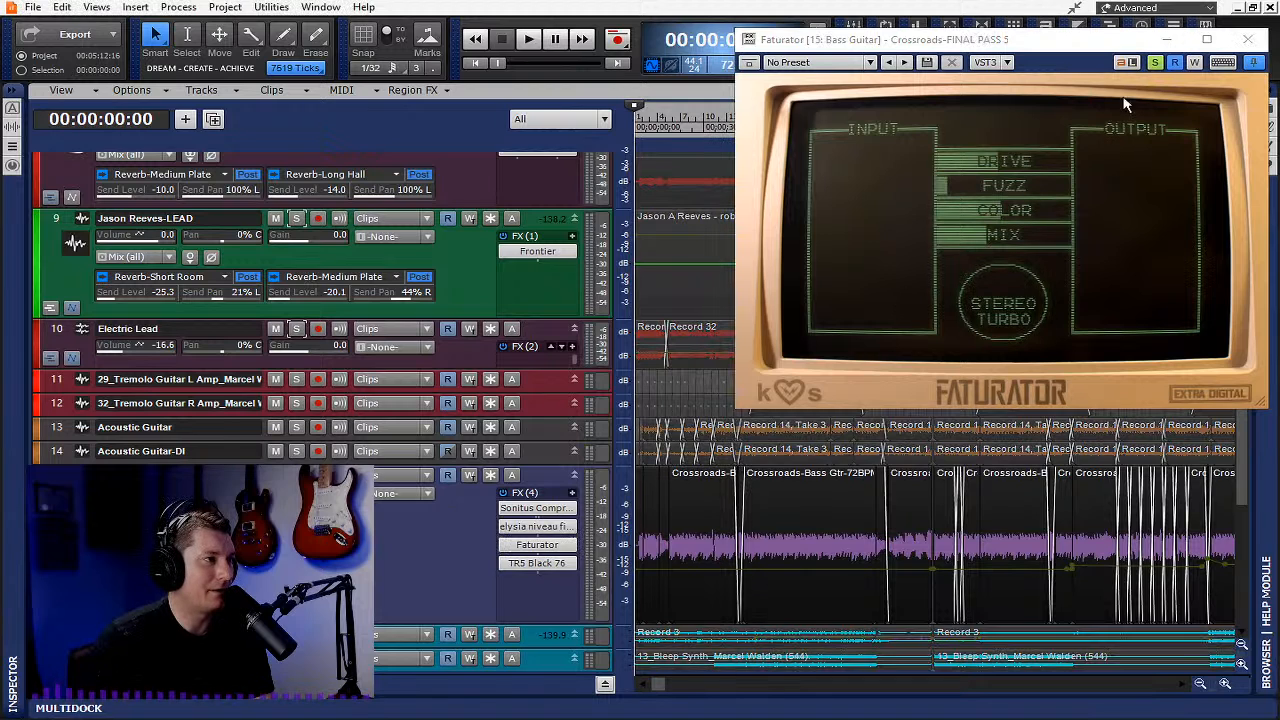
# Play the soloed Bass Guitar while toggling the Faturator's bypass to compare its effect, stop playback and leave the effect enabled
pyautogui.click(750, 62)
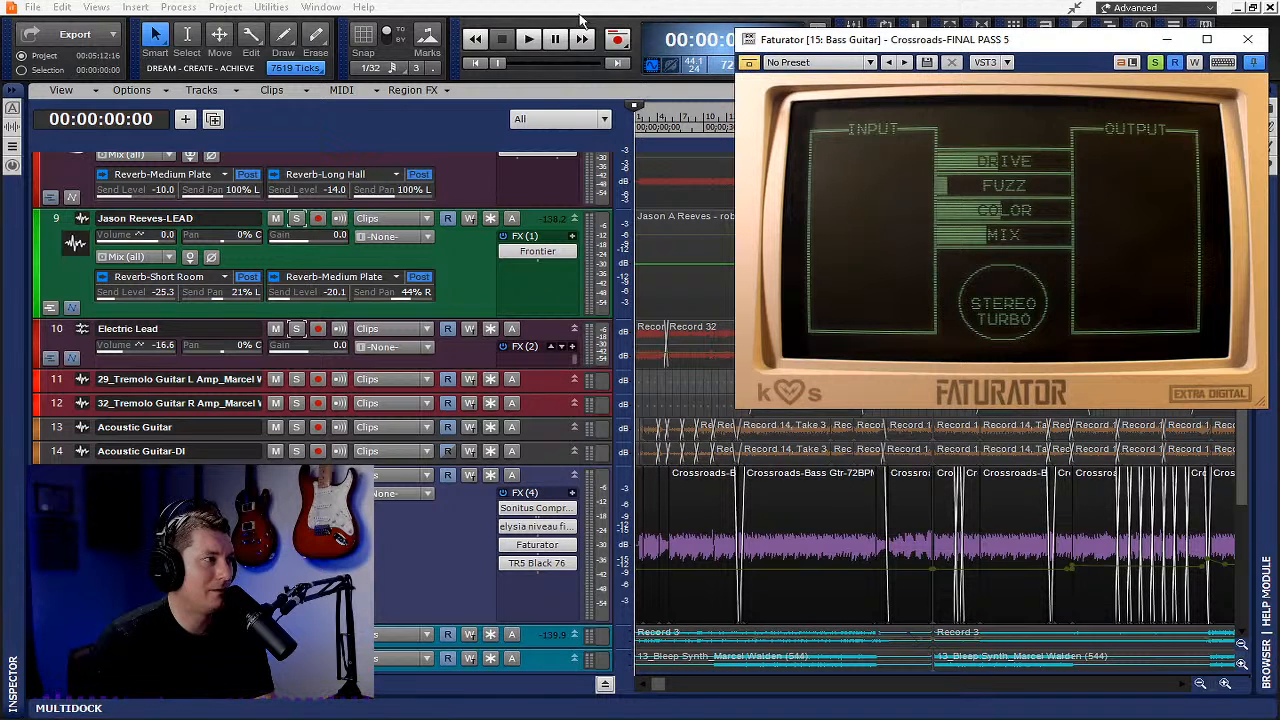
pyautogui.click(529, 45)
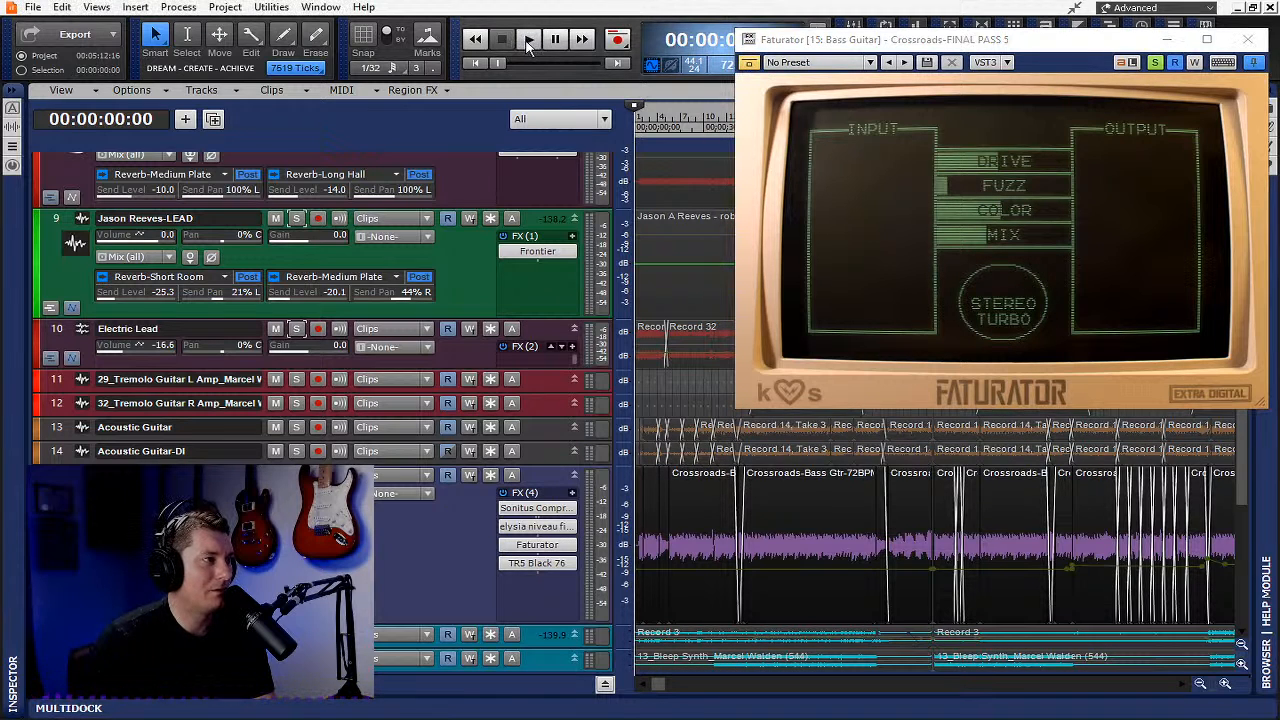
pyautogui.click(750, 62)
pyautogui.press('space')
pyautogui.click(505, 544)
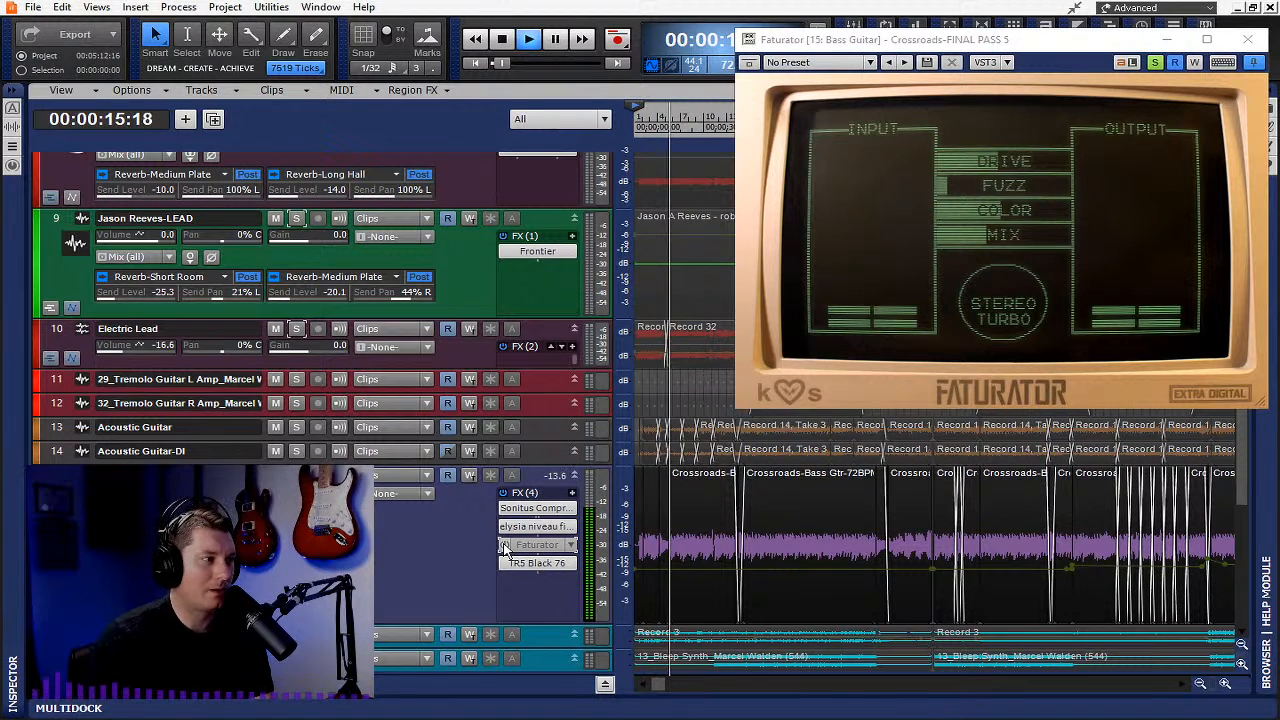
pyautogui.click(505, 546)
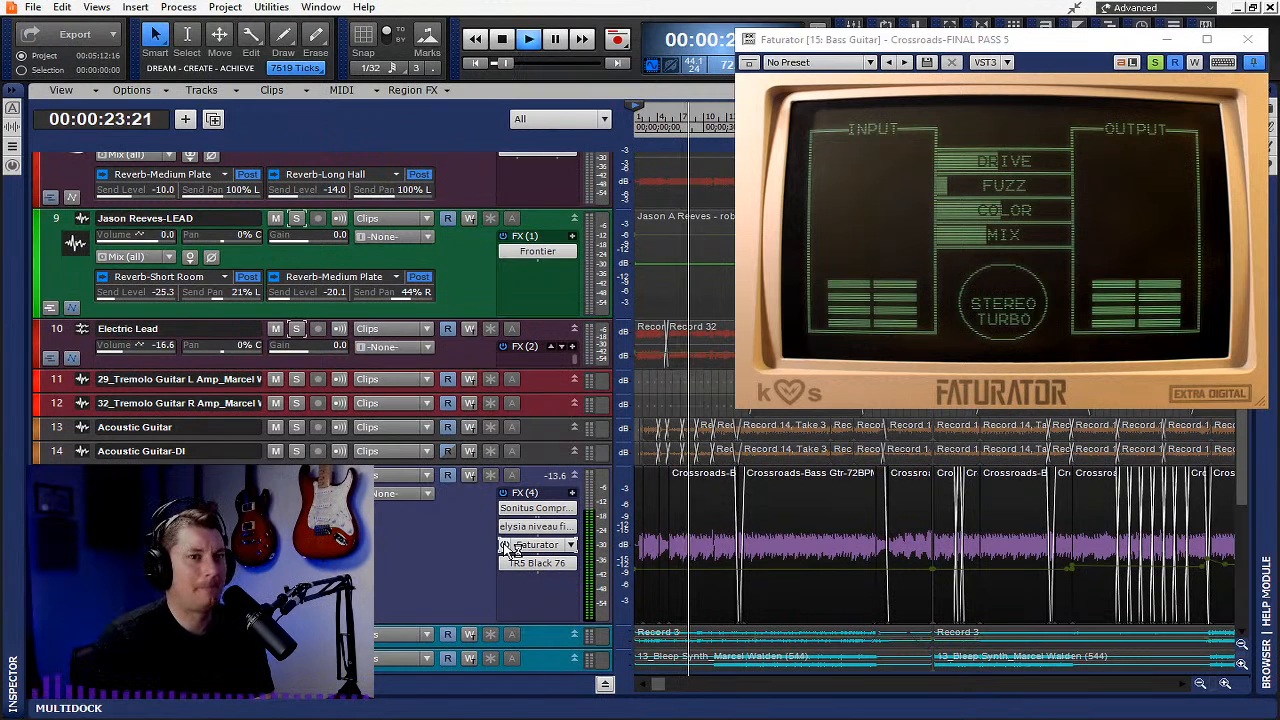
pyautogui.click(505, 545)
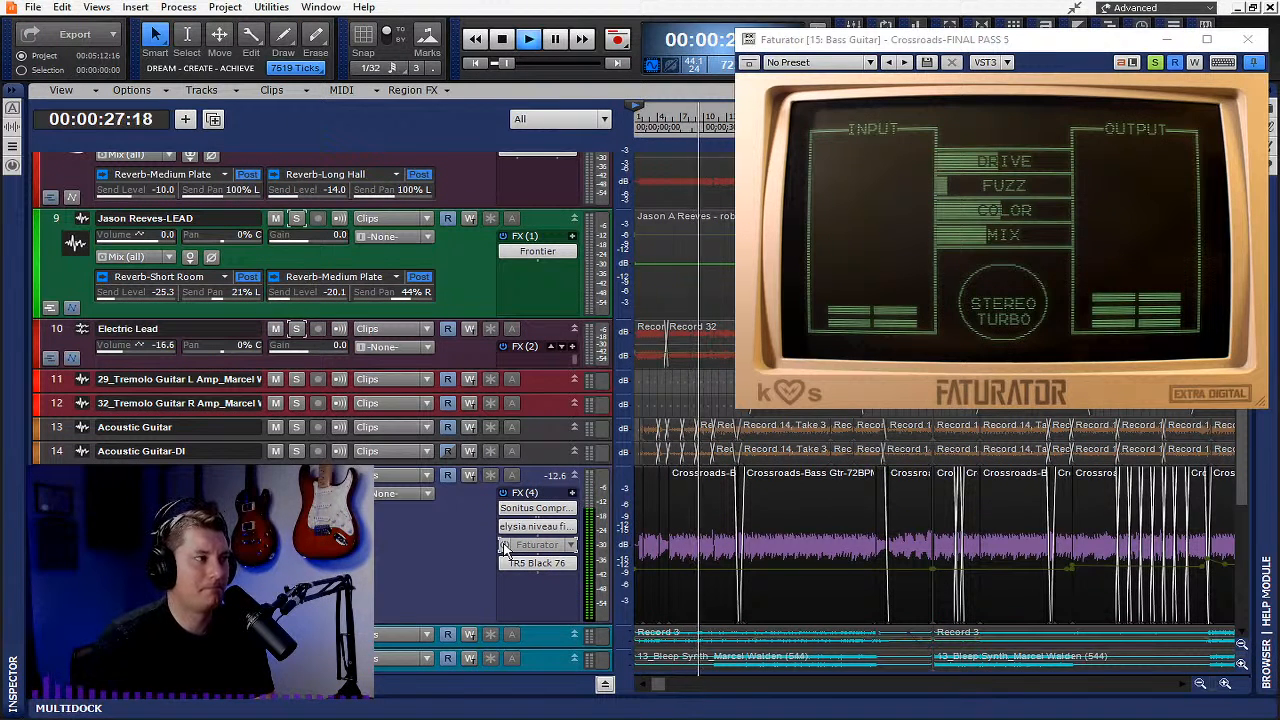
pyautogui.press('space')
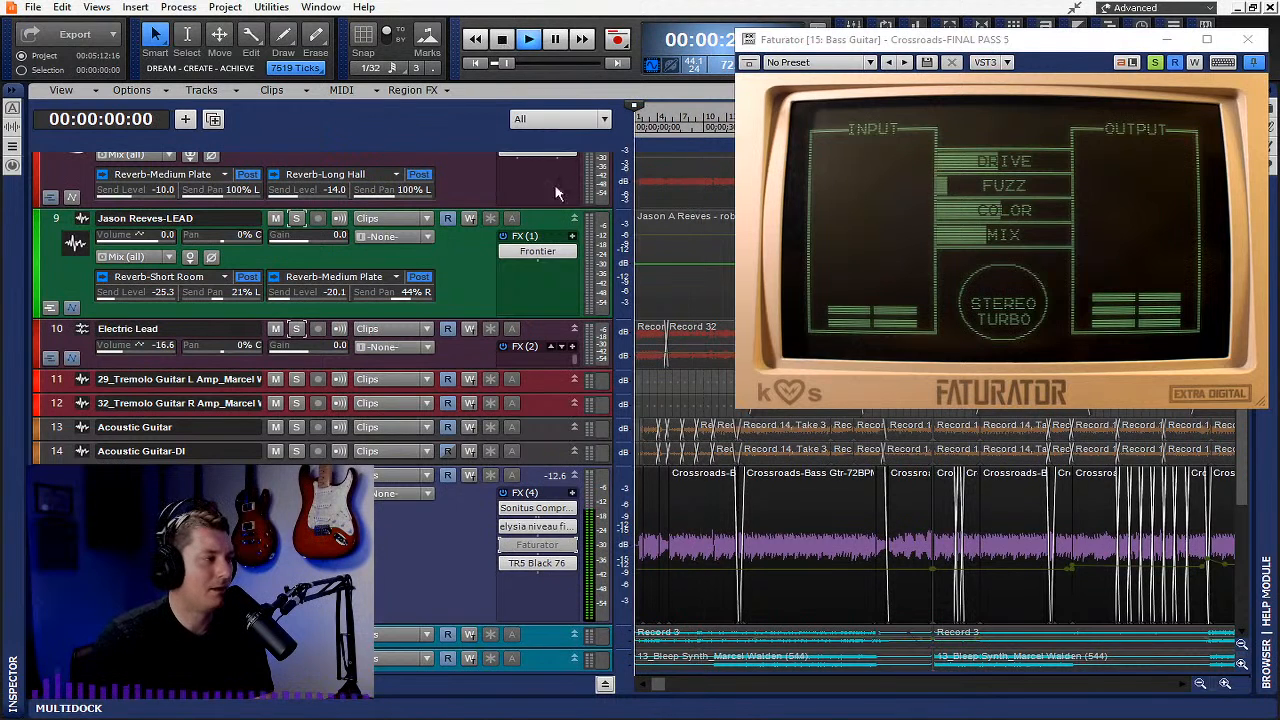
pyautogui.click(505, 545)
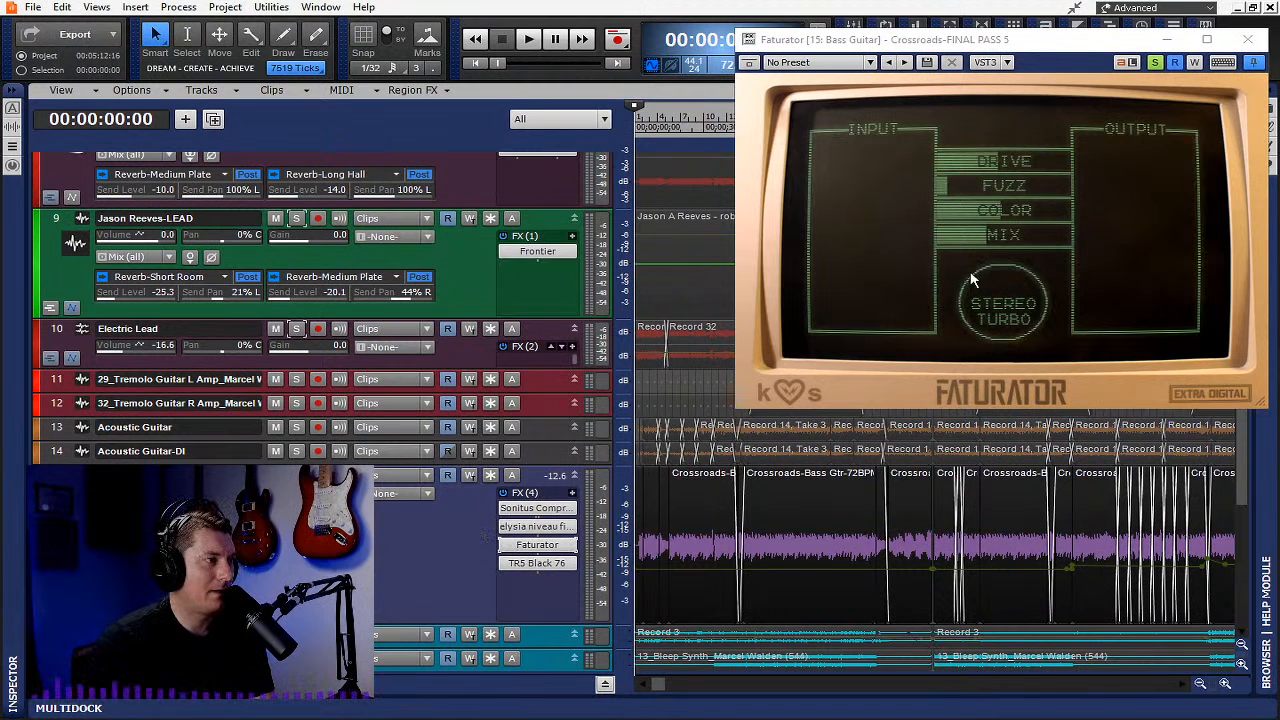
# Close the Faturator window and reduce the height of the Bass Guitar track
pyautogui.moveTo(1061, 47); pyautogui.dragTo(1007, 78)
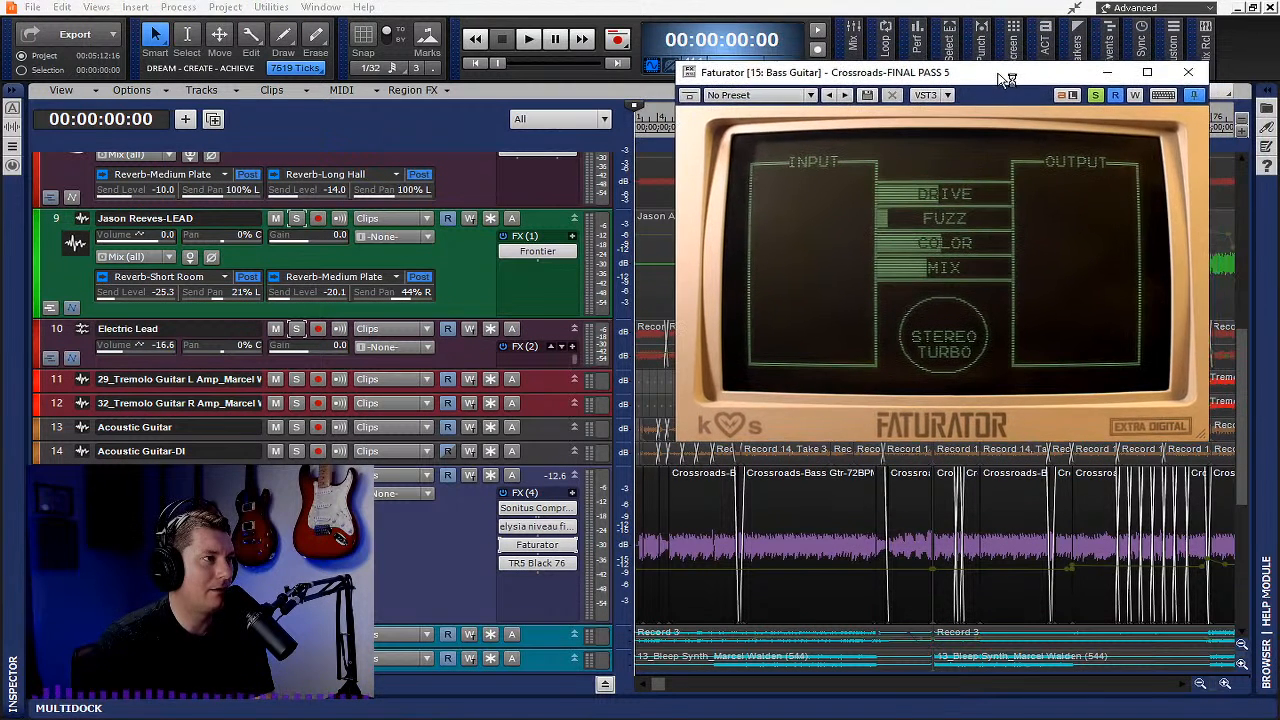
pyautogui.click(1196, 76)
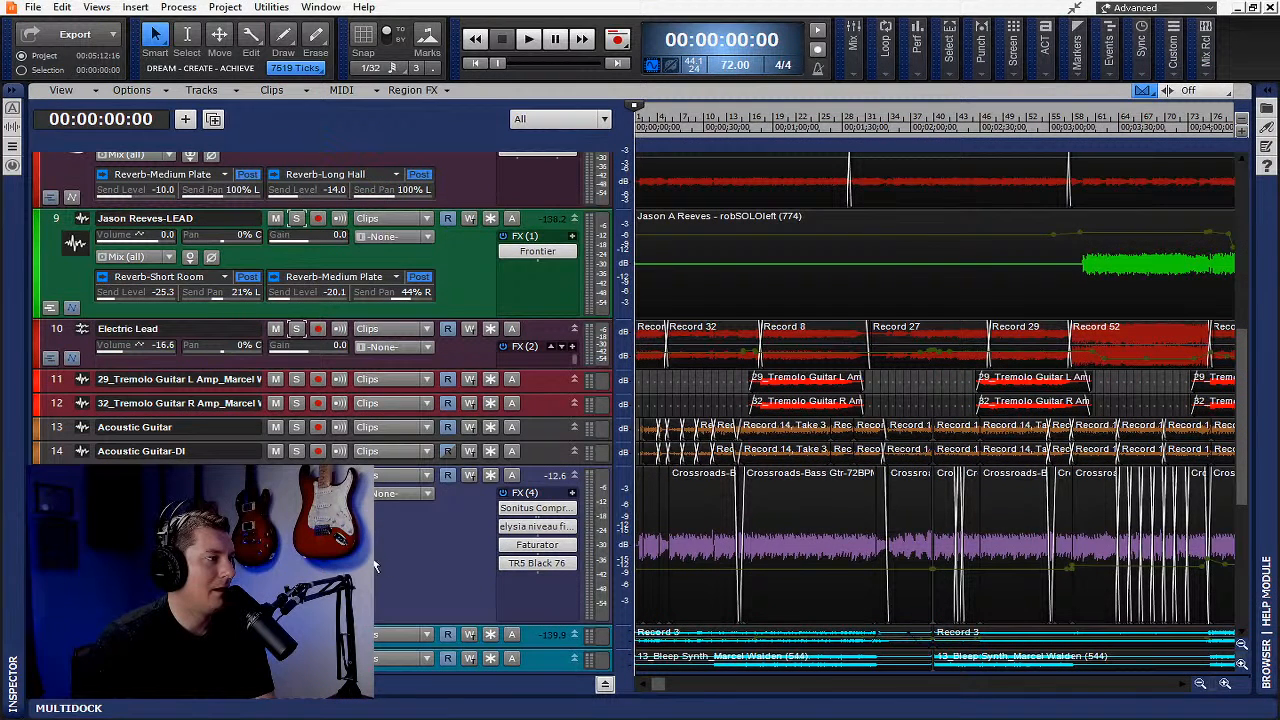
pyautogui.moveTo(543, 599); pyautogui.dragTo(543, 506)
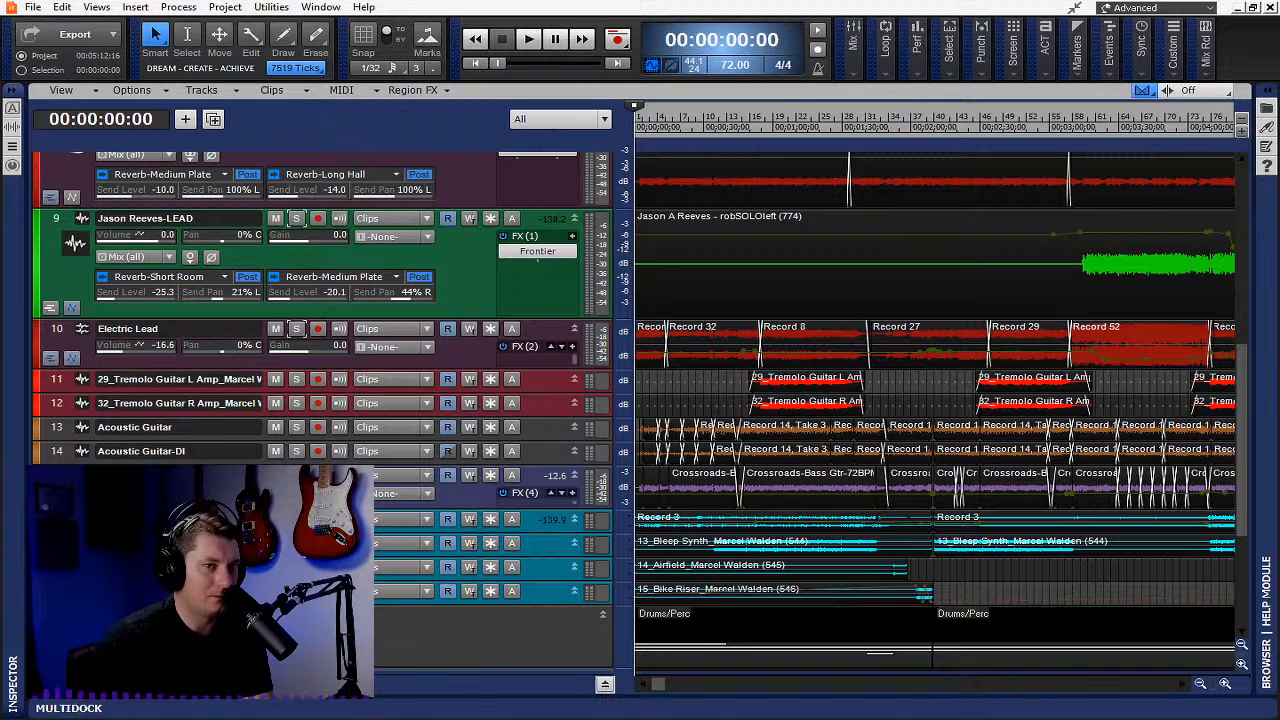
# Open the Lead Vocals track's VX-64 Vocal Strip, move its window clear of the track names and show the compander curve
pyautogui.scroll(5, 1016, 300)
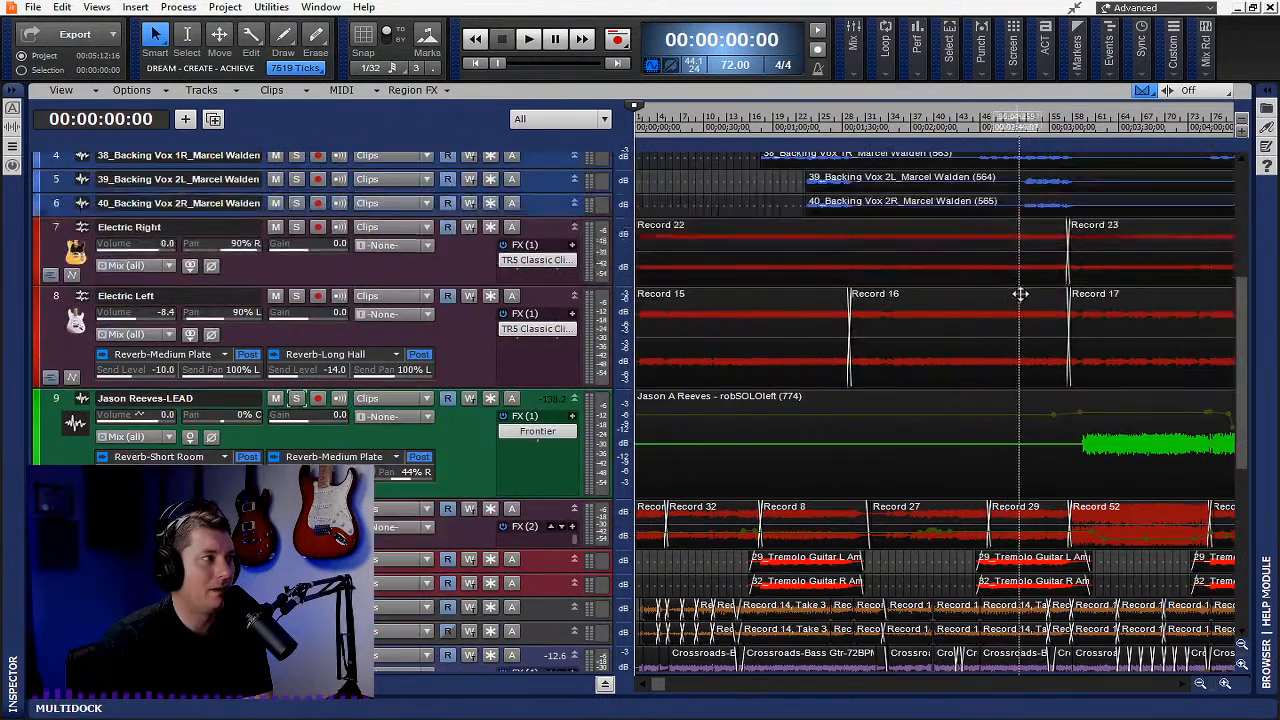
pyautogui.scroll(3, 1021, 293)
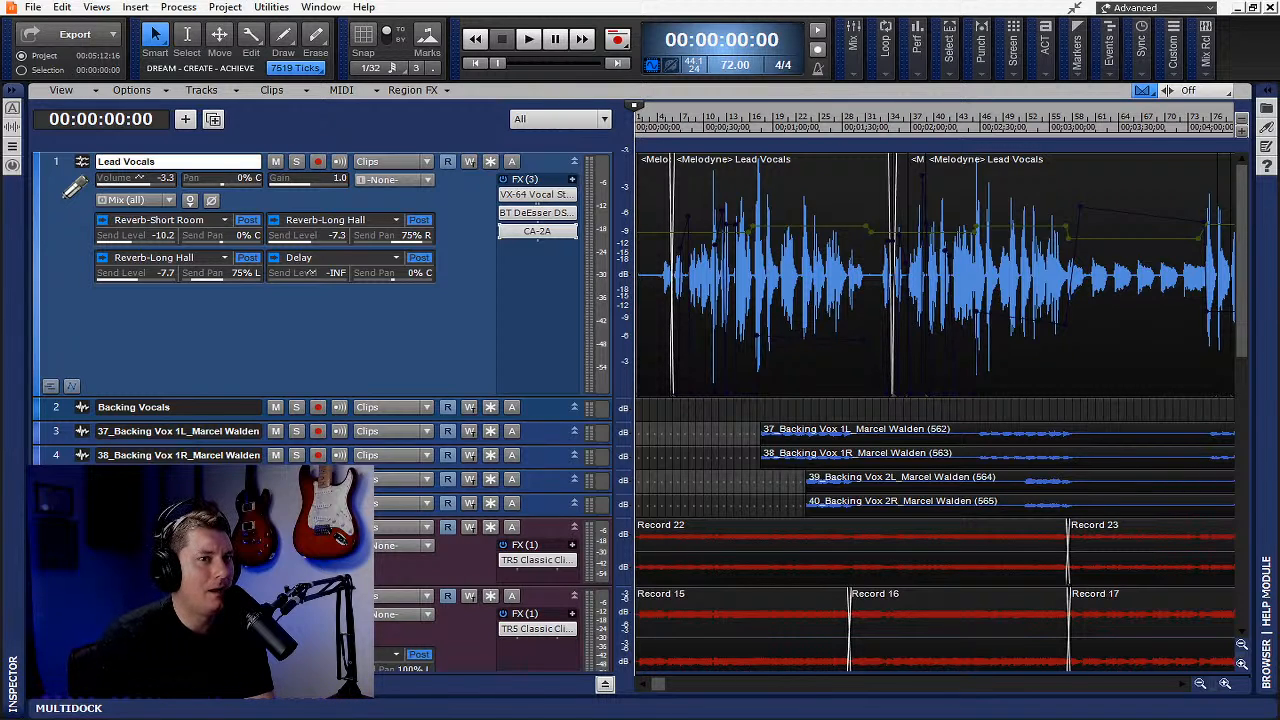
pyautogui.doubleClick(540, 195)
pyautogui.moveTo(1034, 77); pyautogui.dragTo(742, 88)
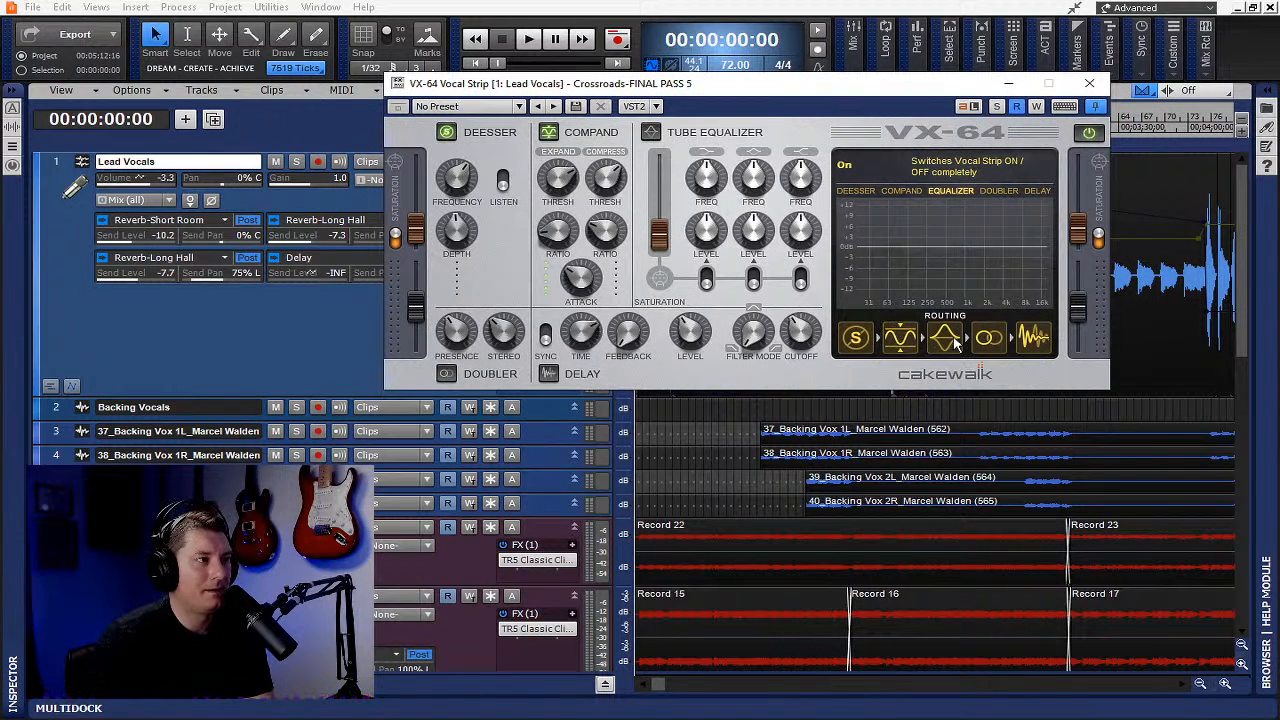
pyautogui.click(903, 340)
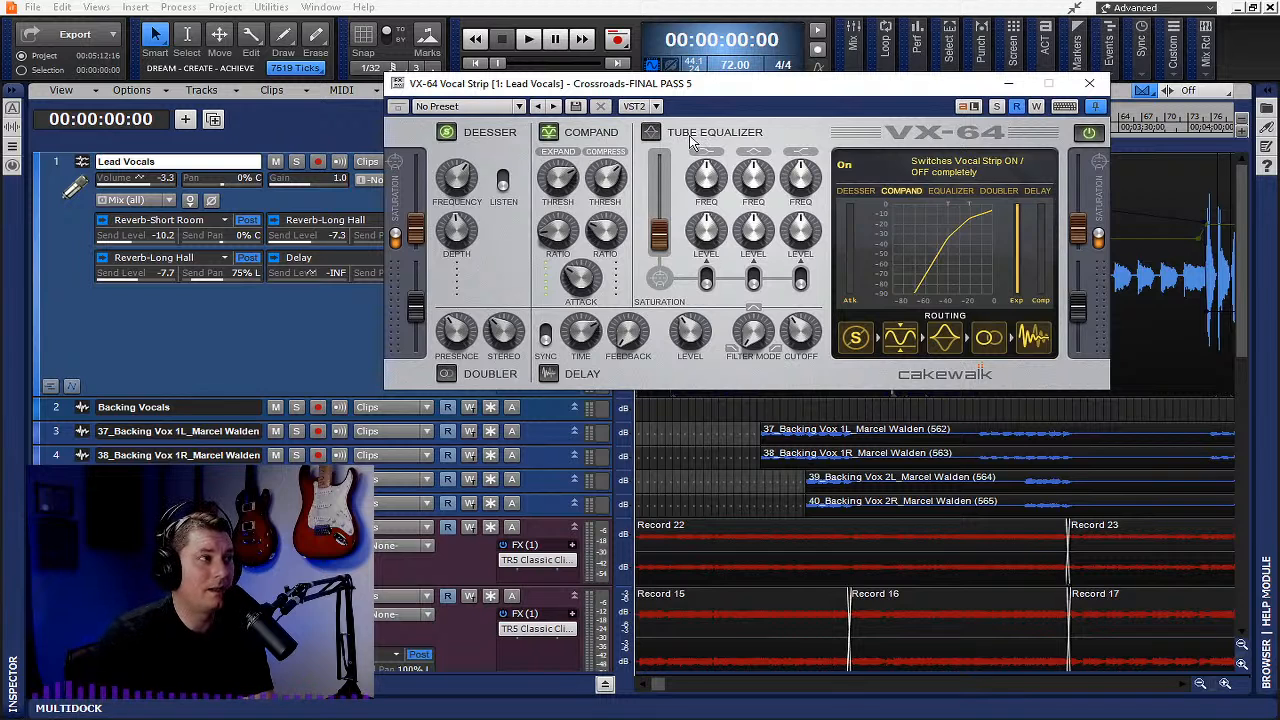
# Try placing the equalizer before the compander in the VX-64 routing, restore the original order and close the plug-in
pyautogui.moveTo(945, 340); pyautogui.dragTo(910, 348)
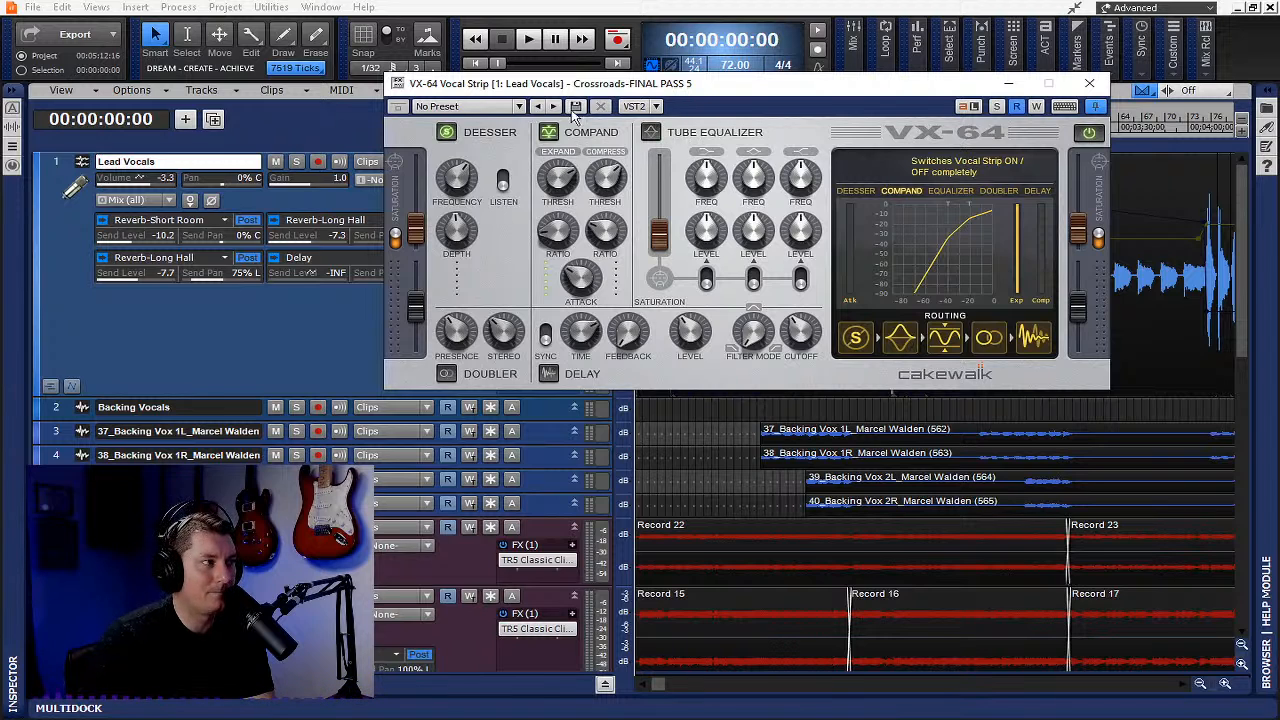
pyautogui.moveTo(899, 338); pyautogui.dragTo(943, 343)
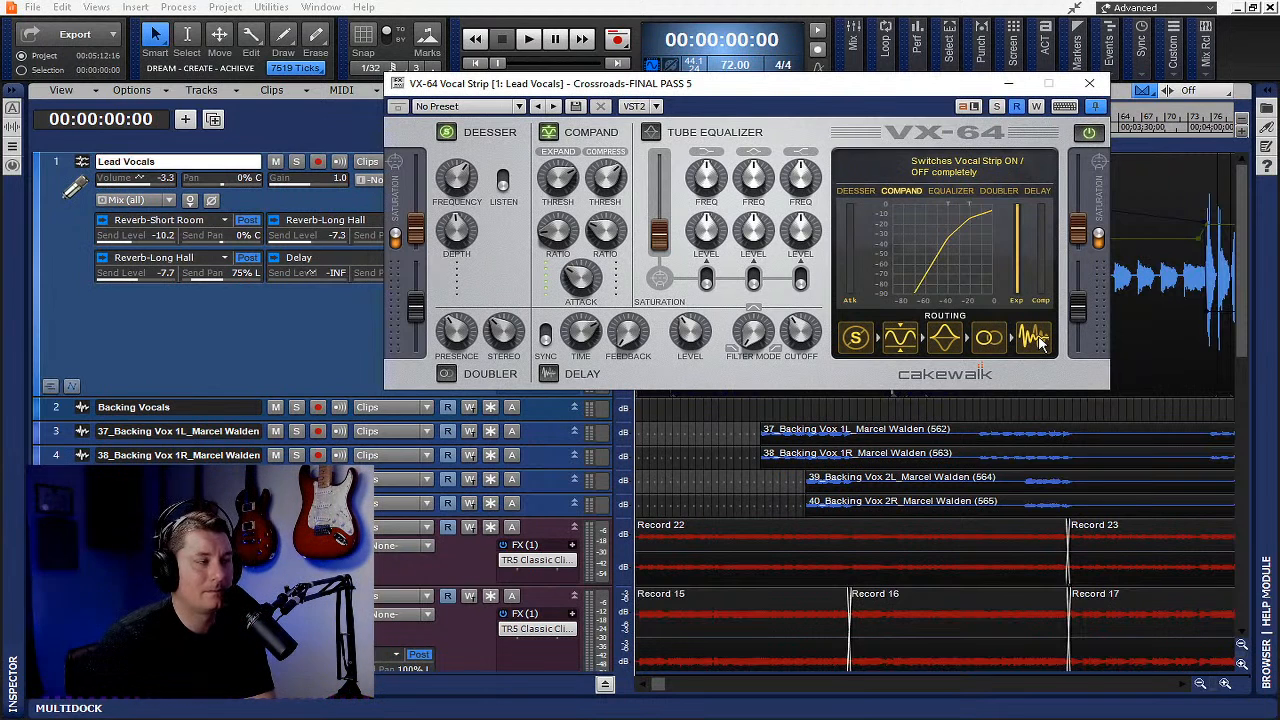
pyautogui.click(1102, 69)
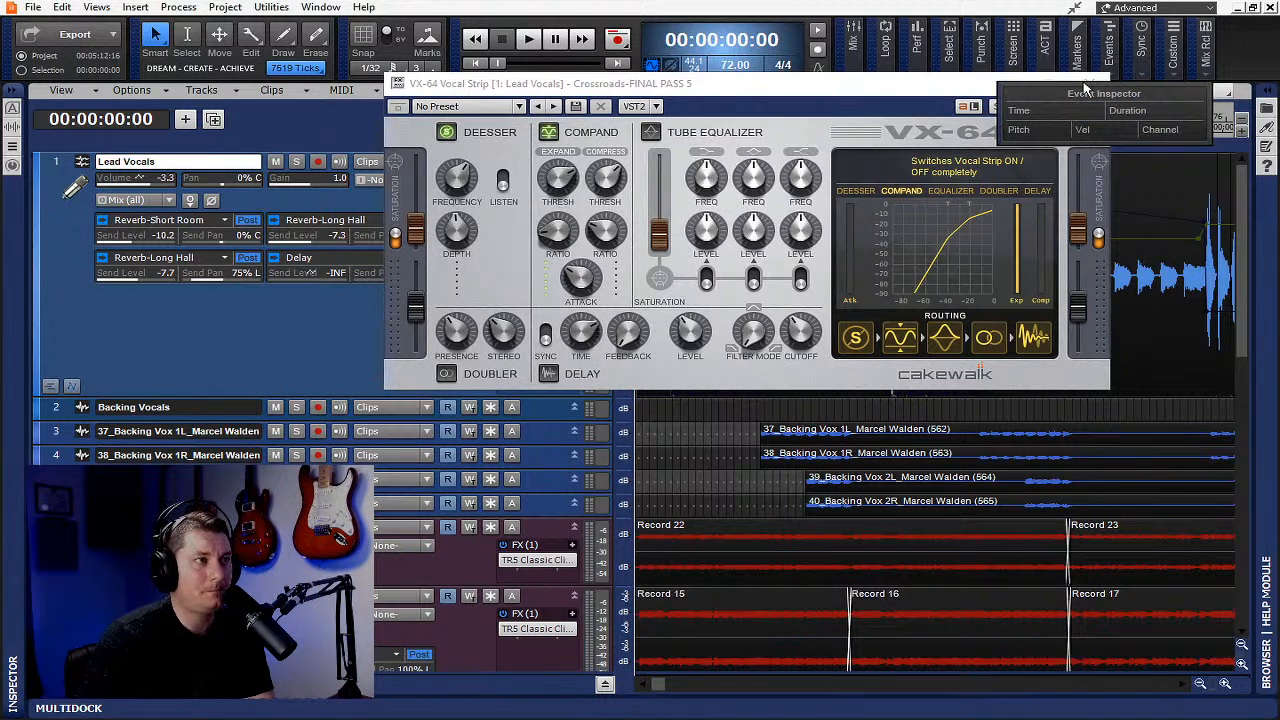
pyautogui.click(1098, 86)
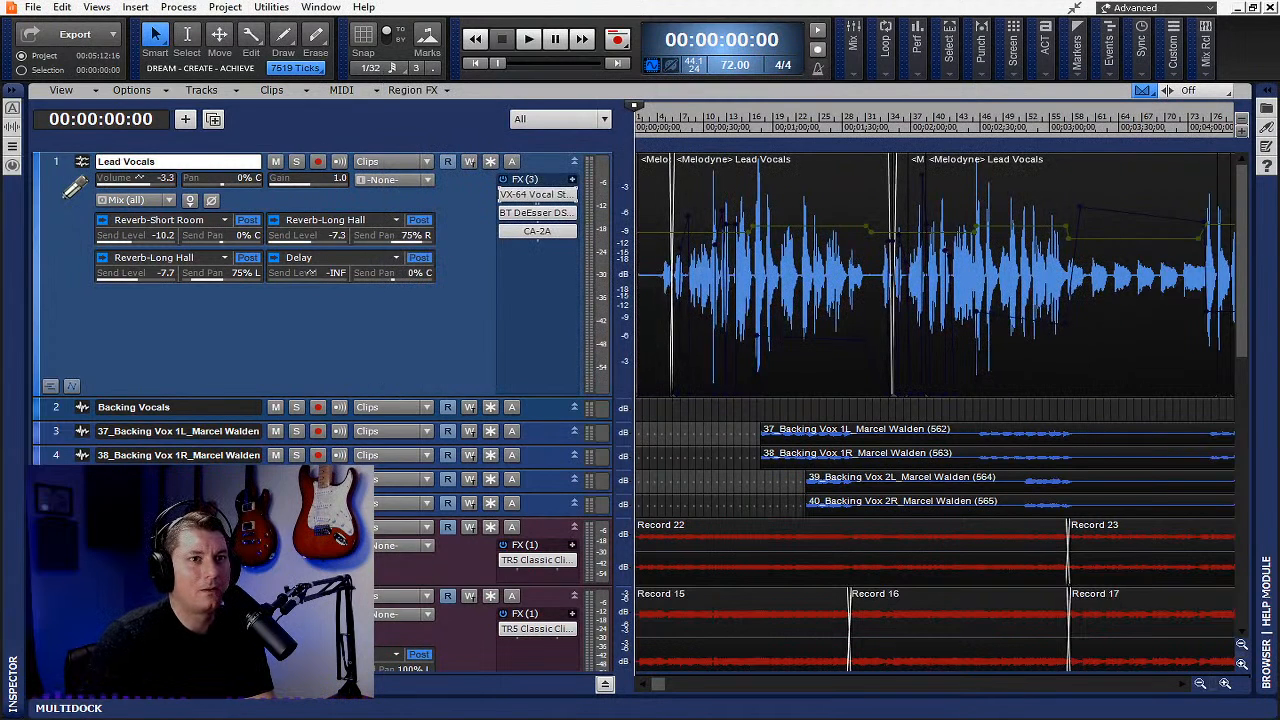
# Examine the Lead Vocals track's ProChannel equalizer in the enlarged QuadCurve display, close it and collapse the inspector
pyautogui.click(56, 162)
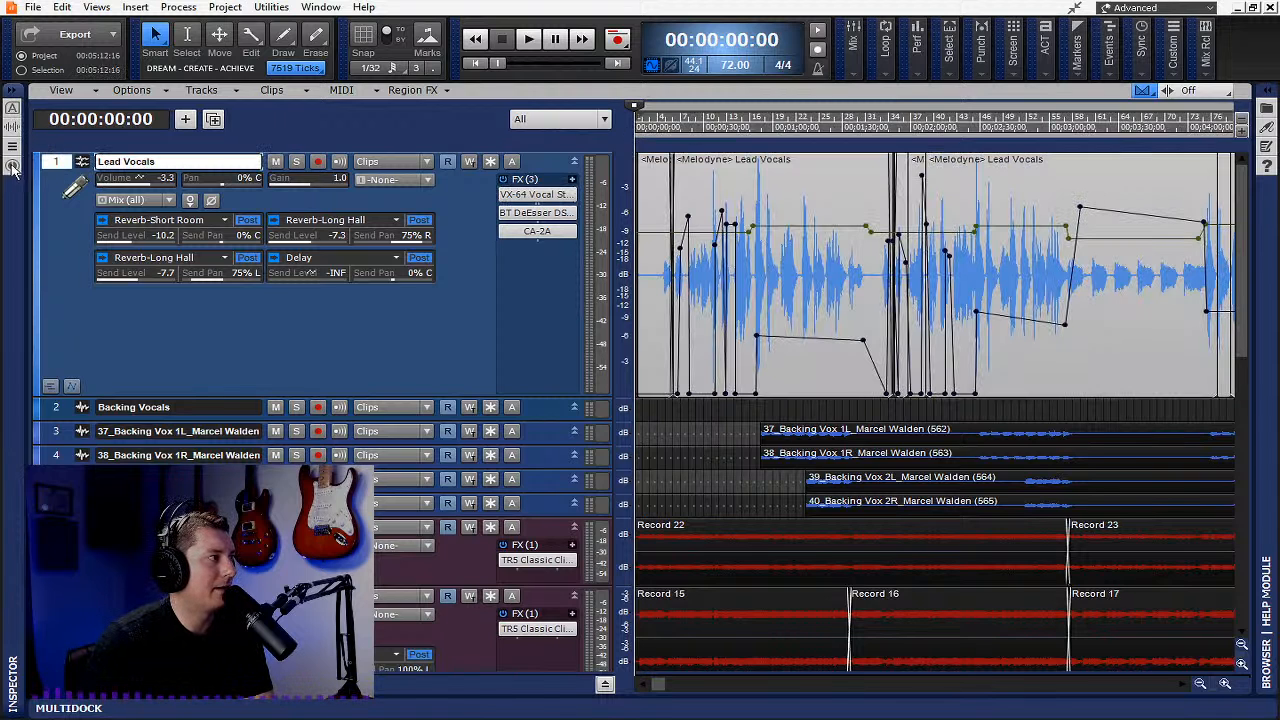
pyautogui.click(12, 165)
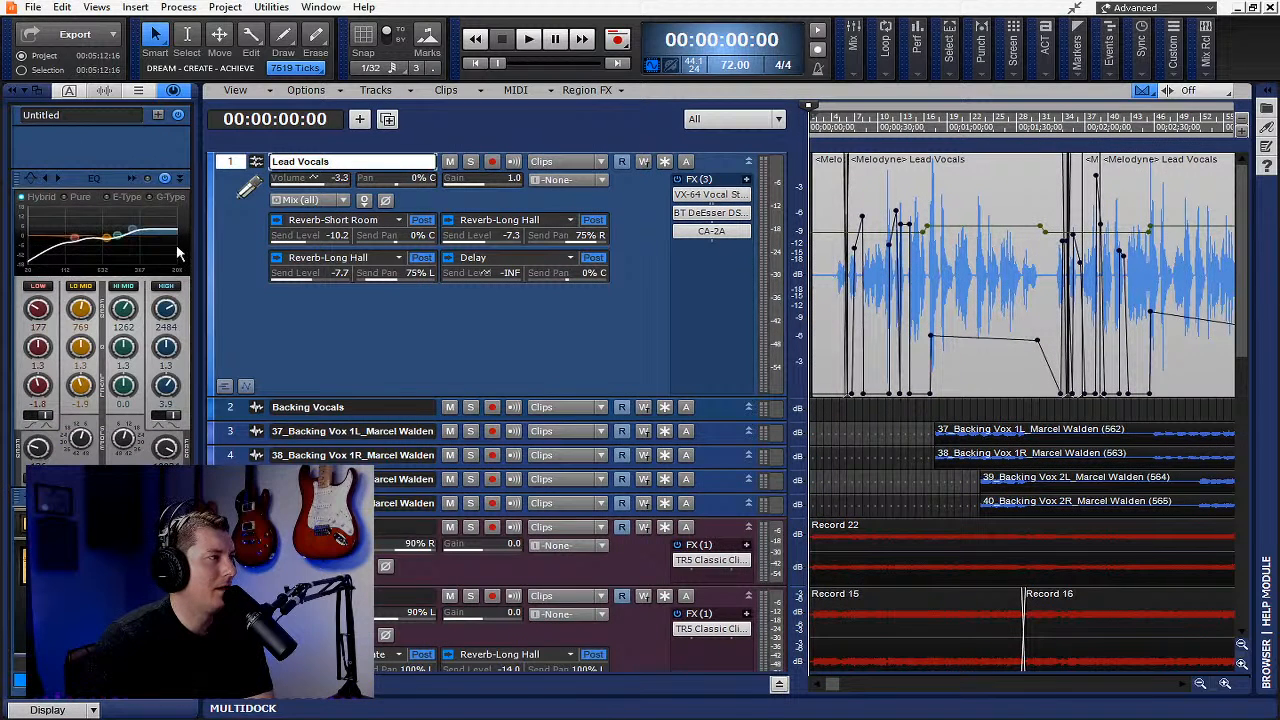
pyautogui.click(132, 184)
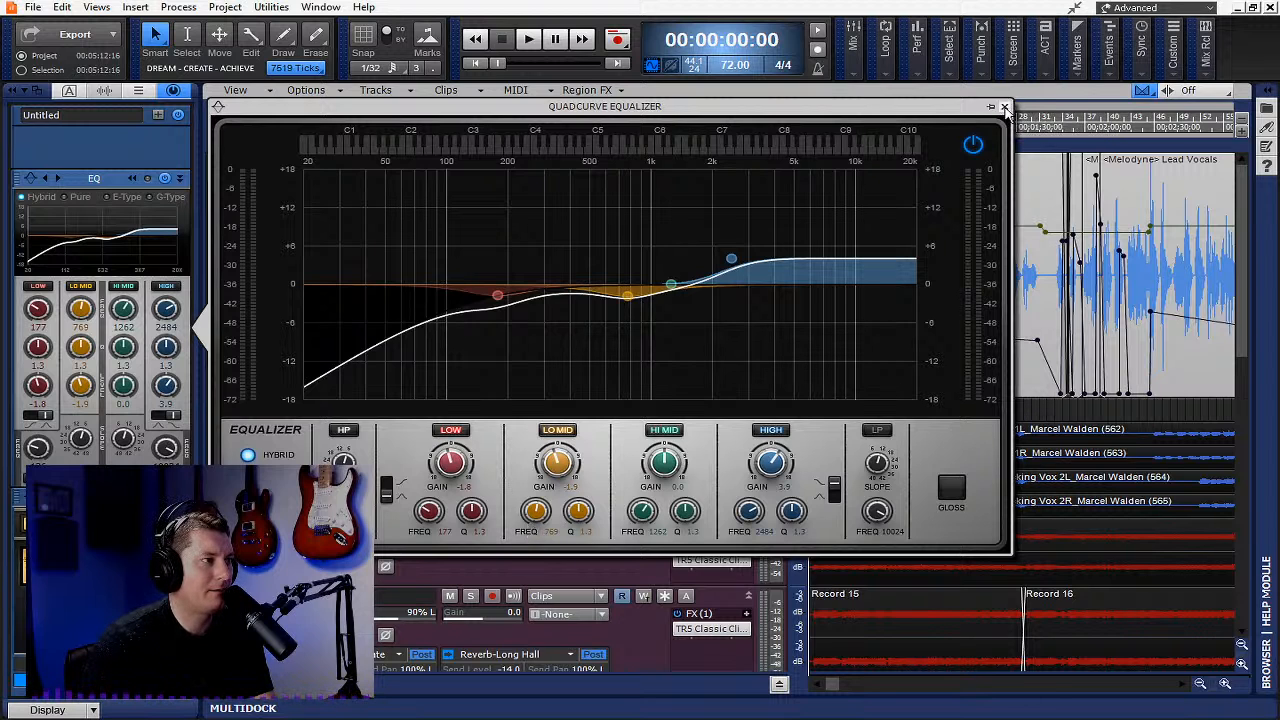
pyautogui.click(1005, 108)
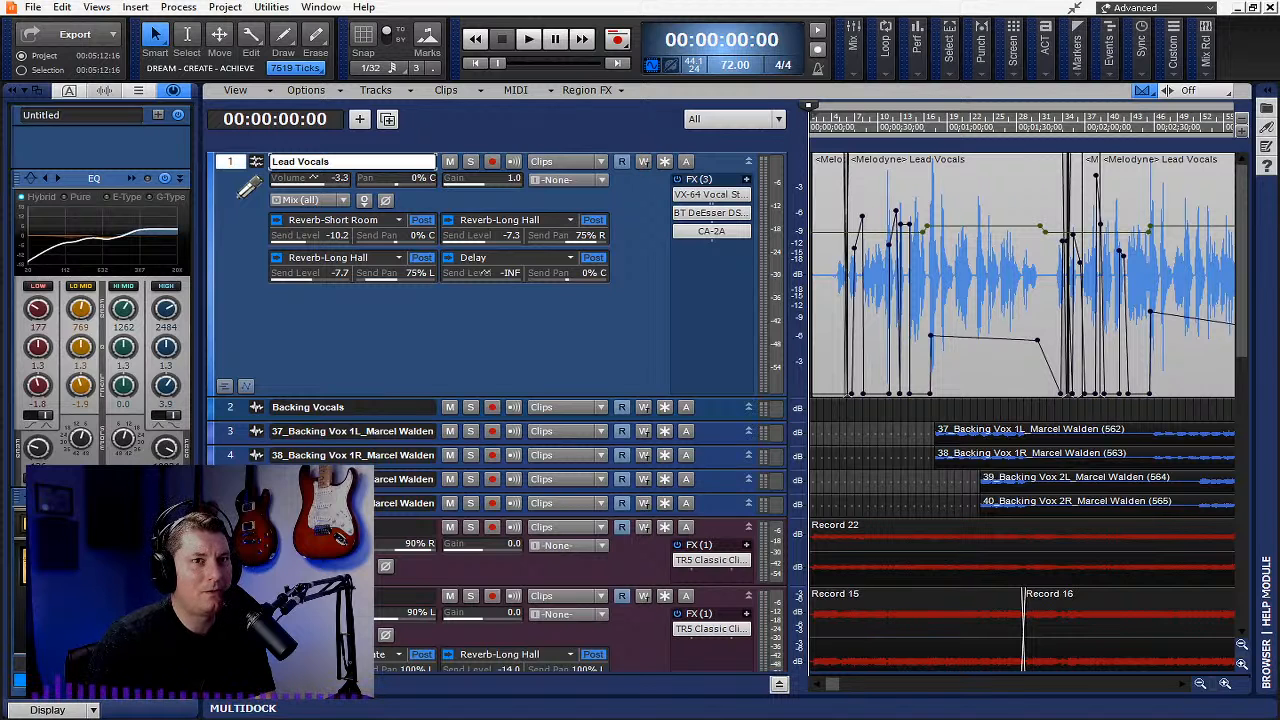
pyautogui.click(14, 92)
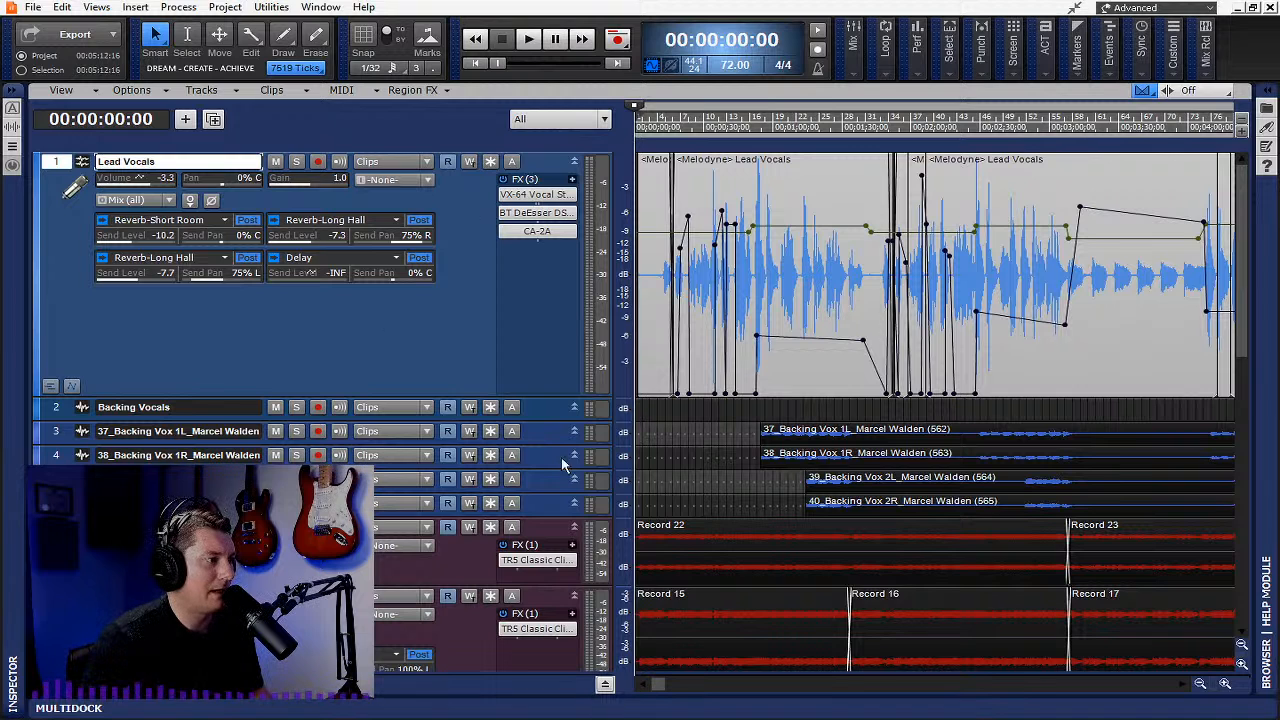
# Open the Console view and undock it into its own full-screen window
pyautogui.click(108, 8)
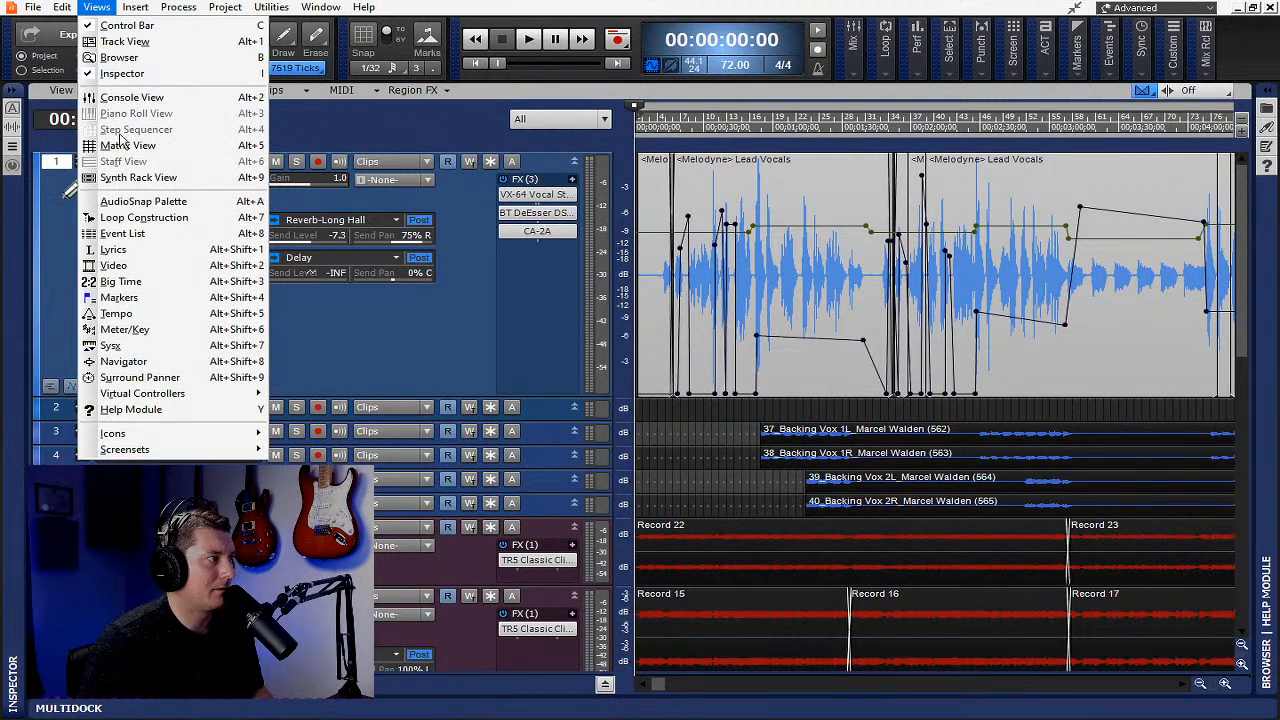
pyautogui.press('Escape')
pyautogui.hotkey('alt', '2')
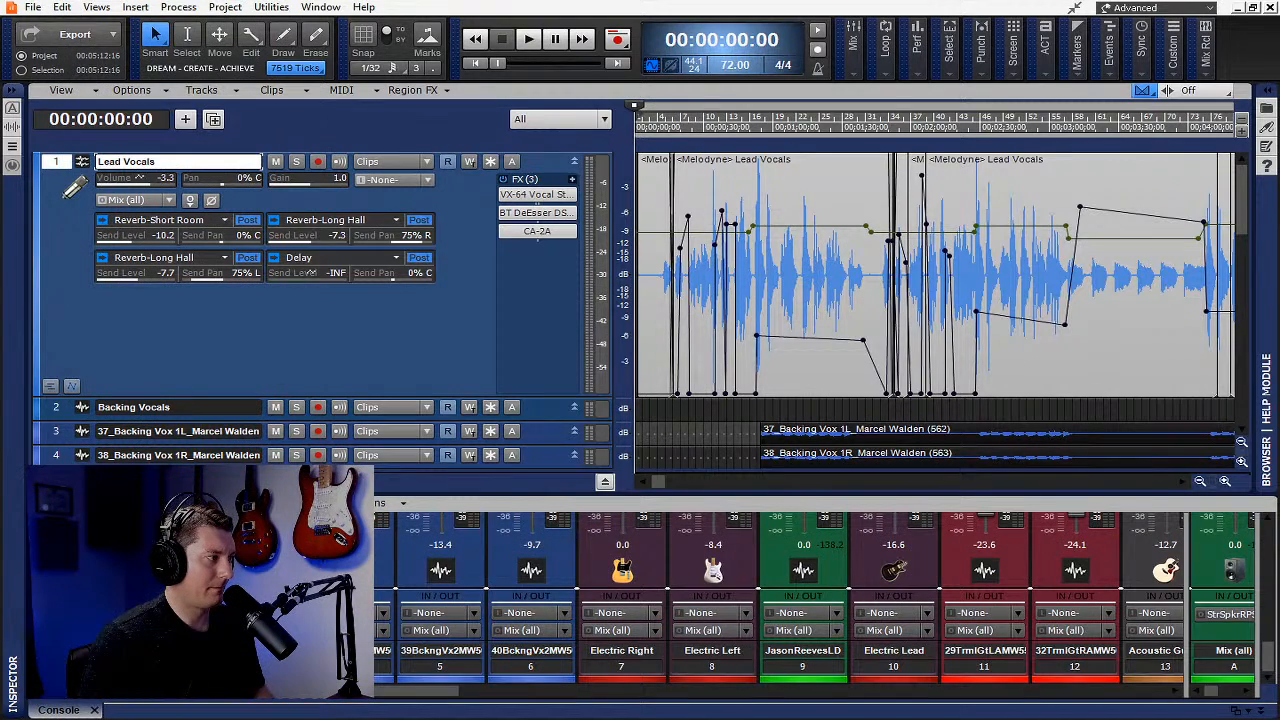
pyautogui.moveTo(59, 711); pyautogui.dragTo(148, 3)
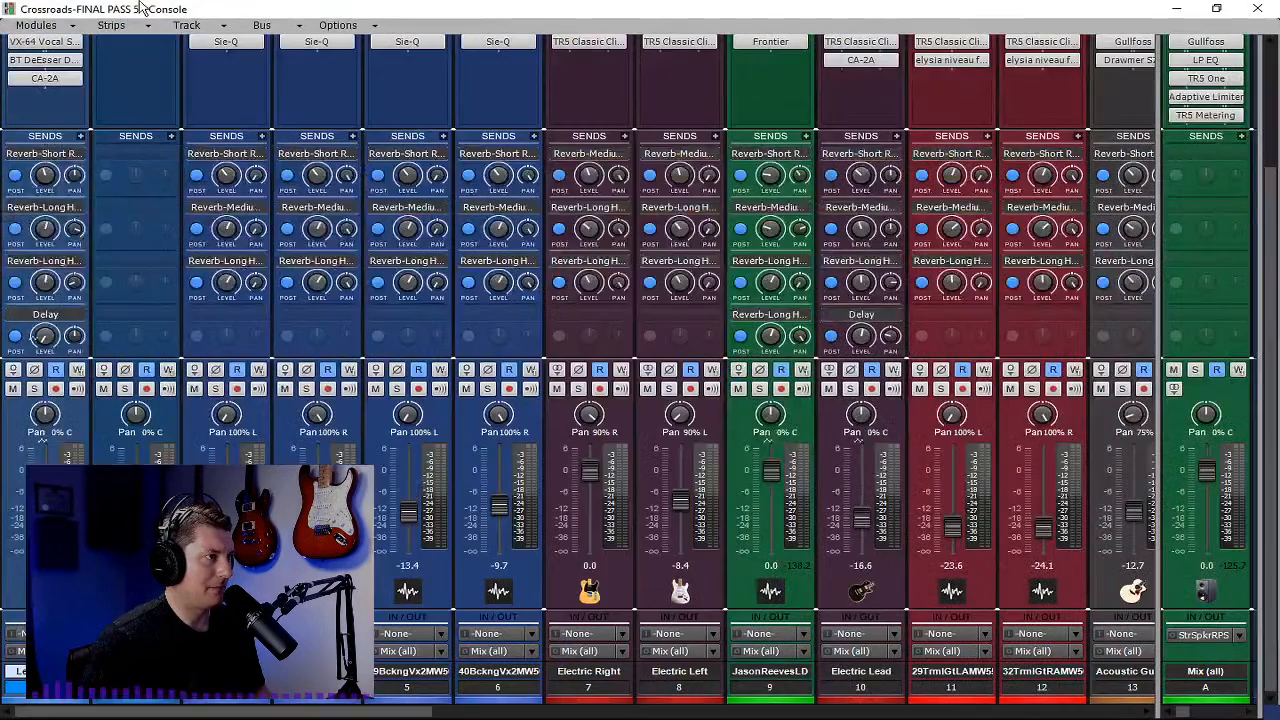
# Widen the console's bus section so all buses from Mix (all) to Saturation show beside the first vocal tracks
pyautogui.moveTo(1158, 208); pyautogui.dragTo(322, 186)
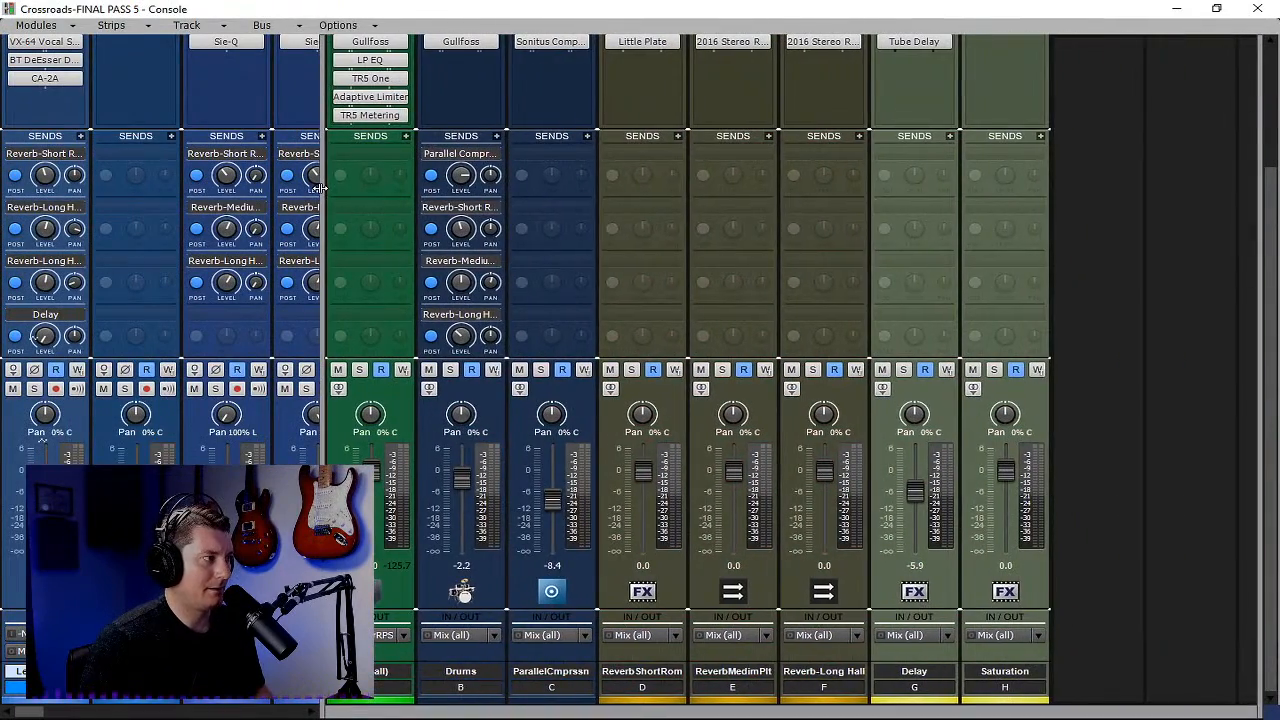
pyautogui.moveTo(321, 198); pyautogui.dragTo(521, 223)
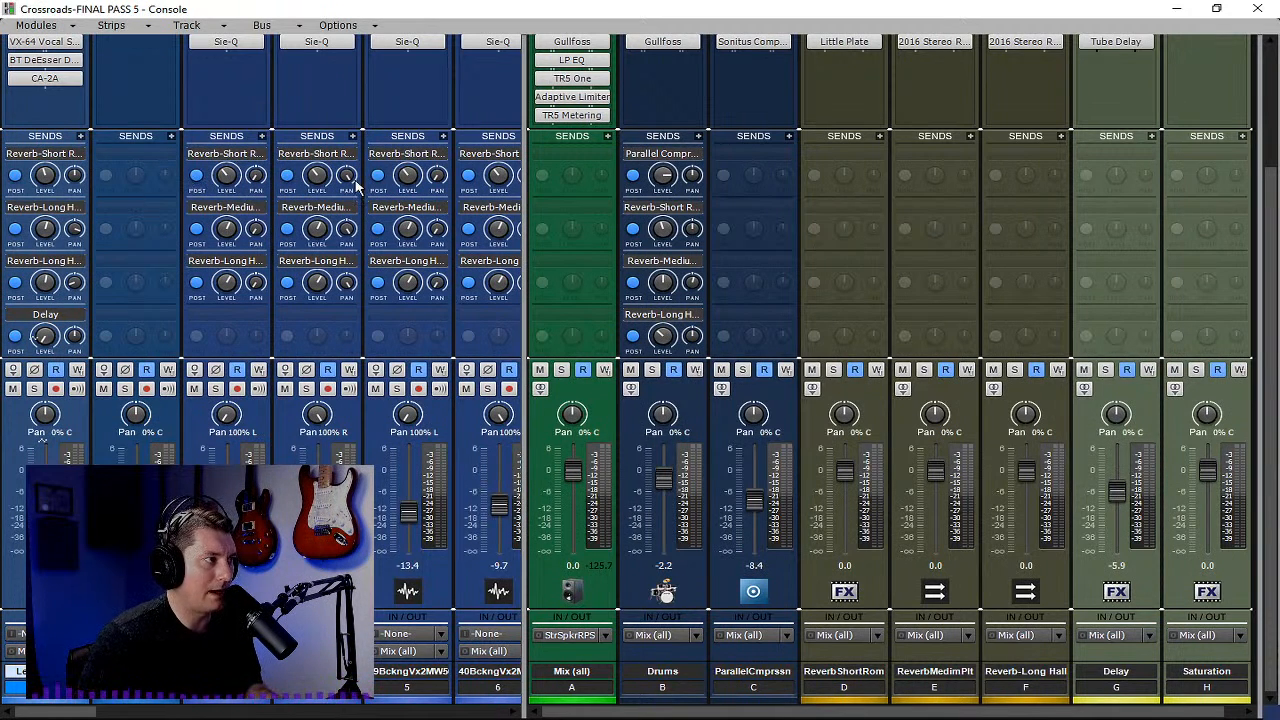
pyautogui.moveTo(356, 183)
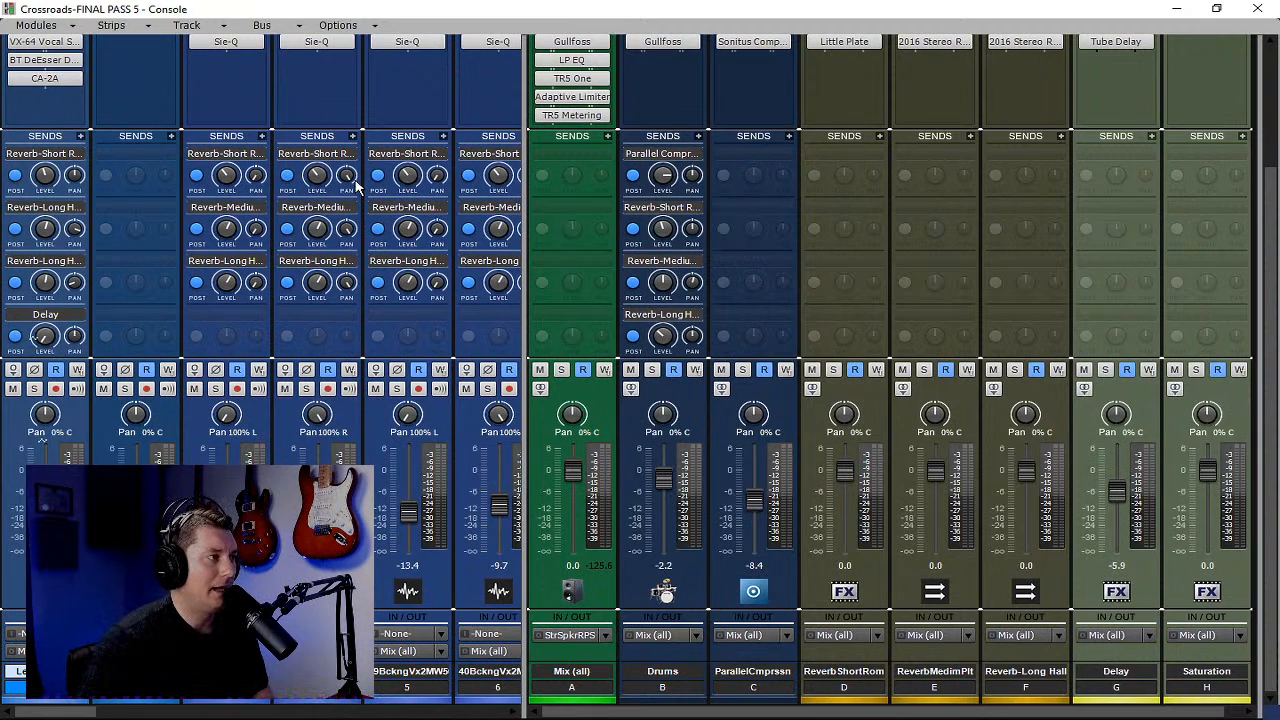
pyautogui.moveTo(525, 206); pyautogui.dragTo(486, 230)
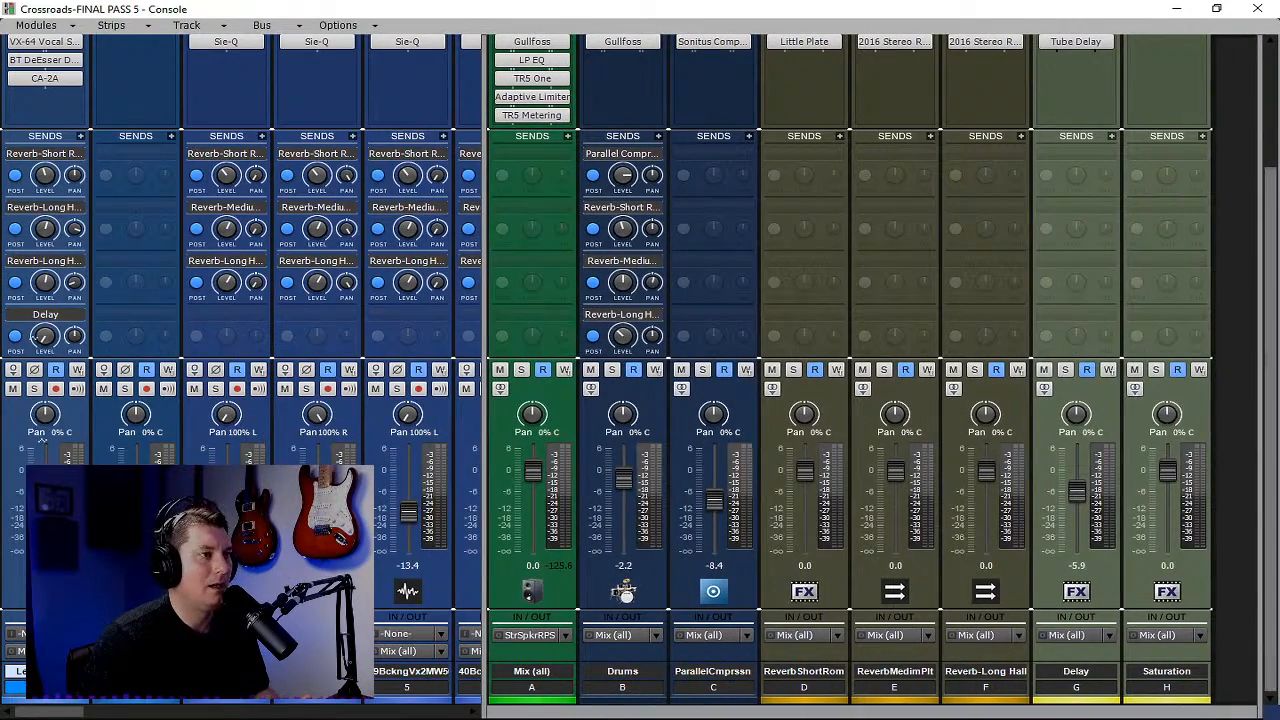
# Bring the console's ProChannel and effects sections into view and select the short room, medium plate and long hall reverb buses in turn
pyautogui.moveTo(1271, 234); pyautogui.dragTo(1276, 76)
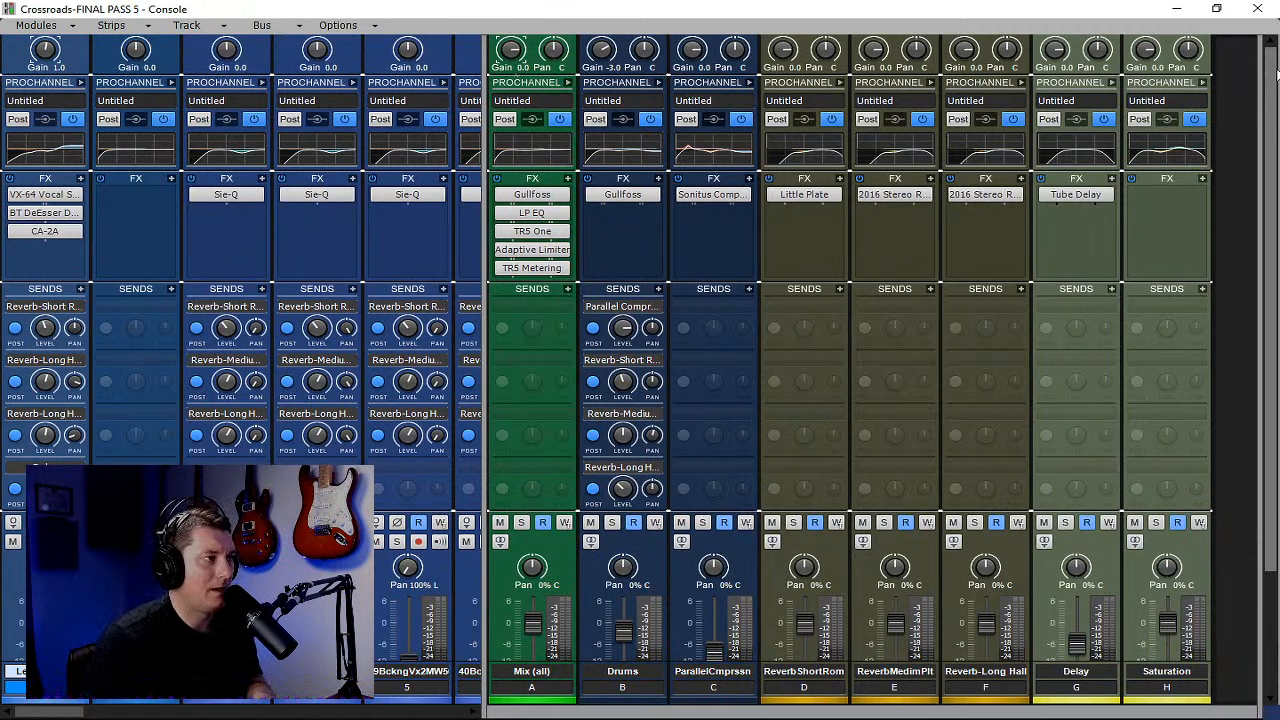
pyautogui.scroll(-1, 1038, 355)
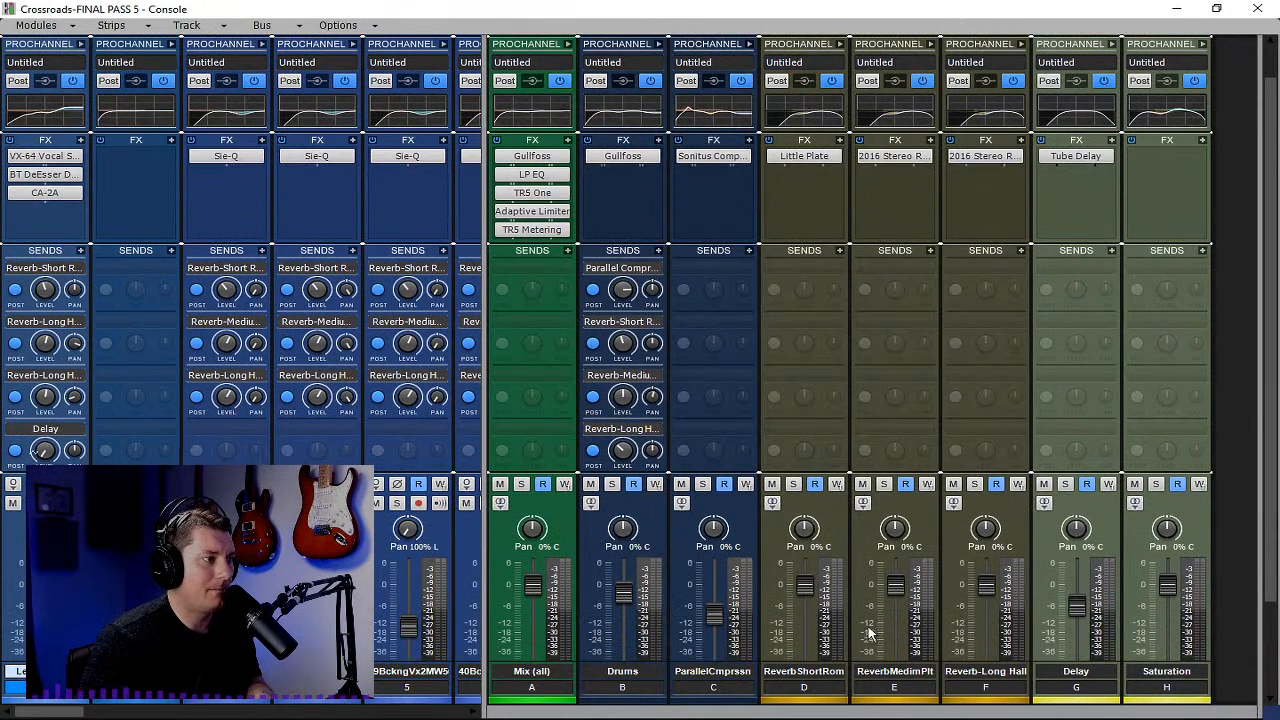
pyautogui.click(815, 688)
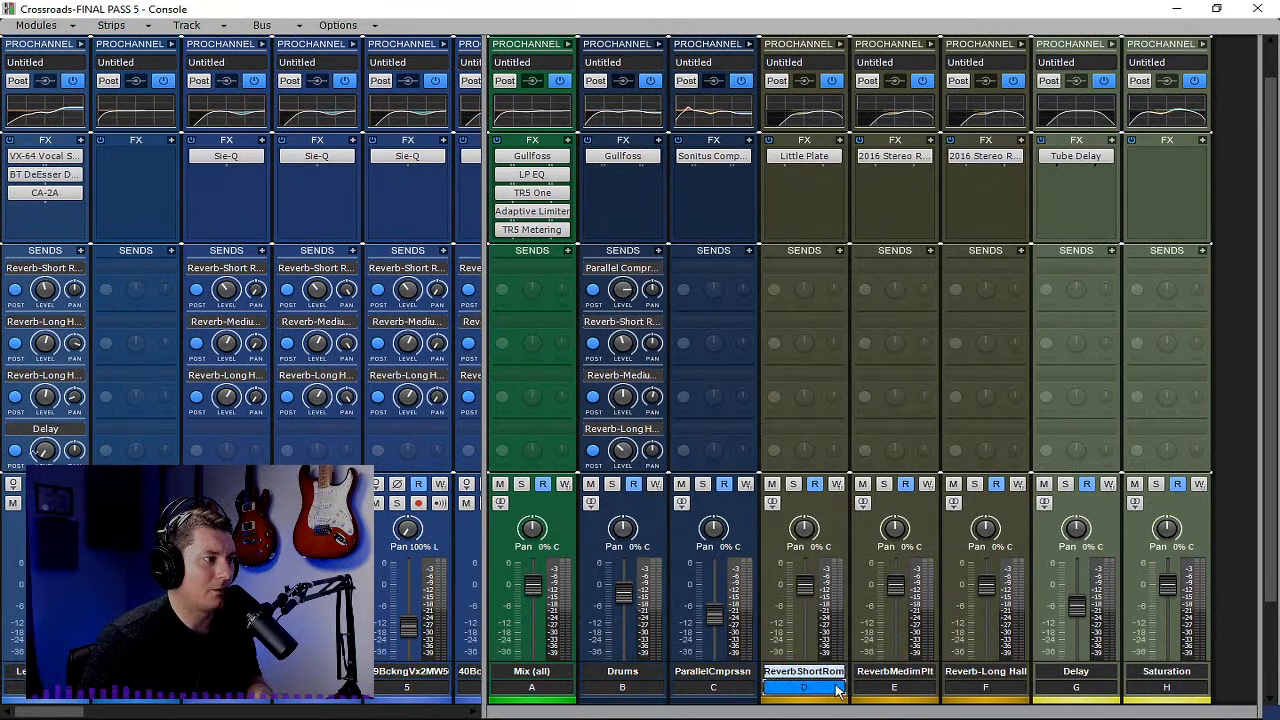
pyautogui.click(896, 688)
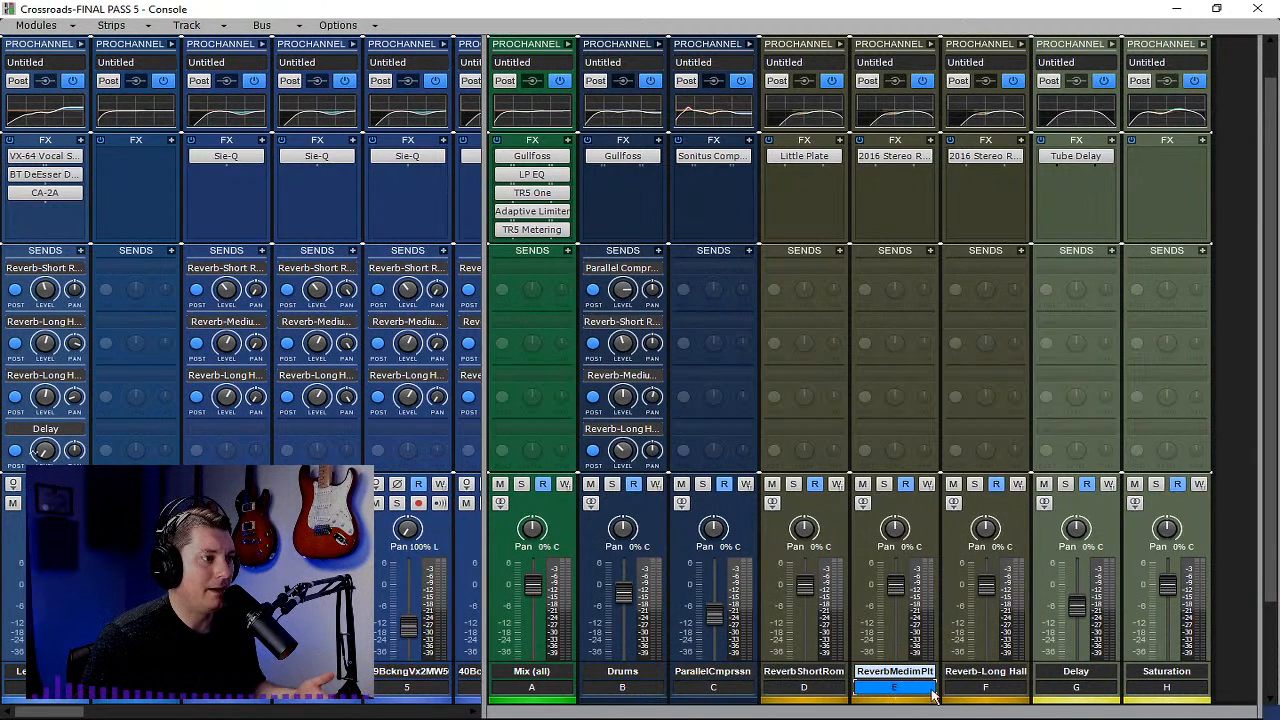
pyautogui.click(970, 690)
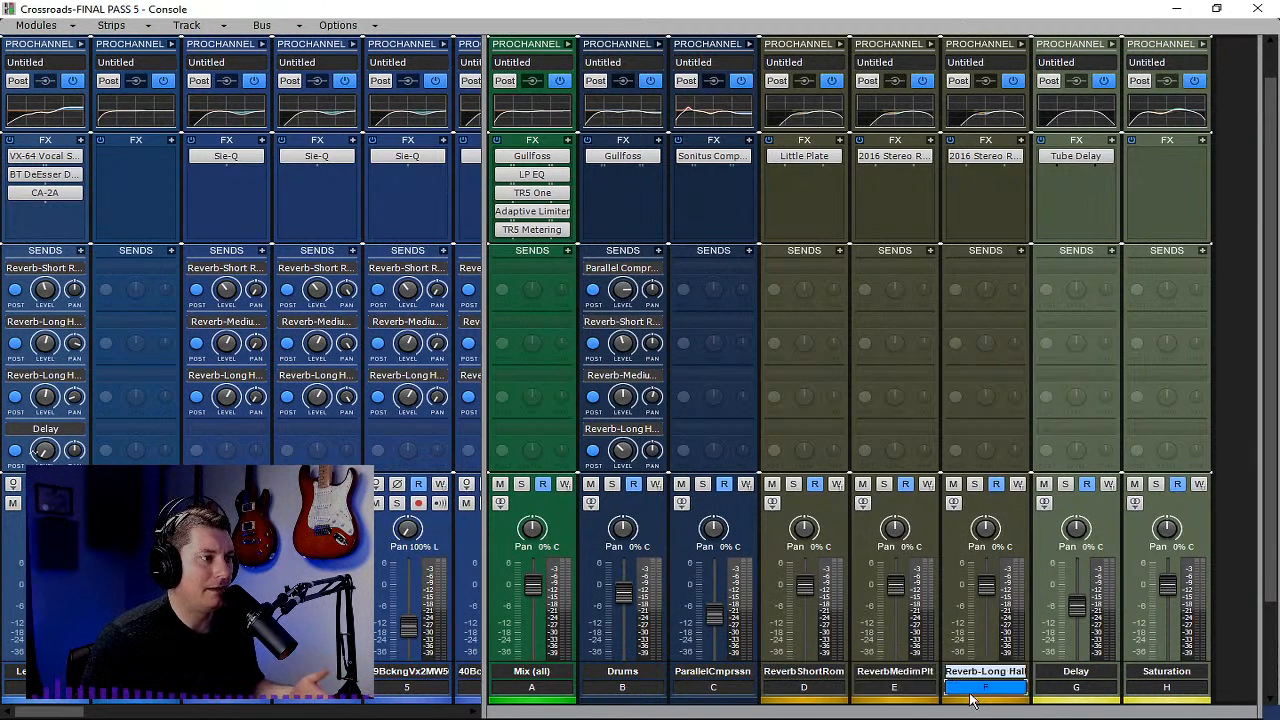
# Select the Delay, Saturation and short room reverb buses in turn and minimize the console window
pyautogui.click(1075, 689)
pyautogui.click(1183, 690)
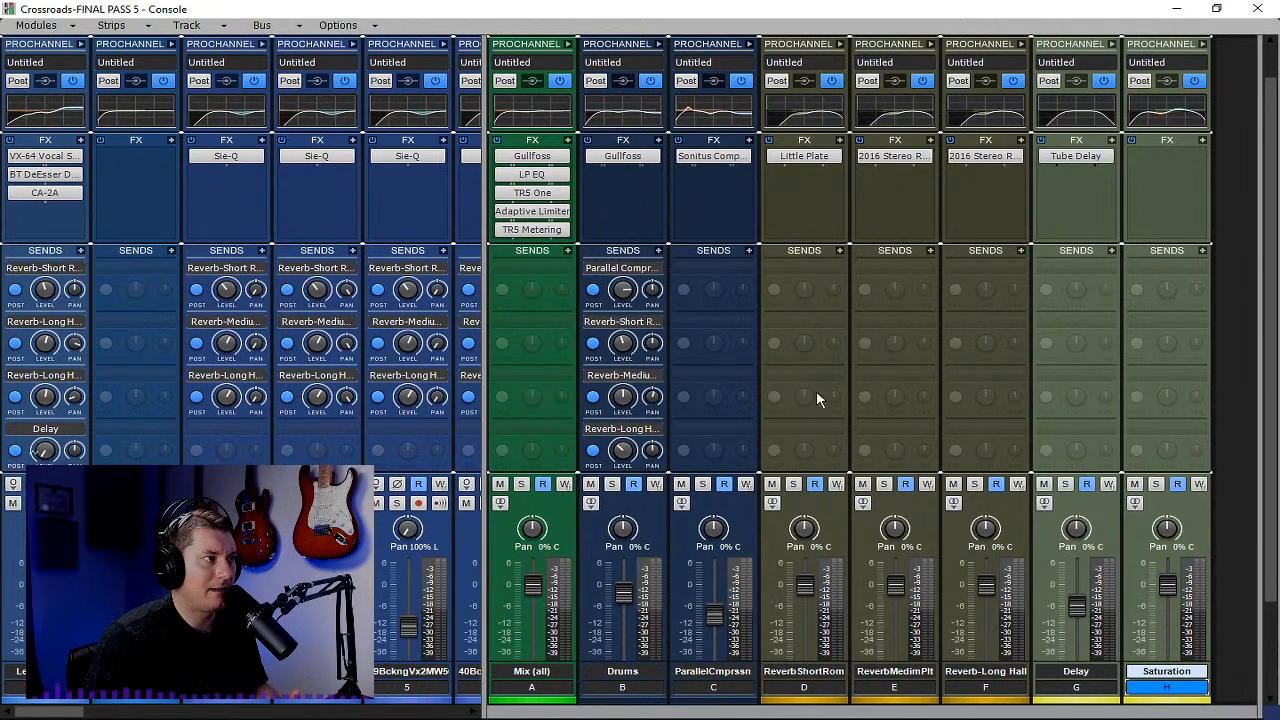
pyautogui.click(806, 671)
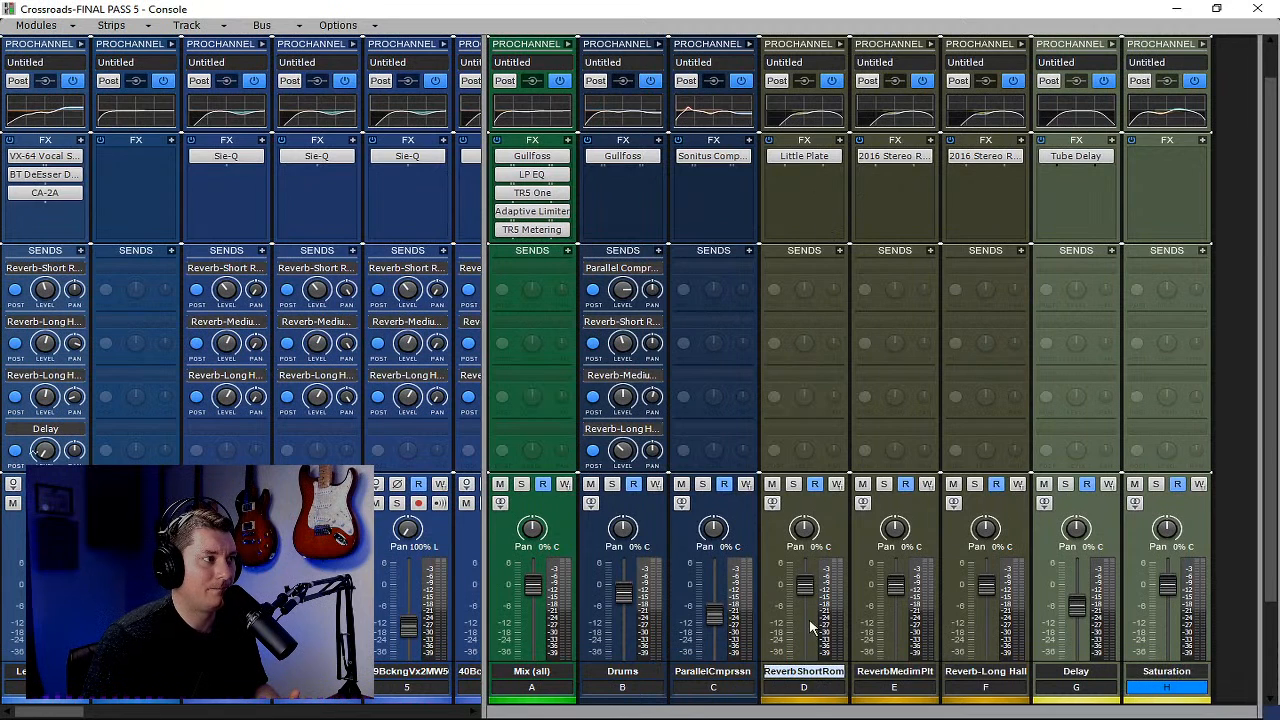
pyautogui.click(1180, 8)
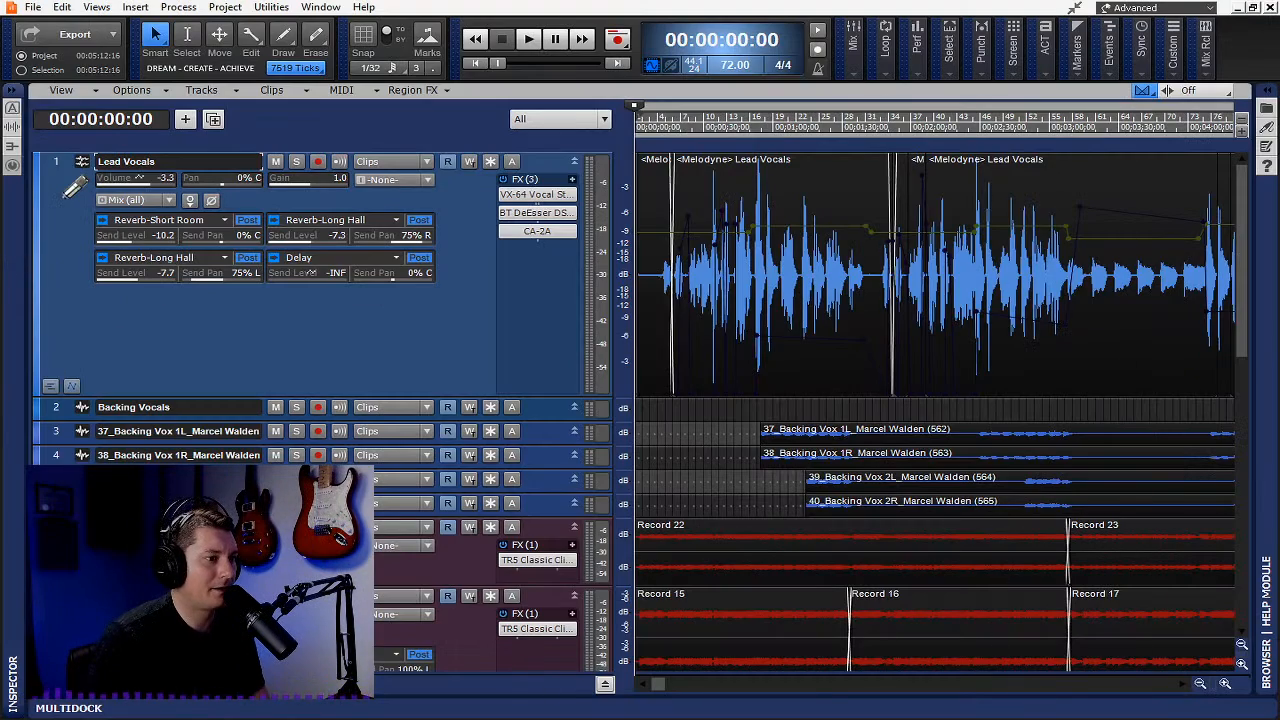
# Bring the Console view back, widen its bus section and examine the bus faders and output routings
pyautogui.hotkey('alt', '2')
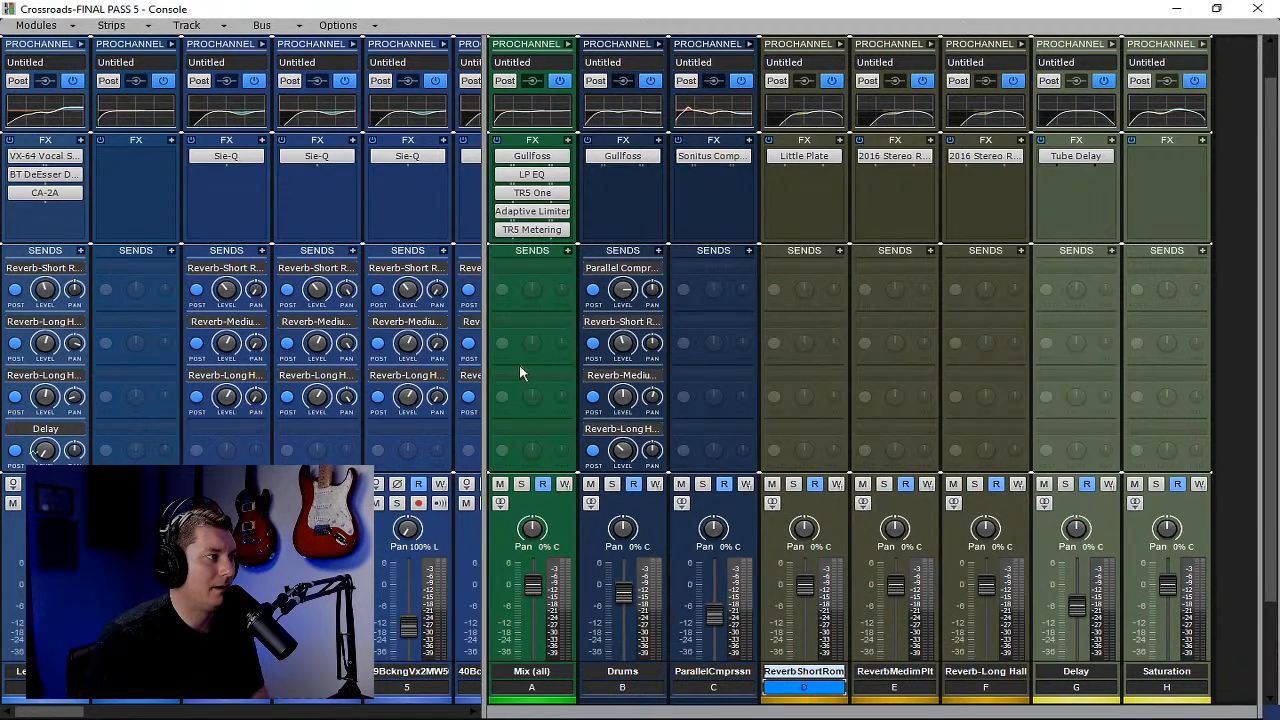
pyautogui.moveTo(484, 340); pyautogui.dragTo(322, 340)
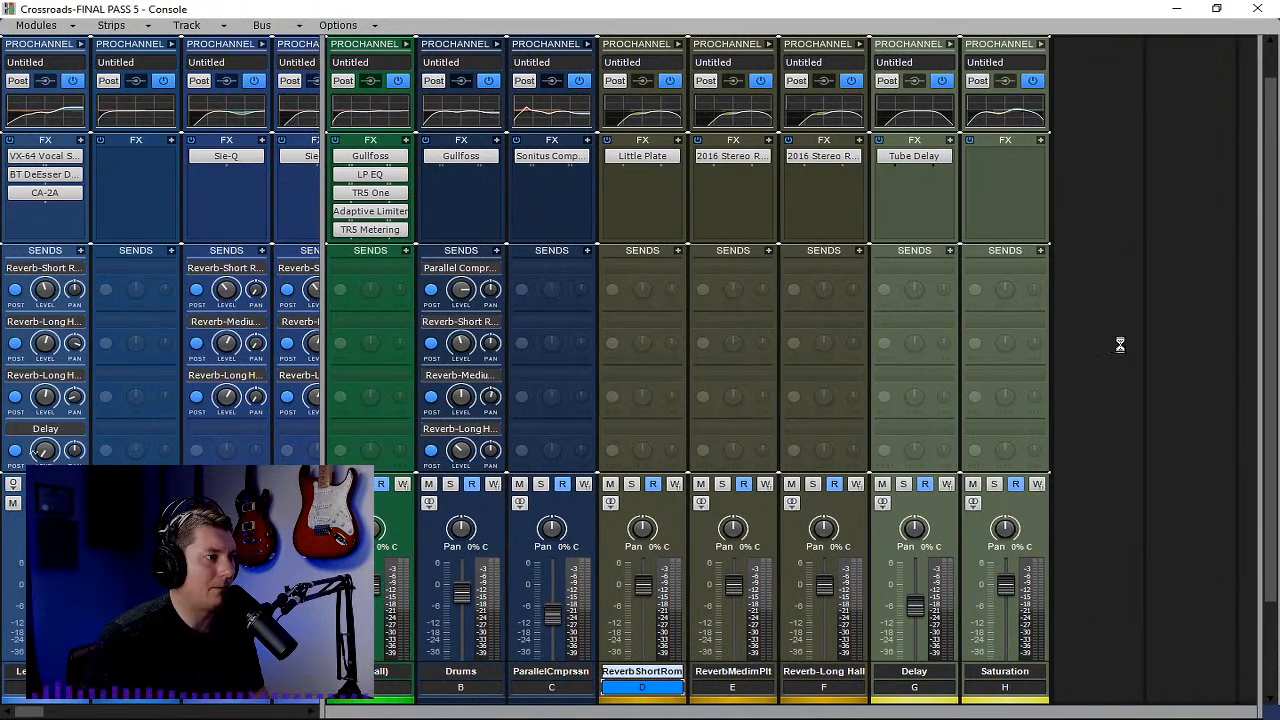
pyautogui.moveTo(1270, 610); pyautogui.dragTo(1274, 697)
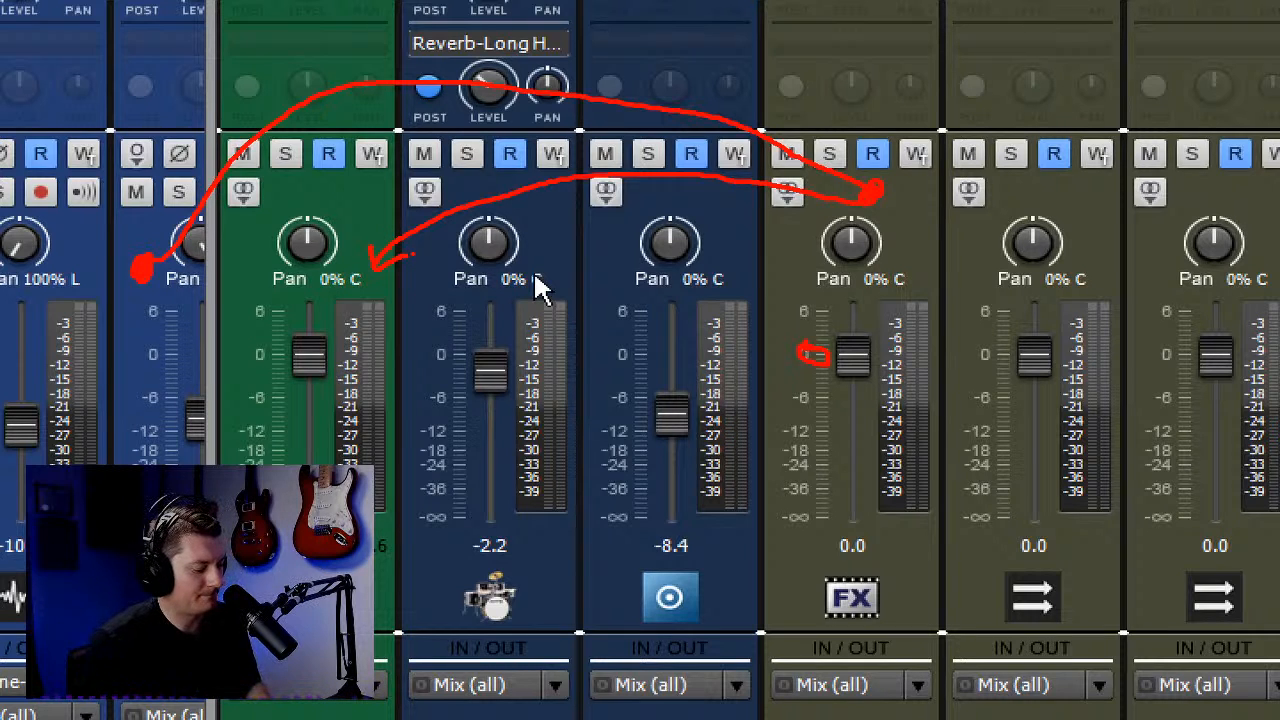
pyautogui.press('Escape')
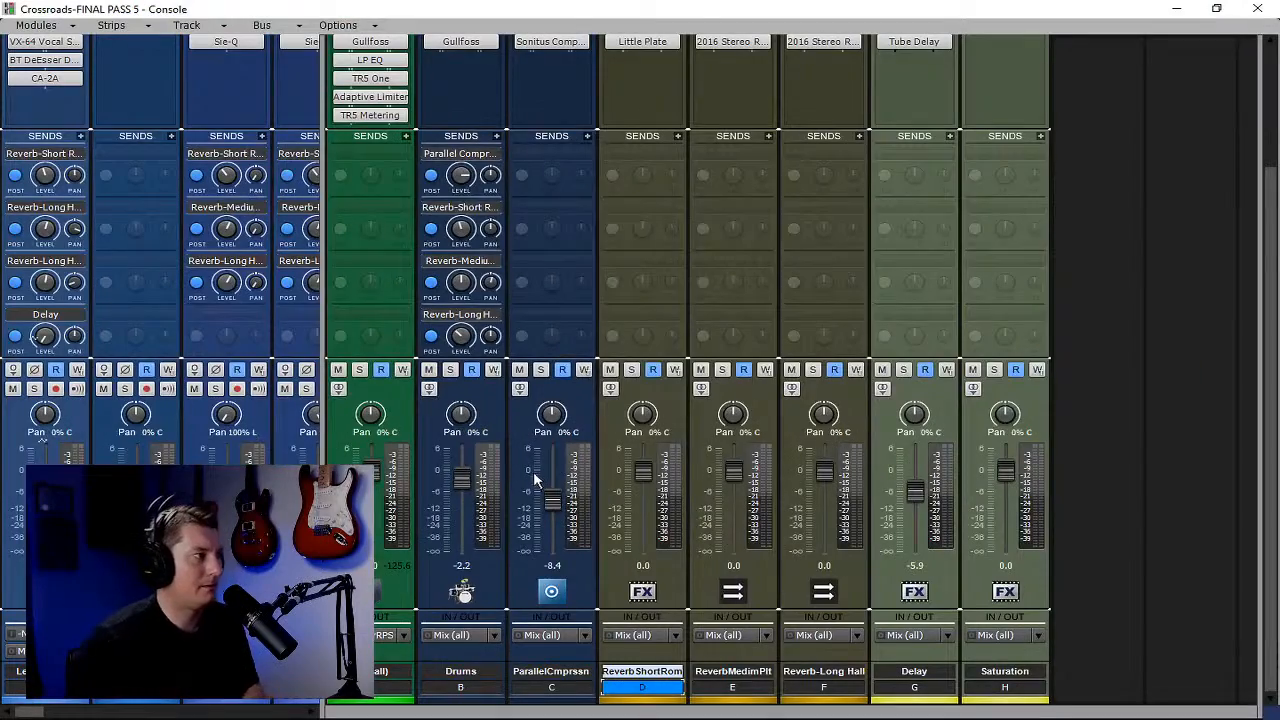
# Narrow the console's bus section to show tracks up to Electric Right, view the ProChannel and effects sections, and close the console
pyautogui.moveTo(320, 279); pyautogui.dragTo(533, 274)
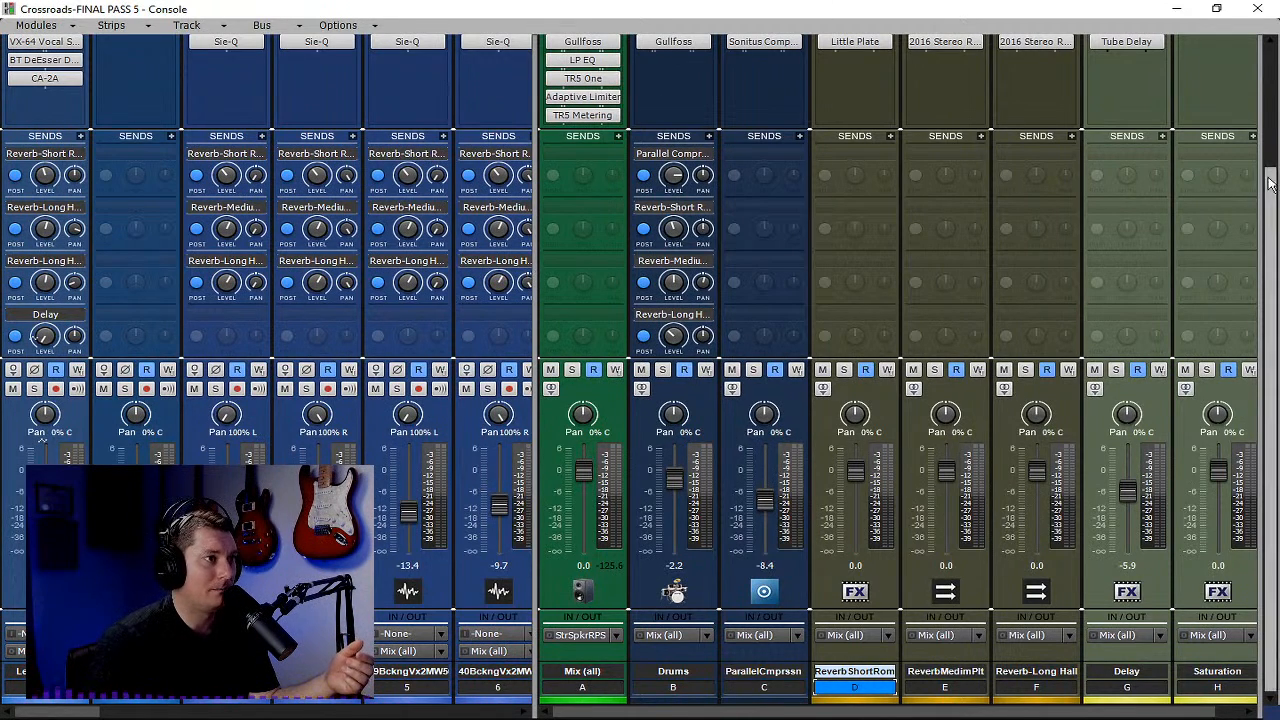
pyautogui.moveTo(1270, 187); pyautogui.dragTo(1262, 27)
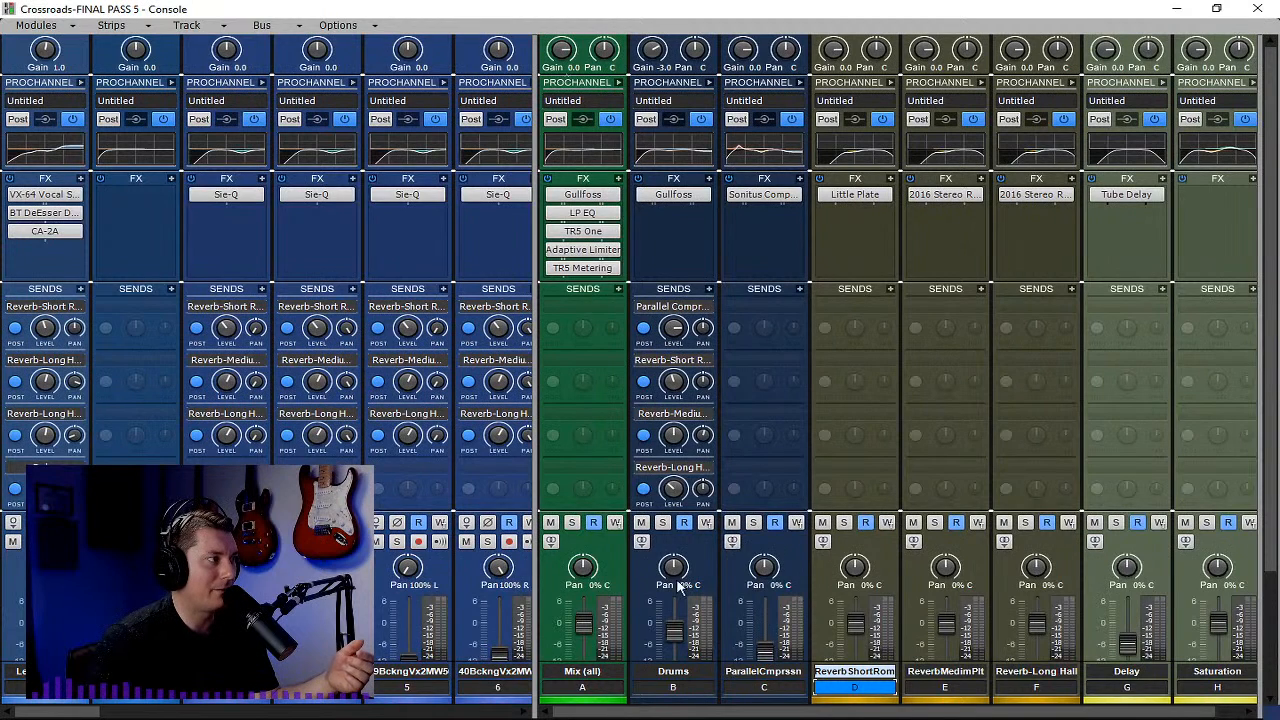
pyautogui.moveTo(536, 469); pyautogui.dragTo(611, 468)
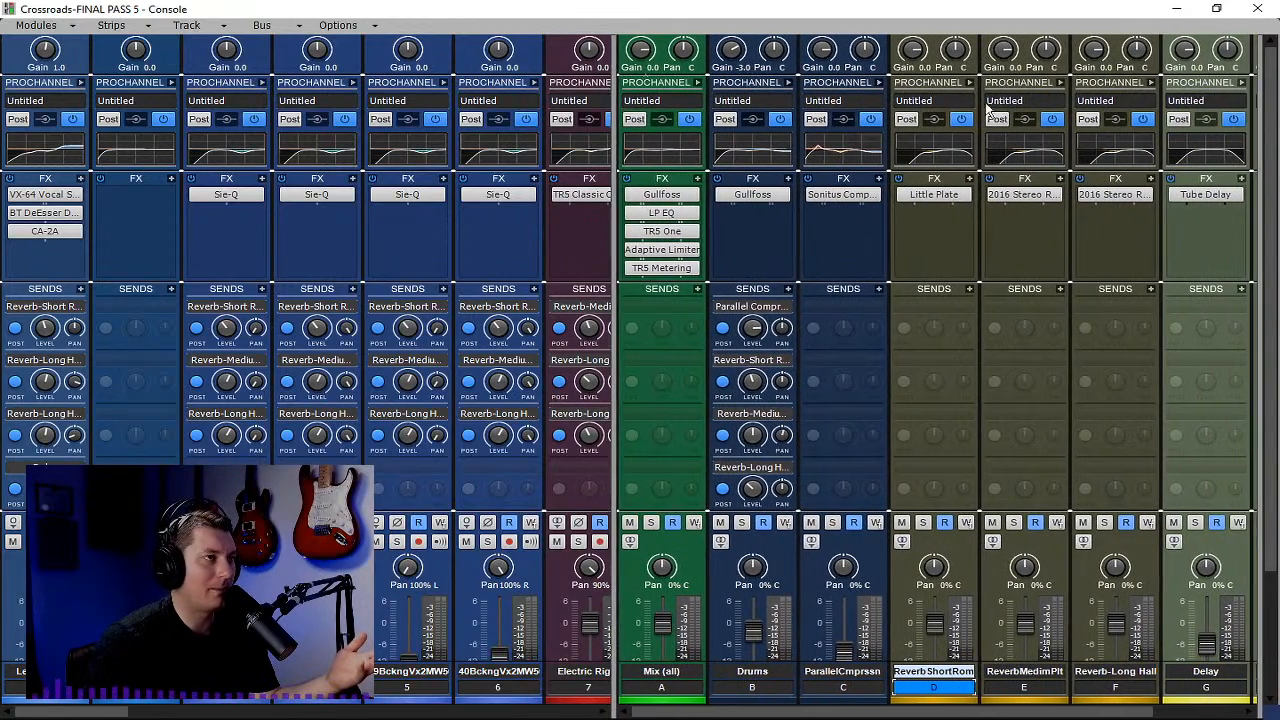
pyautogui.click(1253, 10)
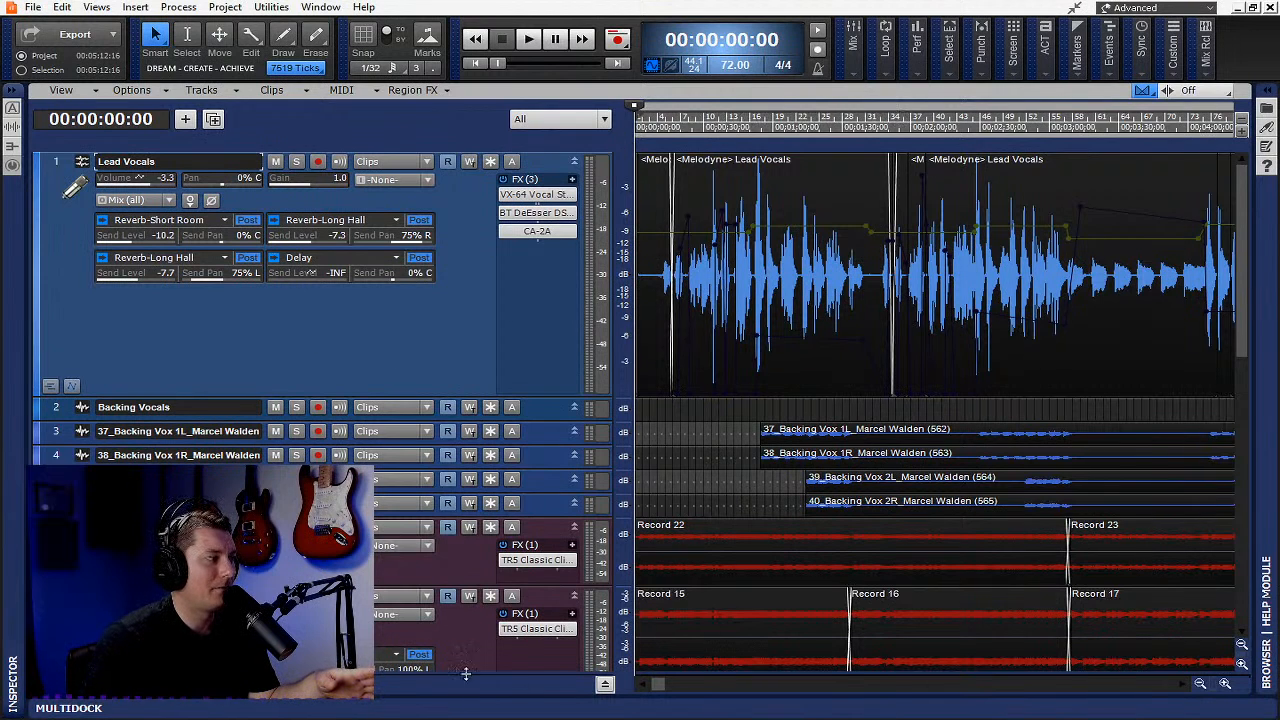
# Show the bus pane beneath the tracks, view its last buses and toggle the pane off and on
pyautogui.click(605, 685)
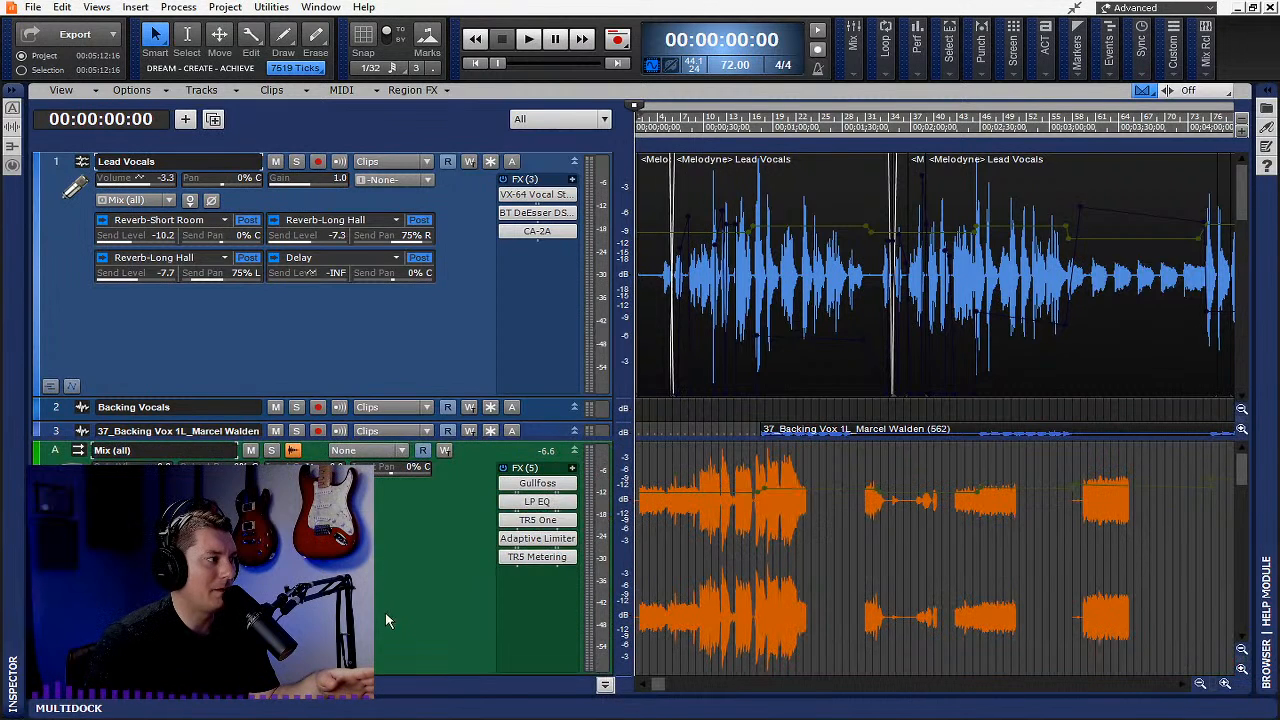
pyautogui.scroll(-5, 394, 606)
pyautogui.scroll(-3, 399, 605)
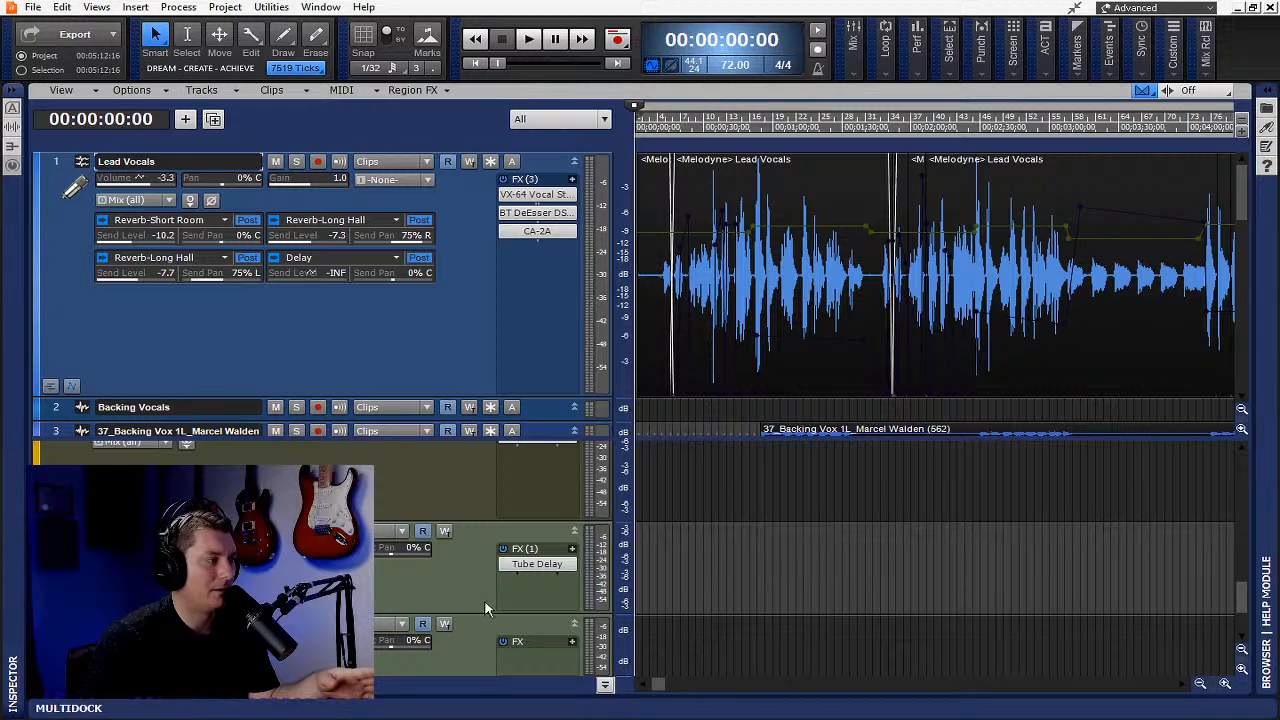
pyautogui.click(605, 685)
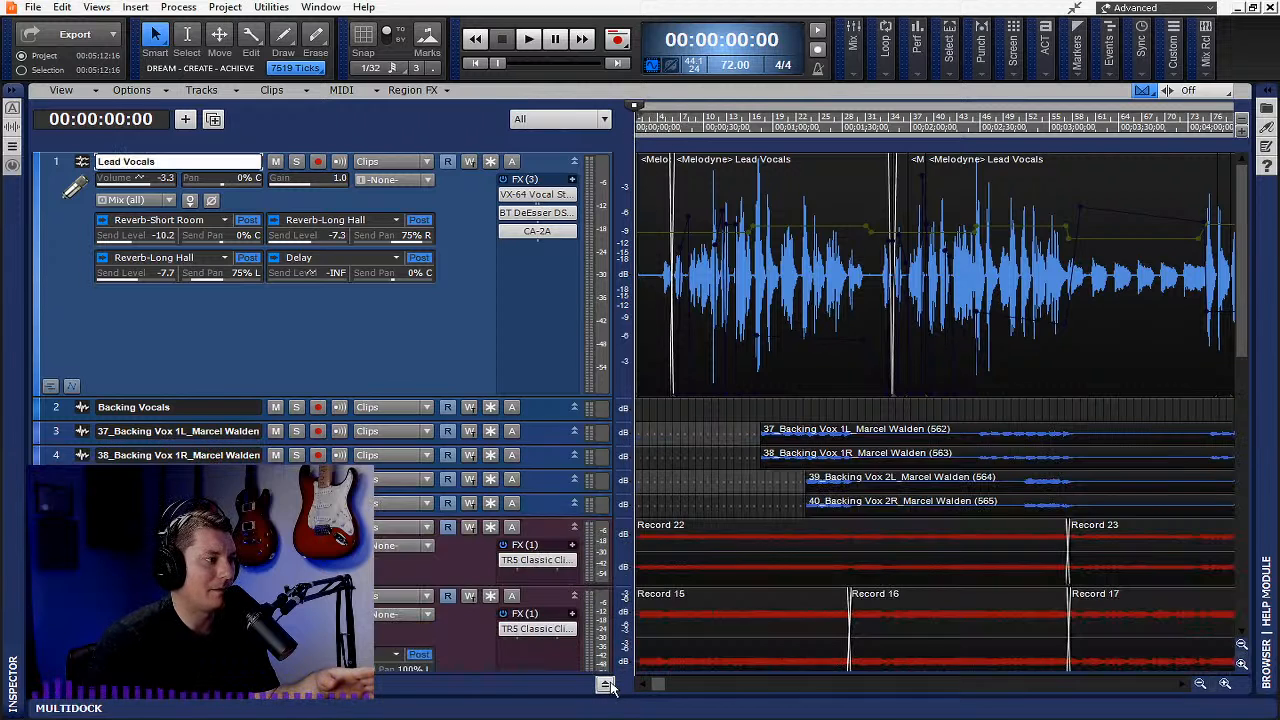
pyautogui.click(605, 685)
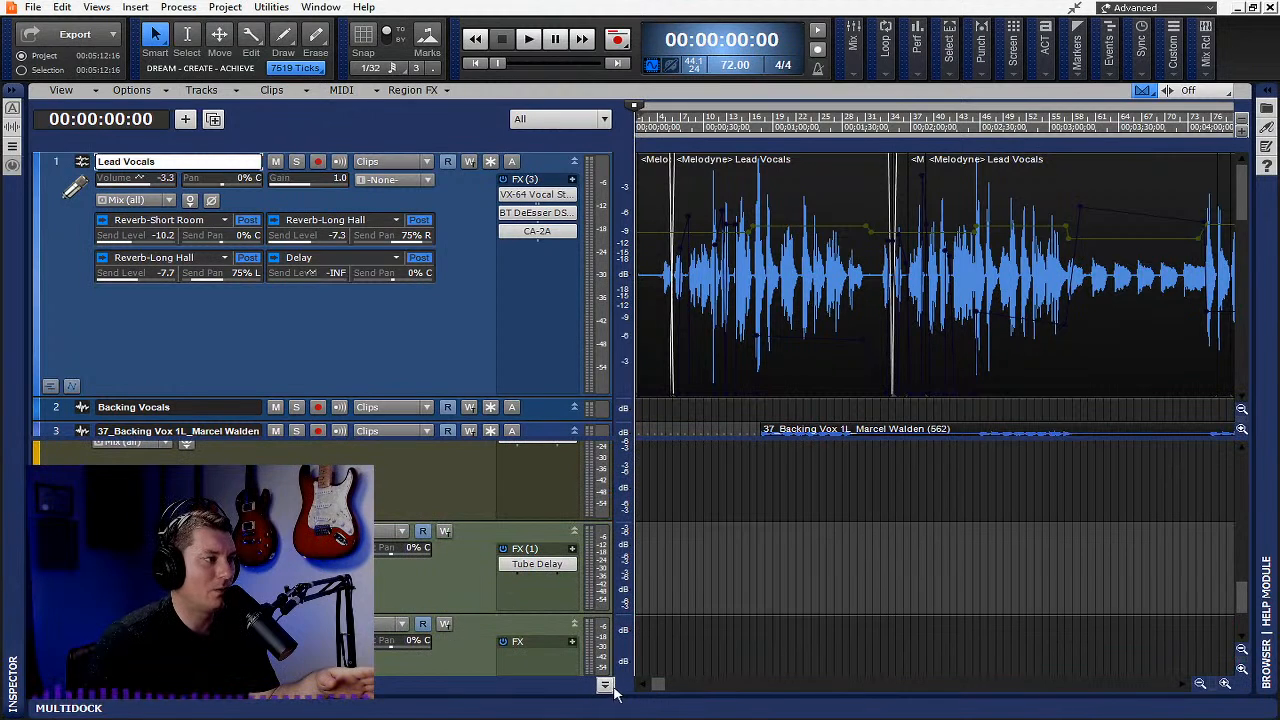
pyautogui.click(606, 685)
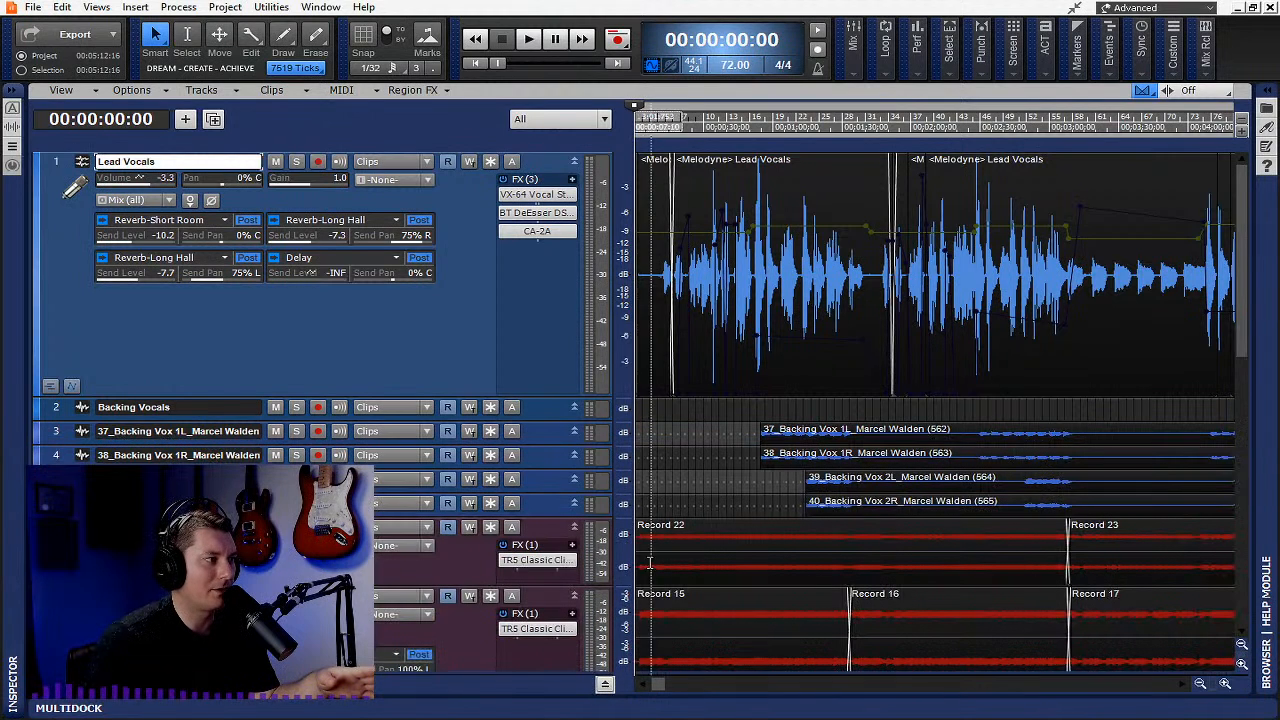
pyautogui.click(605, 685)
pyautogui.click(96, 7)
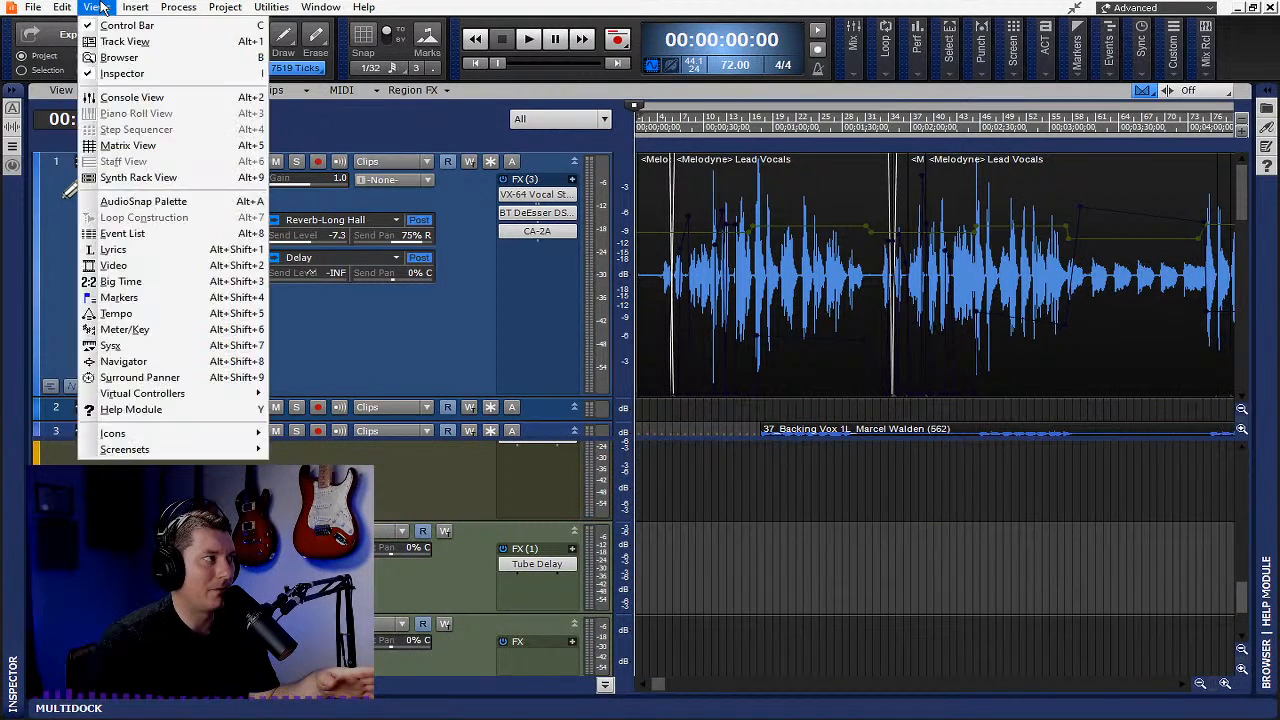
pyautogui.click(465, 501)
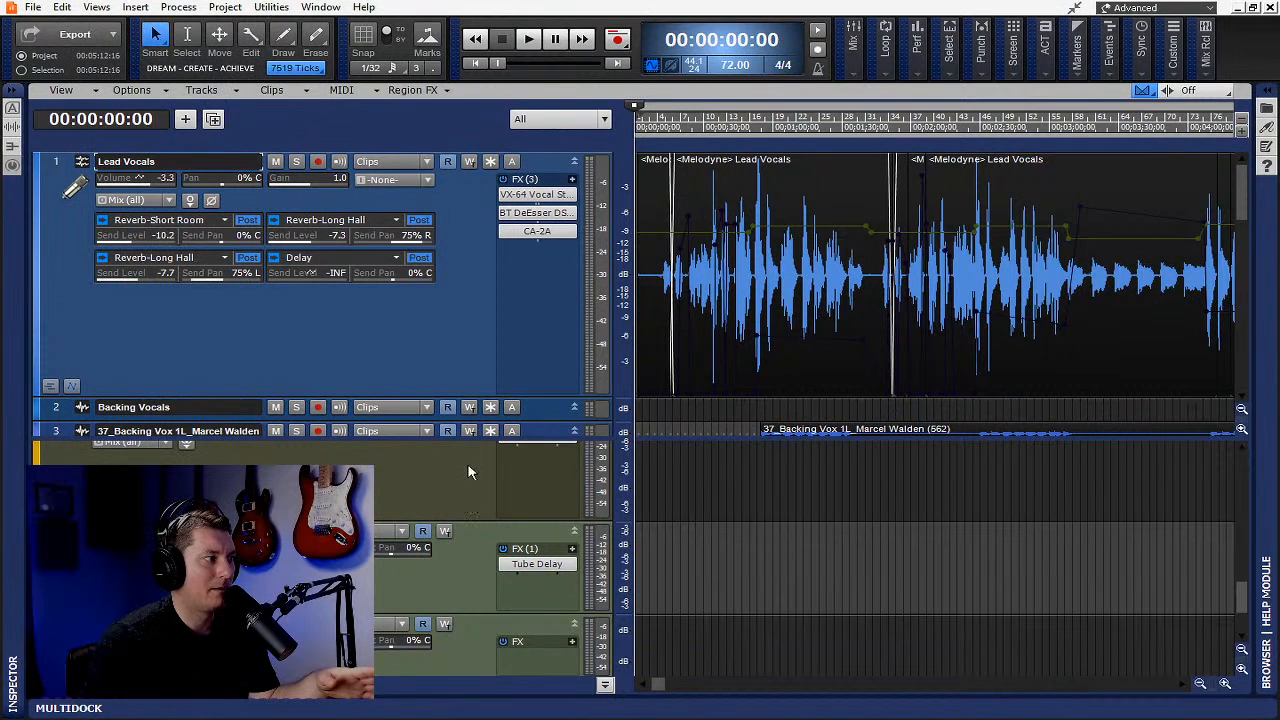
# Examine the 2016 Stereo Room reverb settings on the medium plate bus and close the plug-in window
pyautogui.scroll(3, 471, 483)
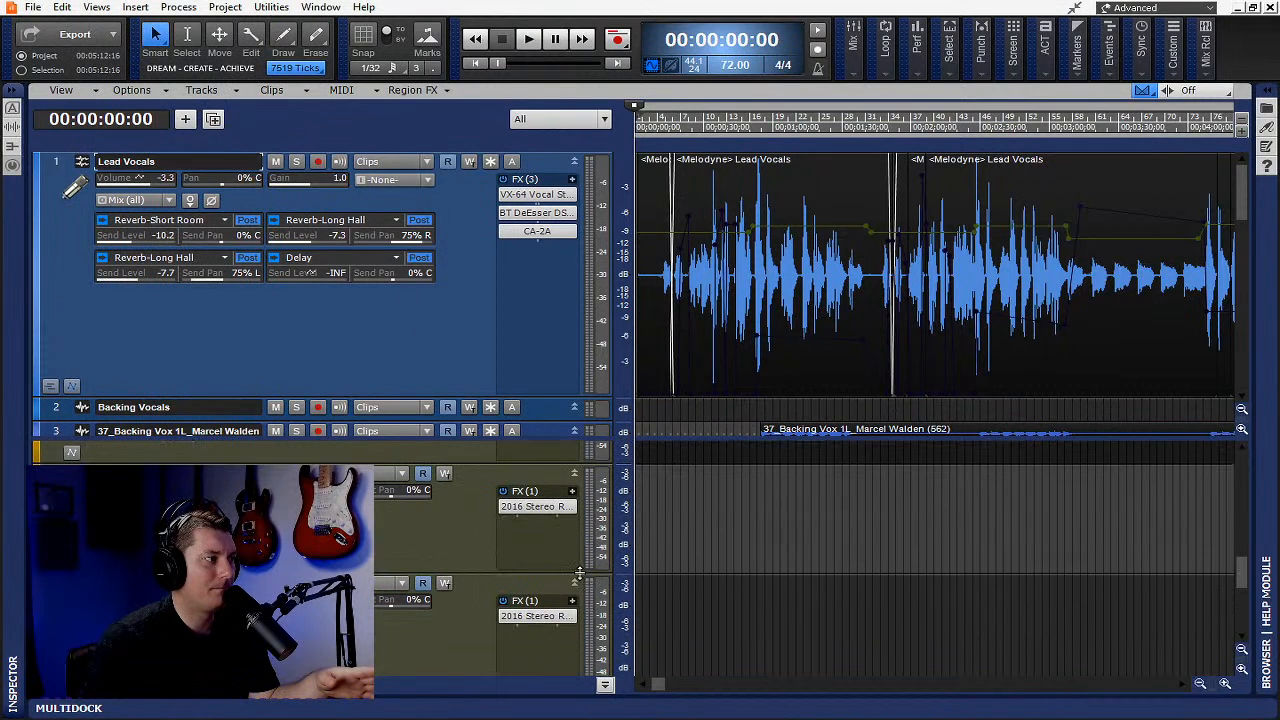
pyautogui.doubleClick(547, 512)
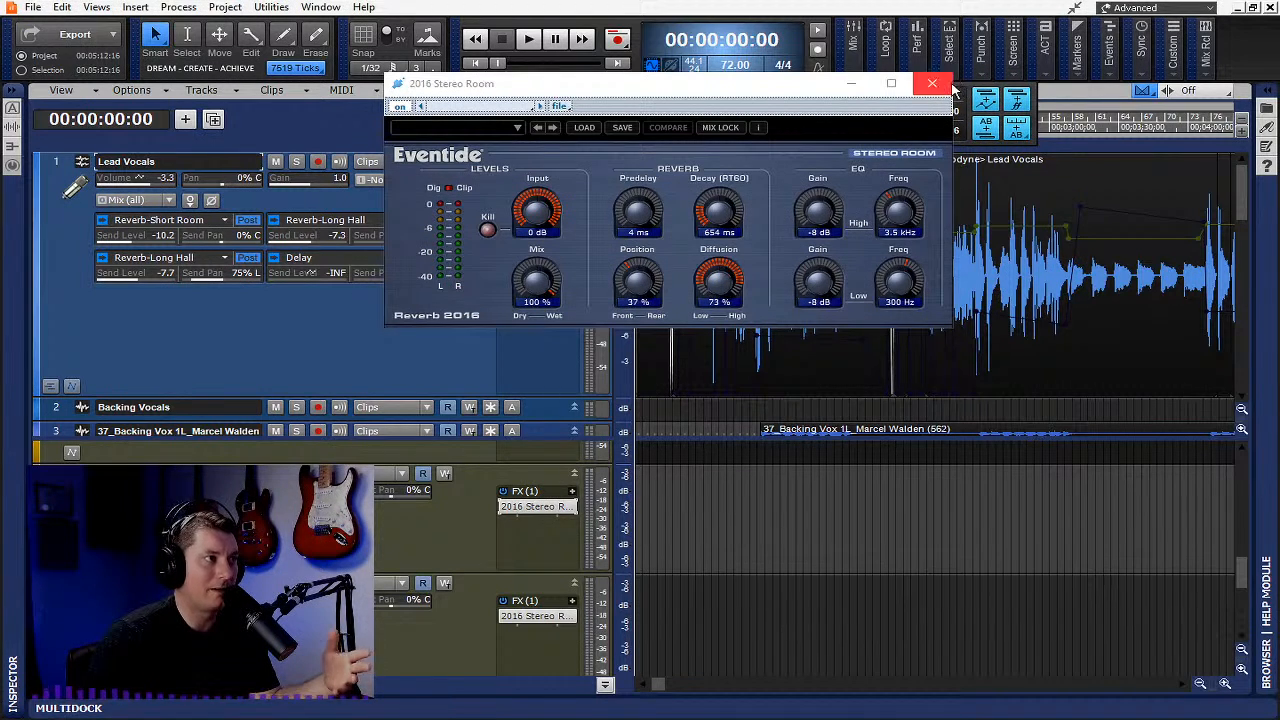
pyautogui.click(932, 83)
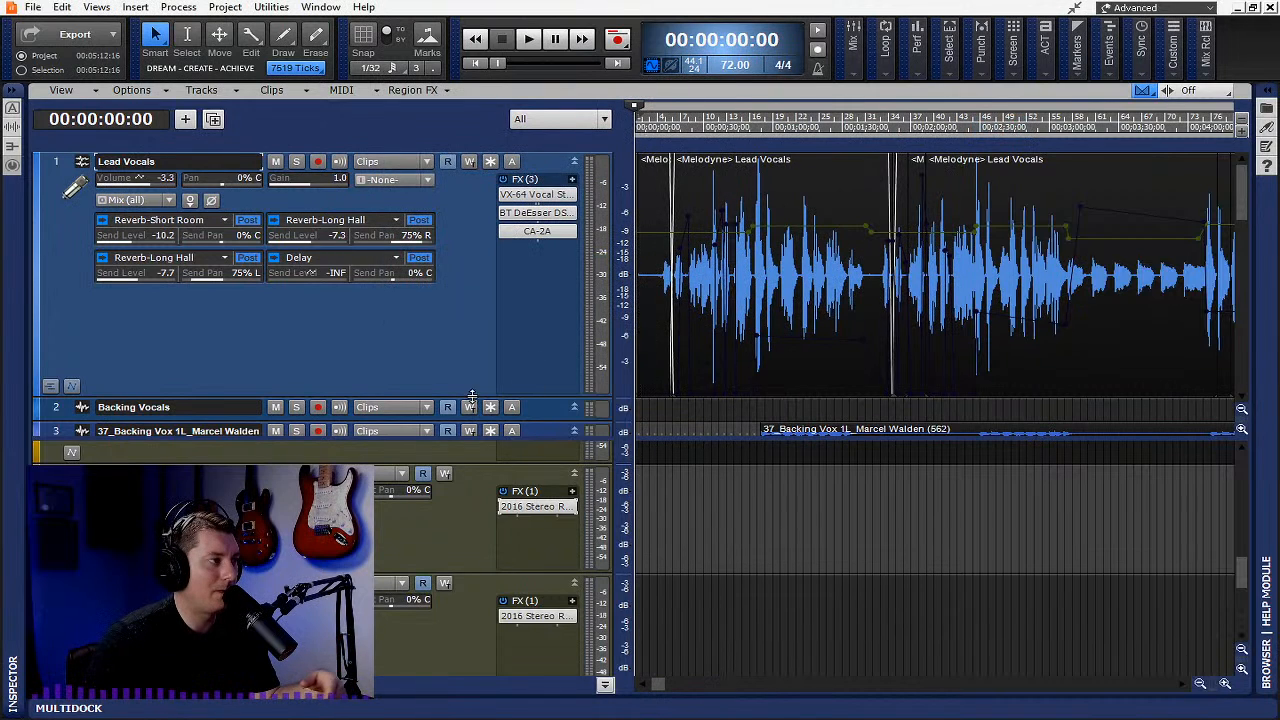
# Select the Lead Vocals track, hide the bus pane and fit all tracks into the Track view
pyautogui.click(446, 357)
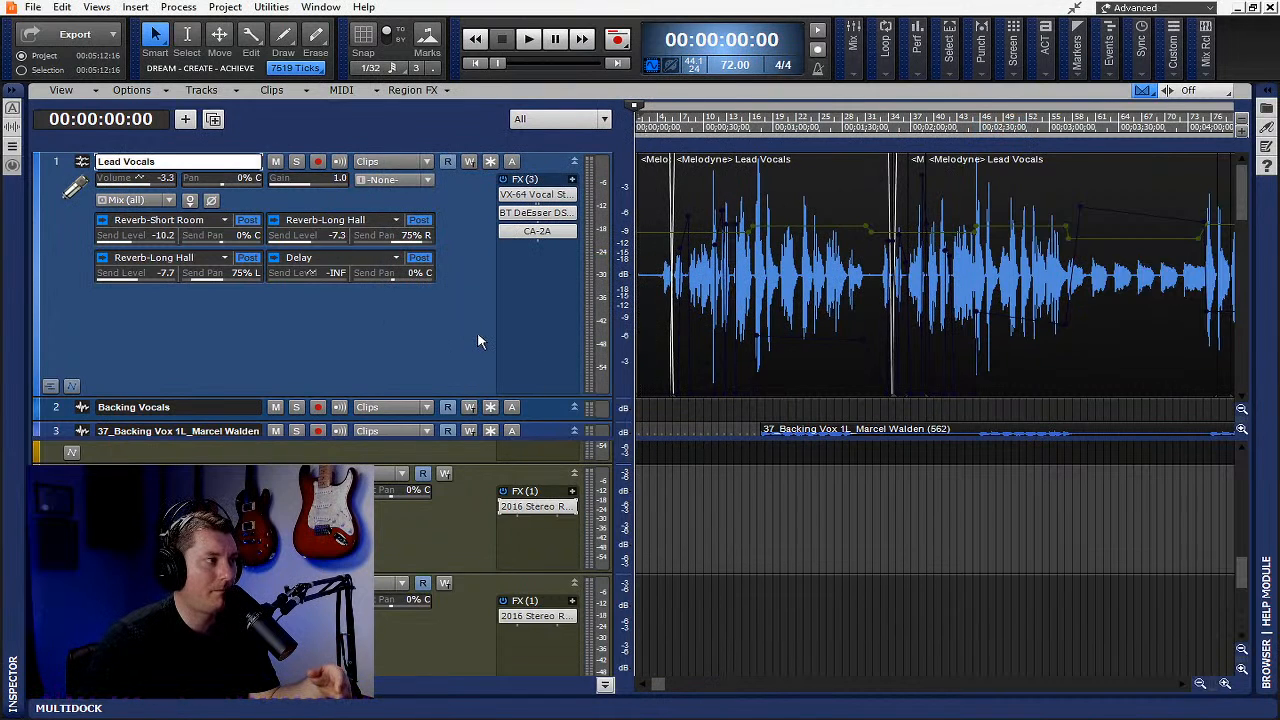
pyautogui.click(605, 685)
pyautogui.press('f')
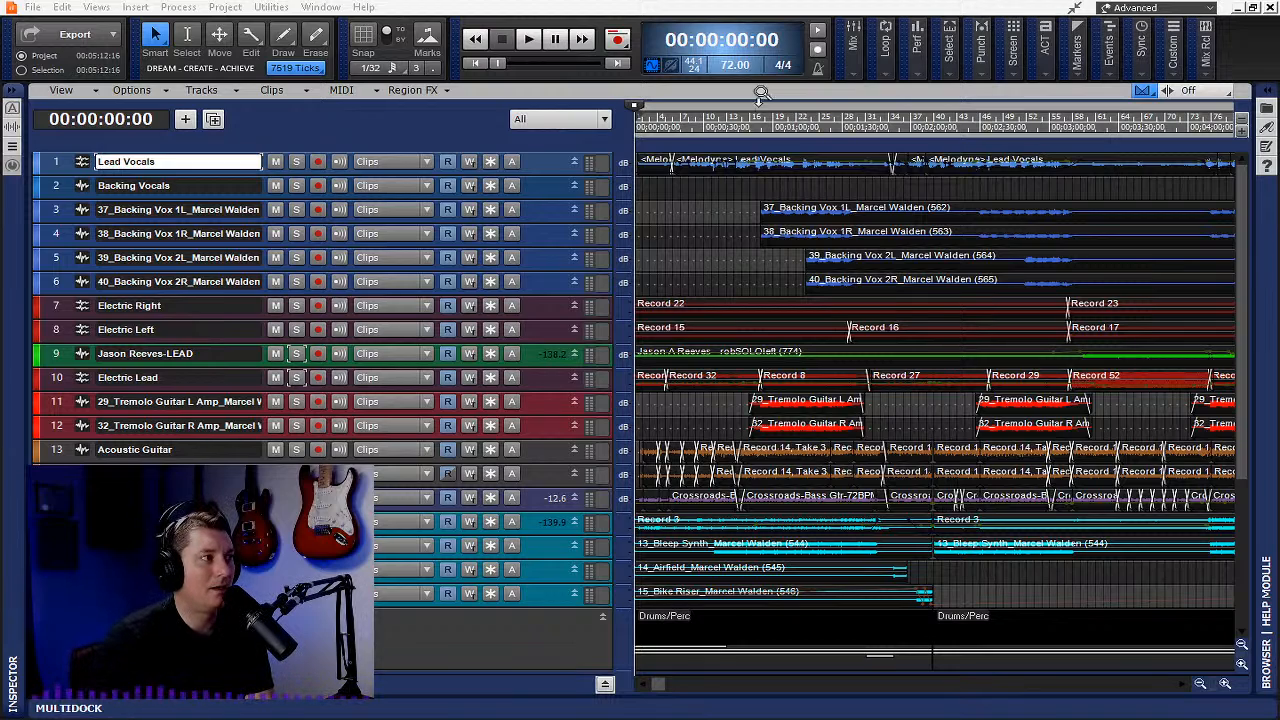
# Enlarge the Lead Vocals track until all four of its sends show, and save the project
pyautogui.moveTo(557, 174); pyautogui.dragTo(557, 266)
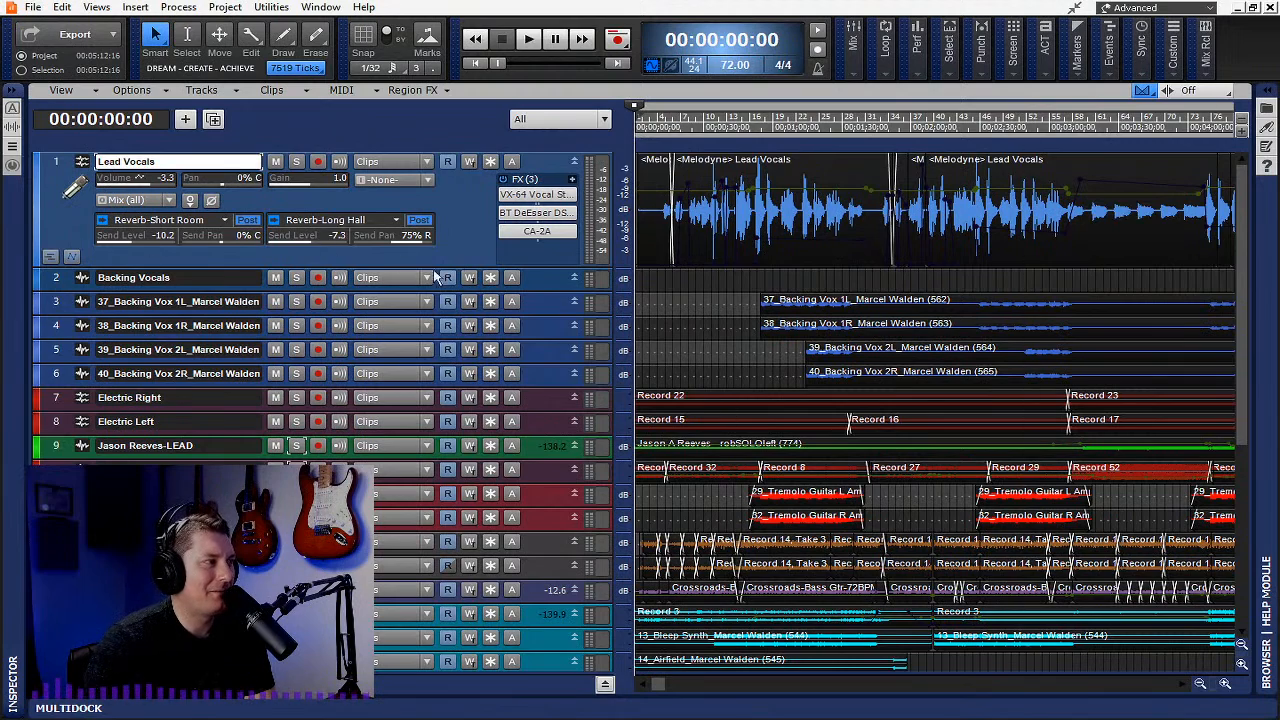
pyautogui.moveTo(511, 267); pyautogui.dragTo(512, 393)
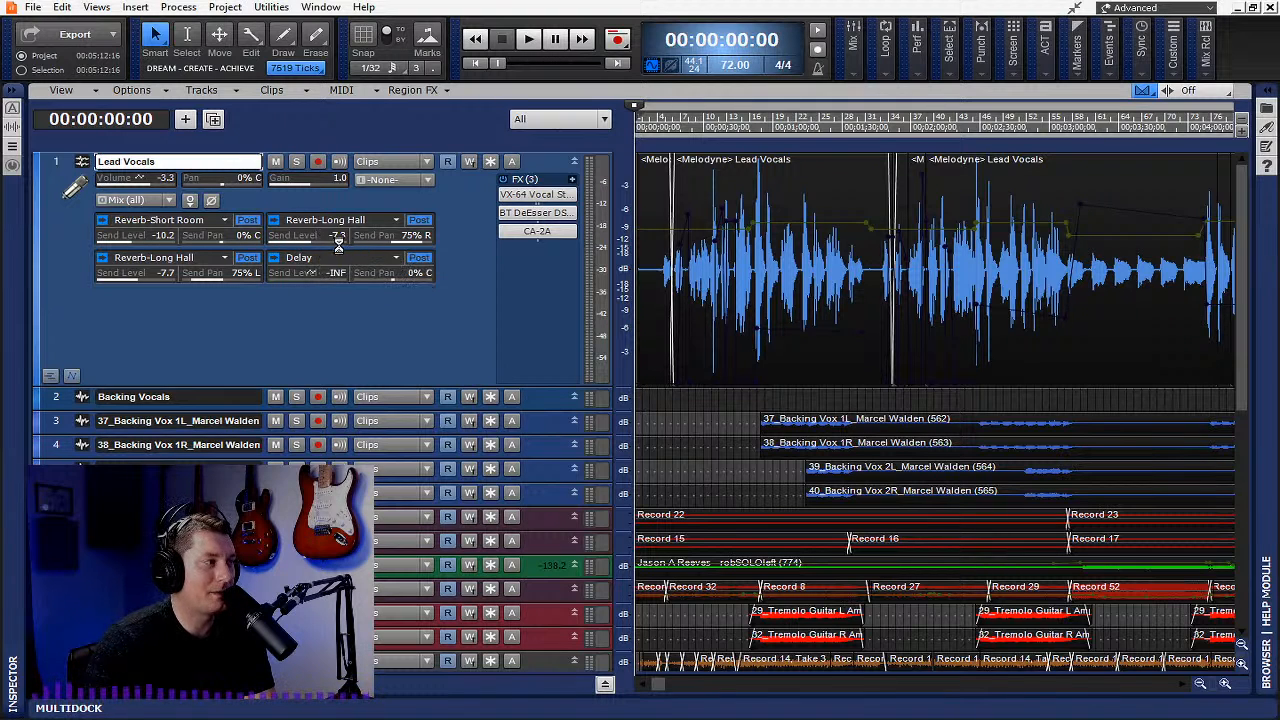
pyautogui.hotkey('ctrl', 's')
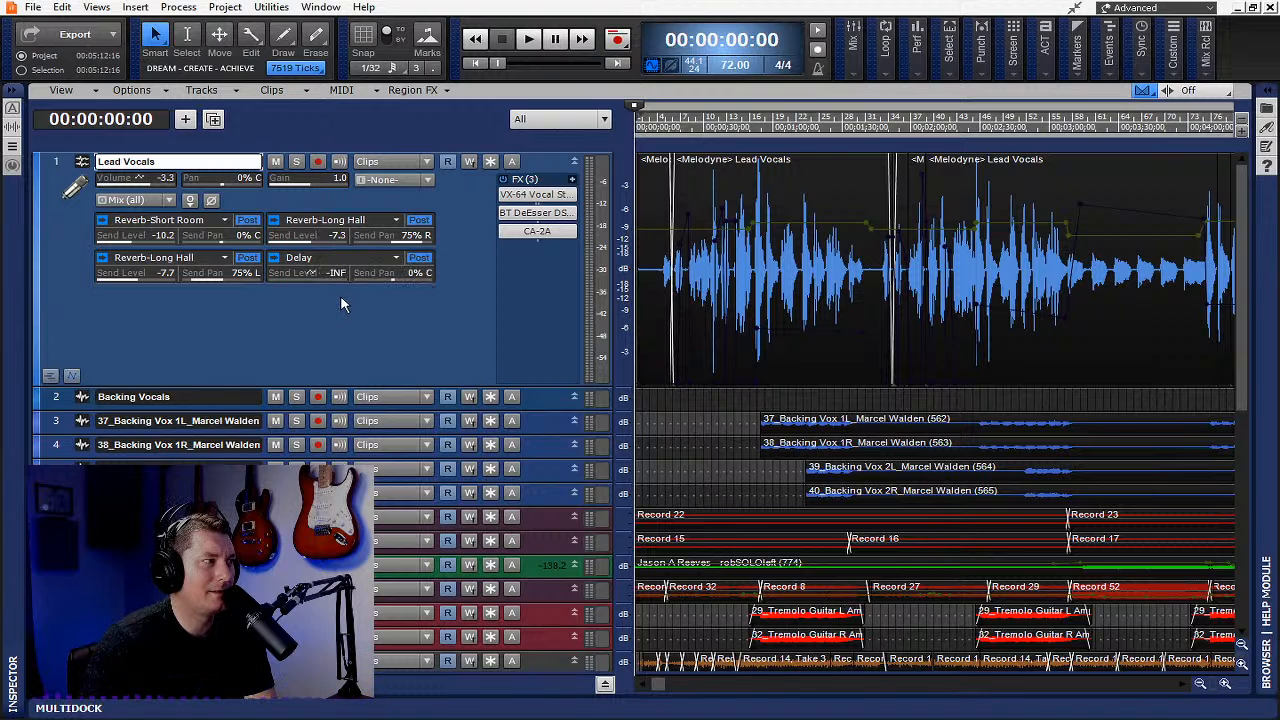
# Look over the send destinations available for the Lead Vocals track without inserting one
pyautogui.rightClick(340, 305)
pyautogui.moveTo(390, 318)
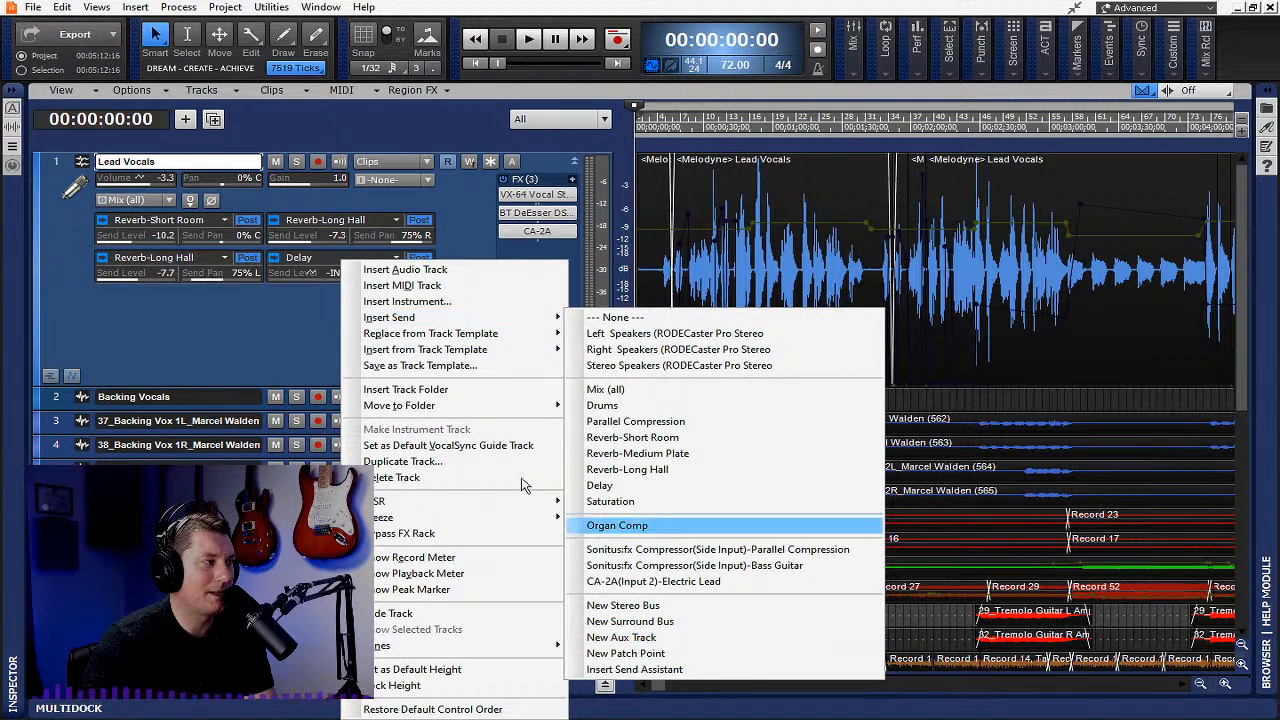
pyautogui.click(260, 327)
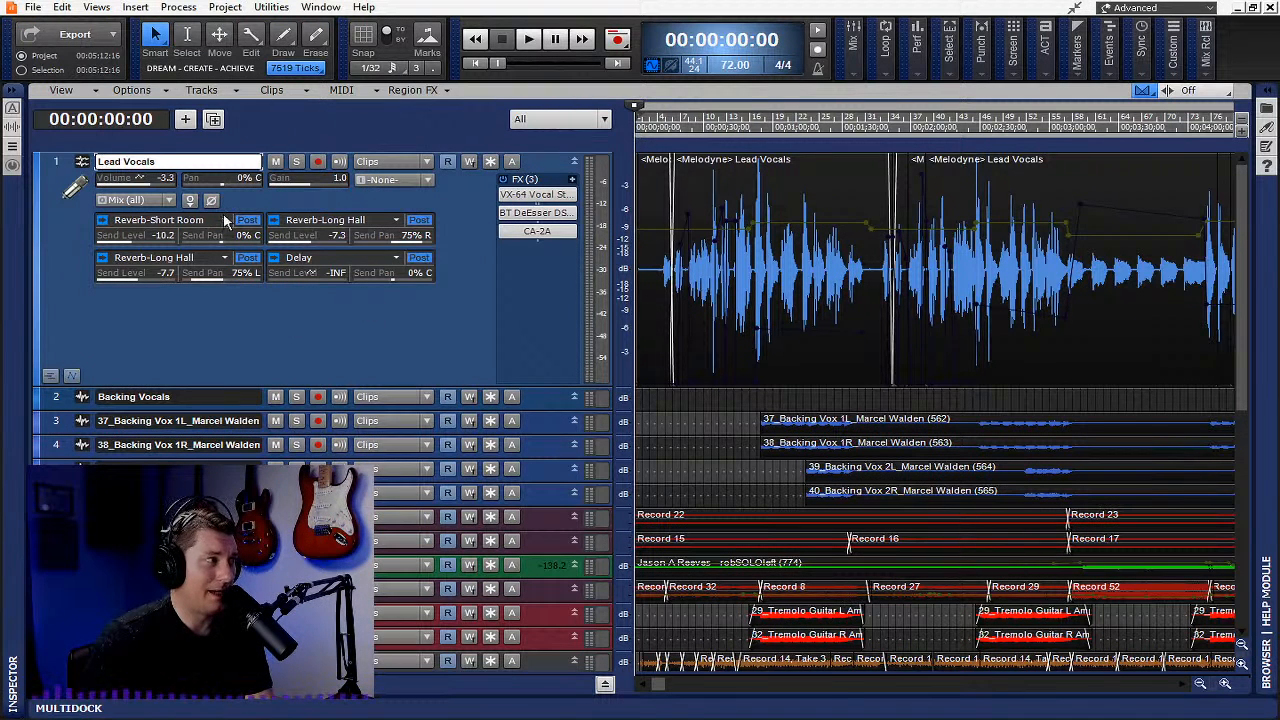
# Insert a send to a new patch point on the Lead Vocals track
pyautogui.rightClick(294, 324)
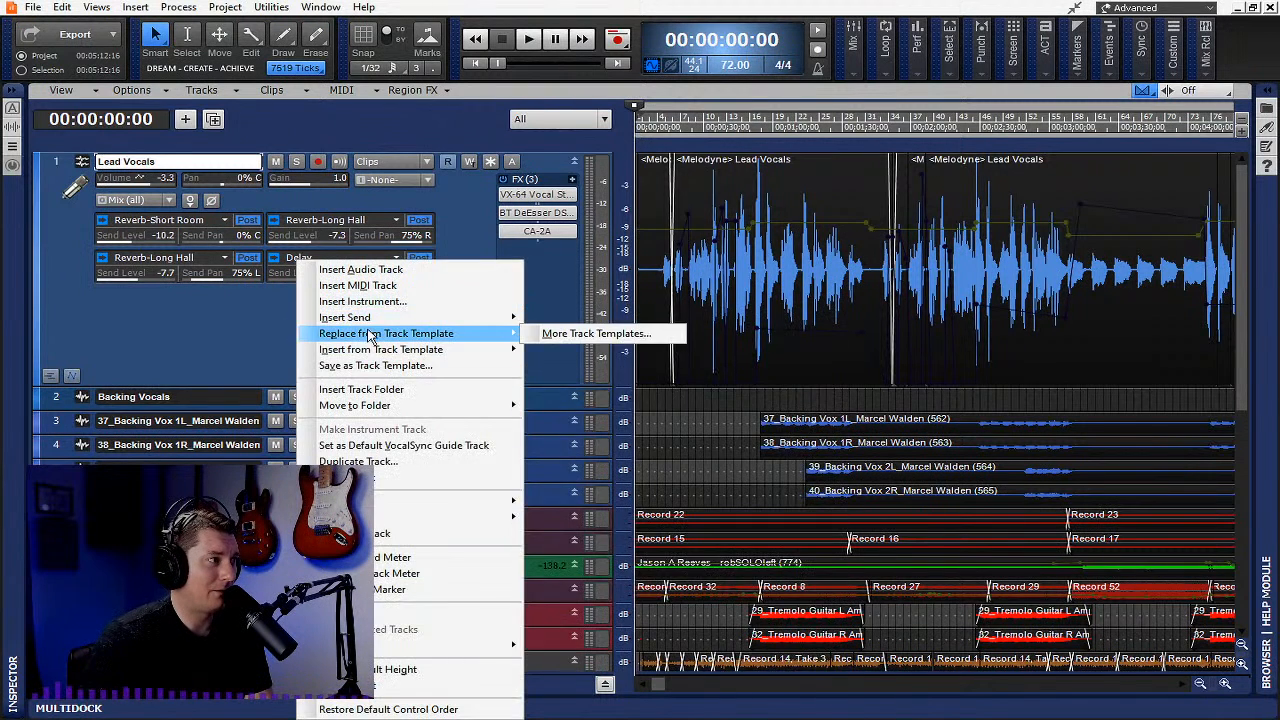
pyautogui.moveTo(377, 324)
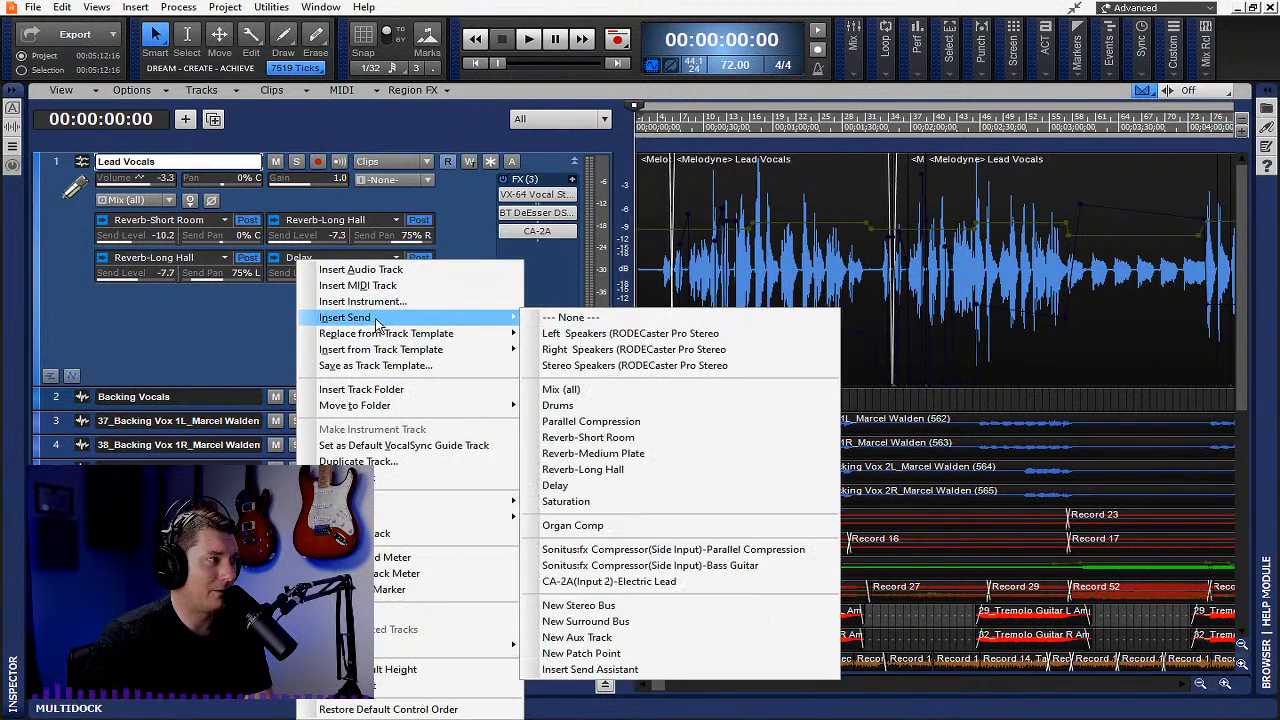
pyautogui.click(606, 653)
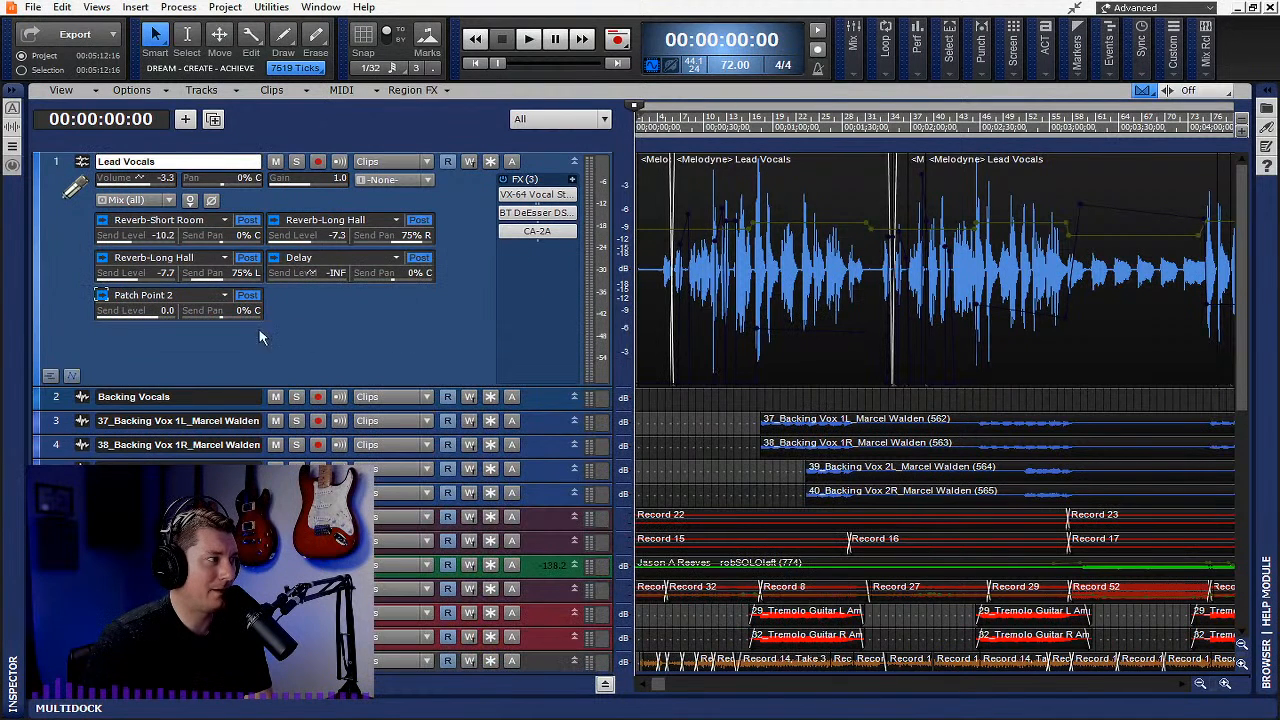
# View the destinations to which the Lead Vocals track's patch point send can be reassigned
pyautogui.rightClick(233, 301)
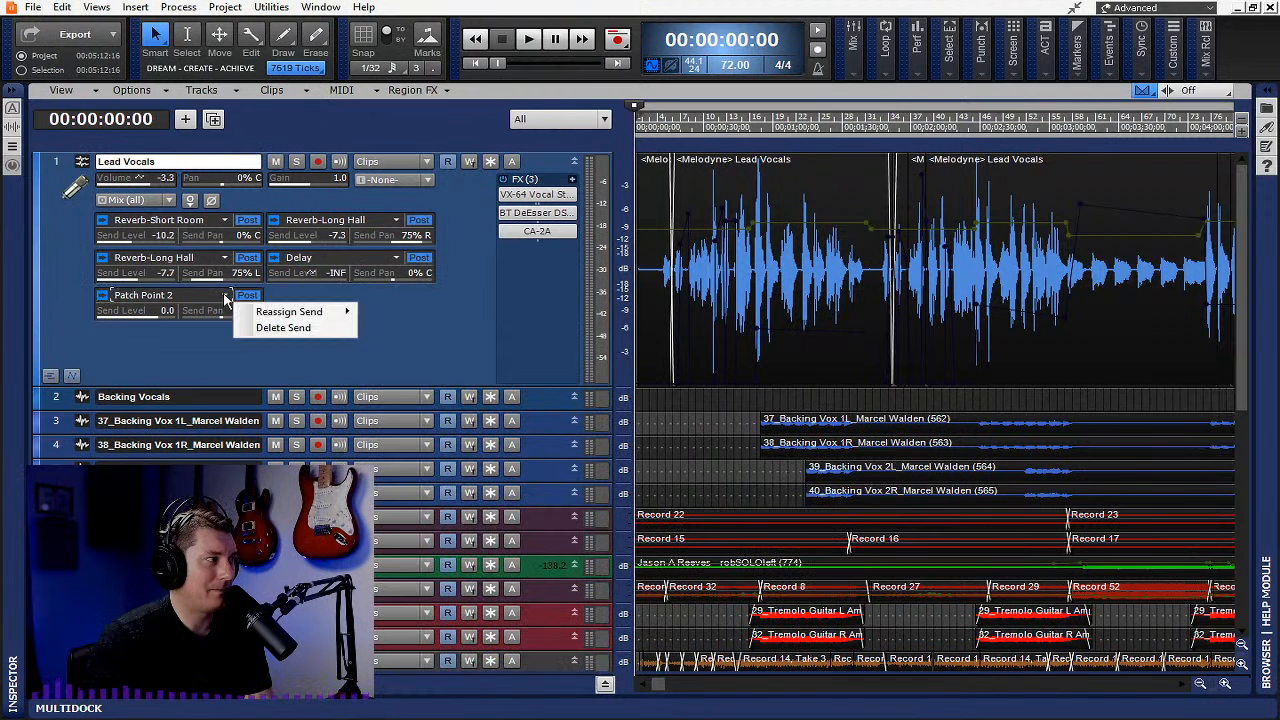
pyautogui.moveTo(289, 311)
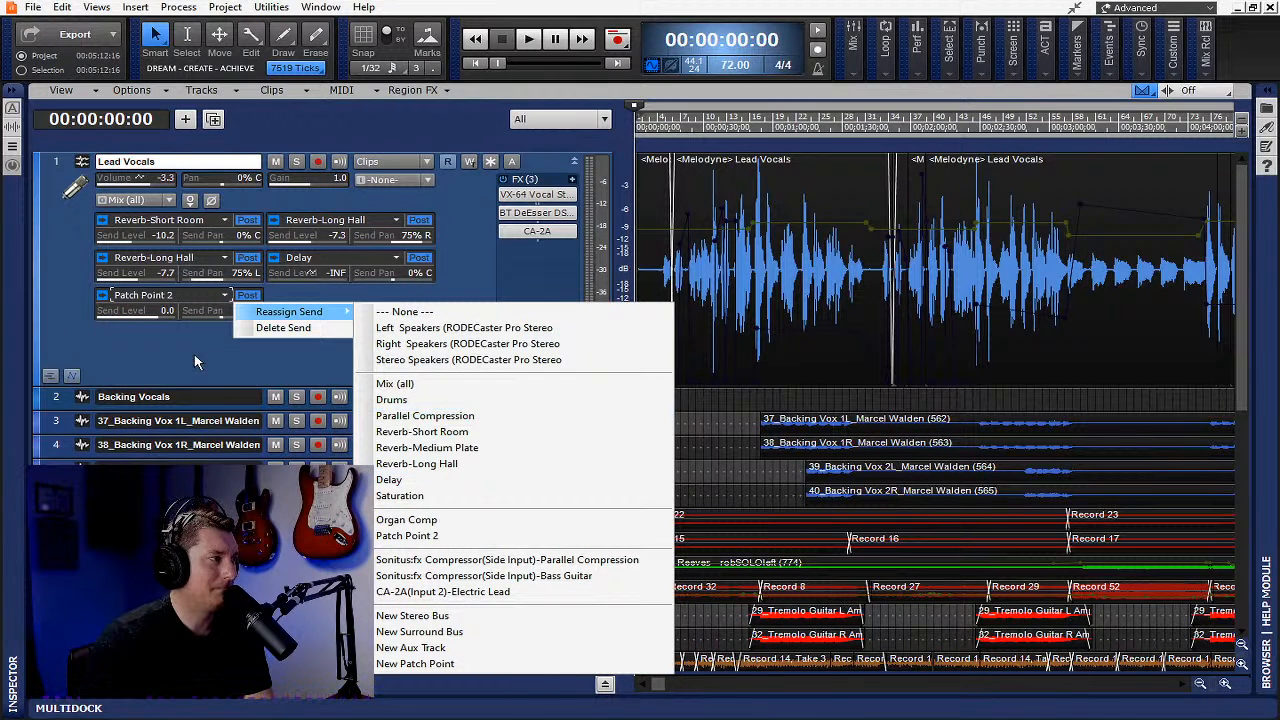
pyautogui.click(160, 358)
# Enlarge the Backing Vocals track and insert a send to Patch Point 2 on it
pyautogui.moveTo(527, 408); pyautogui.dragTo(527, 531)
pyautogui.rightClick(299, 458)
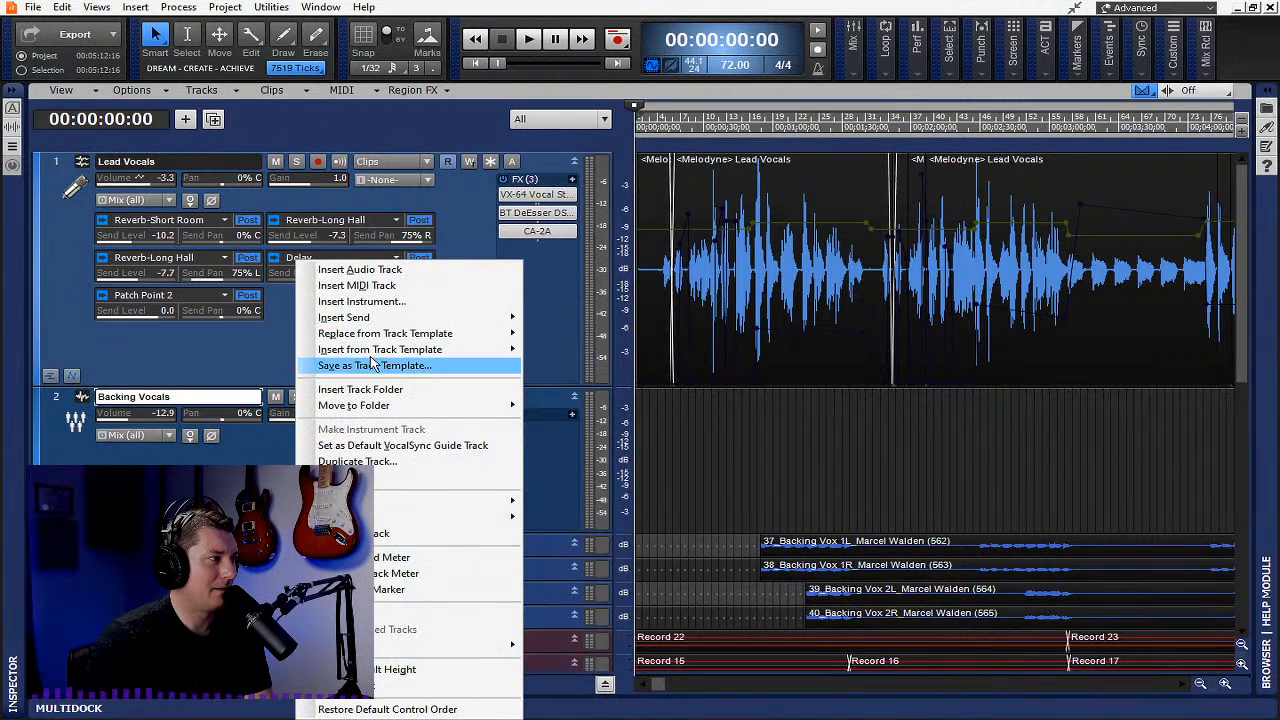
pyautogui.moveTo(373, 326)
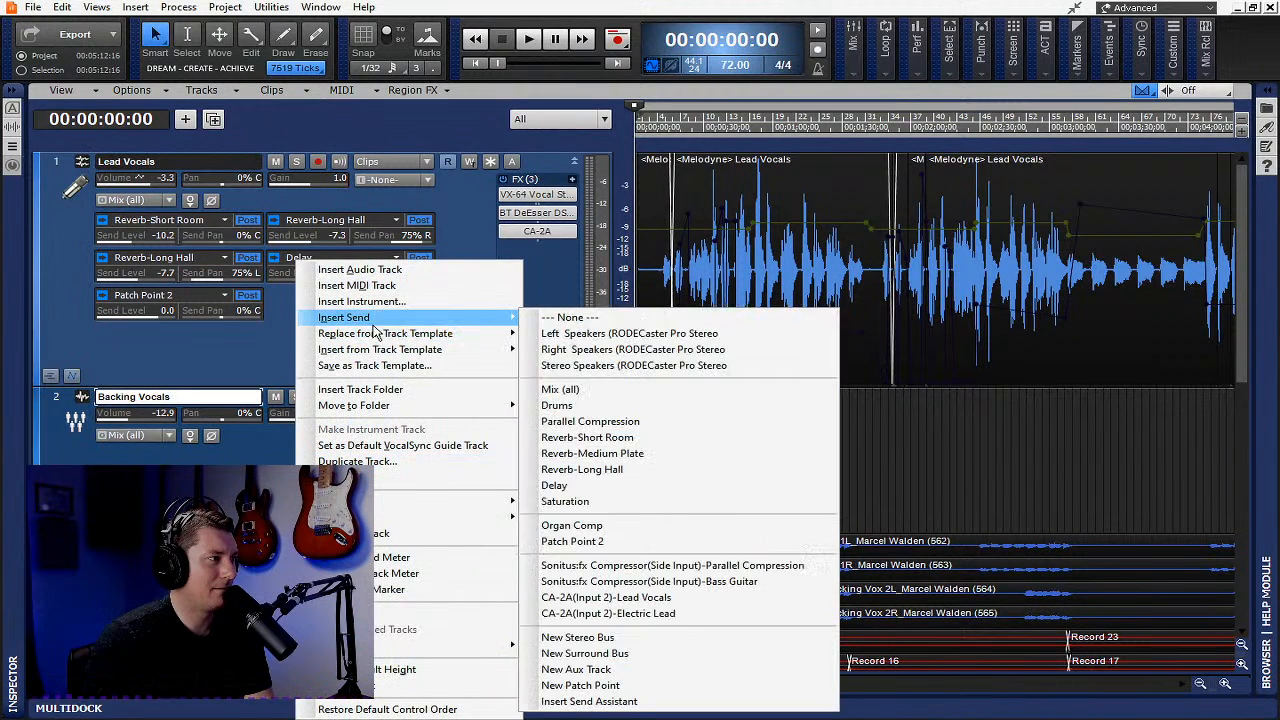
pyautogui.click(573, 541)
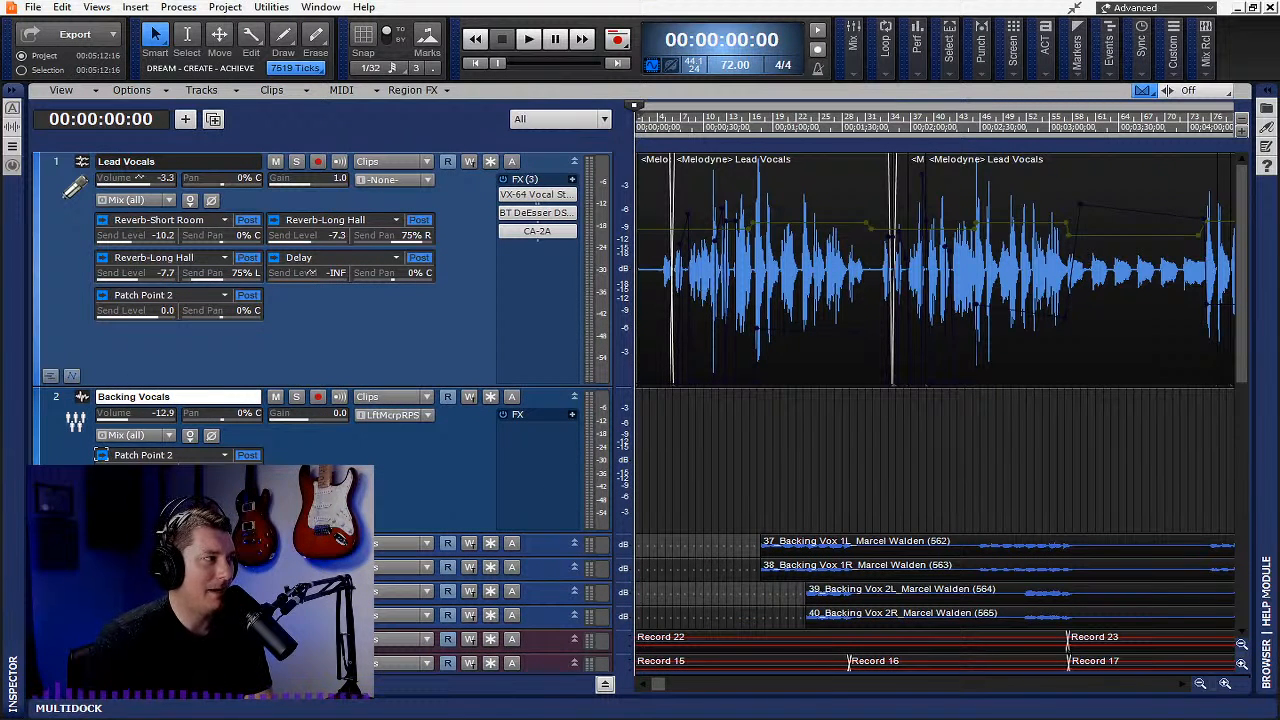
# Delete the Patch Point 2 sends from the Lead Vocals and Backing Vocals tracks, and fit all tracks in the view
pyautogui.rightClick(226, 297)
pyautogui.click(272, 328)
pyautogui.rightClick(228, 456)
pyautogui.click(274, 487)
pyautogui.press('f')
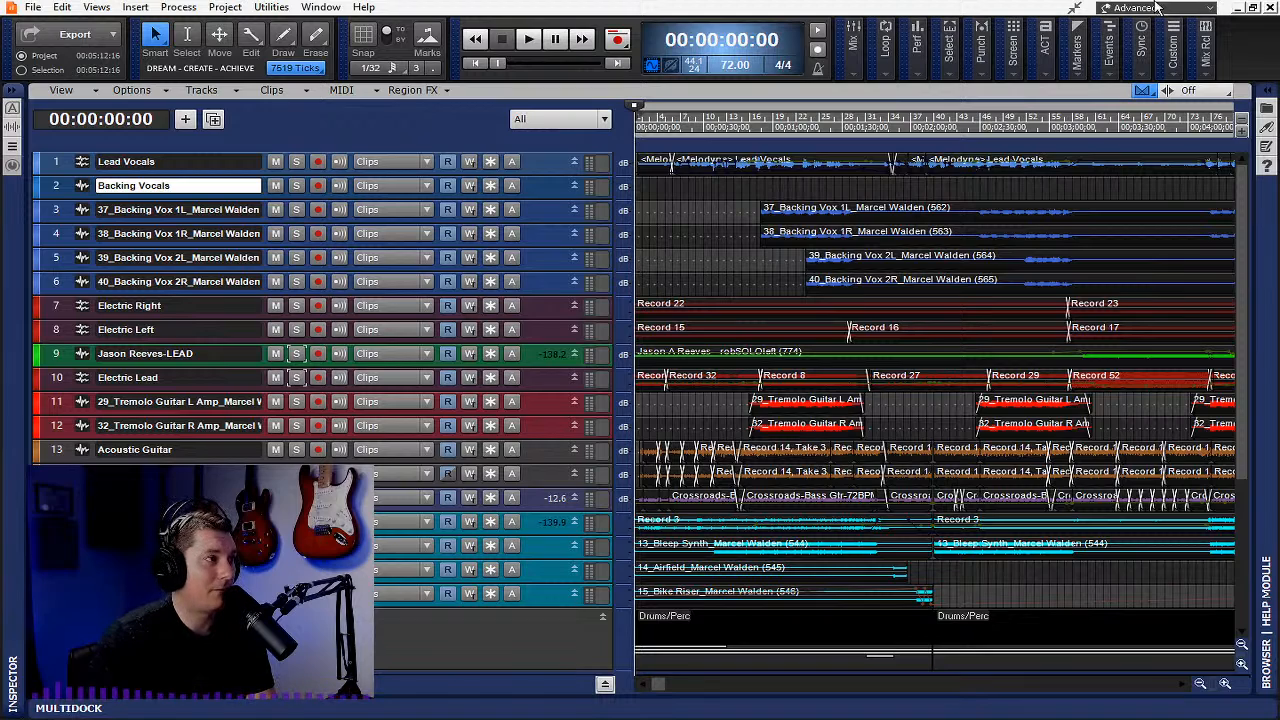
# Look through the program preferences and the available views for the plug-in management tool
pyautogui.click(62, 7)
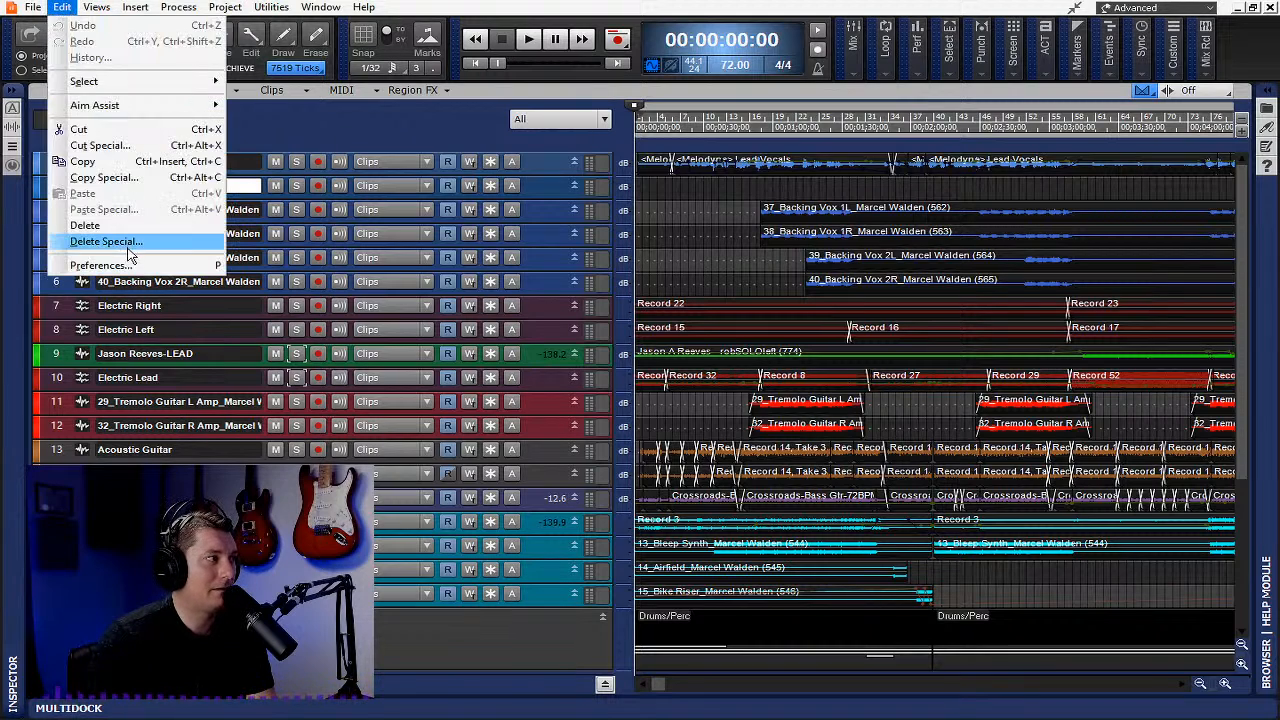
pyautogui.click(102, 265)
pyautogui.moveTo(831, 74); pyautogui.dragTo(1057, 27)
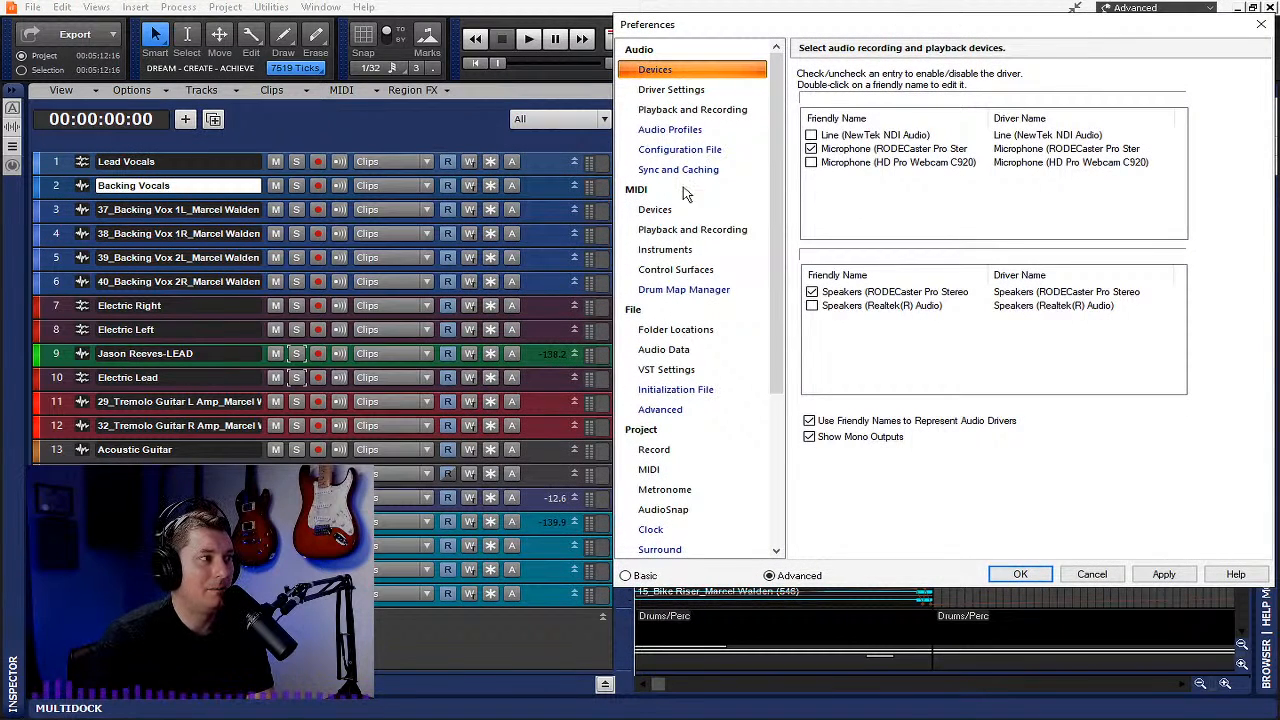
pyautogui.click(1261, 23)
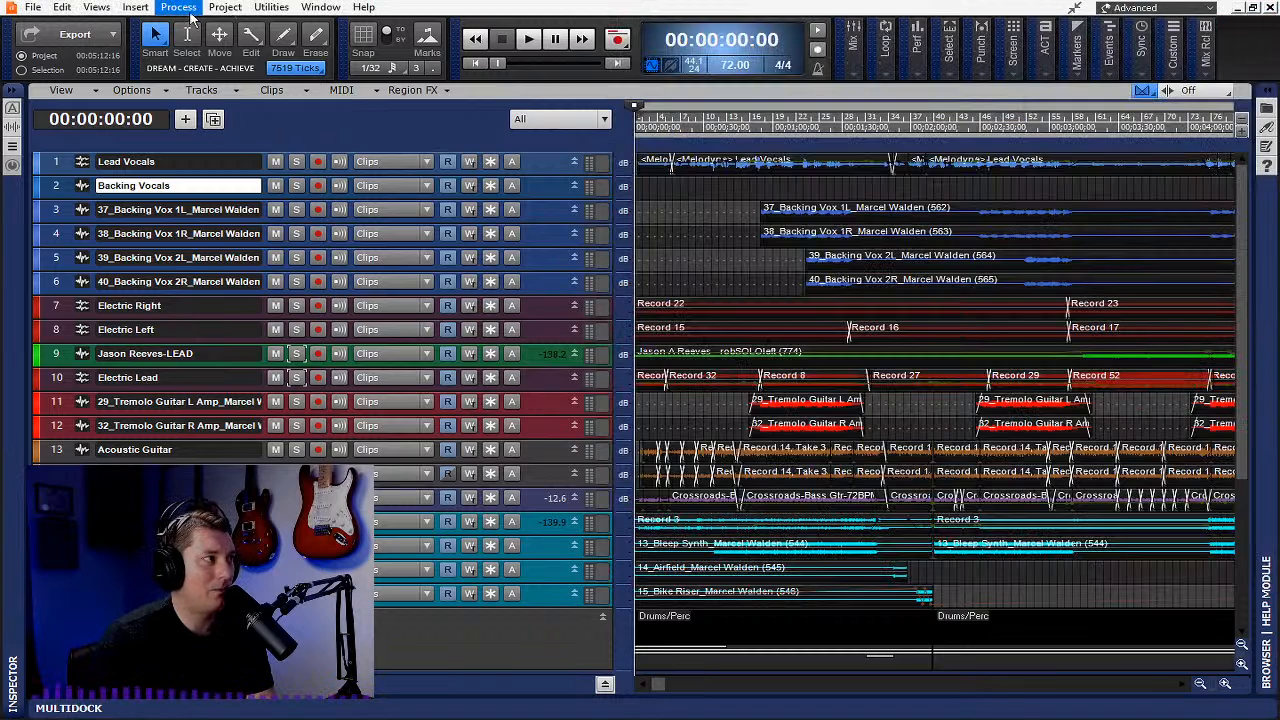
pyautogui.click(97, 8)
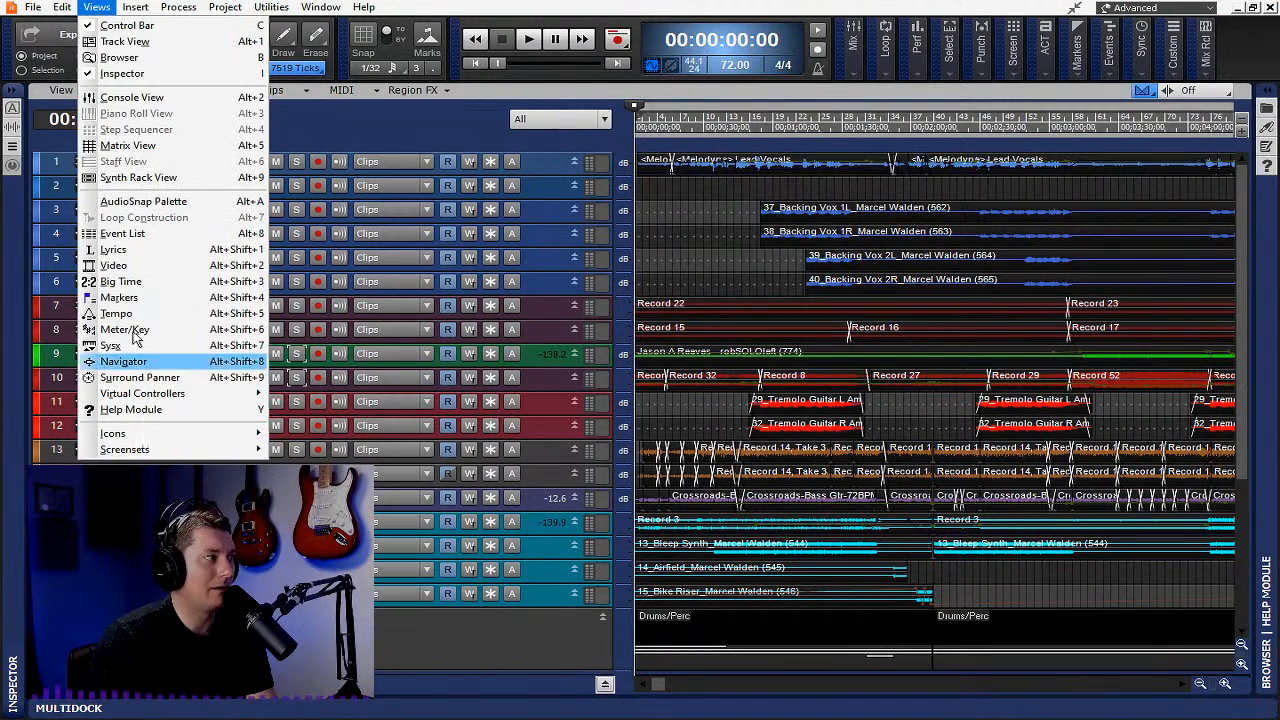
pyautogui.moveTo(62, 10)
pyautogui.click(80, 265)
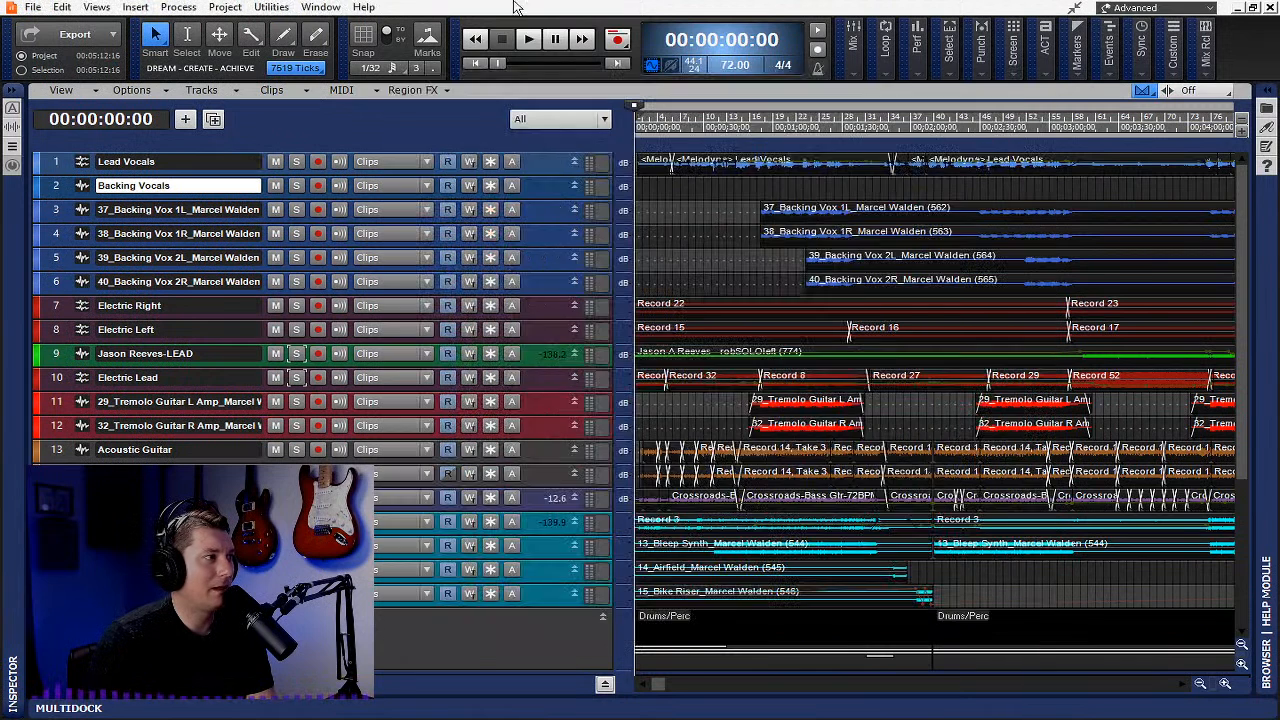
pyautogui.click(1037, 77)
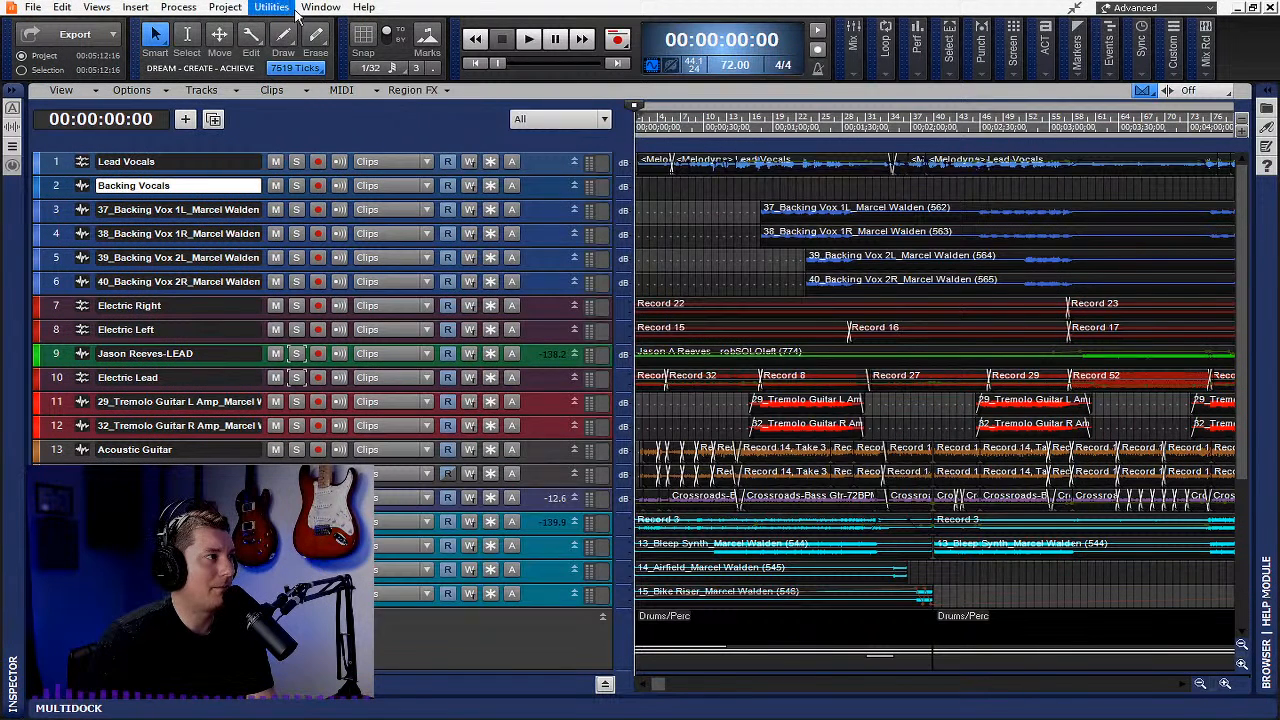
# Open the Cakewalk Plug-in Manager and list the excluded plug-ins instead of the enabled ones
pyautogui.click(285, 8)
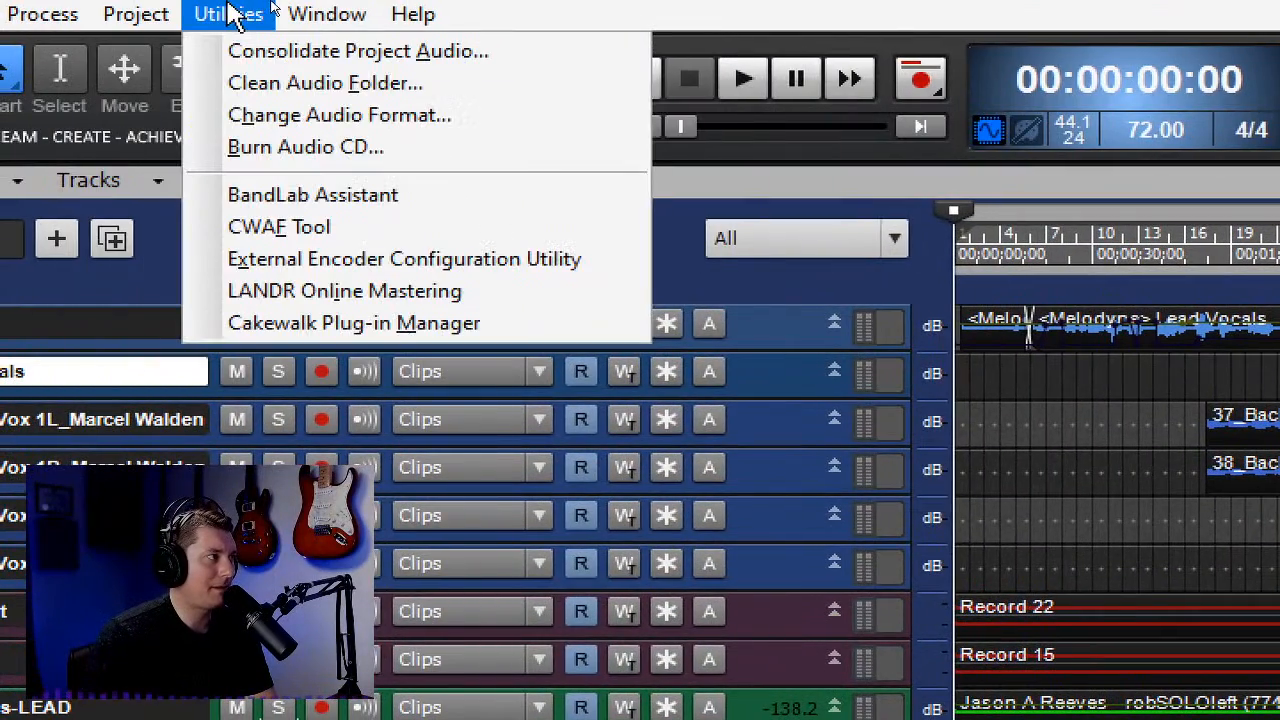
pyautogui.click(292, 322)
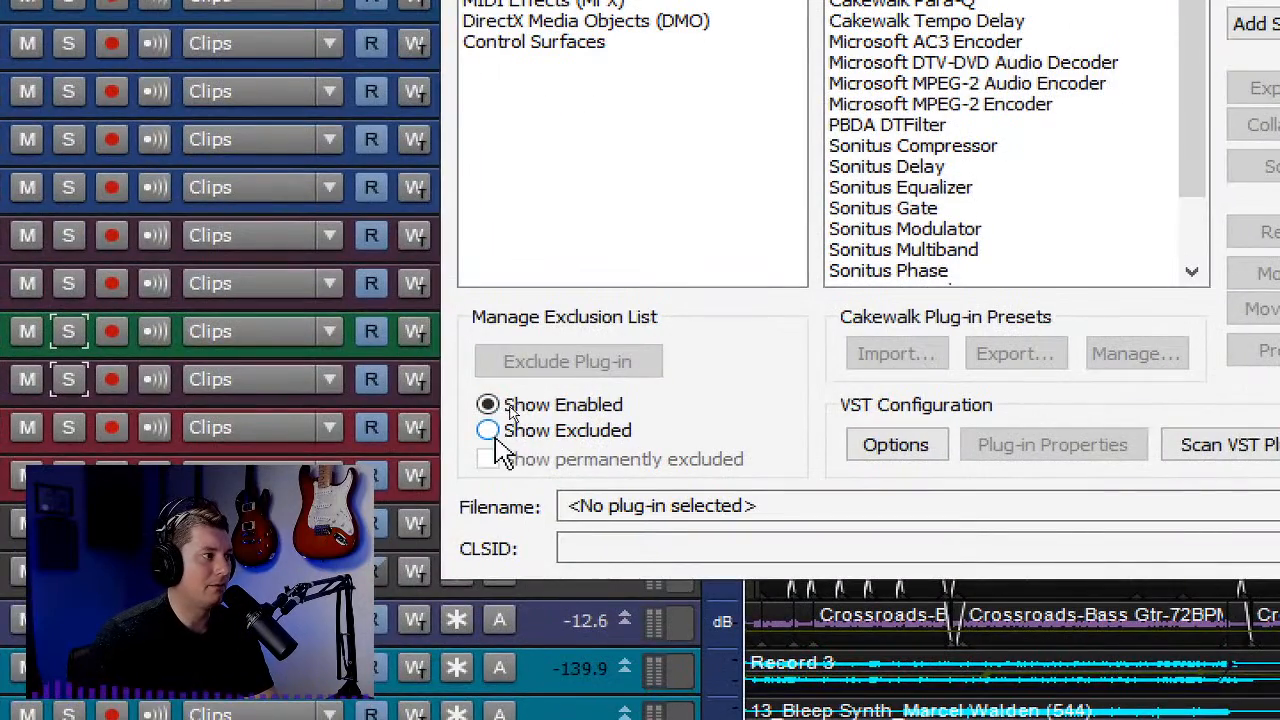
pyautogui.click(489, 430)
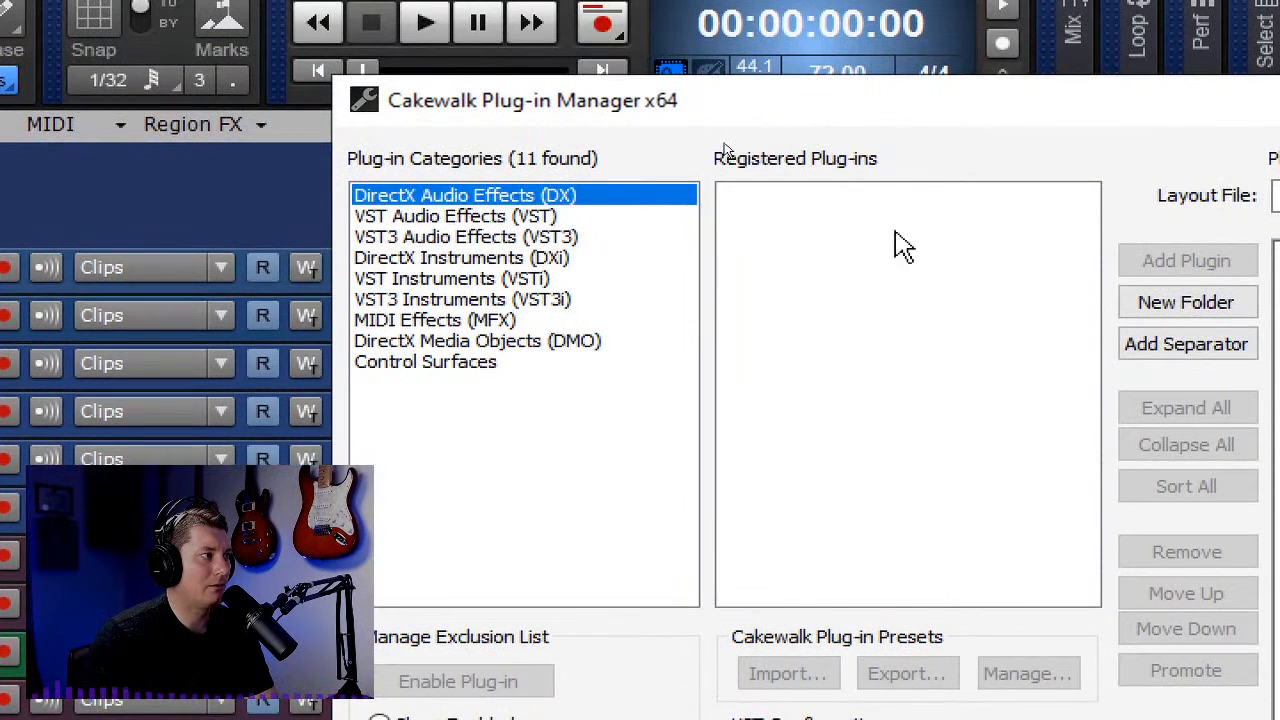
# Check each plug-in category, from VST Audio Effects to Control Surfaces, for excluded plug-ins, and close the Plug-in Manager
pyautogui.click(540, 216)
pyautogui.click(548, 237)
pyautogui.click(548, 258)
pyautogui.click(538, 280)
pyautogui.click(530, 300)
pyautogui.click(505, 322)
pyautogui.click(505, 341)
pyautogui.click(463, 364)
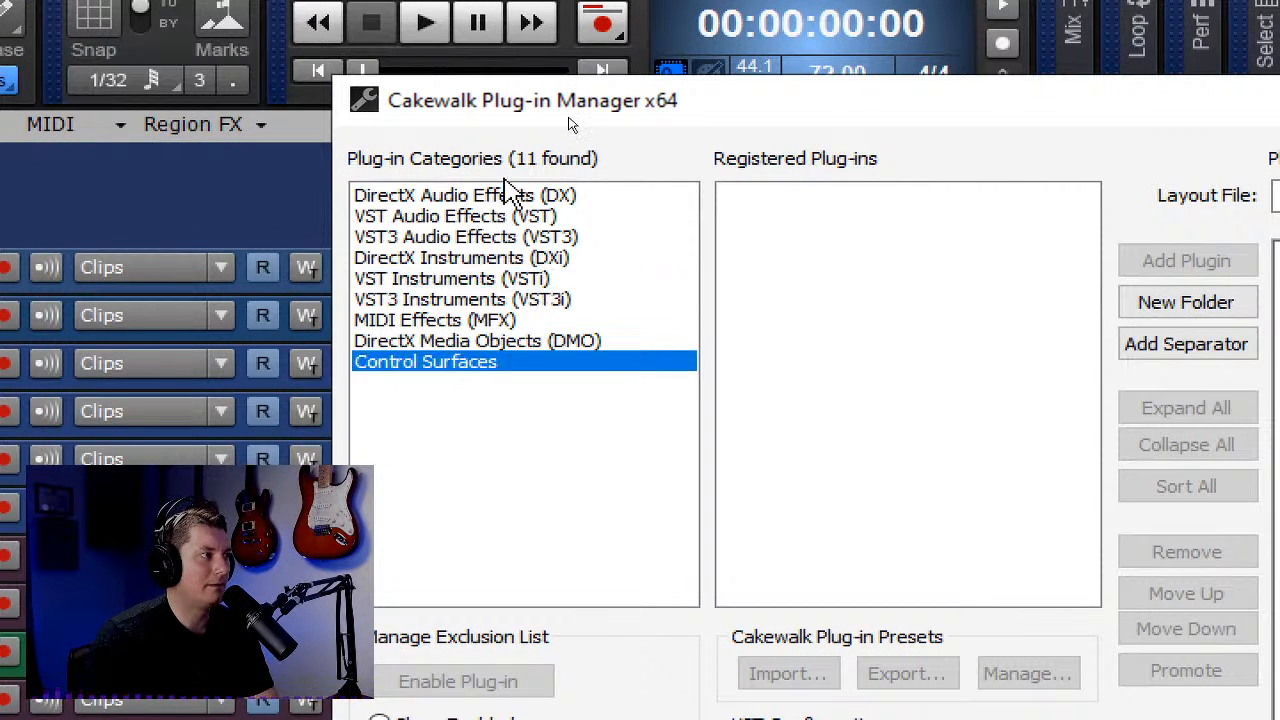
pyautogui.click(508, 196)
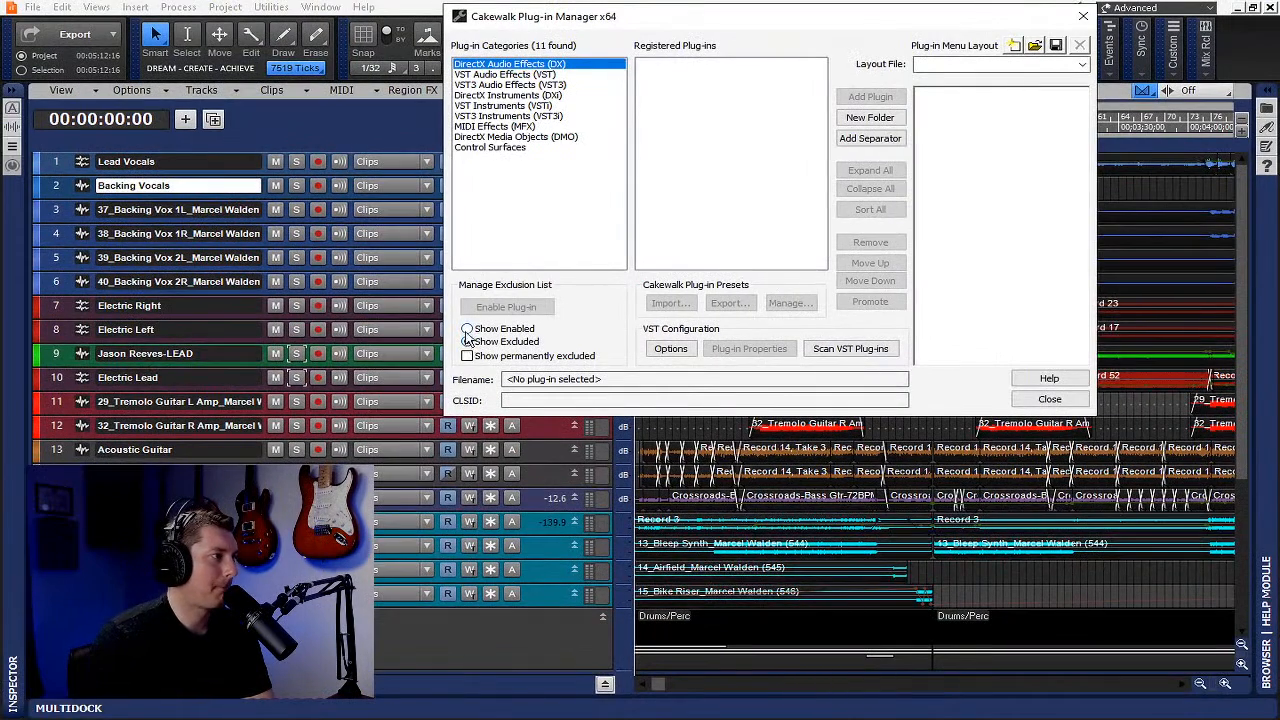
pyautogui.click(467, 341)
pyautogui.click(1082, 16)
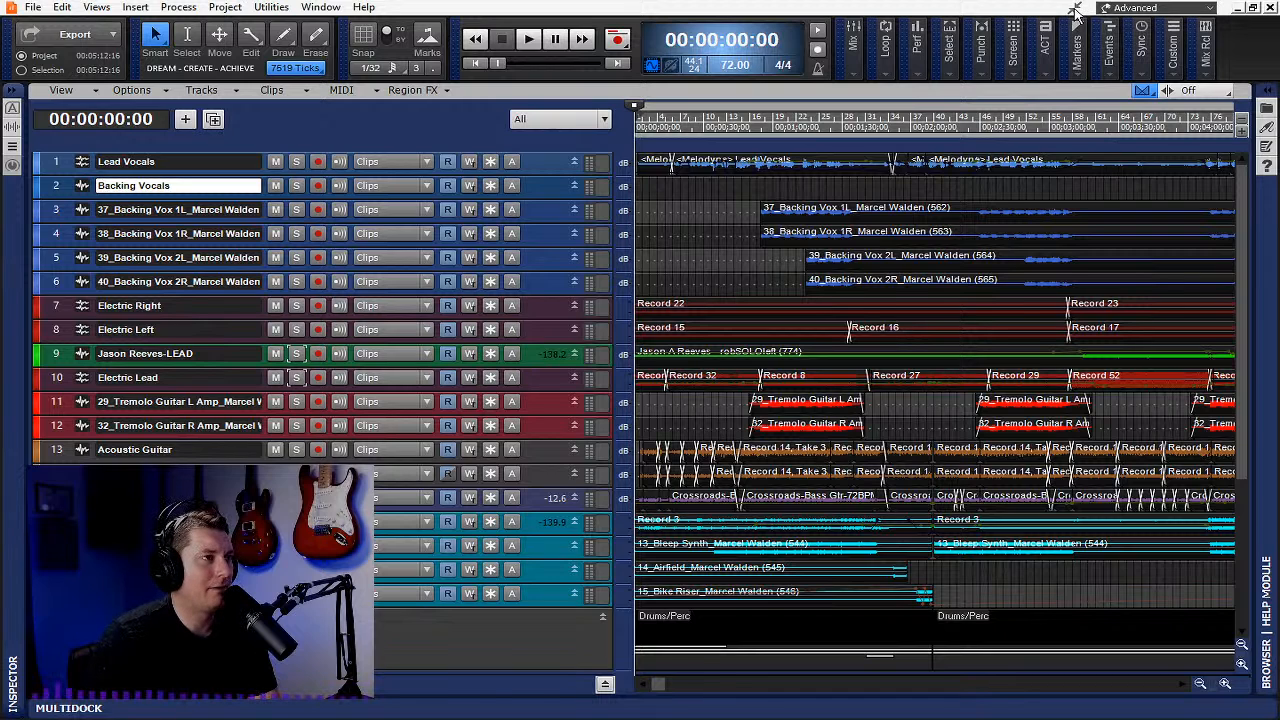
pyautogui.click(1013, 38)
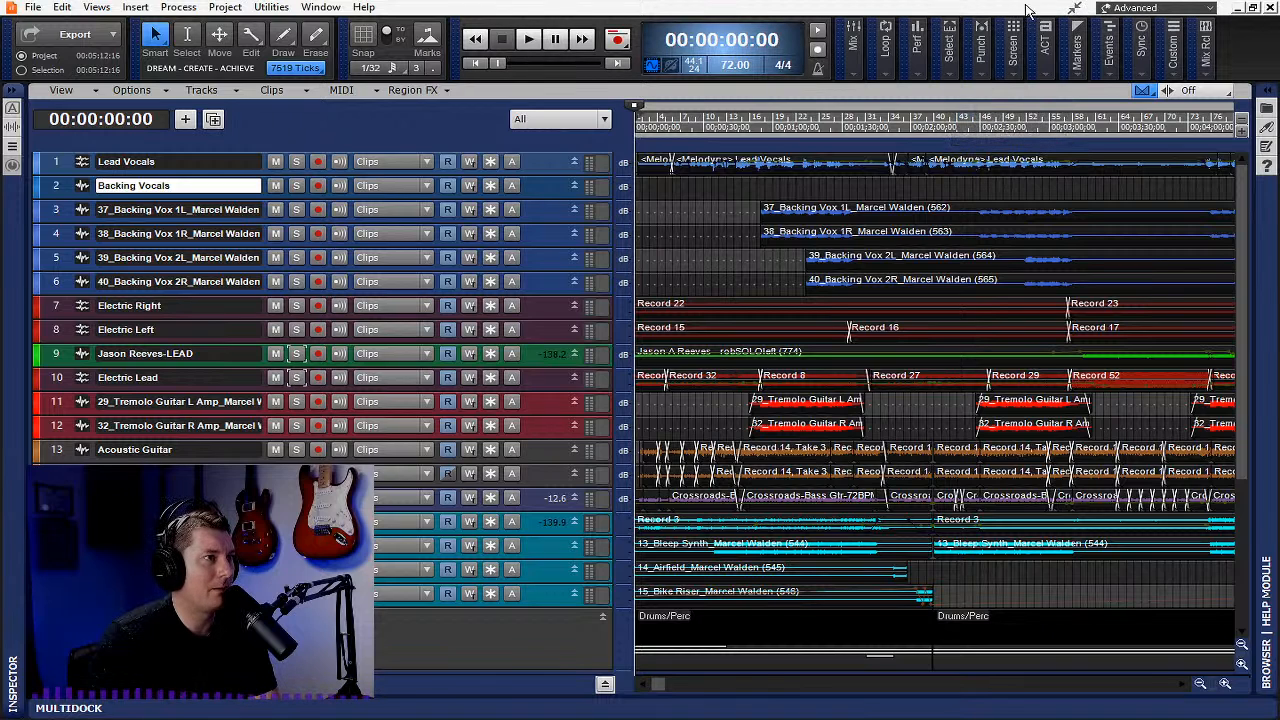
pyautogui.click(918, 46)
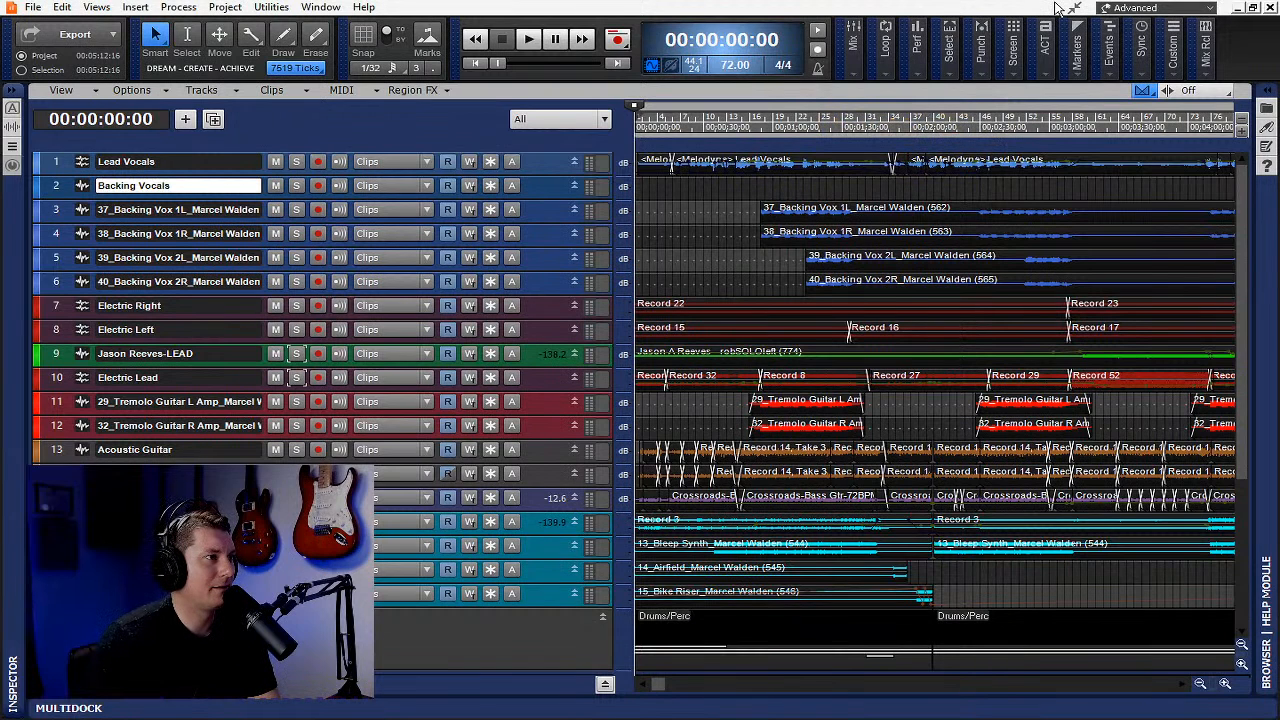